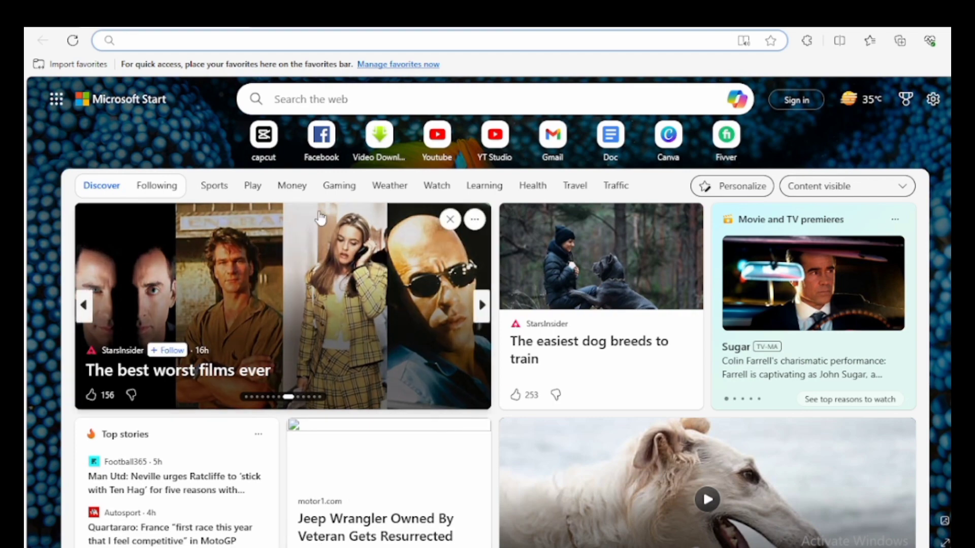
Step: Open the Digital Marketing Follow & Like group on Facebook and expand the full text of the February 22 YouTube marketing post
left_click(323, 138)
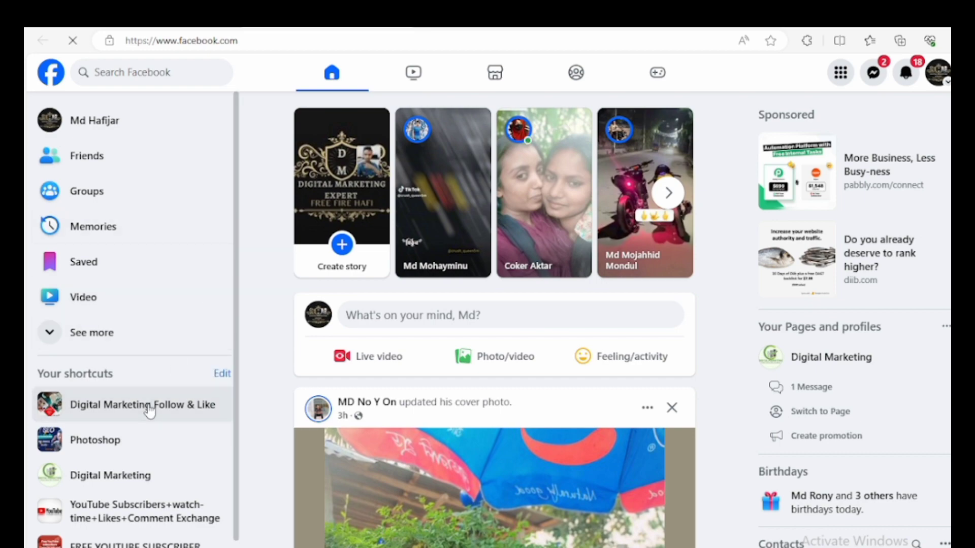
left_click(148, 405)
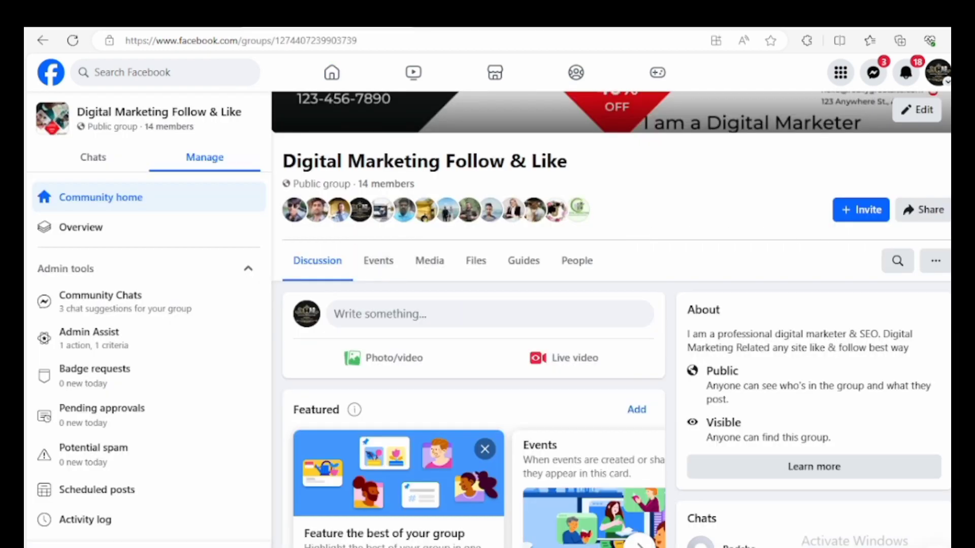
scroll(546, 306, "down", 15)
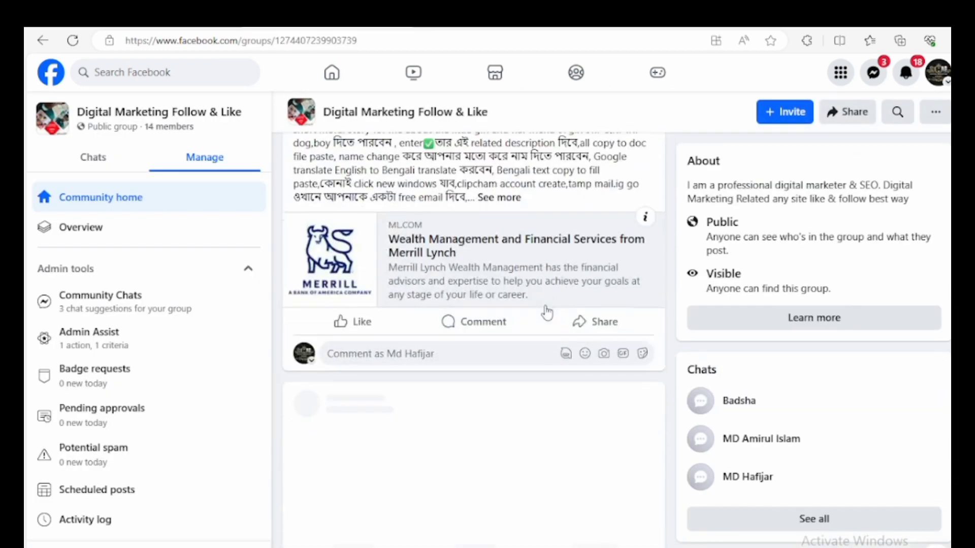
scroll(546, 306, "down", 10)
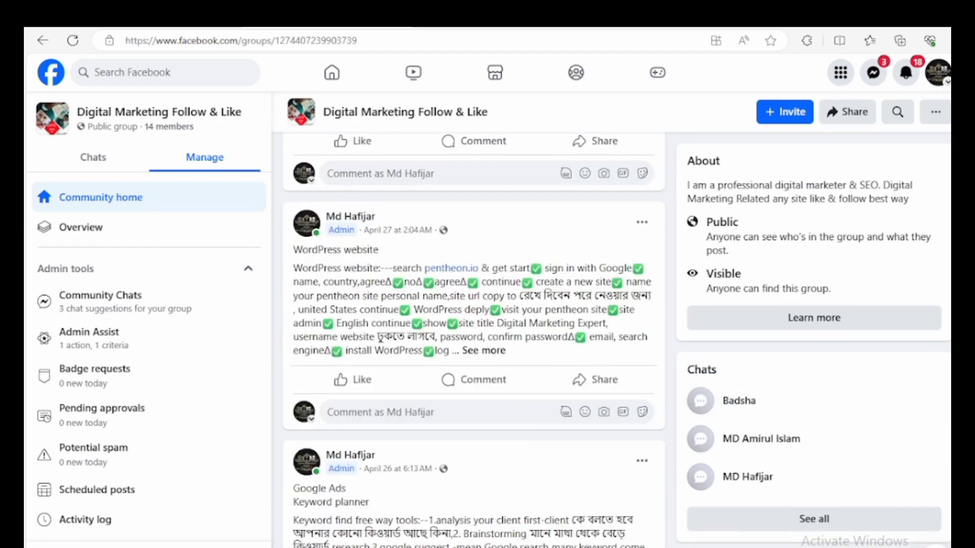
scroll(583, 408, "down", 15)
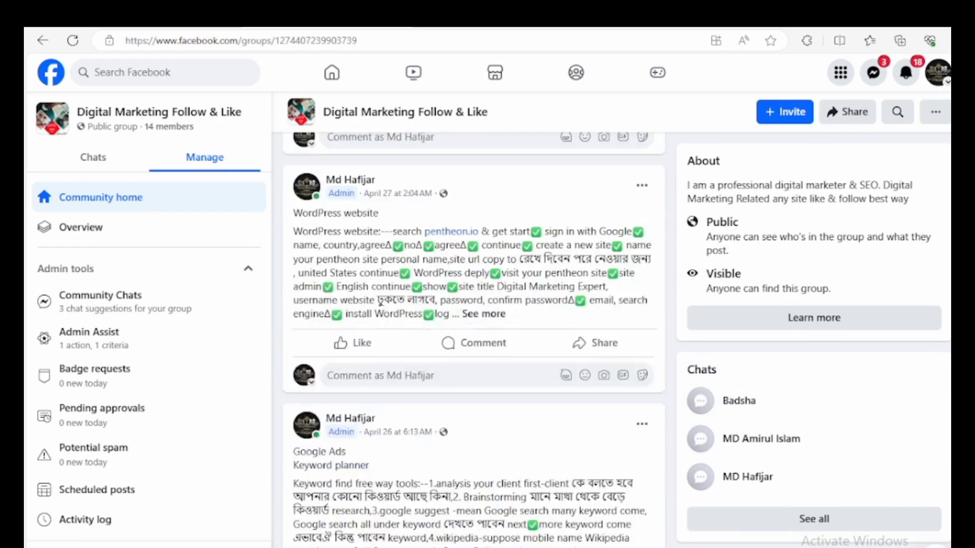
scroll(582, 408, "down", 15)
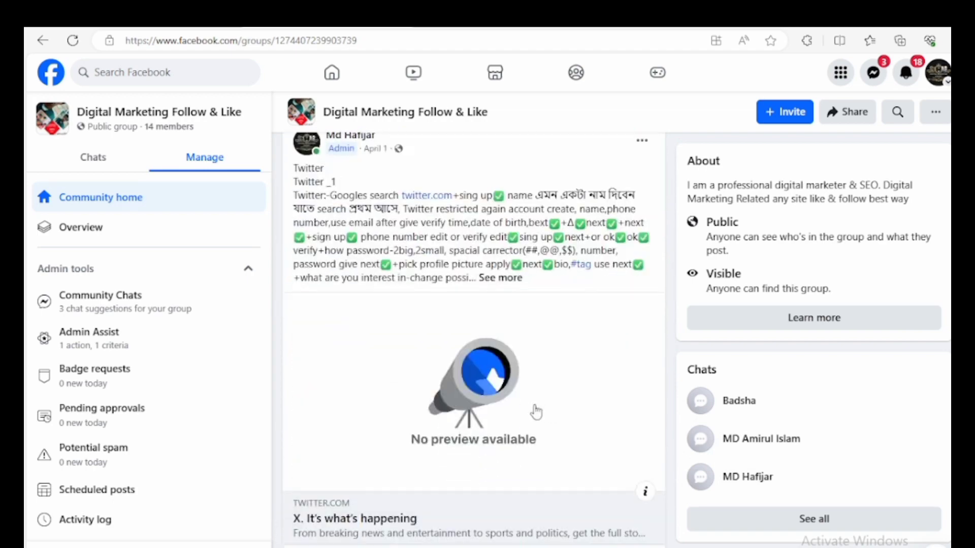
scroll(533, 412, "down", 8)
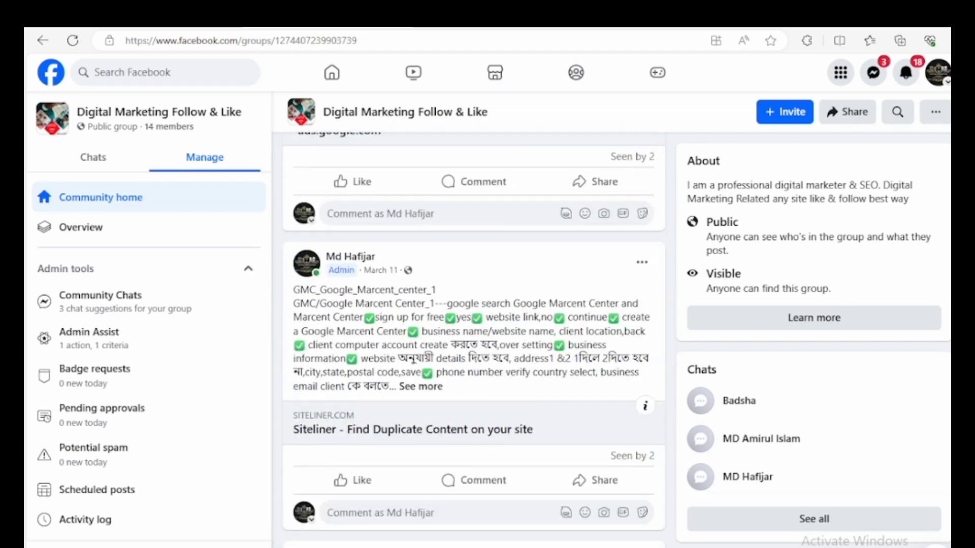
scroll(533, 411, "down", 15)
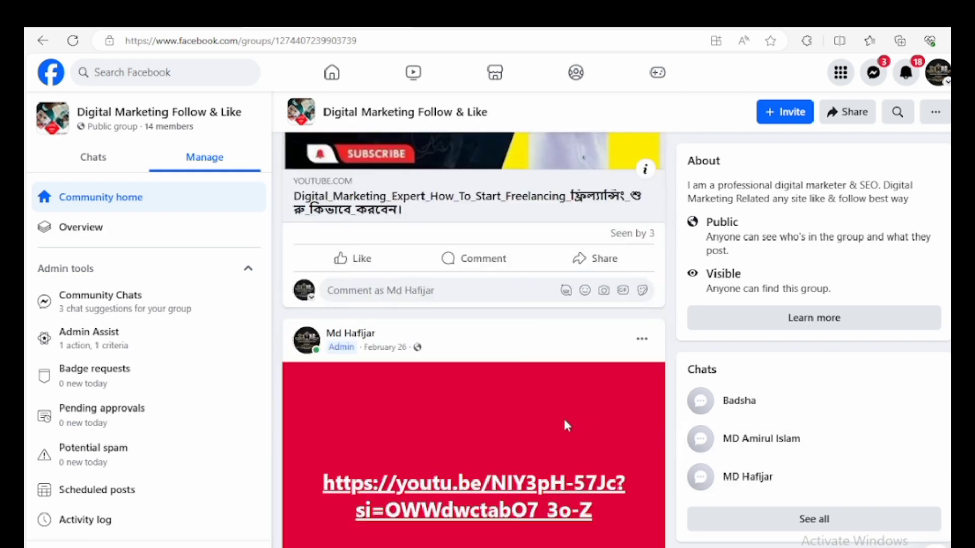
scroll(501, 426, "down", 12)
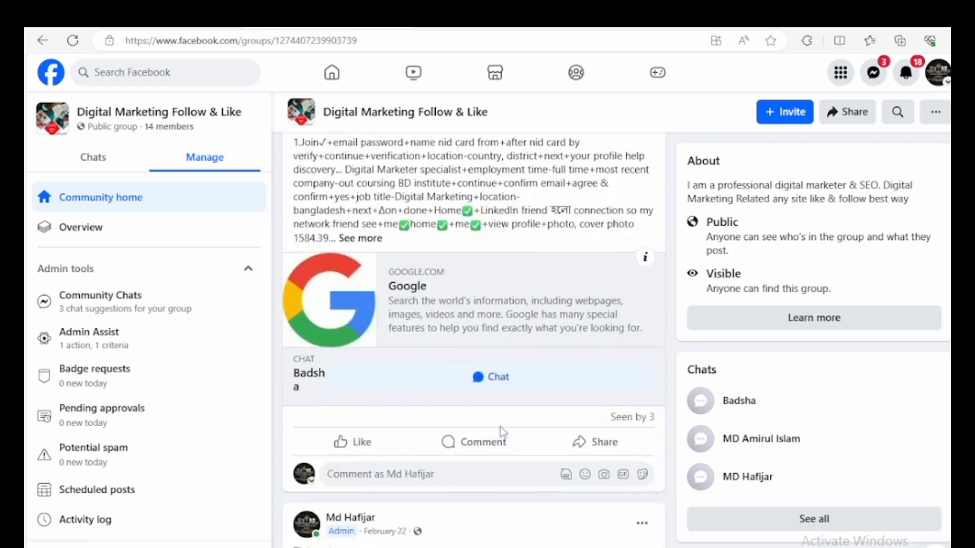
scroll(501, 426, "down", 15)
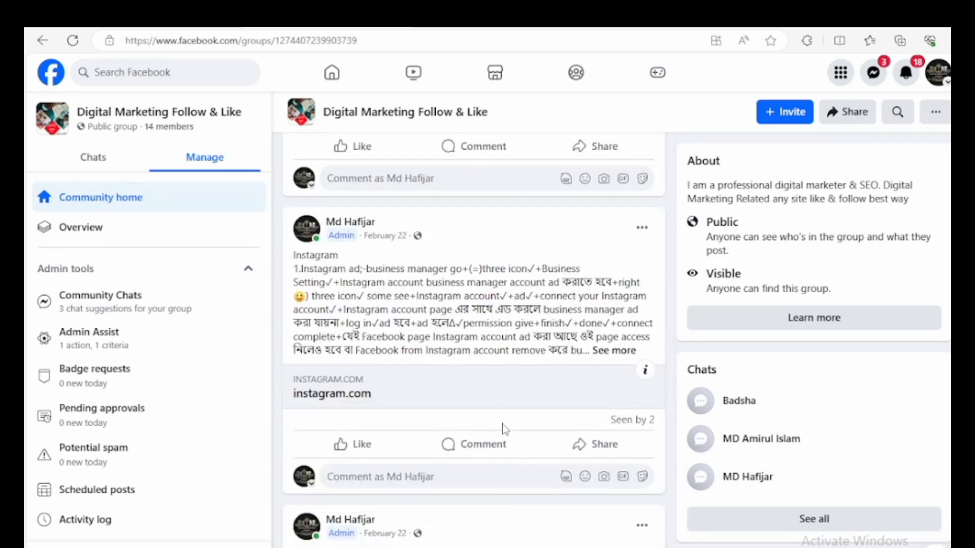
scroll(507, 426, "down", 3)
scroll(505, 428, "down", 7)
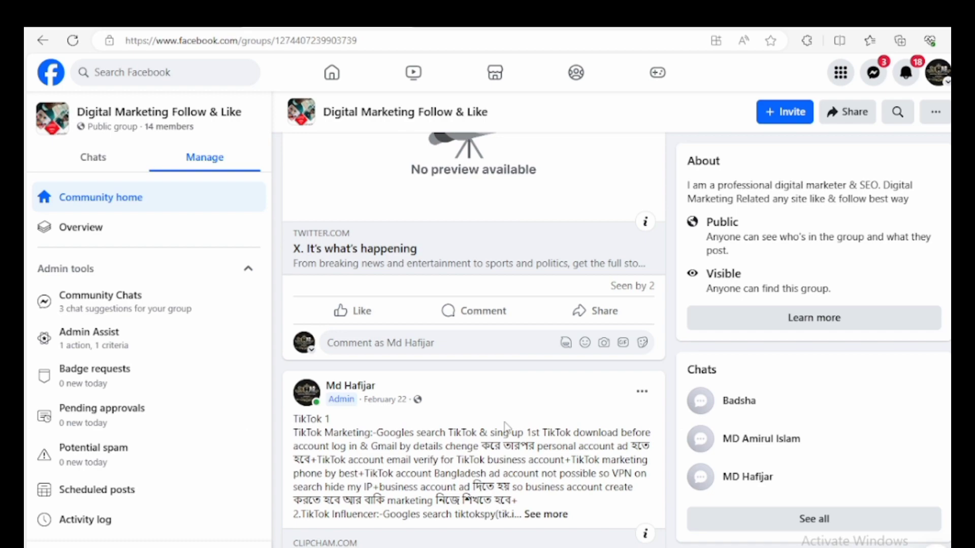
scroll(505, 427, "down", 14)
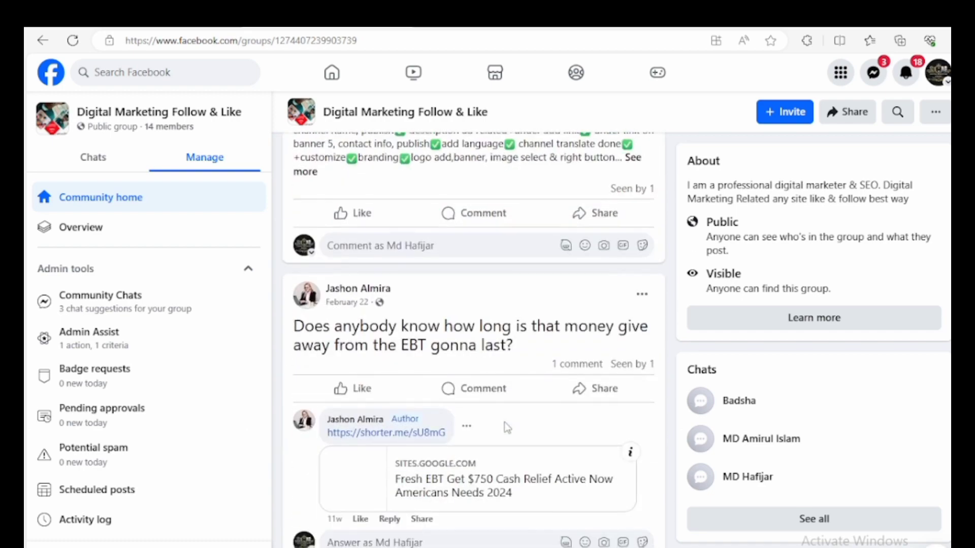
scroll(506, 421, "up", 8)
left_click(305, 493)
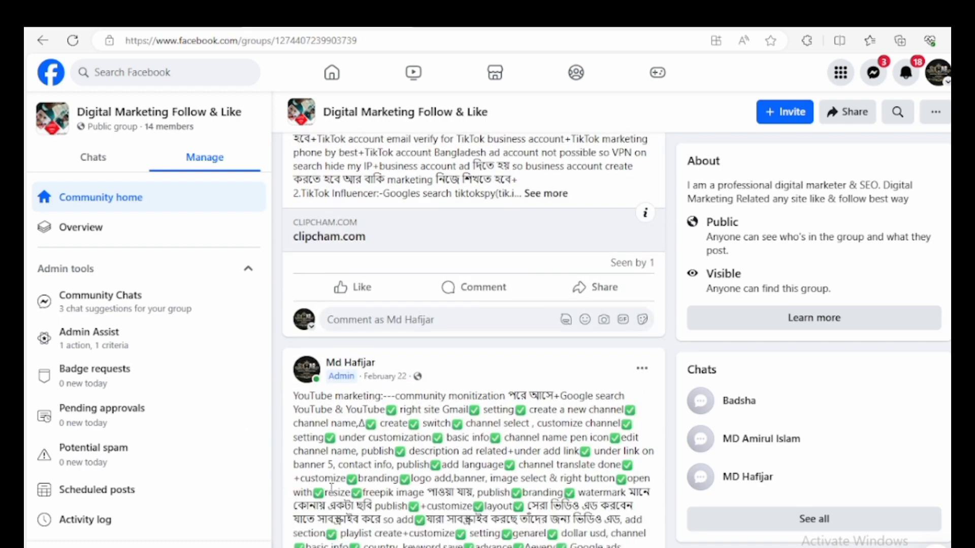
Step: Copy the YouTube Ads_9 section of the post, through "continue to campaign mean published"
scroll(548, 493, "down", 10)
scroll(548, 493, "down", 10)
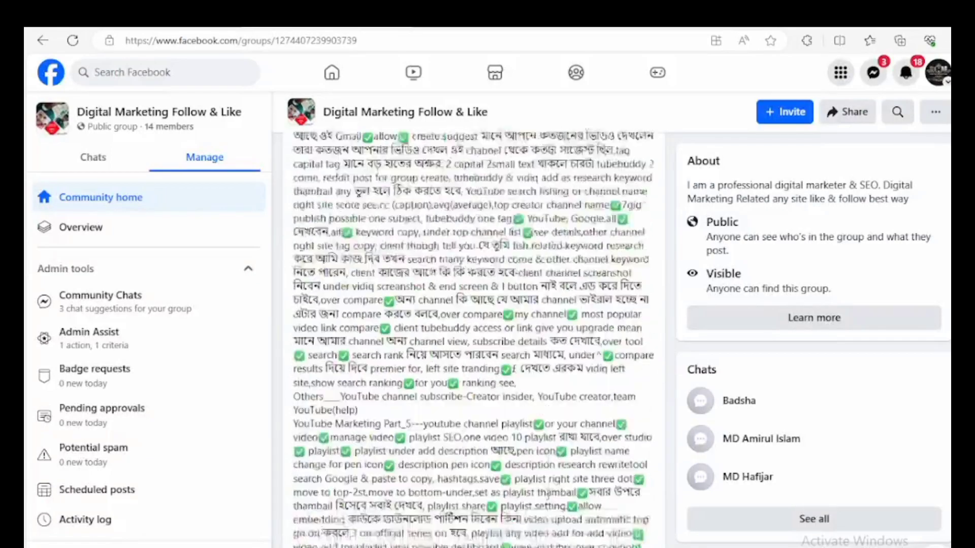
scroll(548, 494, "down", 5)
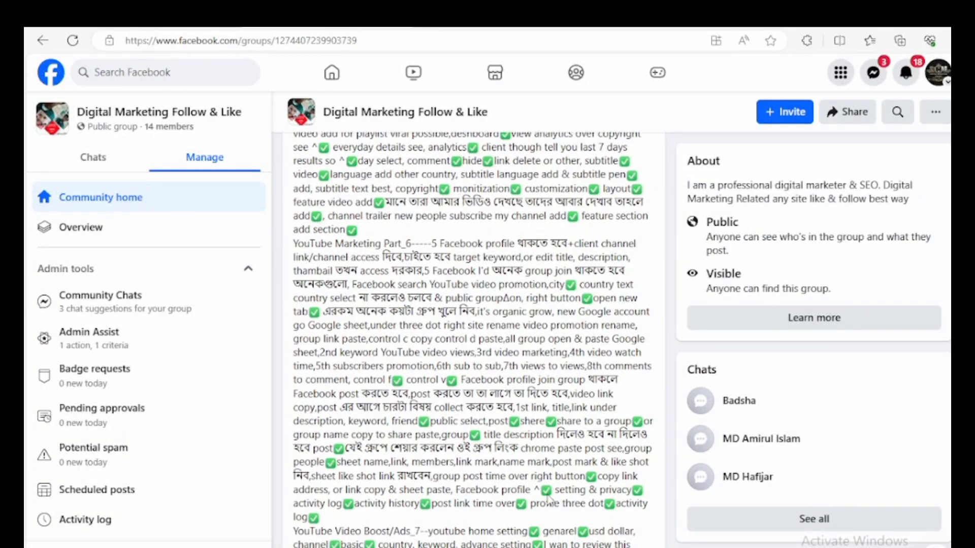
scroll(548, 497, "down", 3)
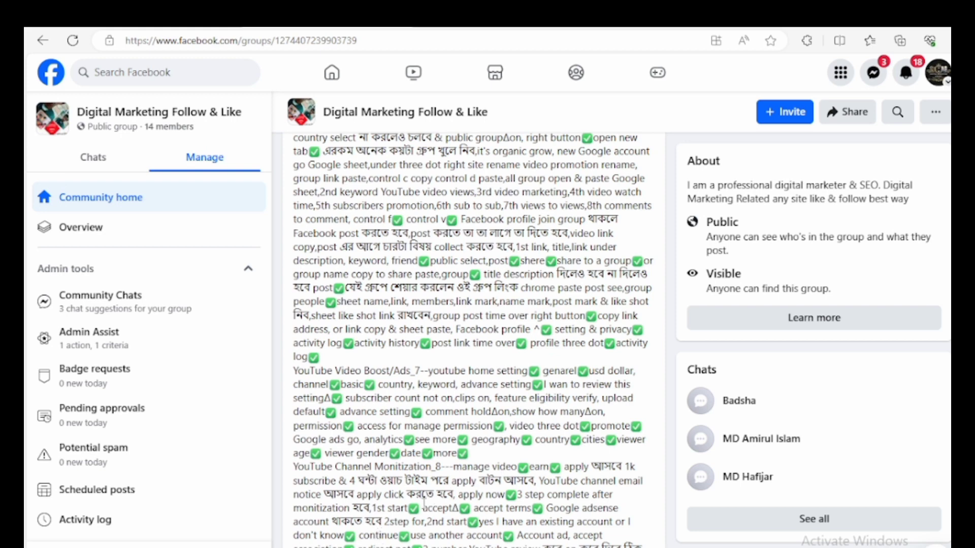
scroll(406, 474, "down", 5)
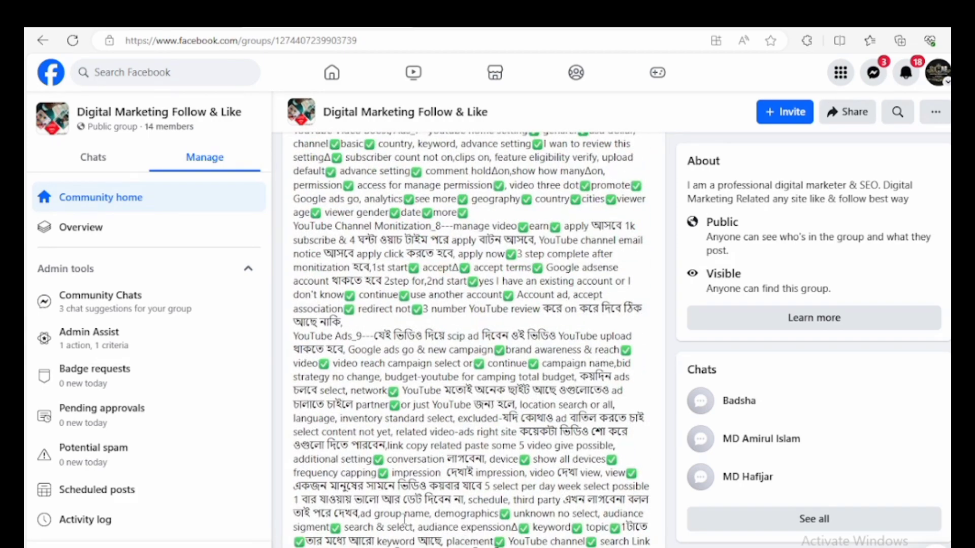
scroll(404, 519, "down", 3)
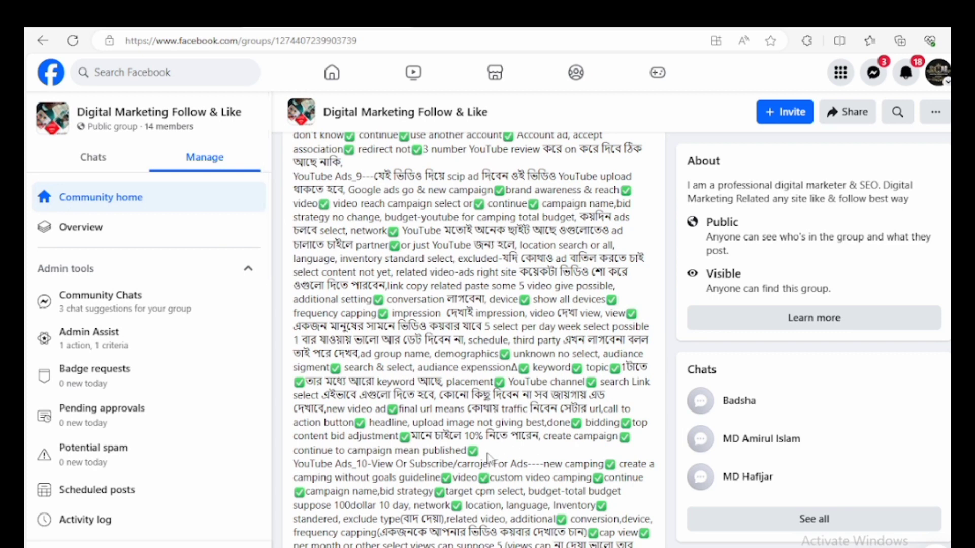
left_click_drag(481, 451, 295, 176)
right_click(373, 203)
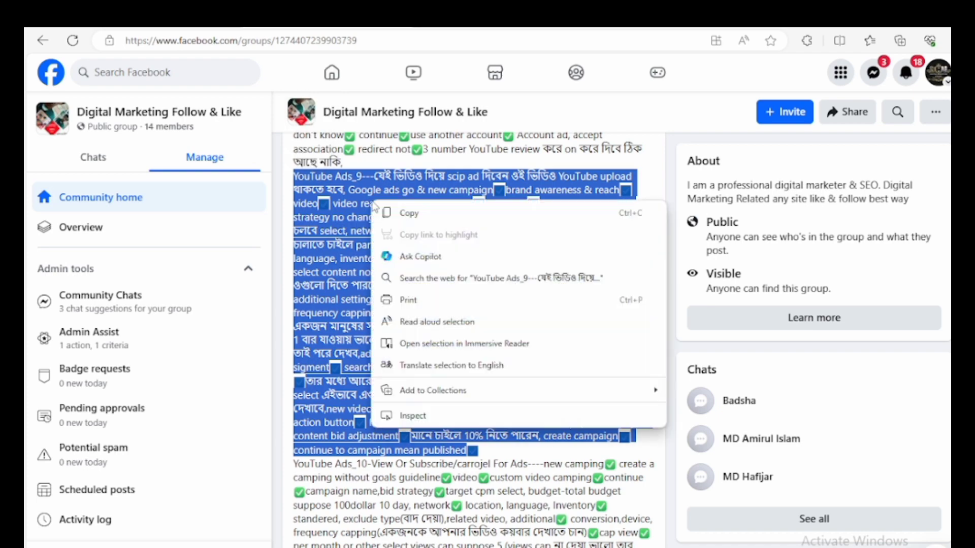
left_click(404, 213)
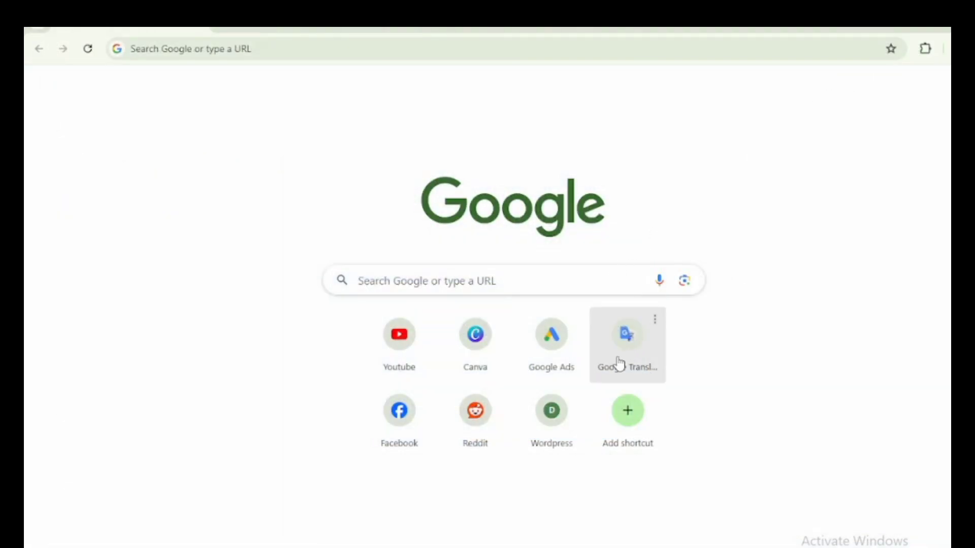
Step: Switch to Chrome, open Google Translate and paste the copied YouTube Ads_9 text for English-to-Bengali translation
left_click(619, 364)
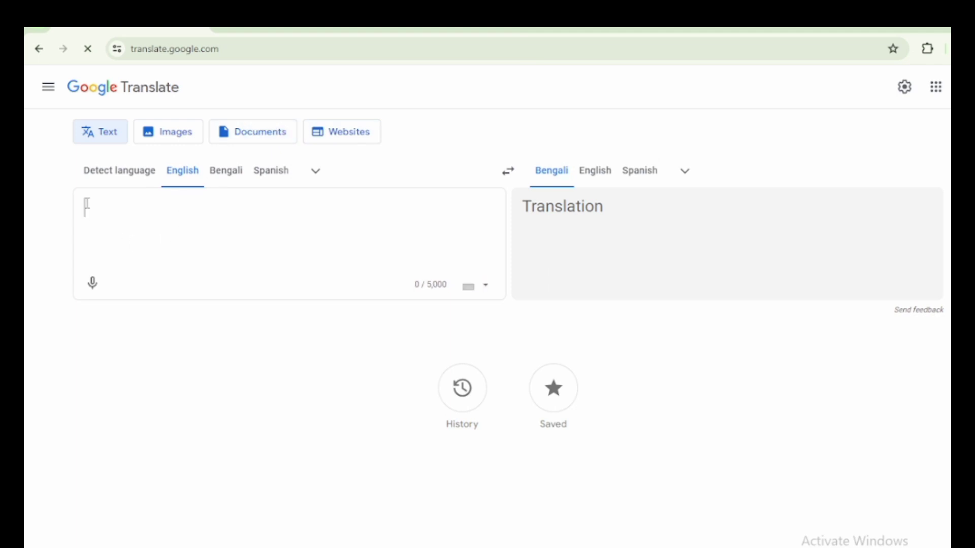
right_click(87, 204)
left_click(122, 338)
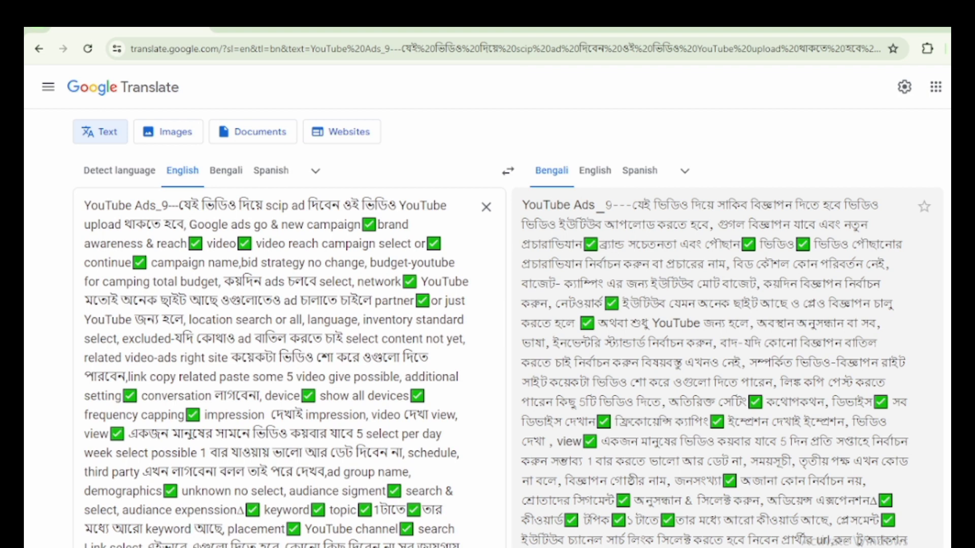
Step: Open the Digital Marketing Expert channel's content list in YouTube Studio in another tab, dismissing the TubeBuddy upgrade offer
left_click(224, 31)
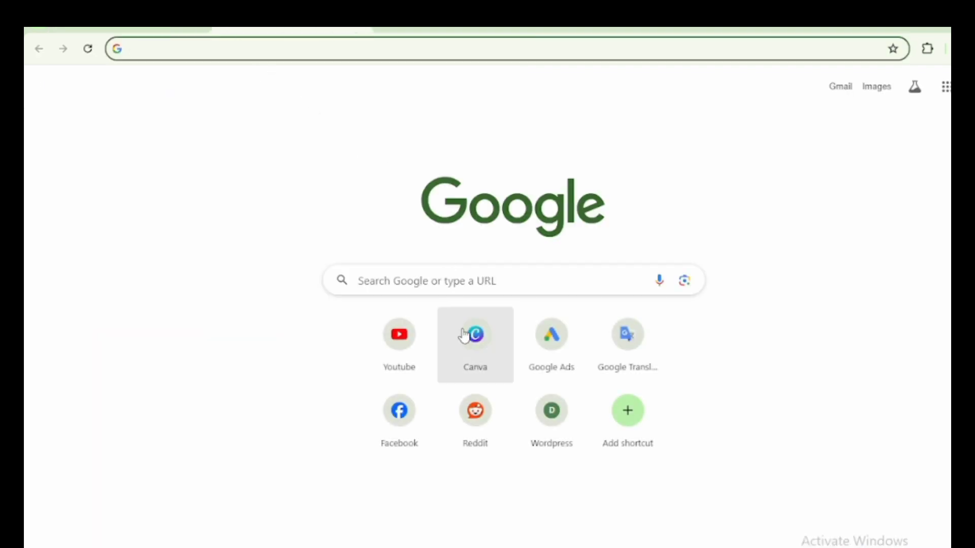
left_click(401, 351)
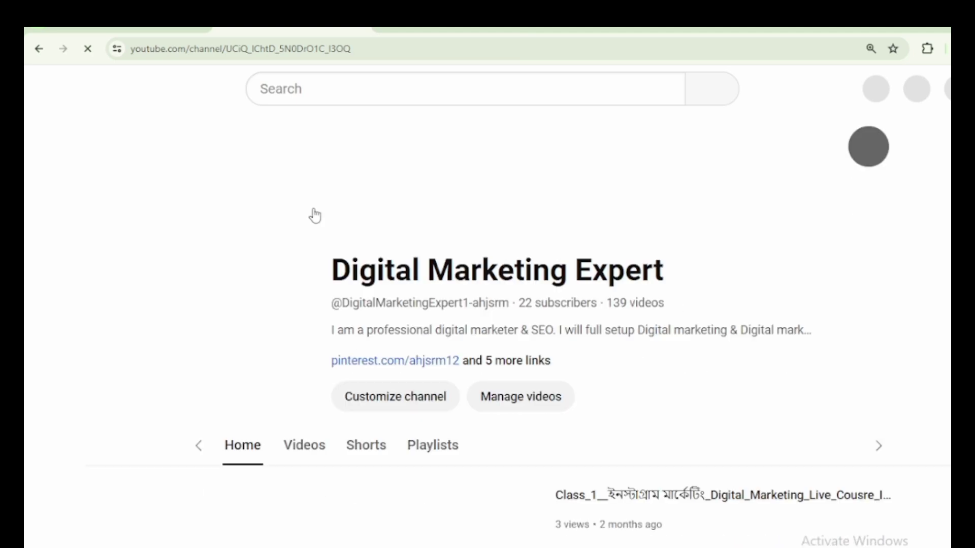
left_click(382, 404)
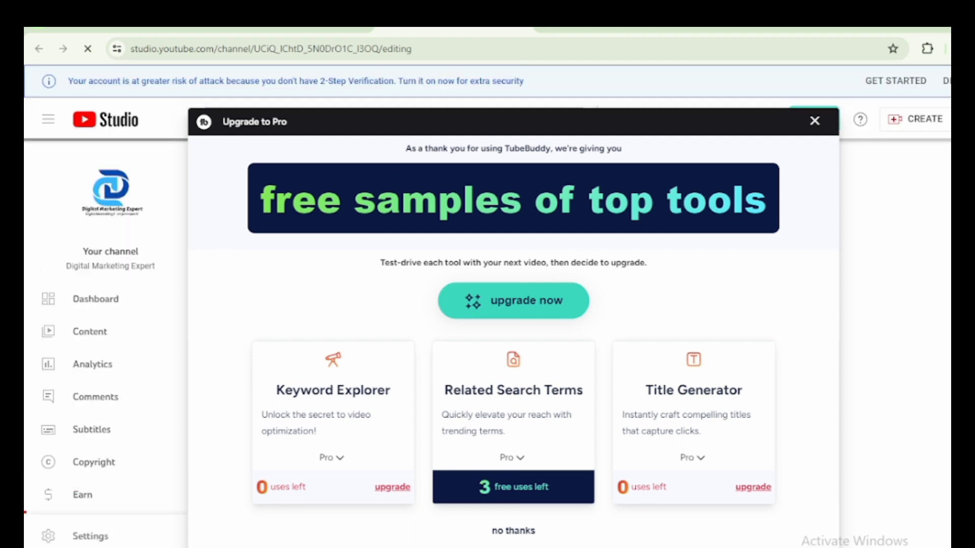
left_click(814, 120)
scroll(632, 158, "down", 1)
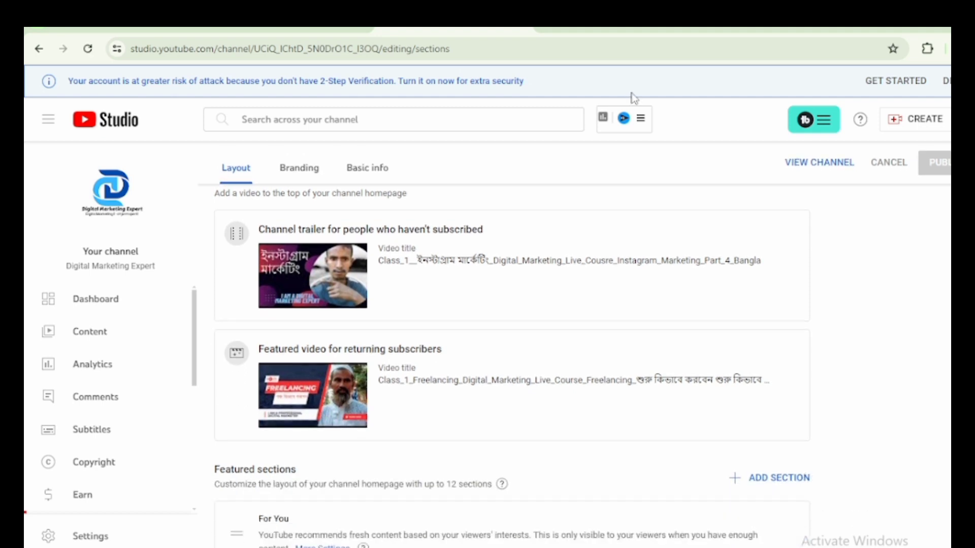
left_click(112, 339)
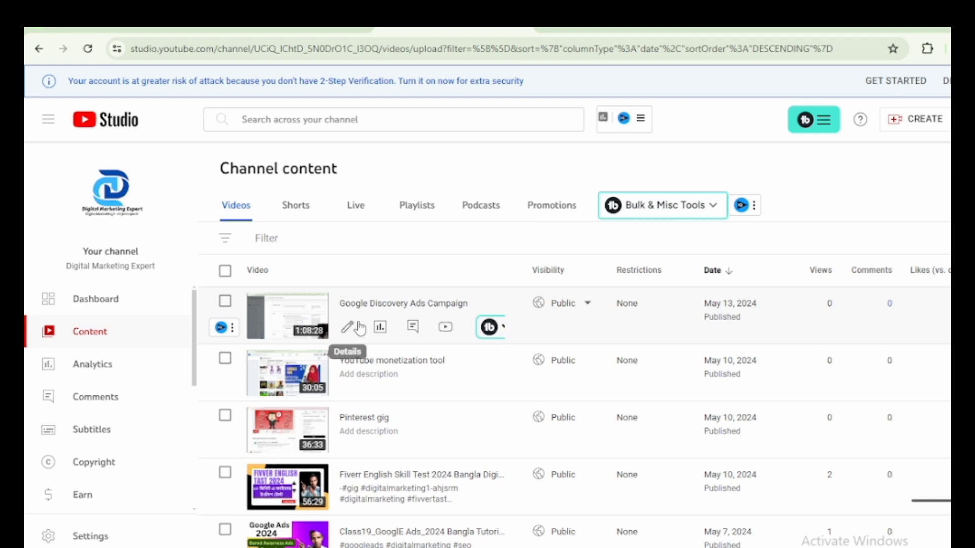
left_click(347, 327)
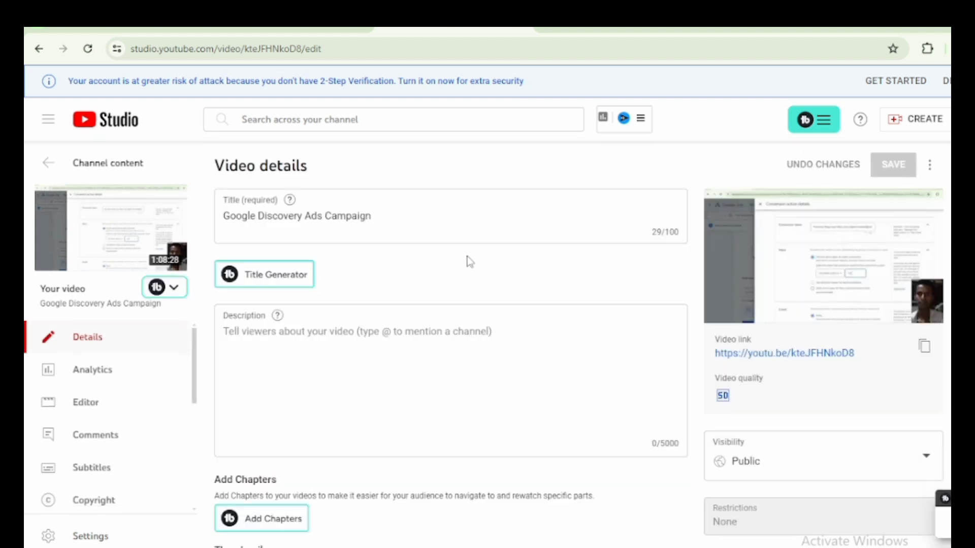
left_click_drag(389, 215, 220, 225)
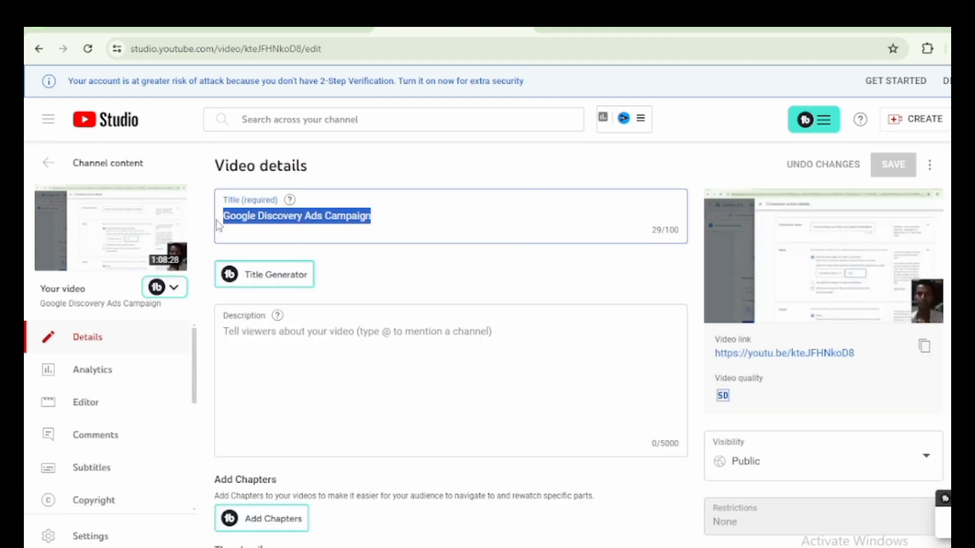
key("BackSpace")
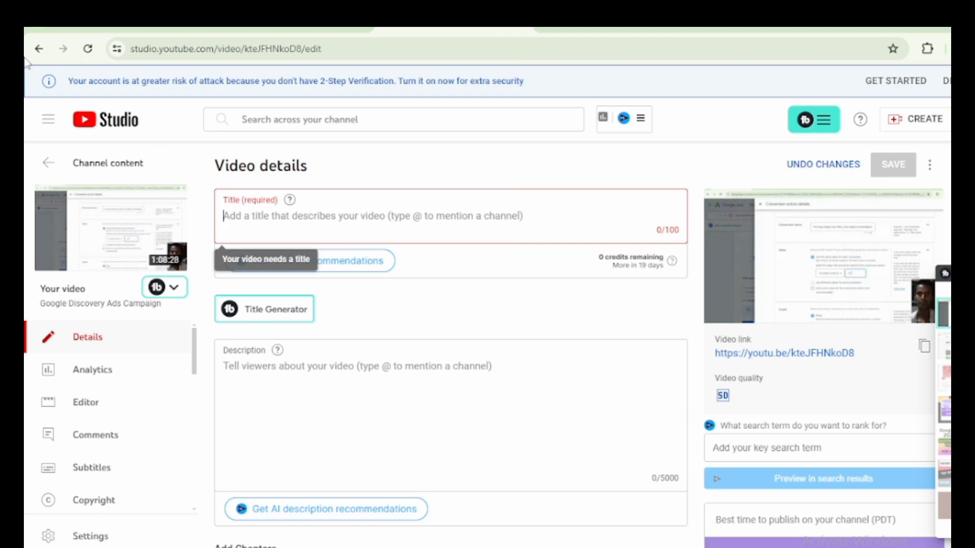
left_click(40, 54)
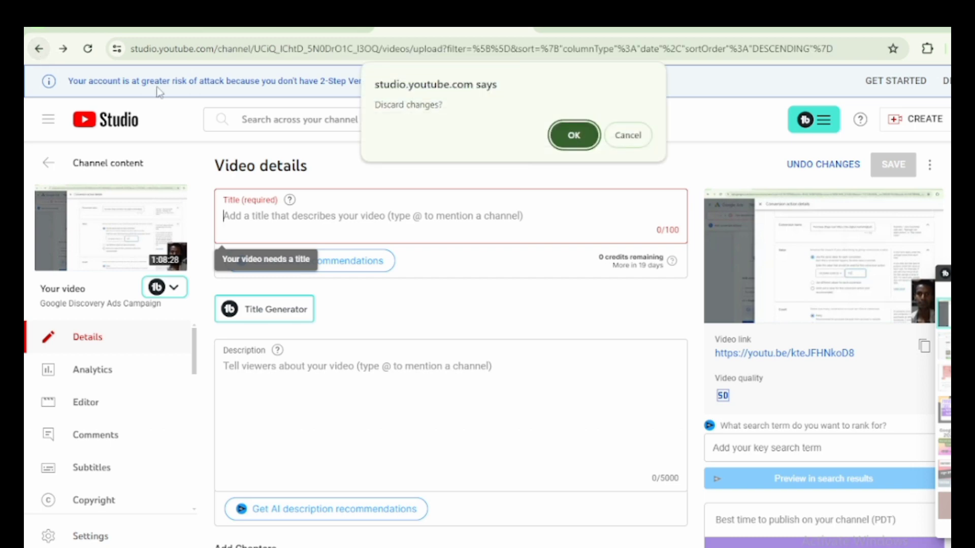
left_click(574, 136)
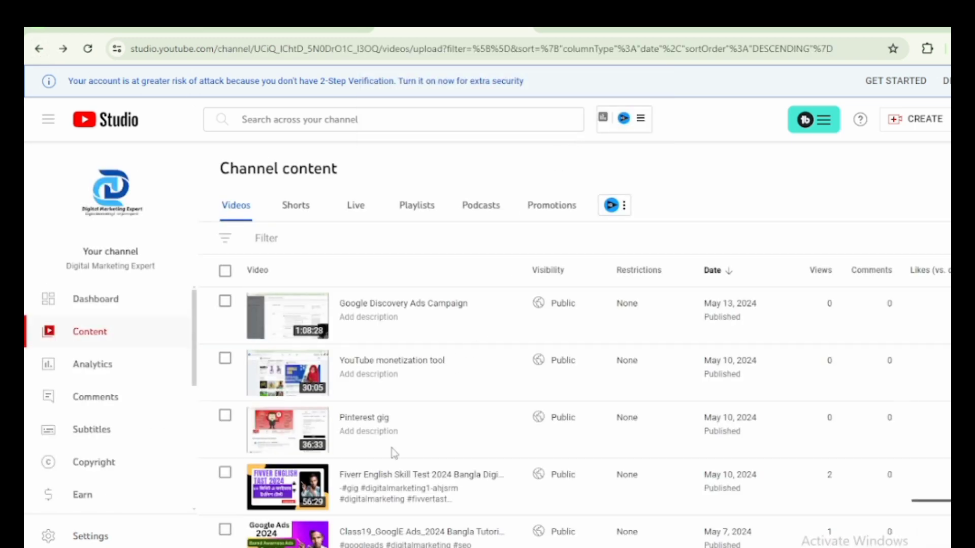
Step: Open the video details of the Class19_GooglE Ads_2024 Bangla Tutorial video and place the cursor in its title
scroll(380, 500, "down", 2)
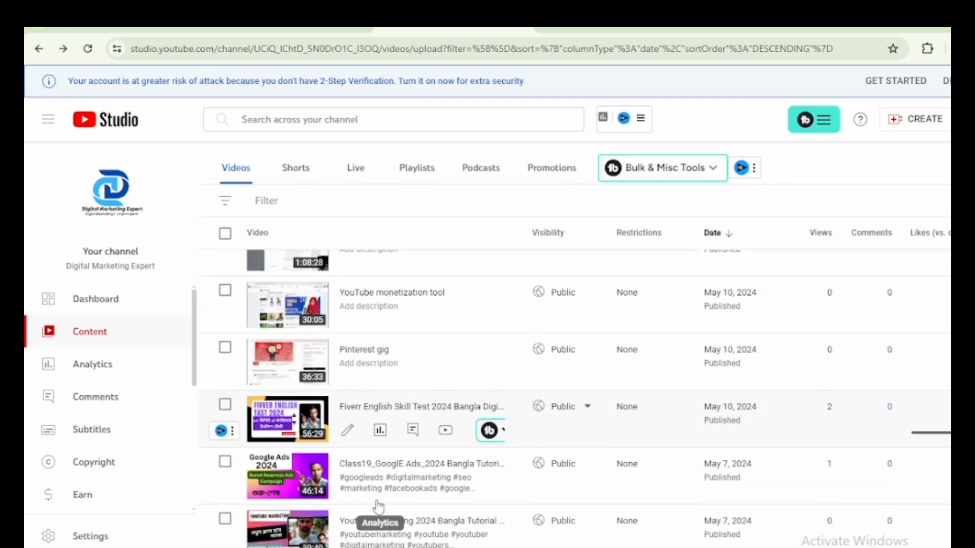
left_click(347, 488)
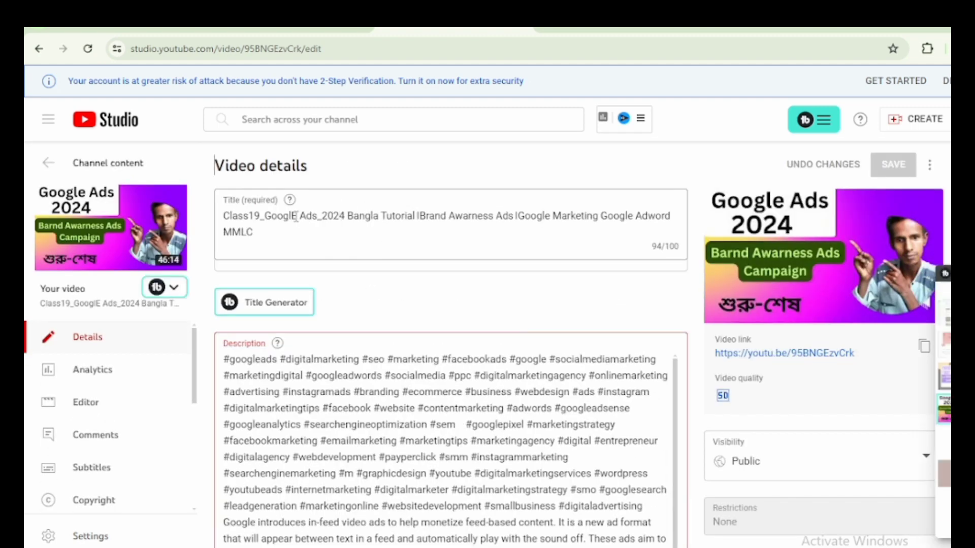
left_click(294, 215)
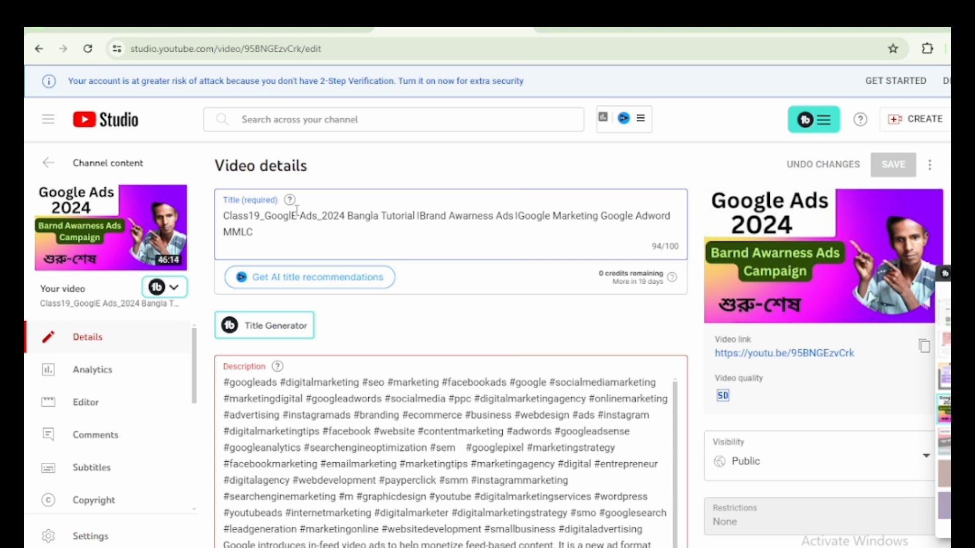
Step: Correct "GooglE" to "Google" in the Class19 video's title and save the change
key("BackSpace")
type("e")
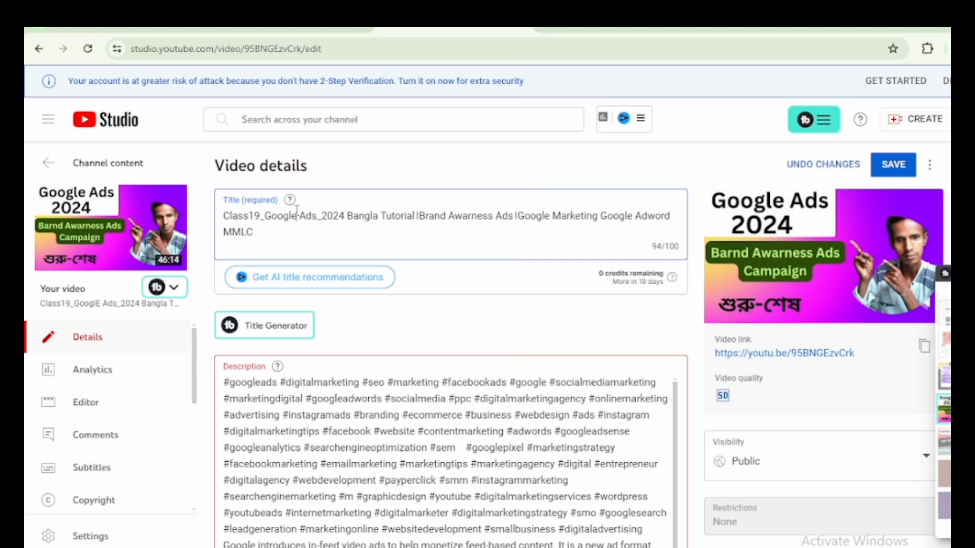
left_click(891, 167)
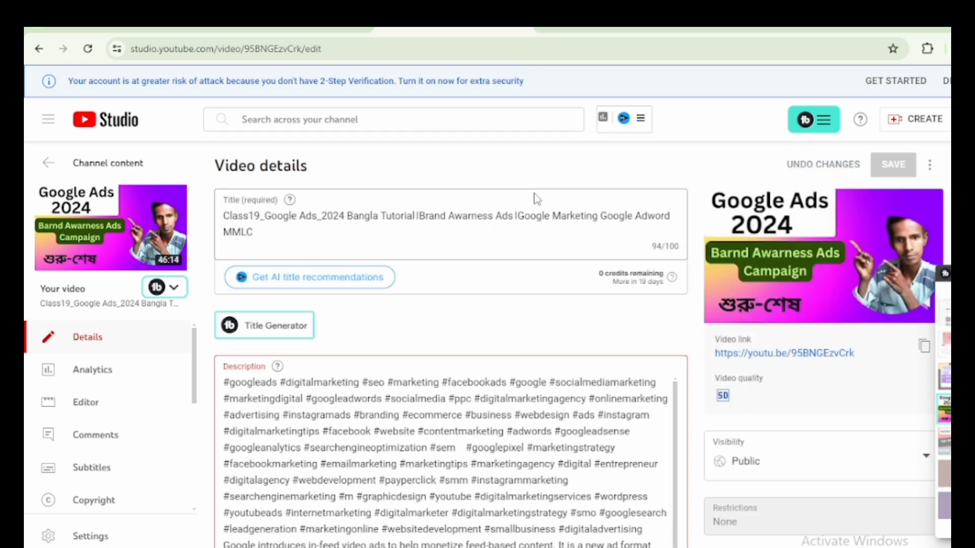
Step: Copy the full Class19_Google Ads_2024 video title and paste it at the end of the source text in Google Translate
left_click_drag(288, 234, 202, 211)
right_click(375, 222)
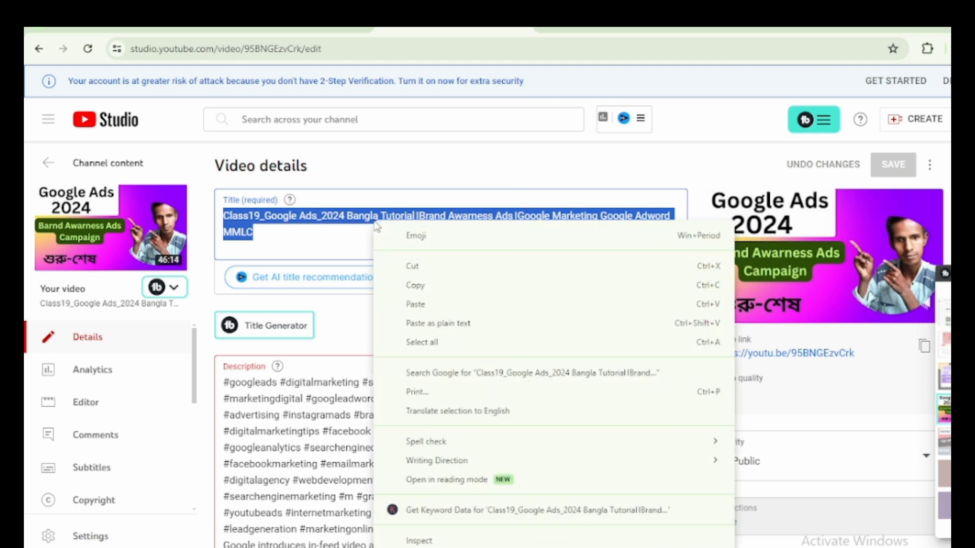
left_click(406, 284)
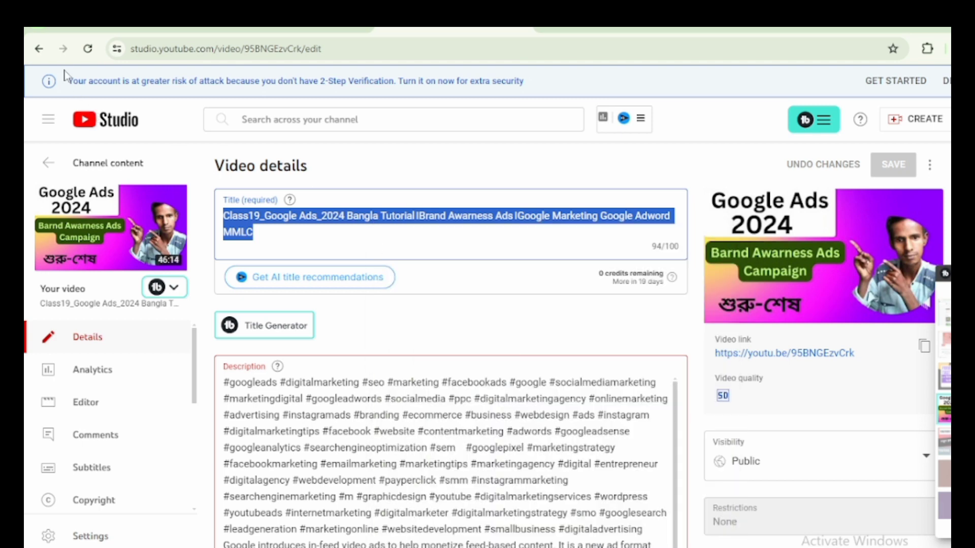
left_click(72, 24)
scroll(178, 355, "down", 5)
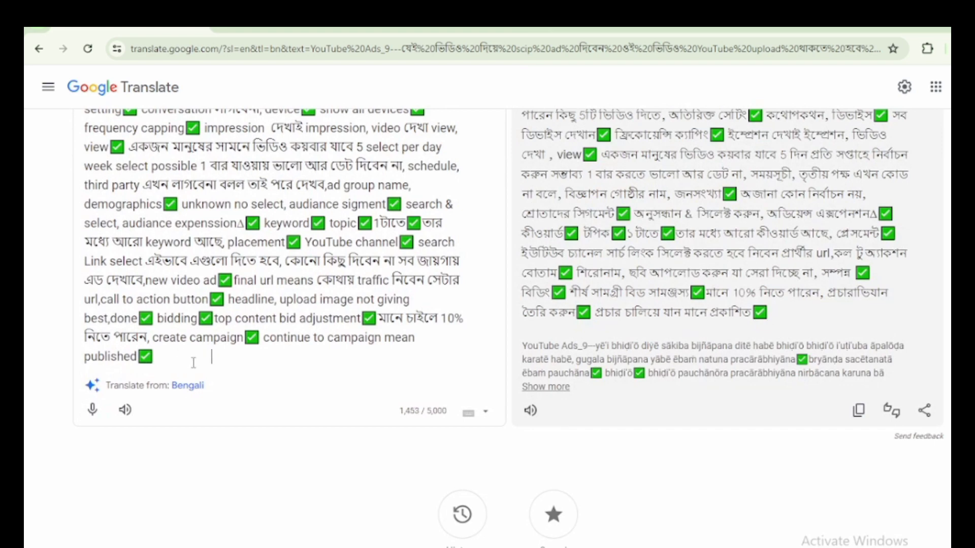
right_click(252, 361)
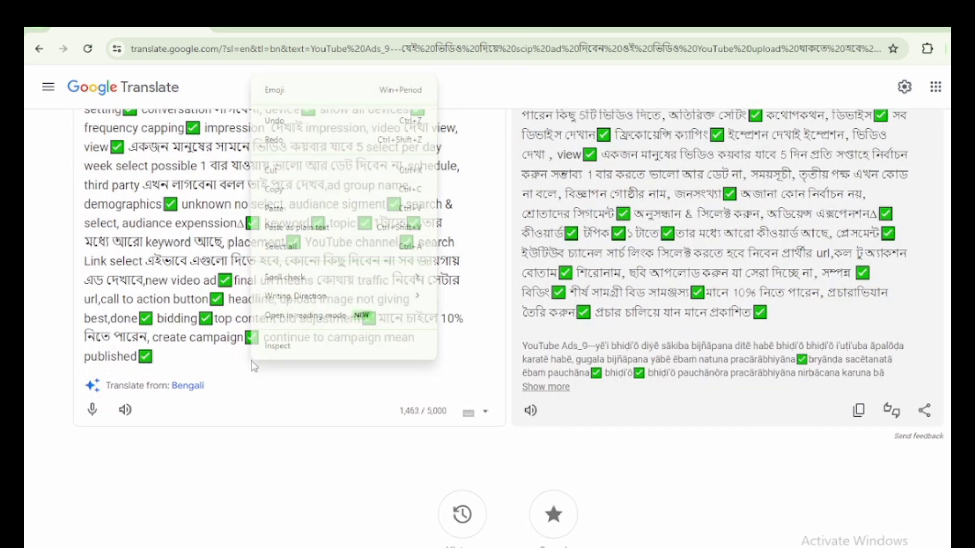
left_click(293, 202)
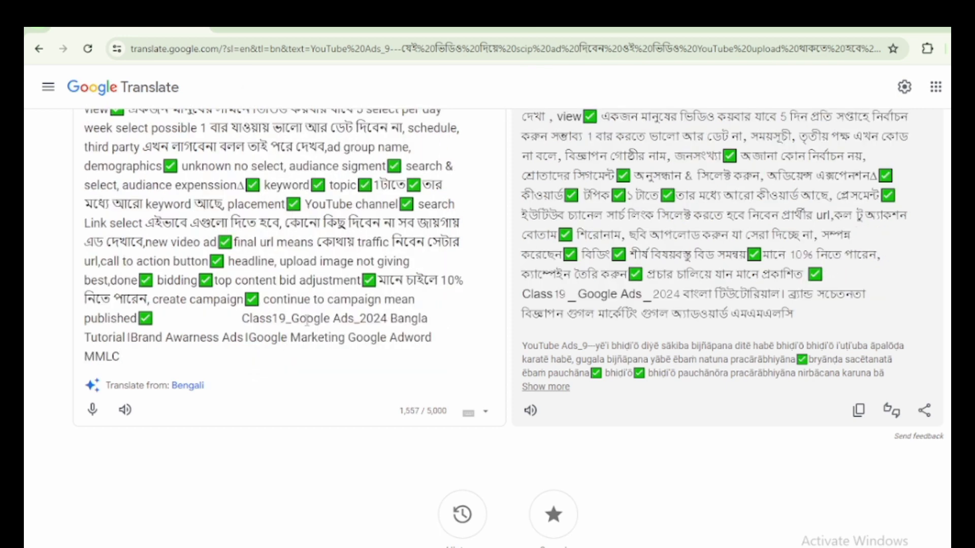
Step: Copy the entire description of the Class19_Google Ads_2024 video in YouTube Studio and return to the channel's content list
key("ctrl+Tab")
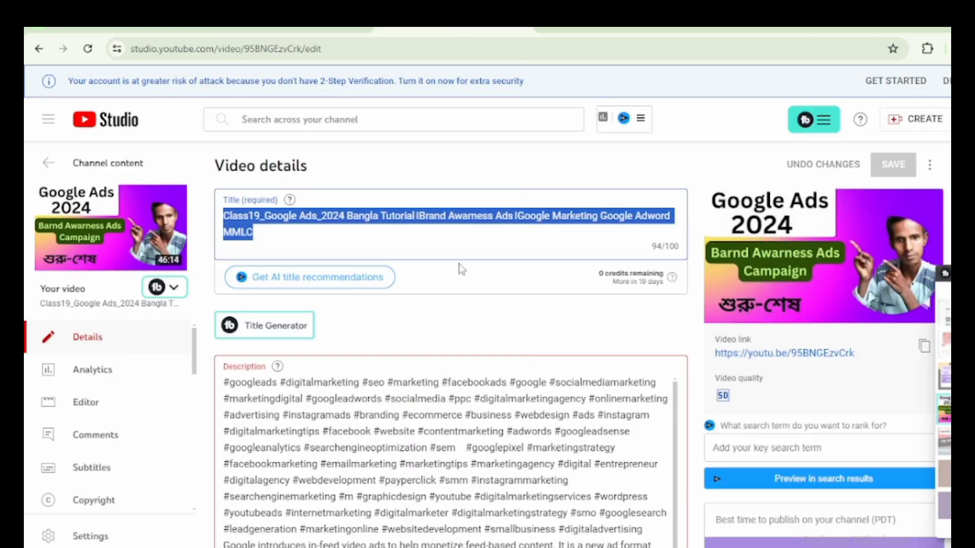
scroll(455, 366, "down", 3)
scroll(454, 366, "down", 1)
left_click_drag(329, 294, 478, 394)
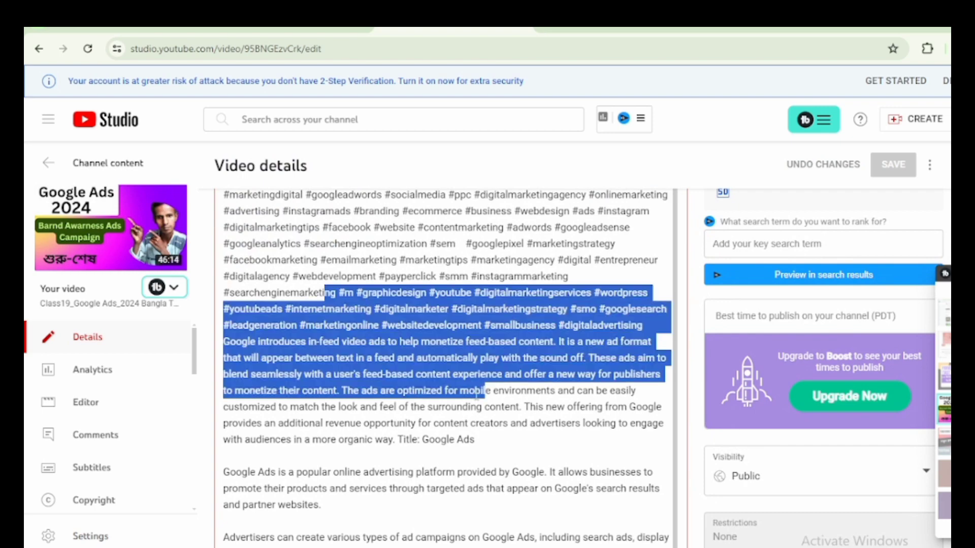
right_click(390, 349)
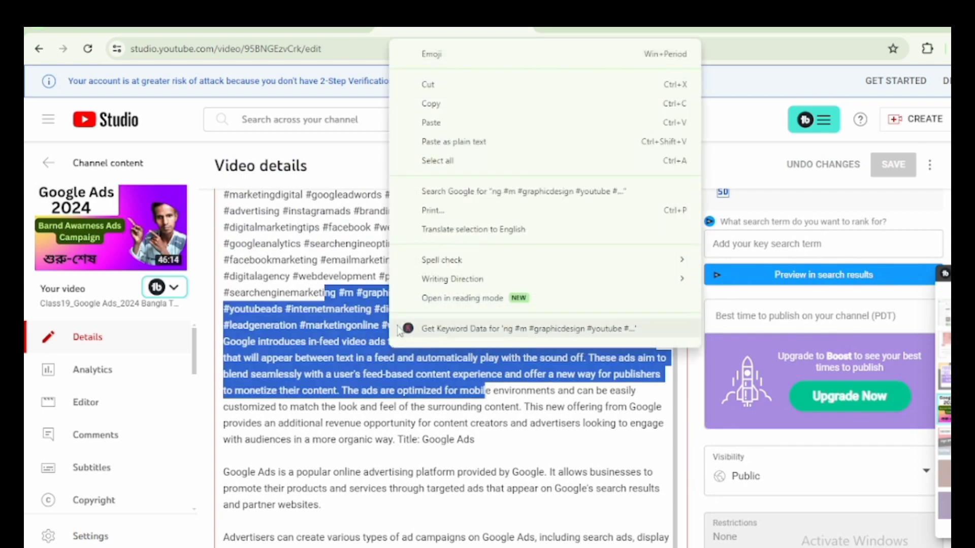
left_click(433, 160)
right_click(367, 343)
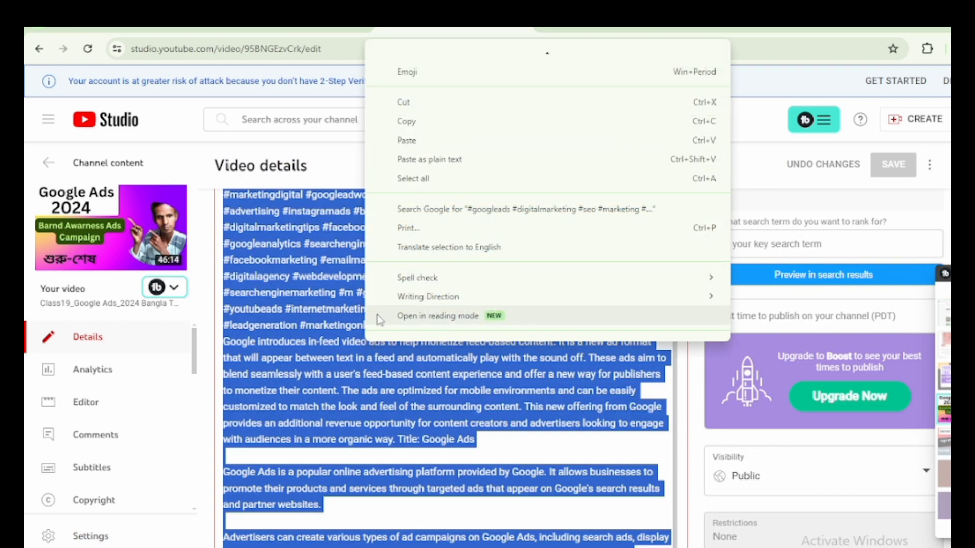
left_click(426, 122)
left_click(39, 49)
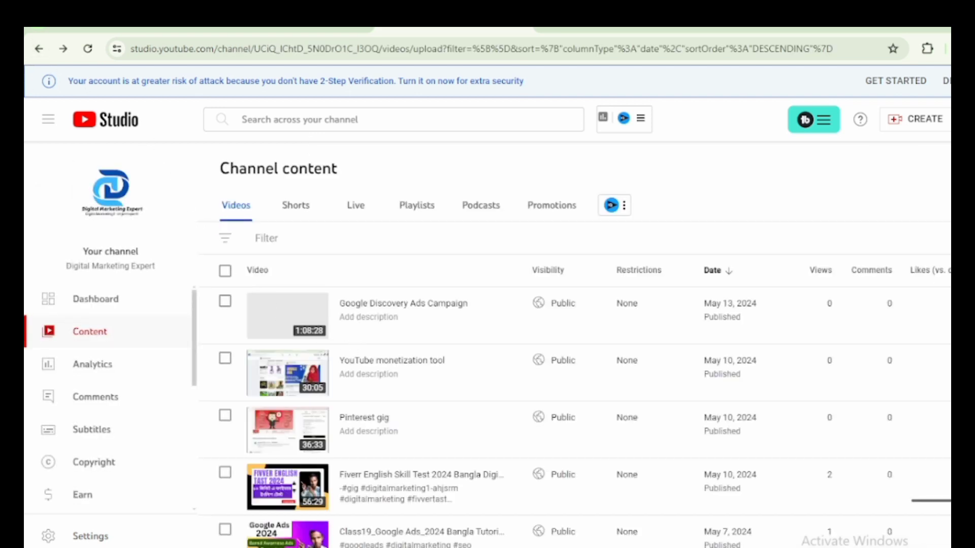
Step: Open Canva in the empty browser tab and search its templates for "youtube thambail"
left_click(547, 26)
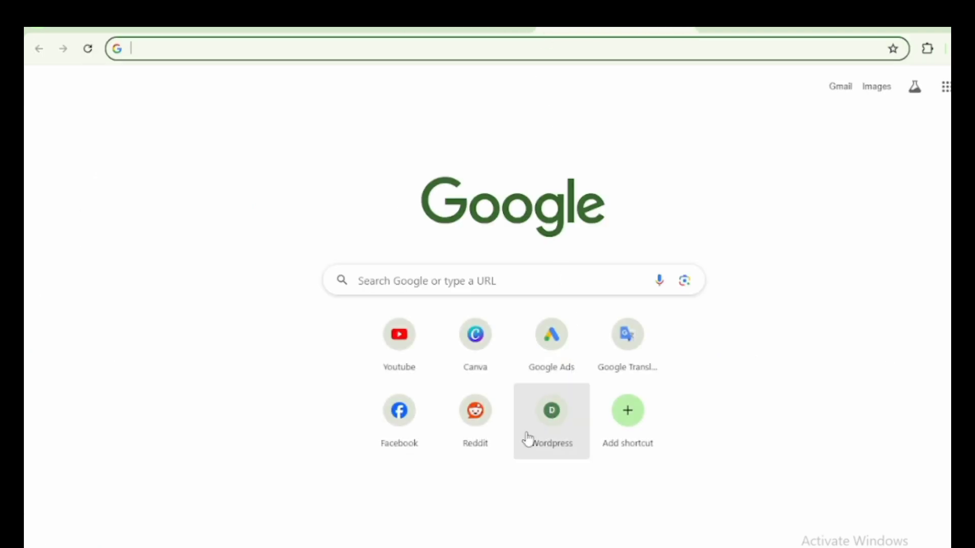
left_click(470, 372)
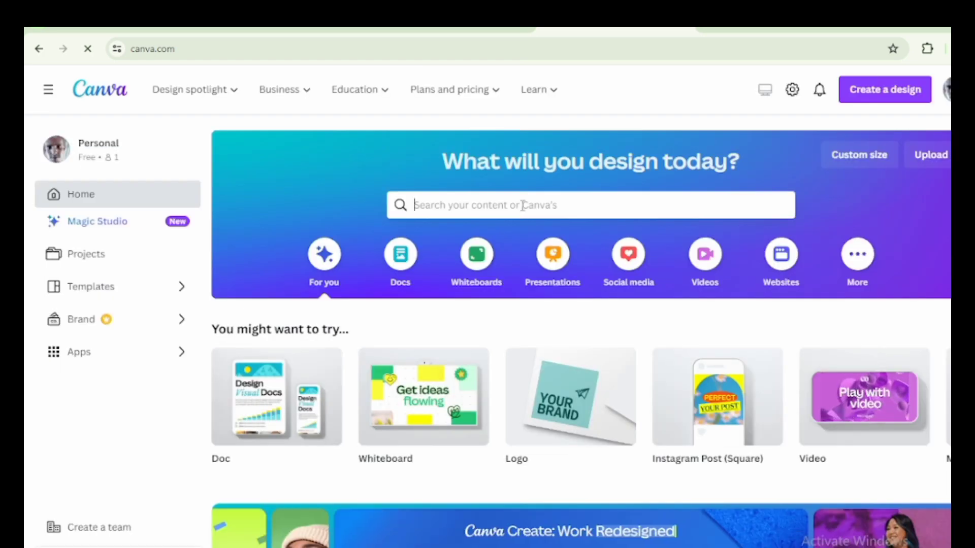
left_click(522, 205)
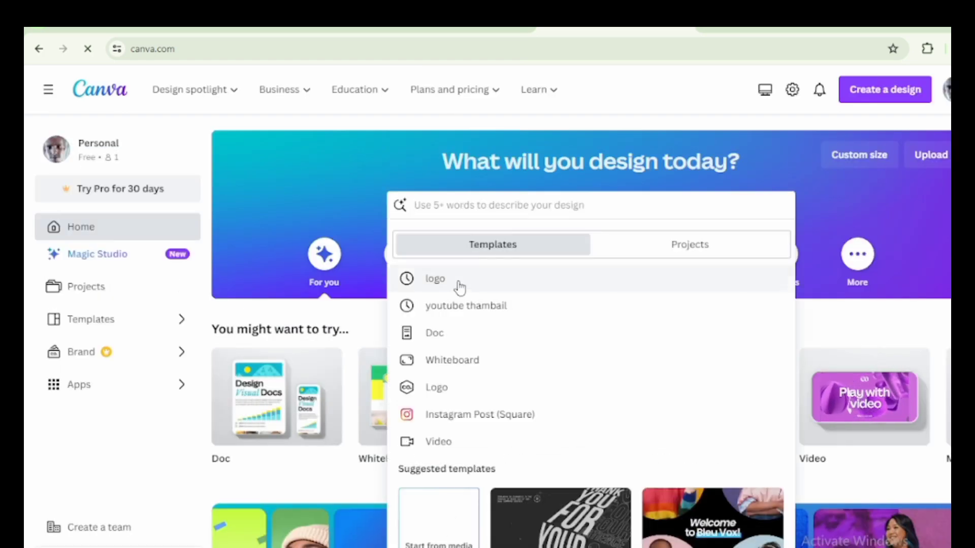
left_click(464, 313)
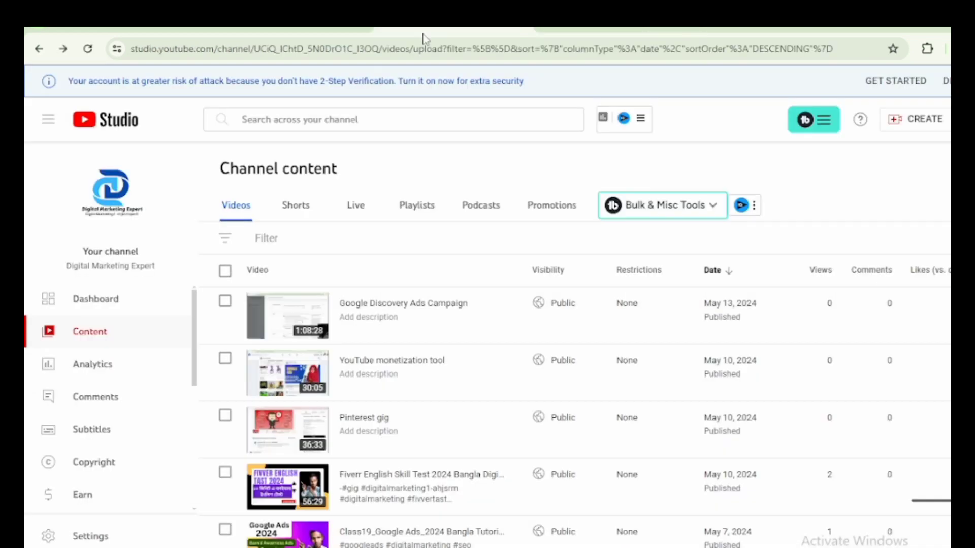
Step: Open the details of the Google Discovery Ads Campaign video in YouTube Studio and paste the copied text as its description
mouse_move(348, 321)
left_click(348, 330)
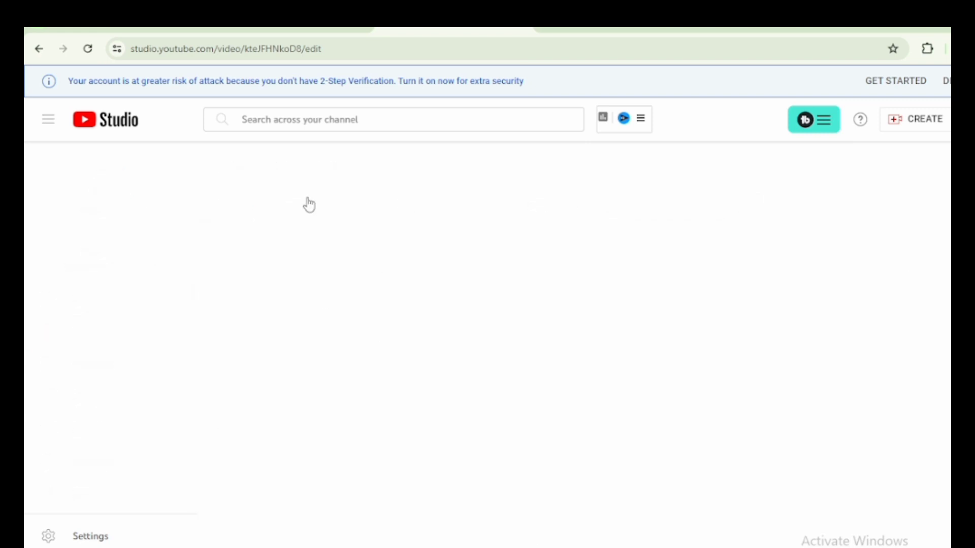
left_click(330, 354)
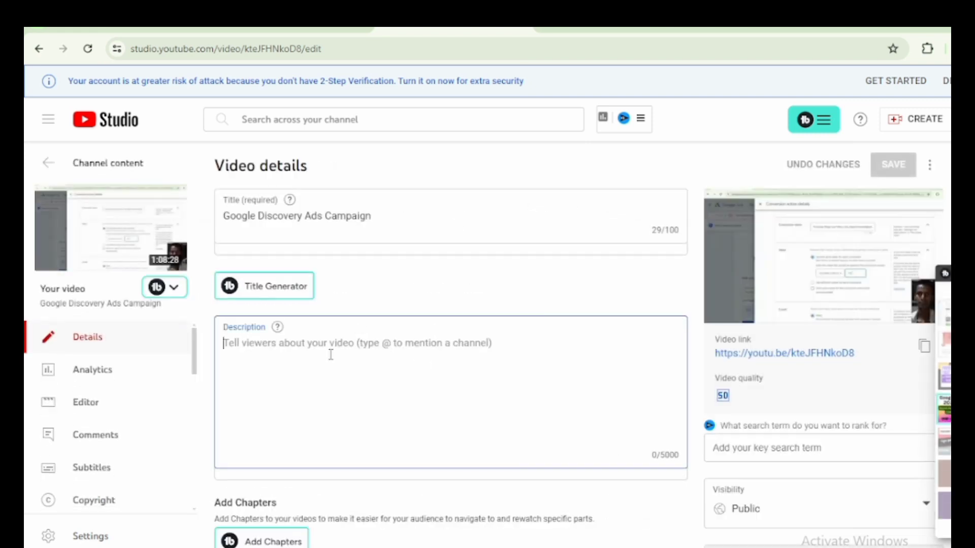
right_click(331, 356)
left_click(364, 199)
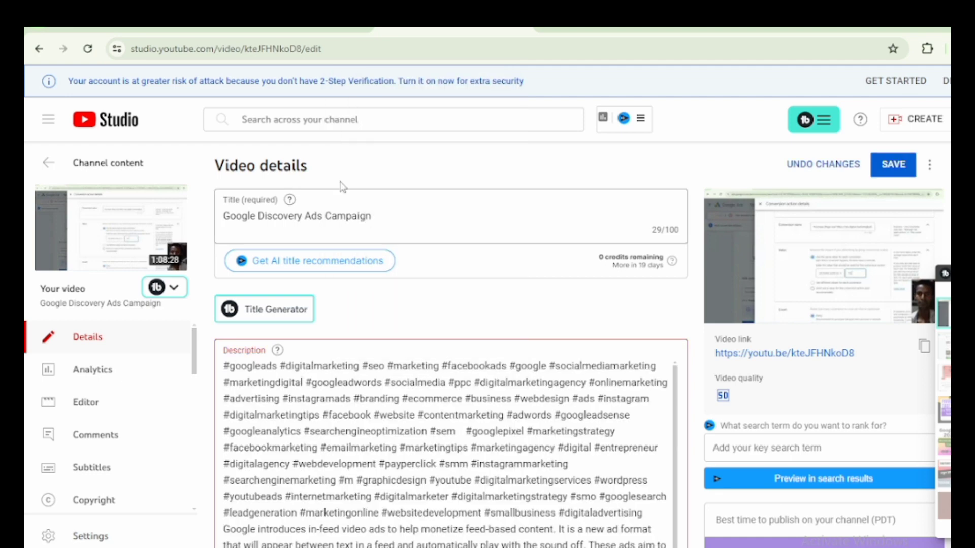
Step: Replace the Google Discovery Ads Campaign video's title with the Class19_Google Ads_2024 title text taken from the Google Translate source text
left_click(126, 25)
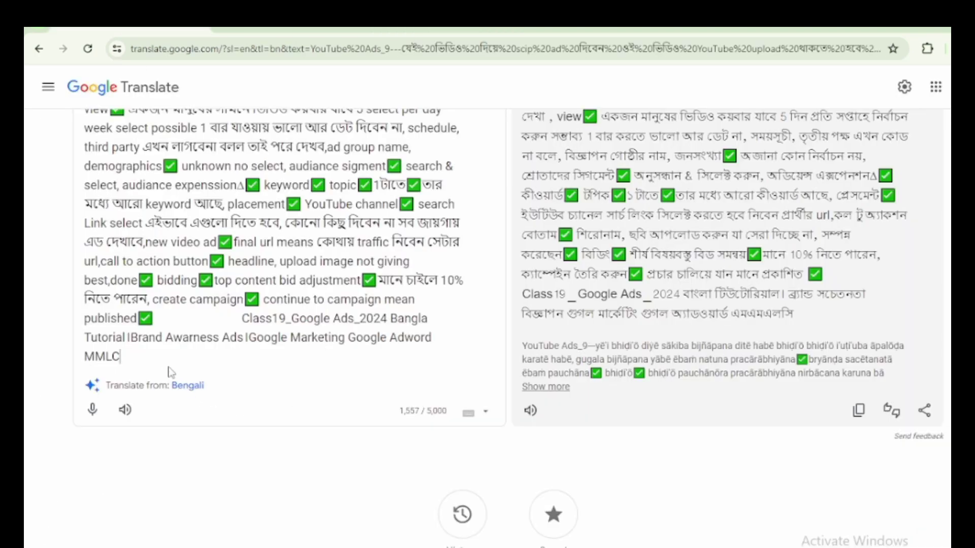
left_click_drag(162, 358, 211, 321)
right_click(246, 330)
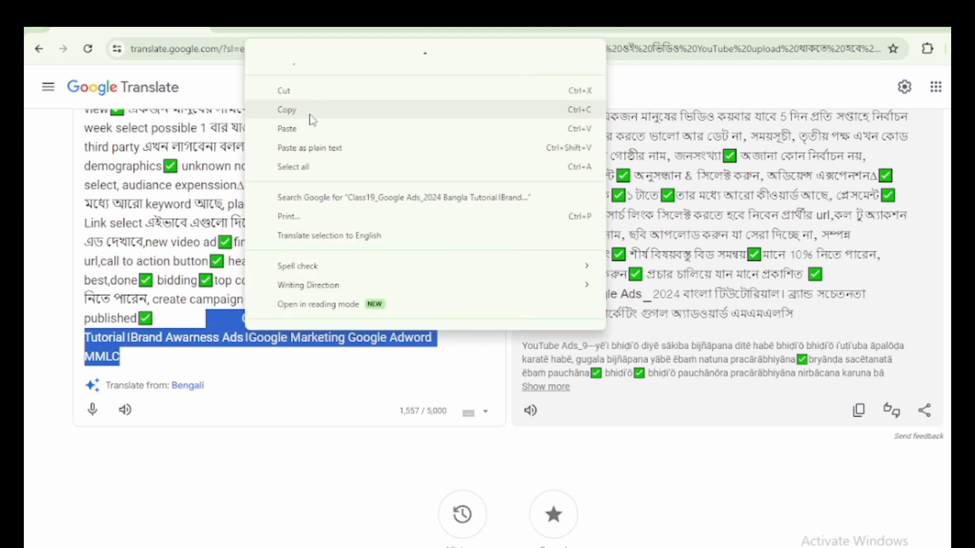
left_click(311, 92)
left_click(411, 24)
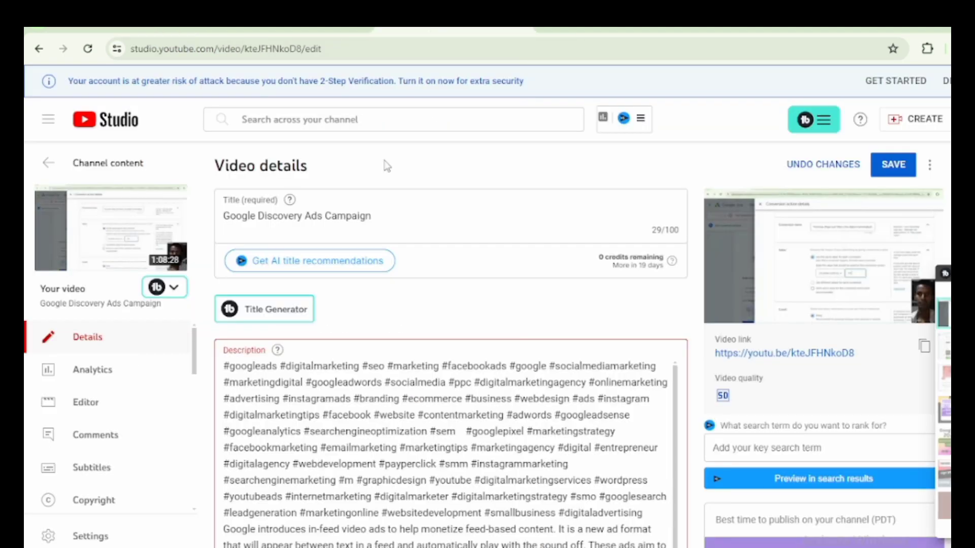
right_click(355, 222)
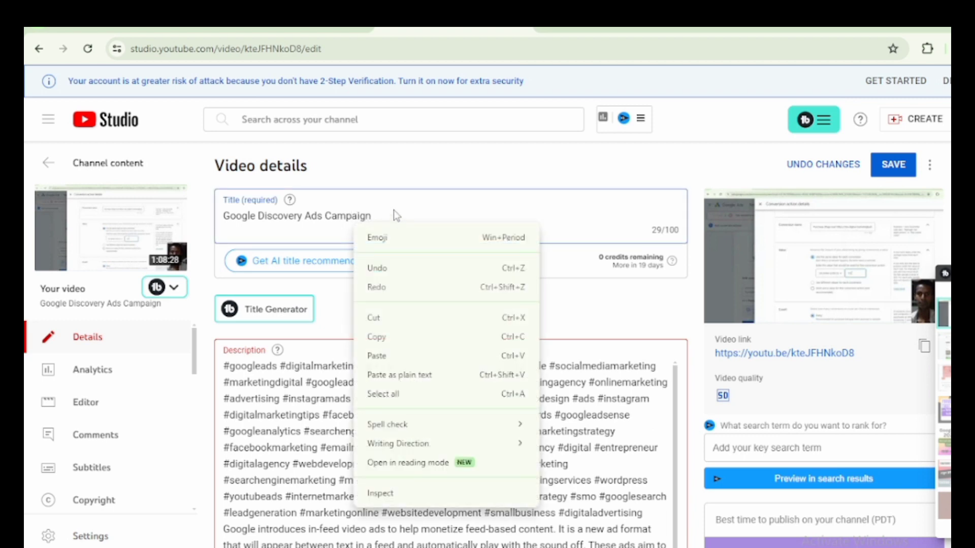
left_click(389, 216)
left_click_drag(359, 220, 225, 220)
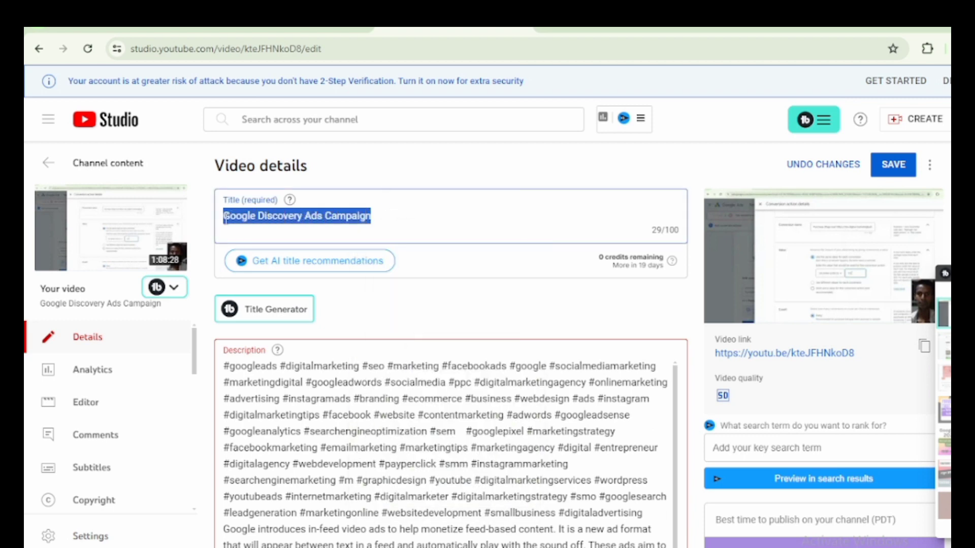
right_click(275, 225)
left_click(323, 303)
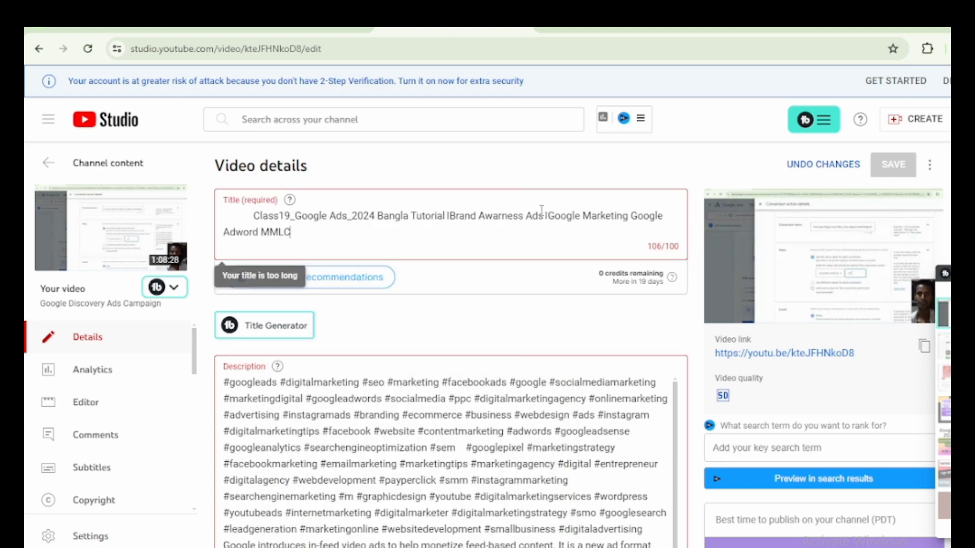
Step: Remove "|Brand Awarness Ads" from the pasted title, add spacing after "Bangla Tutorial", and save the video details
left_click_drag(545, 212, 450, 219)
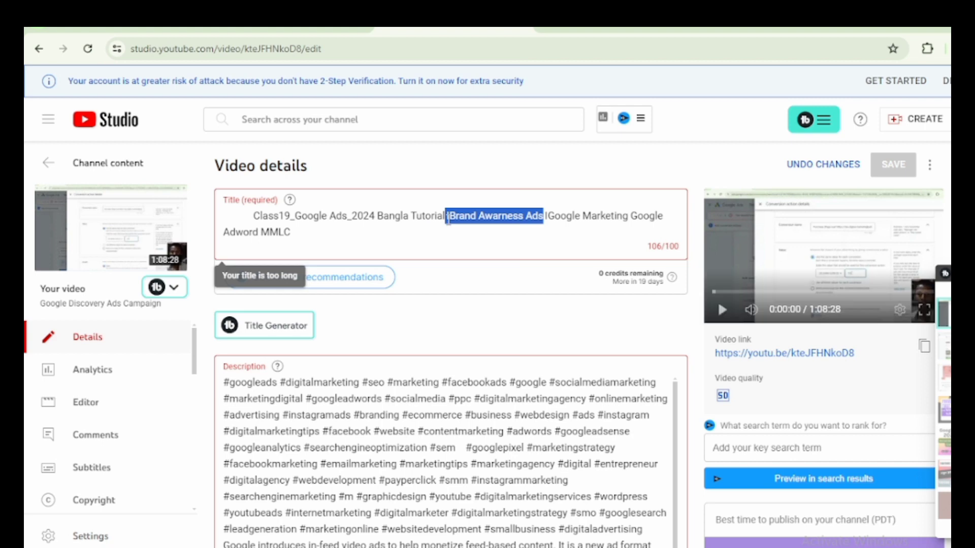
key("BackSpace")
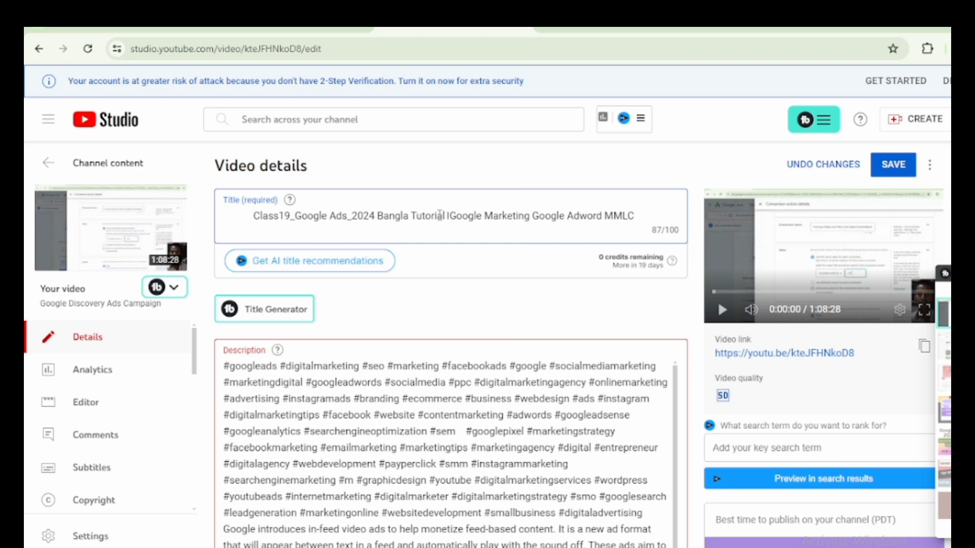
left_click(440, 216)
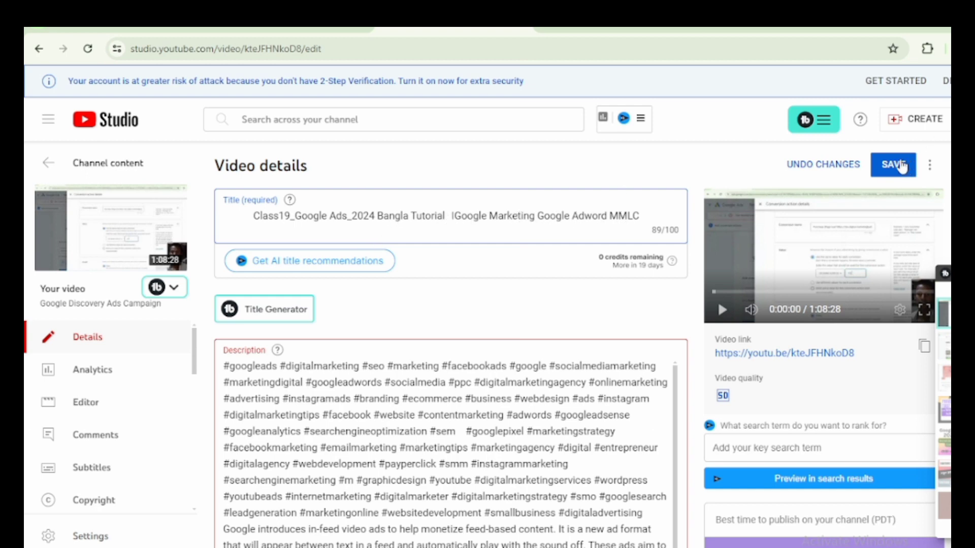
left_click(901, 165)
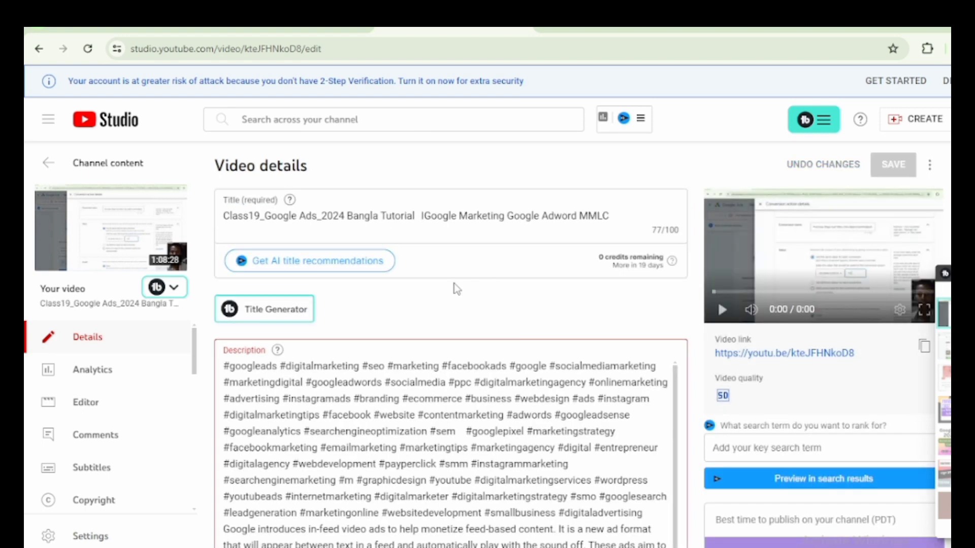
Step: Return to the content list, open the details of the 49:32 Class19_GooglE Ads_2024 video and go to its tags
scroll(445, 284, "down", 8)
scroll(350, 264, "up", 10)
scroll(322, 328, "down", 2)
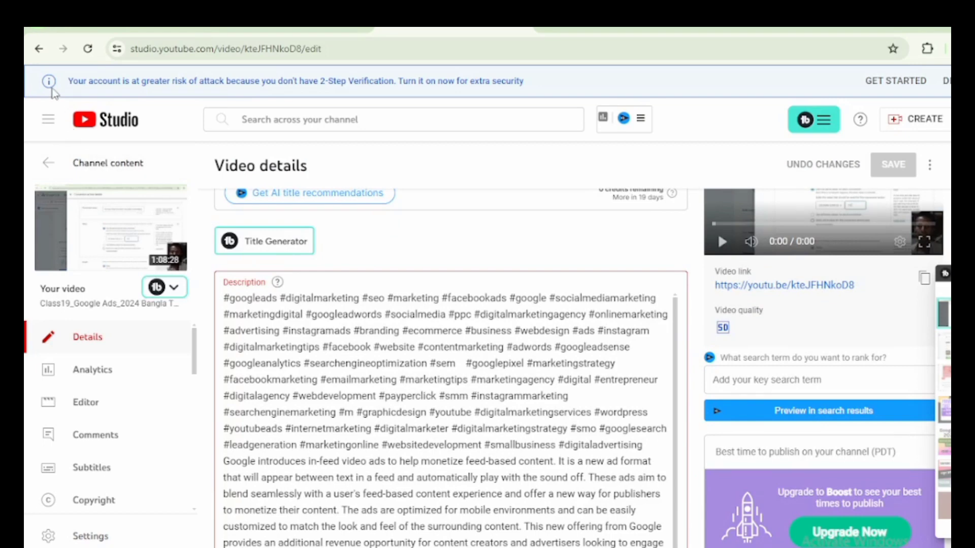
left_click(34, 48)
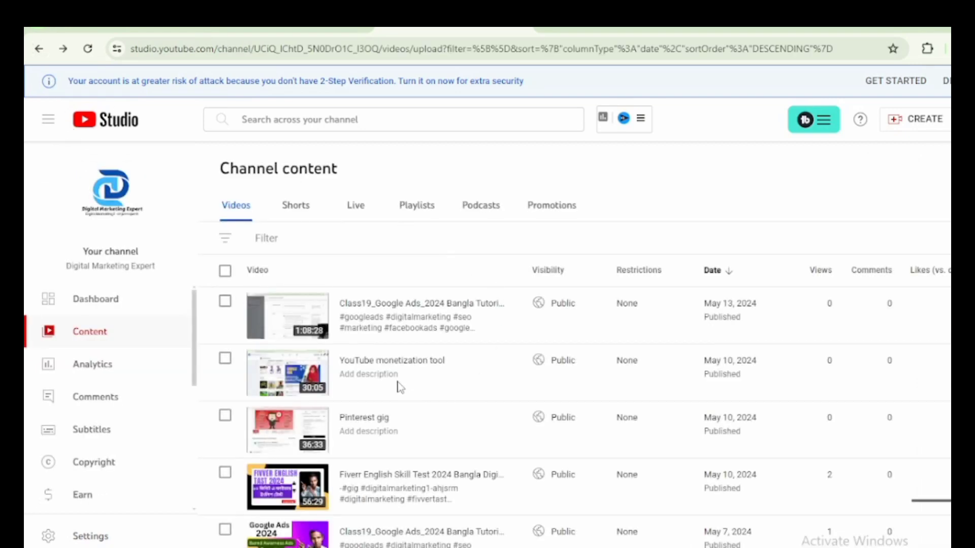
scroll(347, 445, "down", 5)
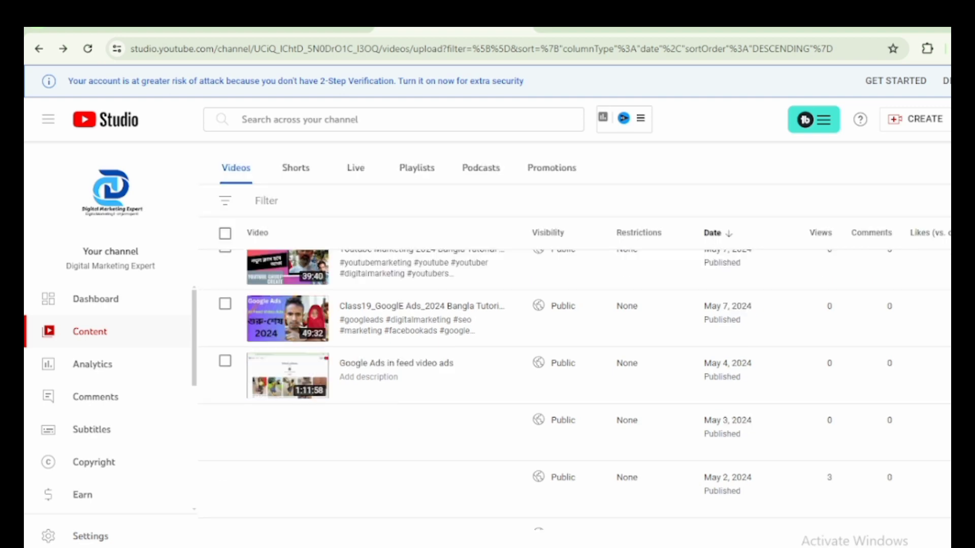
left_click(348, 331)
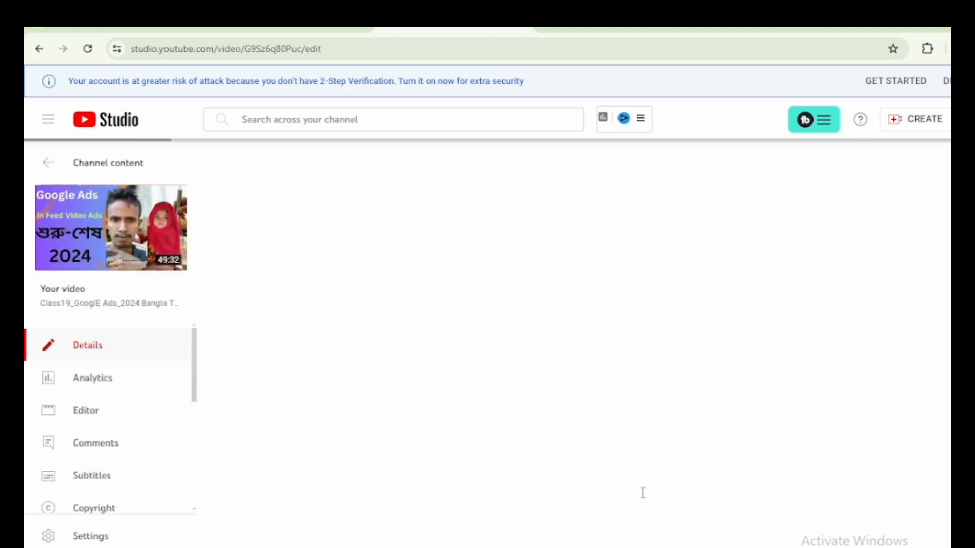
scroll(269, 389, "down", 10)
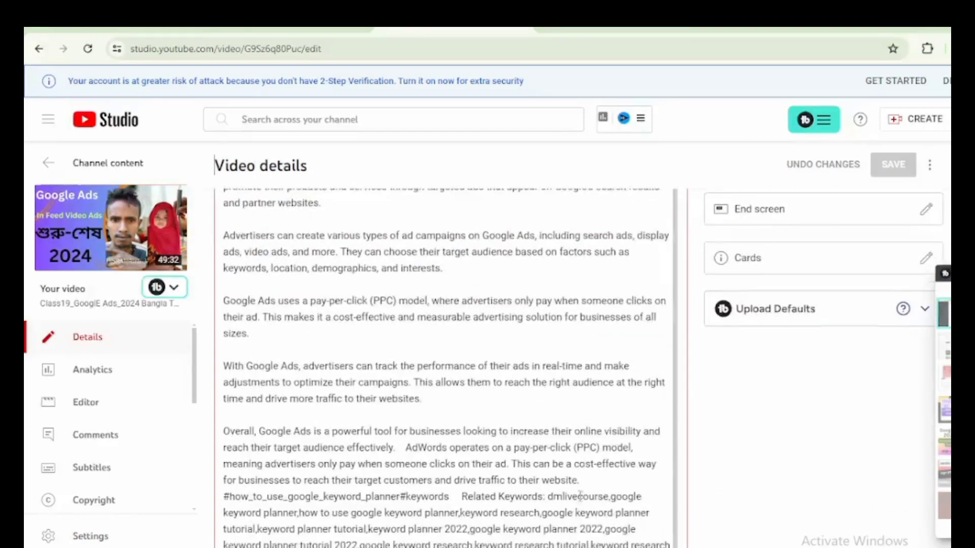
scroll(441, 472, "down", 15)
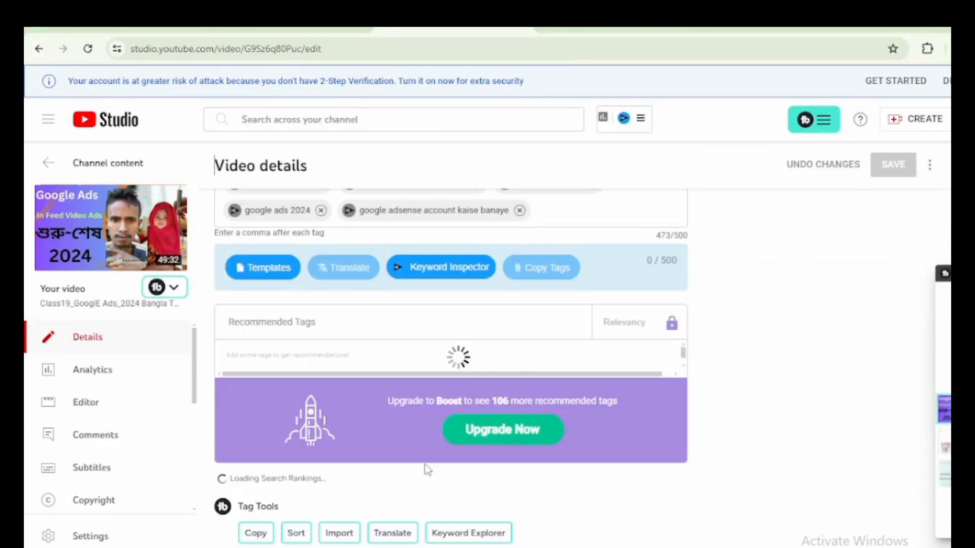
Step: Copy all tags of the 49:32 Class19 video, return to the content list and open the 1:08:28 Class19_Google Ads_2024 video's details
scroll(425, 464, "up", 3)
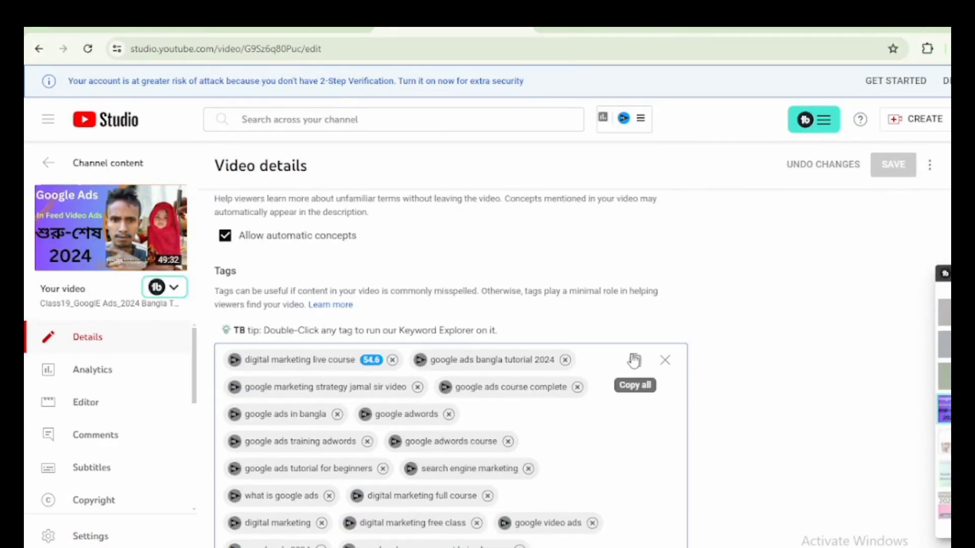
left_click(39, 50)
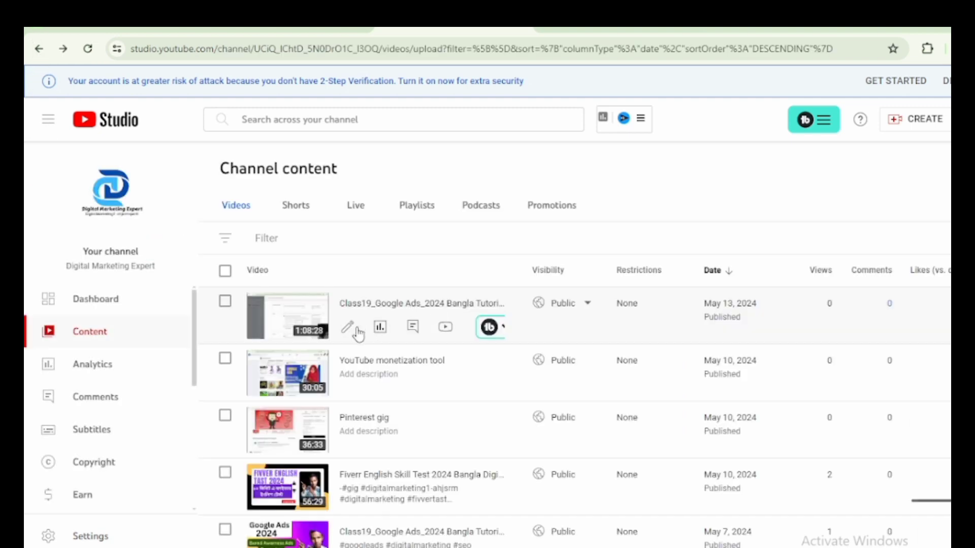
left_click(349, 327)
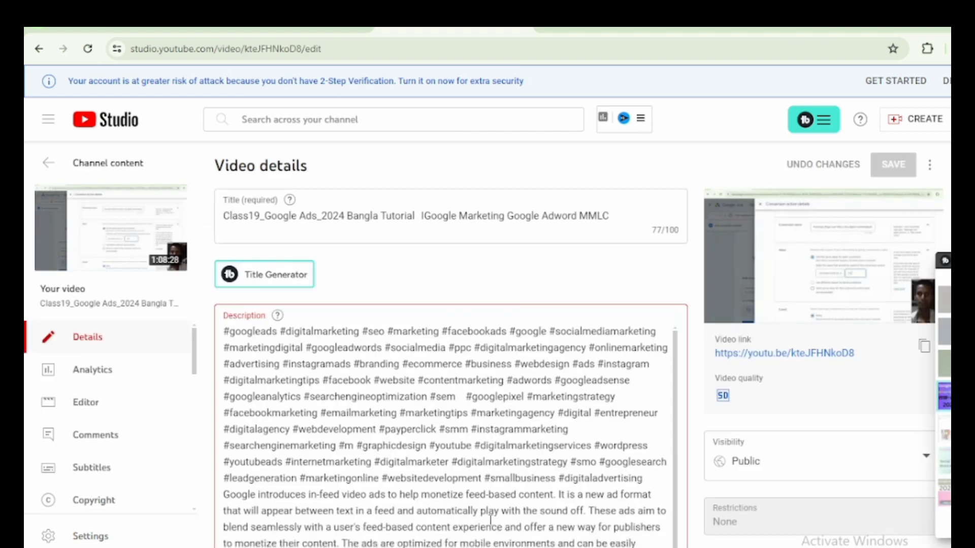
Step: Paste the copied tags as plain text into the 1:08:28 video's tags
scroll(735, 492, "down", 15)
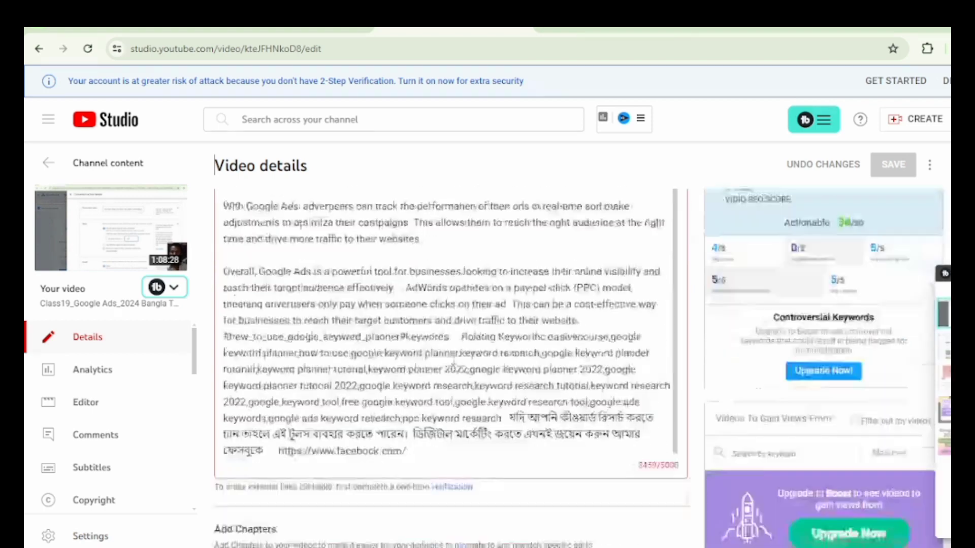
scroll(426, 340, "down", 12)
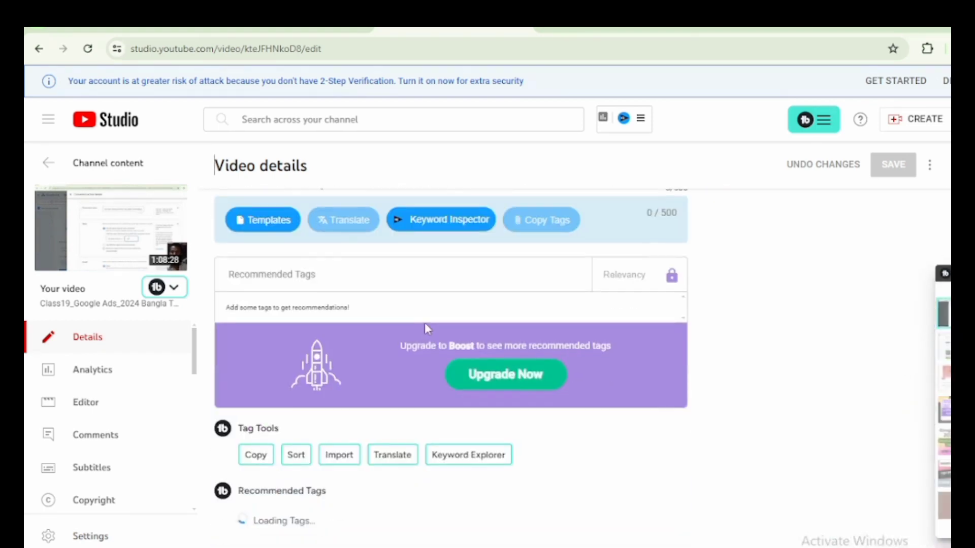
scroll(424, 330, "up", 4)
left_click(401, 366)
right_click(401, 366)
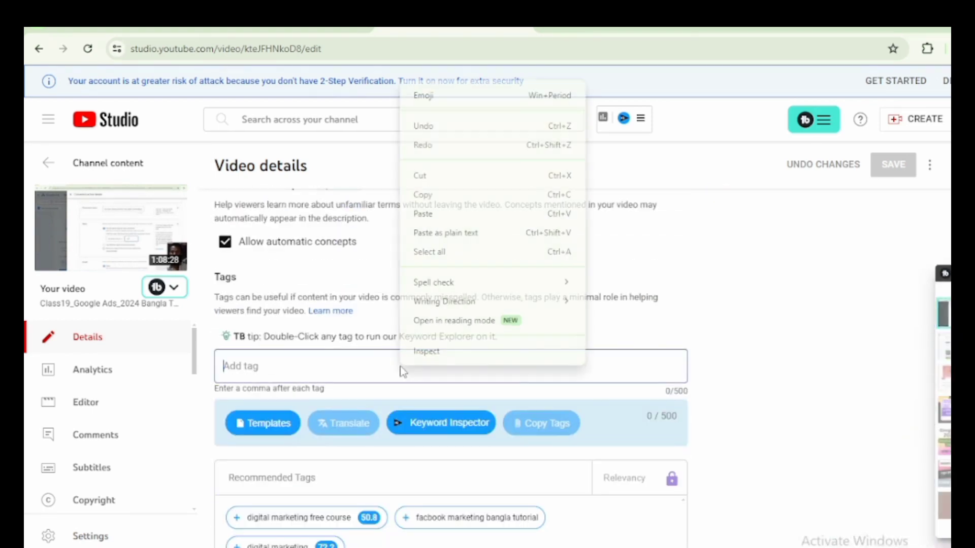
left_click(459, 232)
scroll(731, 399, "down", 10)
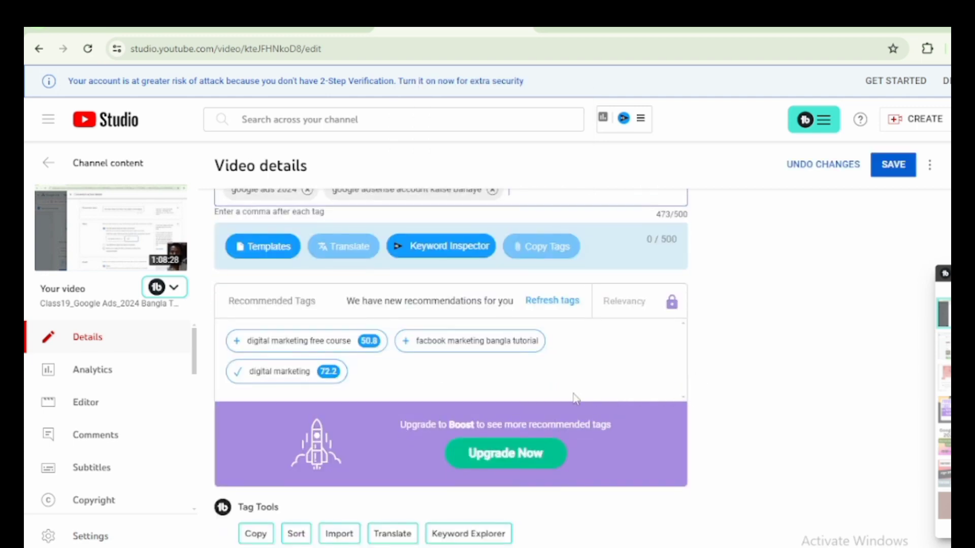
Step: Set the video's recording date to May 13, 2024 and its location to Bangladesh
scroll(381, 391, "down", 10)
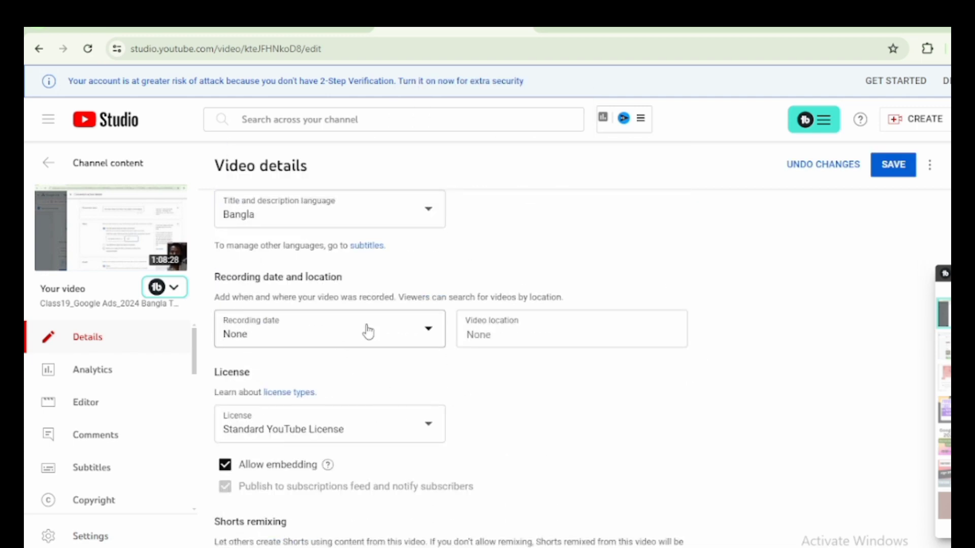
left_click(421, 330)
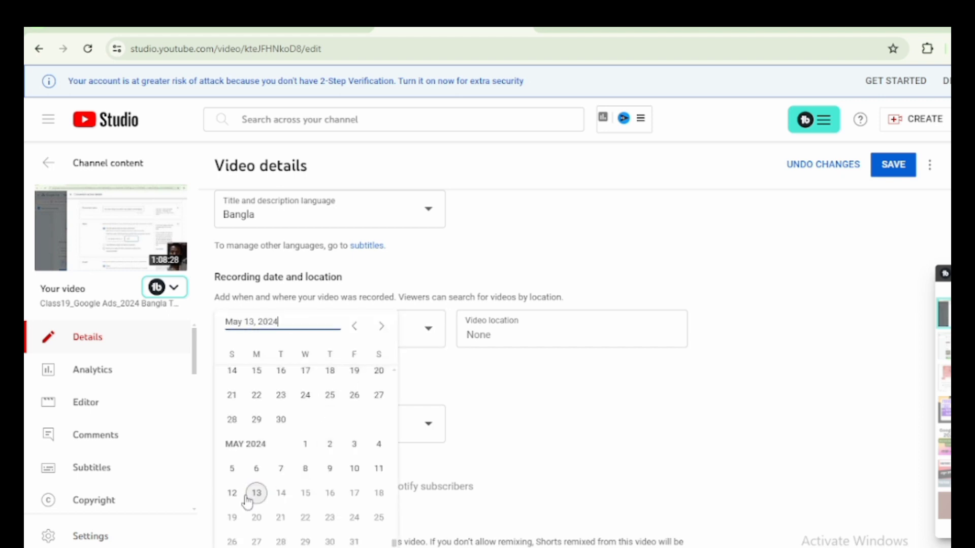
left_click(545, 337)
left_click(546, 334)
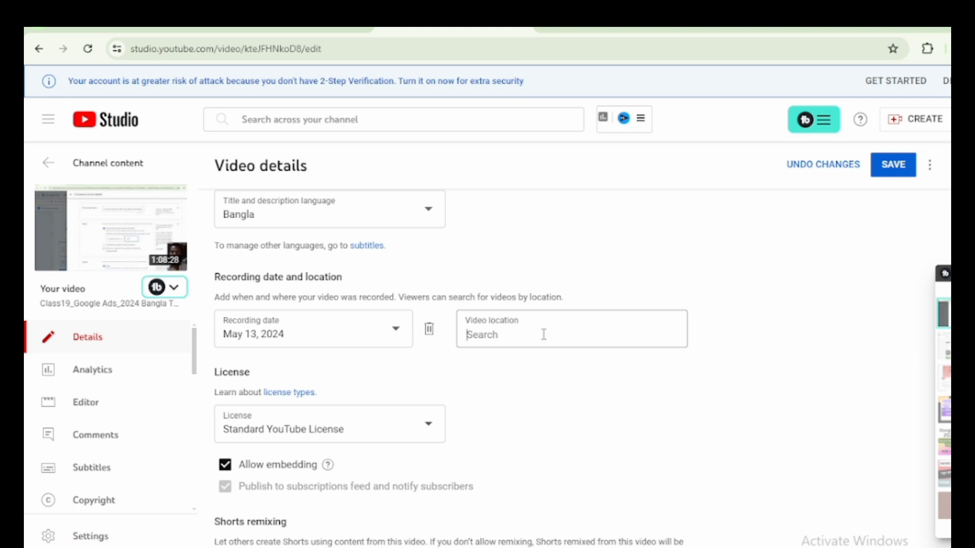
type("bang")
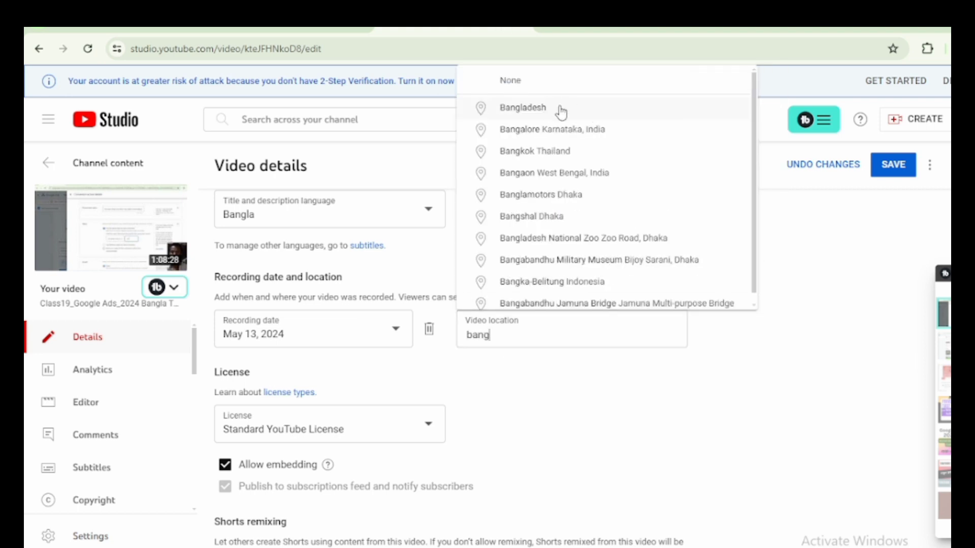
key("Return")
Step: Add the video to the "Googtle Ads 2024 Bangla Tutorial" playlist and save the video details
scroll(751, 268, "up", 10)
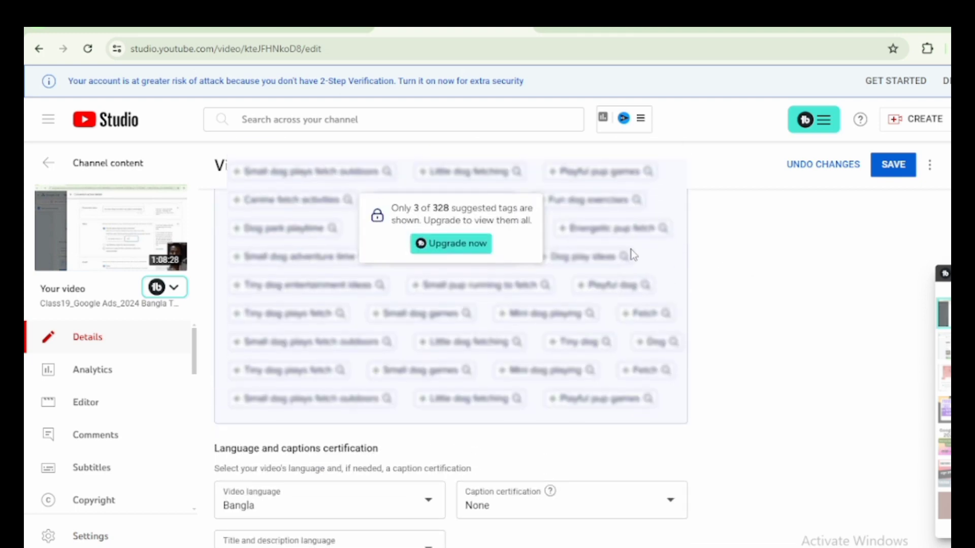
scroll(614, 244, "up", 15)
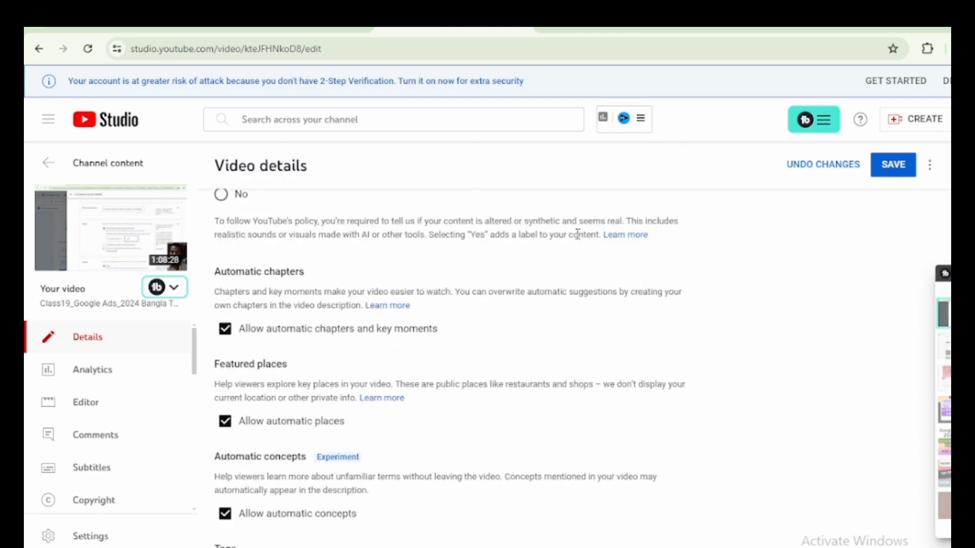
scroll(546, 262, "up", 15)
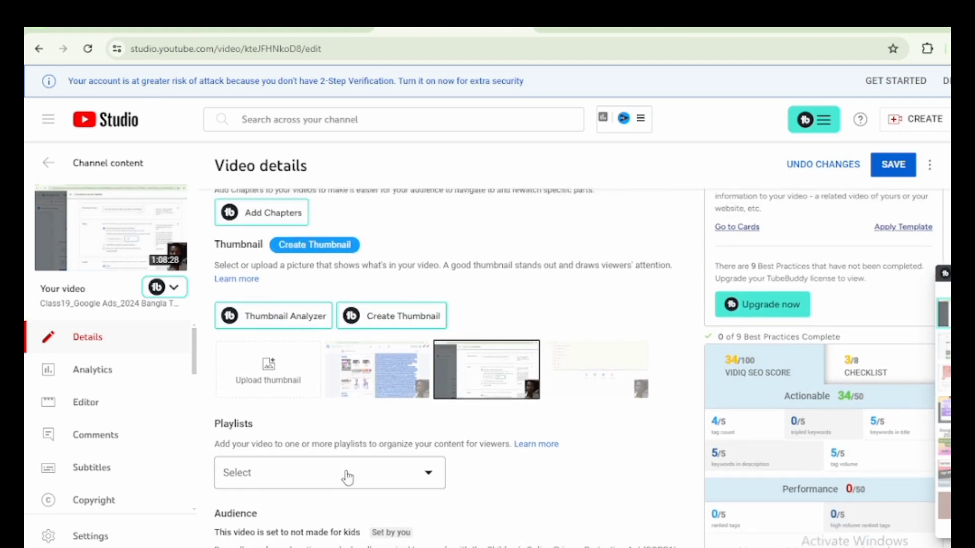
left_click(442, 475)
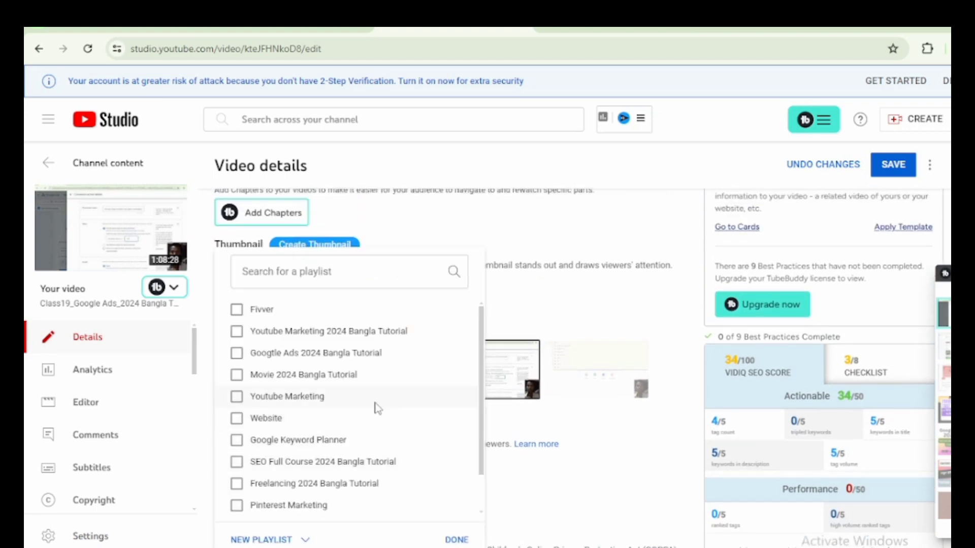
left_click(314, 358)
left_click(457, 540)
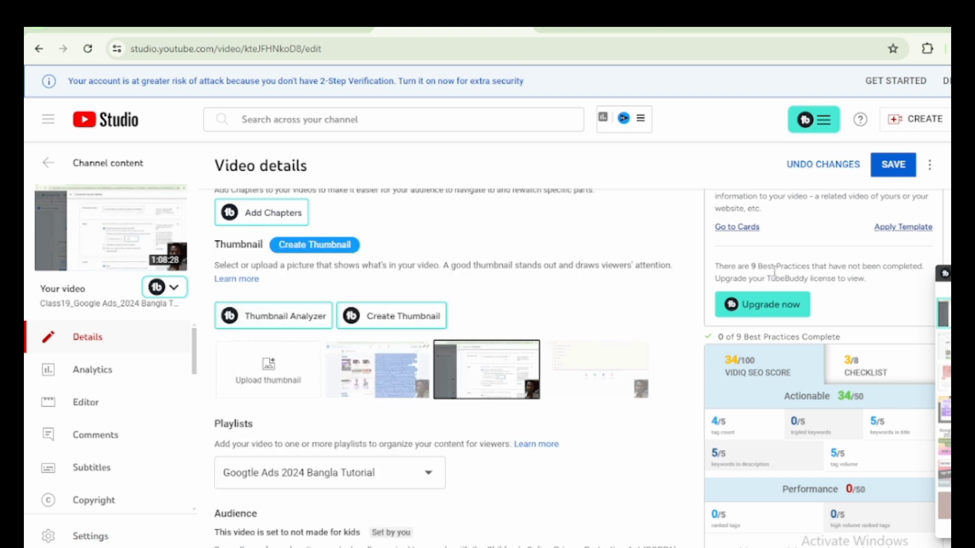
left_click(894, 165)
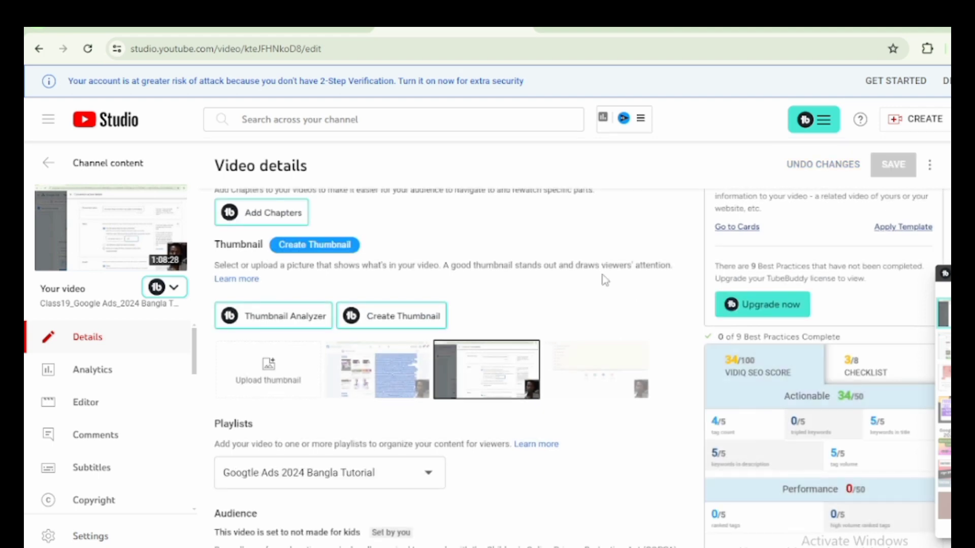
Step: Switch to Canva's YouTube thumbnail templates and open the Black Finance Money Coach YouTube Thumbnail template for customizing
scroll(551, 240, "up", 10)
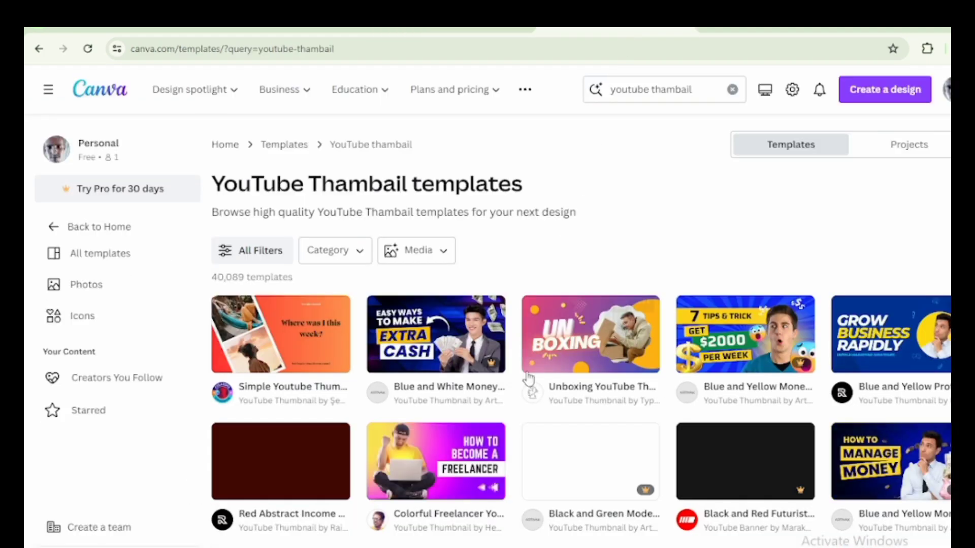
scroll(527, 391, "down", 20)
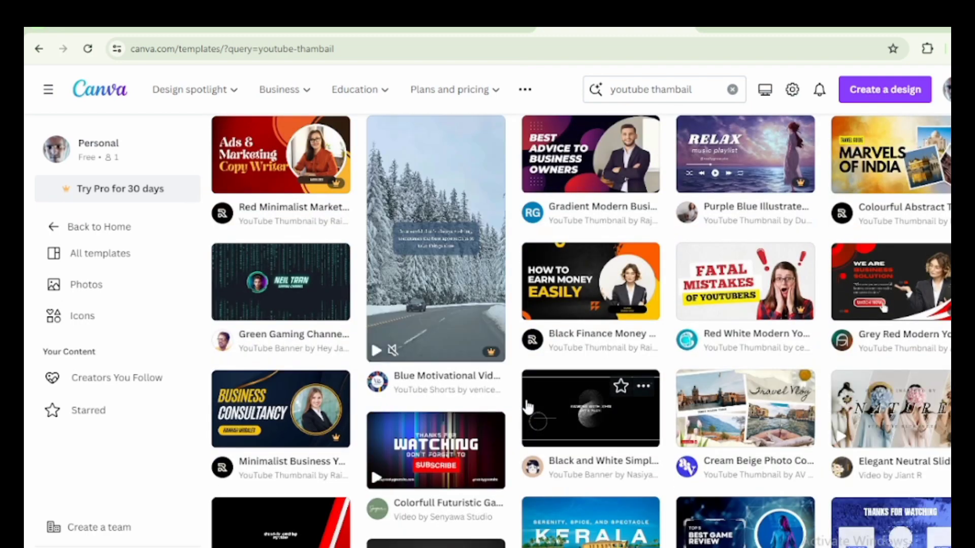
left_click(604, 292)
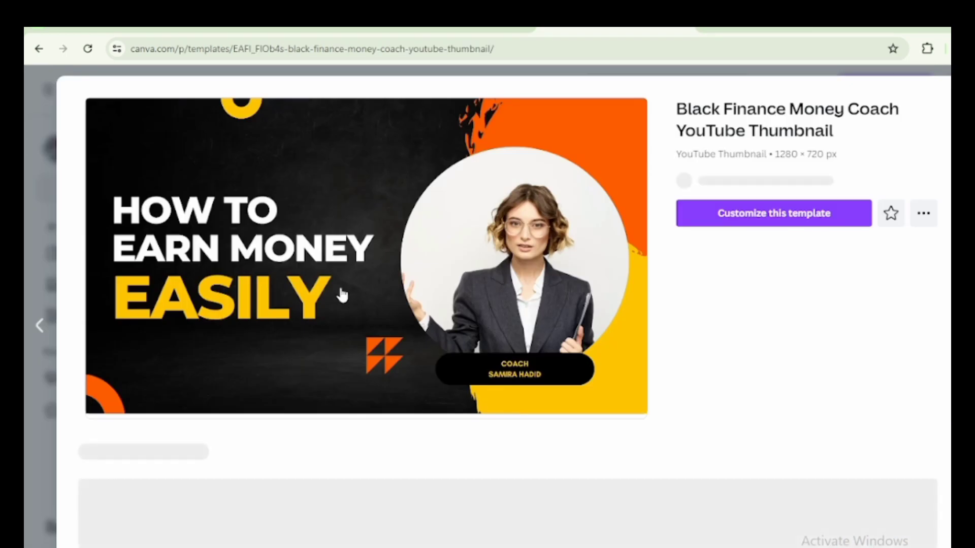
left_click(340, 292)
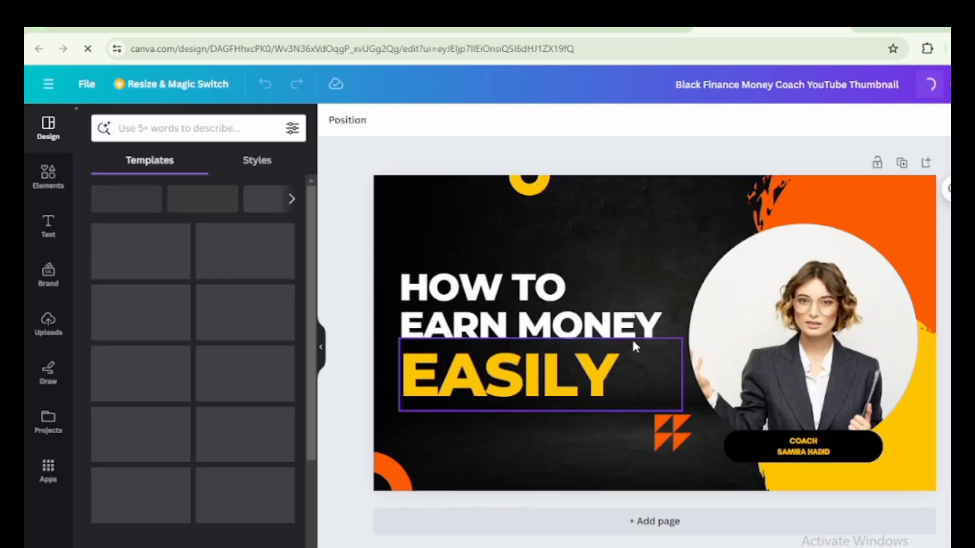
Step: Enlarge the circular photo frame on the thumbnail and reposition it against the design's right edge
left_click(699, 229)
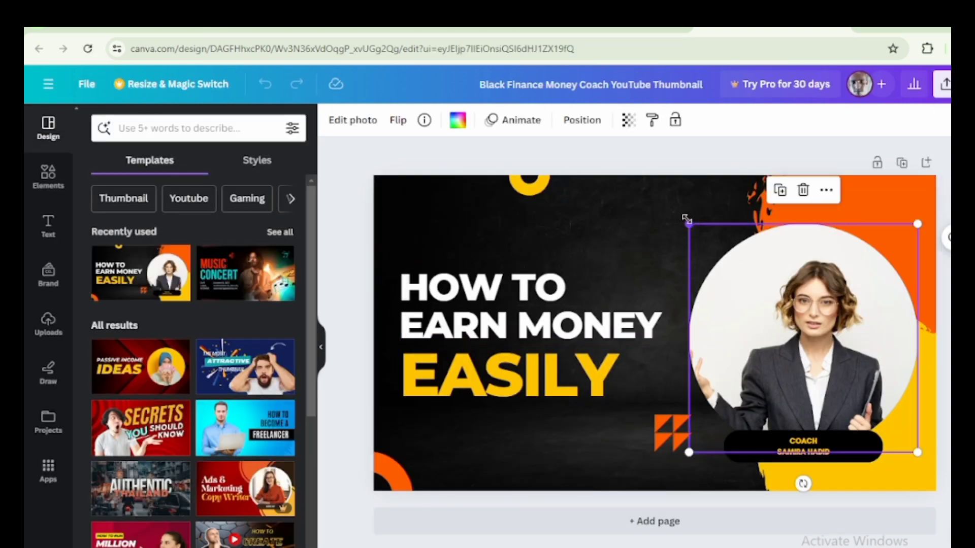
left_click_drag(697, 226, 645, 181)
left_click_drag(746, 288, 766, 304)
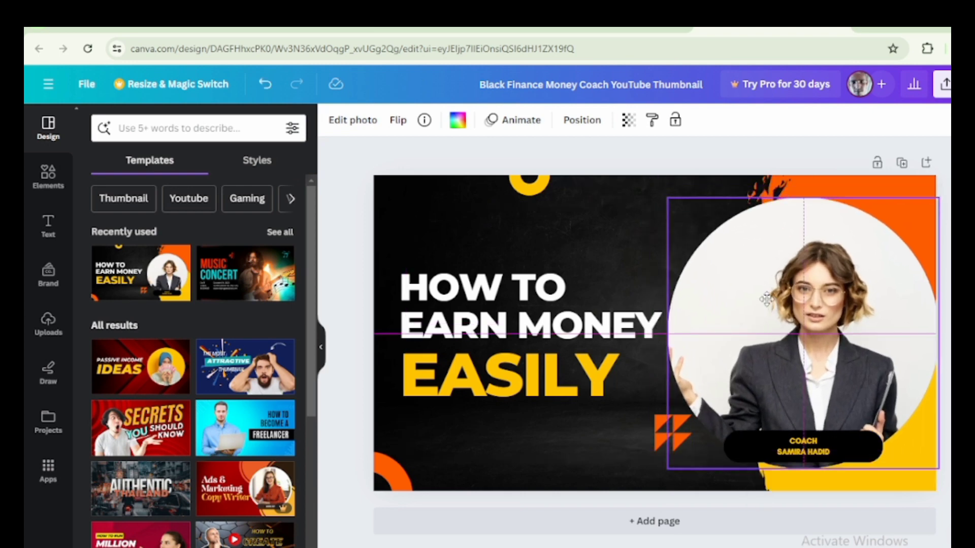
left_click(346, 426)
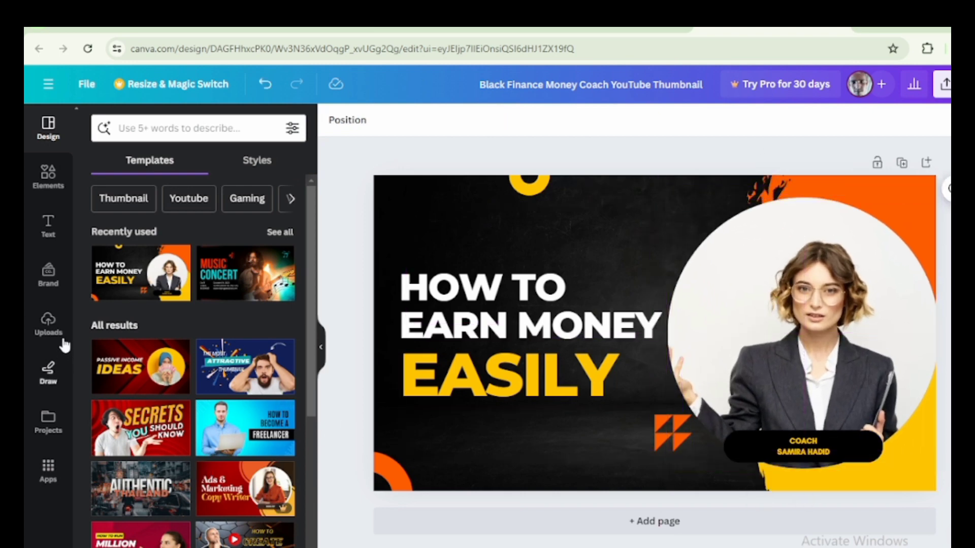
Step: Replace the photo in the circular frame with the uploaded picture of a child in a red headscarf by the sea
left_click(47, 325)
scroll(221, 439, "down", 10)
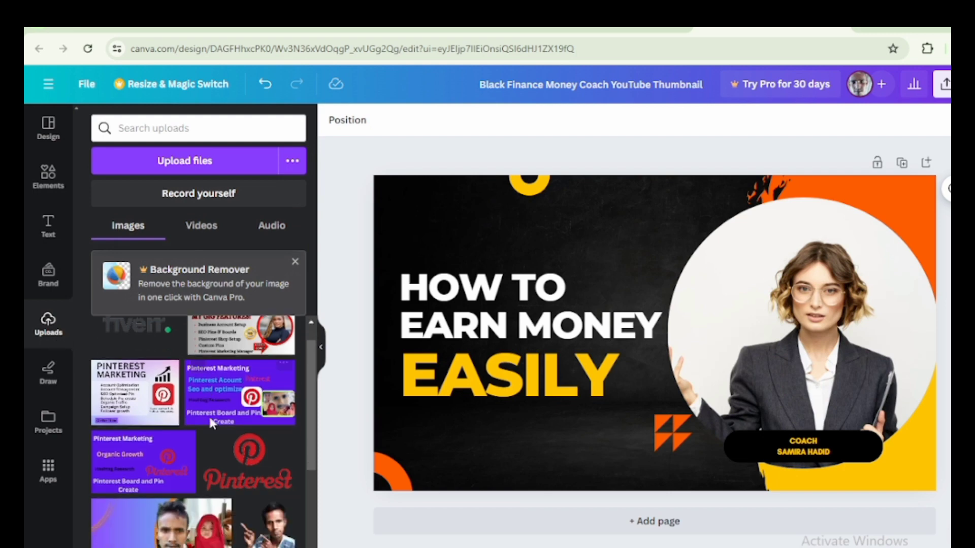
scroll(221, 440, "down", 5)
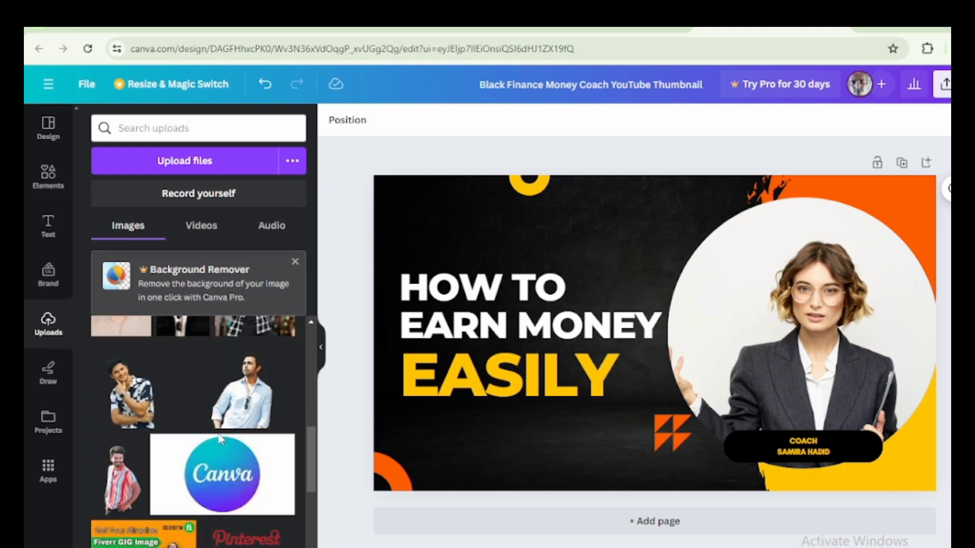
left_click(192, 539)
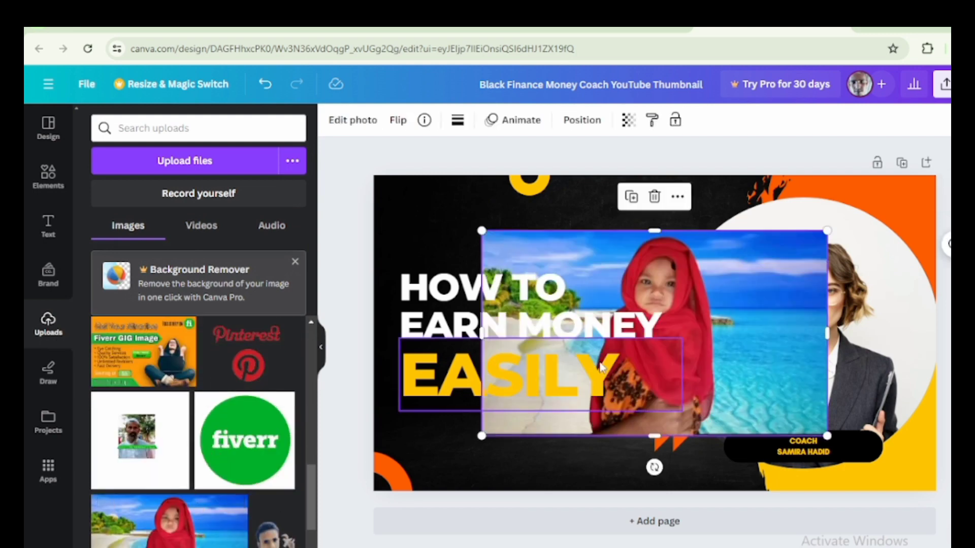
left_click_drag(711, 368, 857, 361)
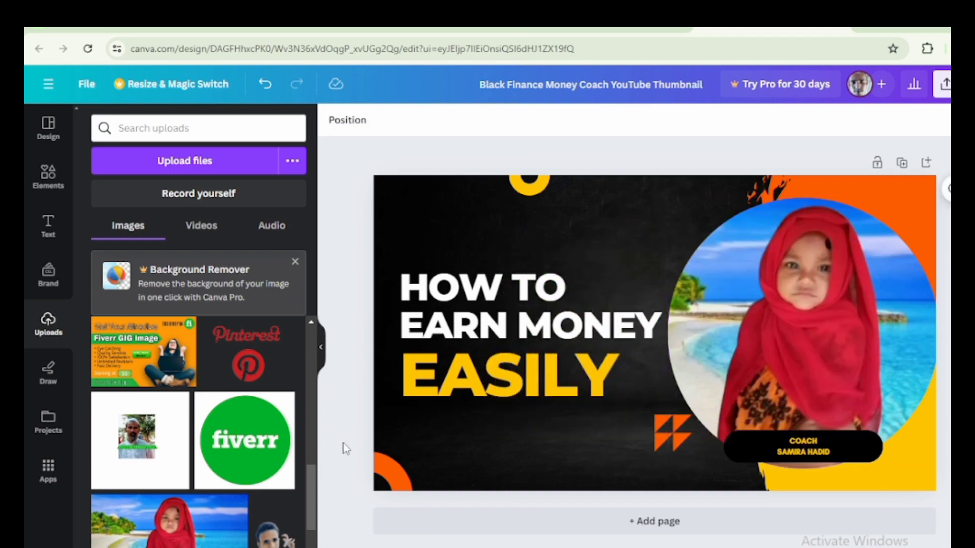
Step: Replace the "HOW TO EARN MONEY" heading text with "GOOGLE ADS"
double_click(537, 297)
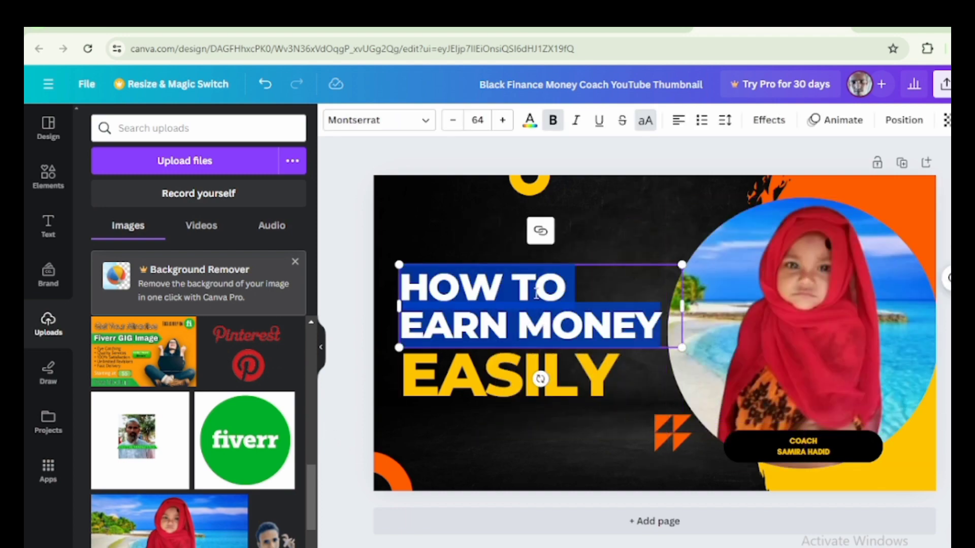
key("BackSpace")
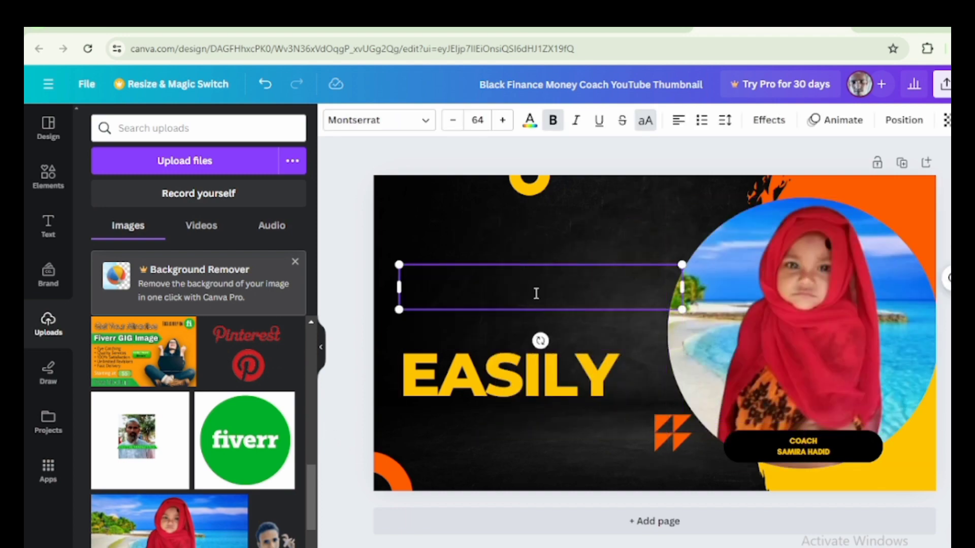
type("GOOG")
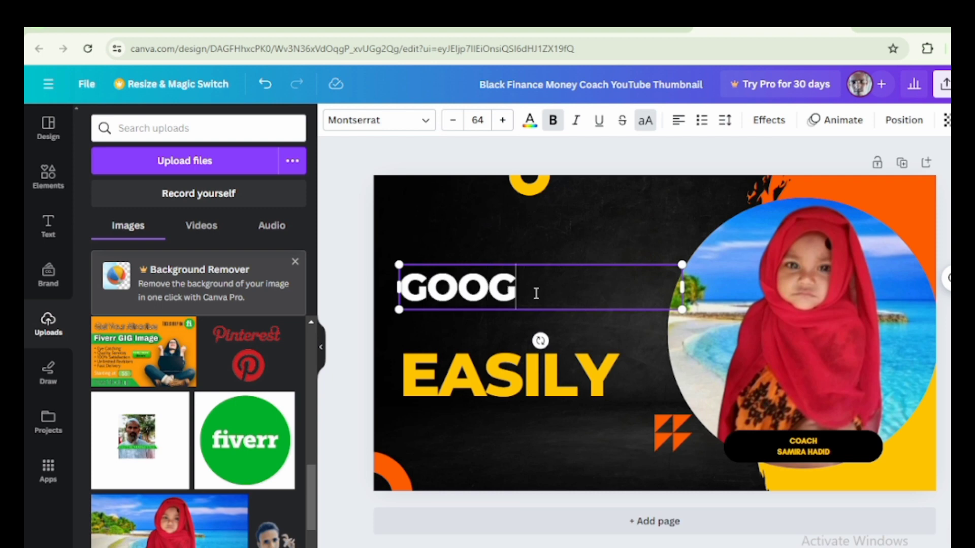
type("LE")
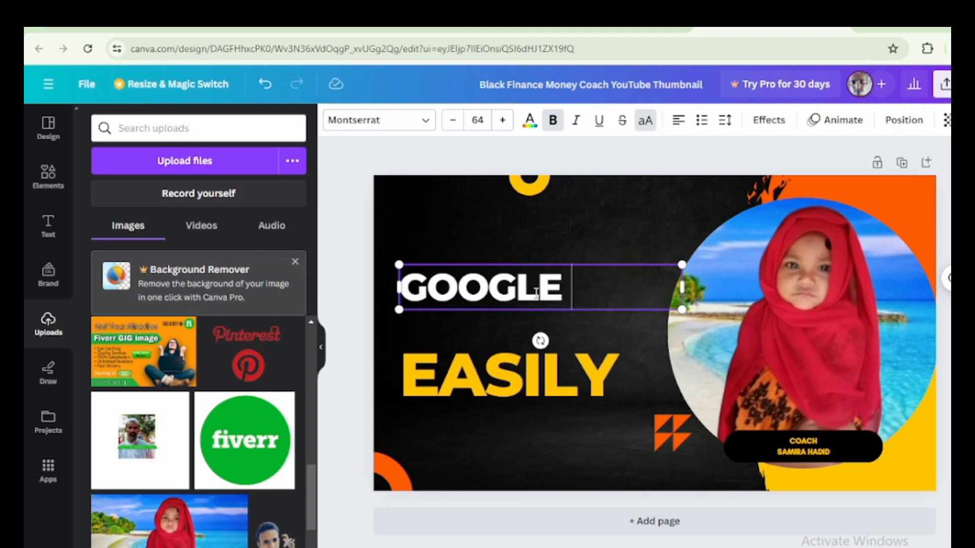
type(" ADS")
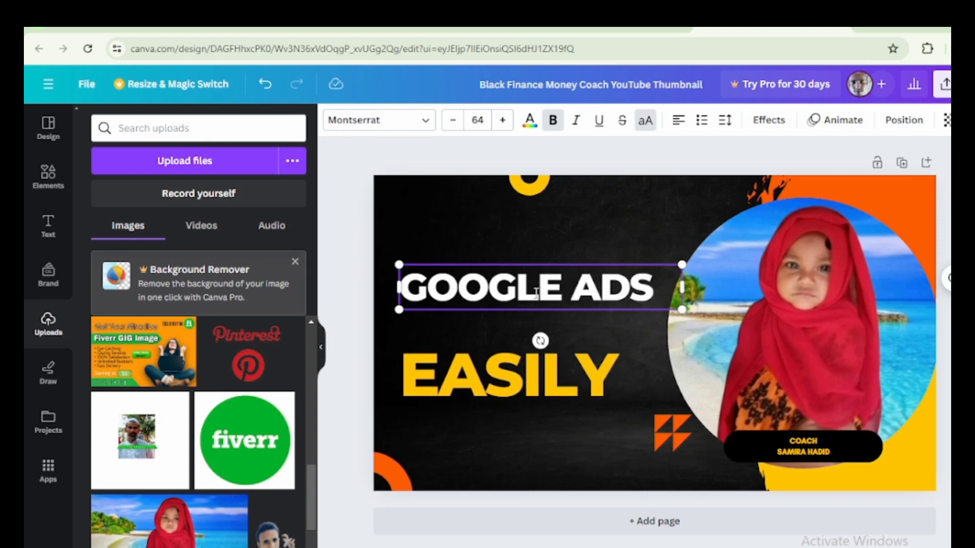
Step: Move the "GOOGLE ADS" heading up near the thumbnail's upper edge
left_click(353, 389)
left_click_drag(490, 294, 497, 243)
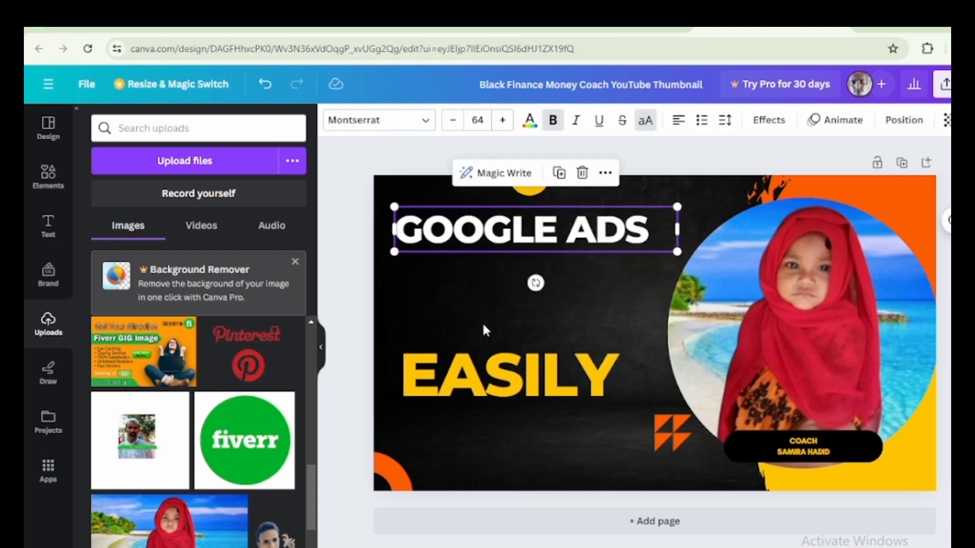
left_click(355, 401)
left_click(713, 425)
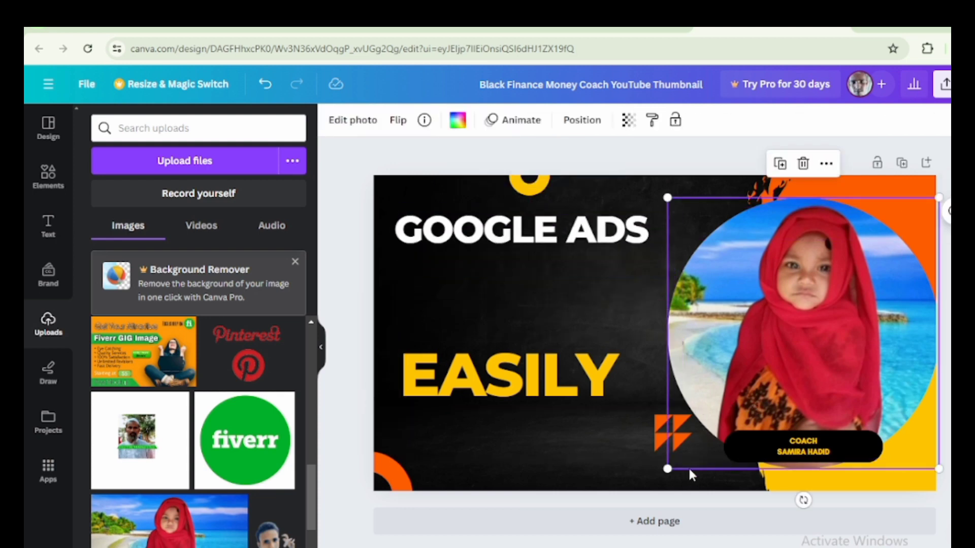
Step: Enlarge the circular photo frame and delete the orange triangle ornament at its lower edge
left_click_drag(666, 470, 637, 495)
left_click(671, 438)
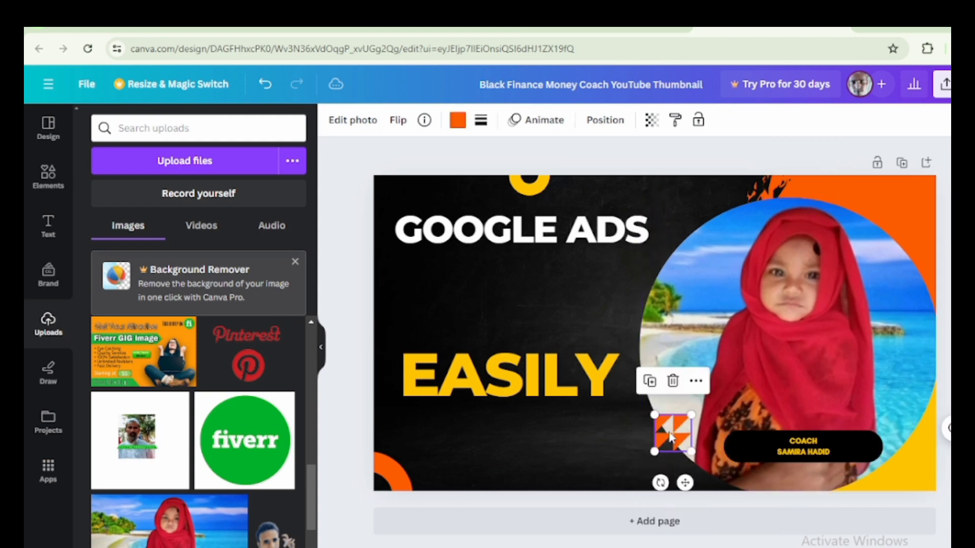
left_click(672, 380)
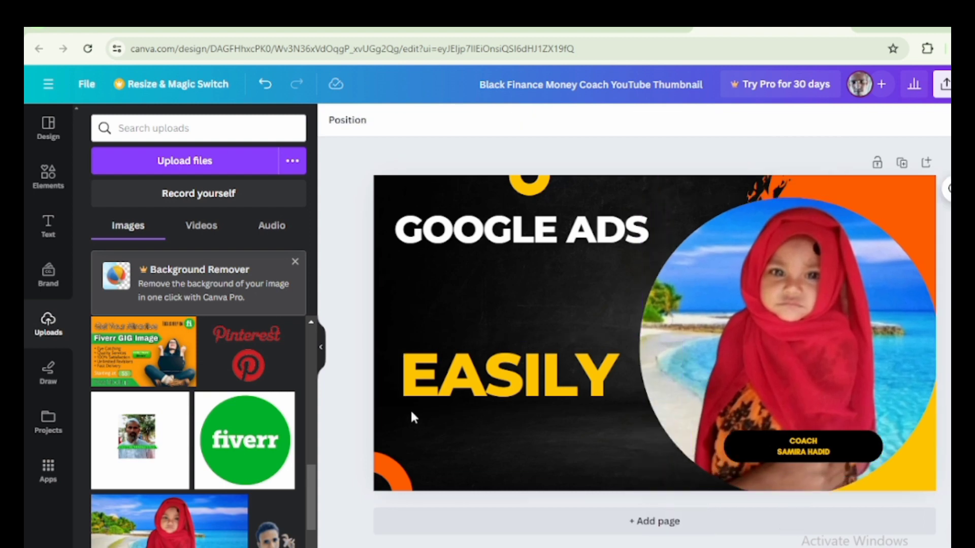
Step: Shrink the circular photo frame so its lower edge ends at the black name label
left_click(663, 428)
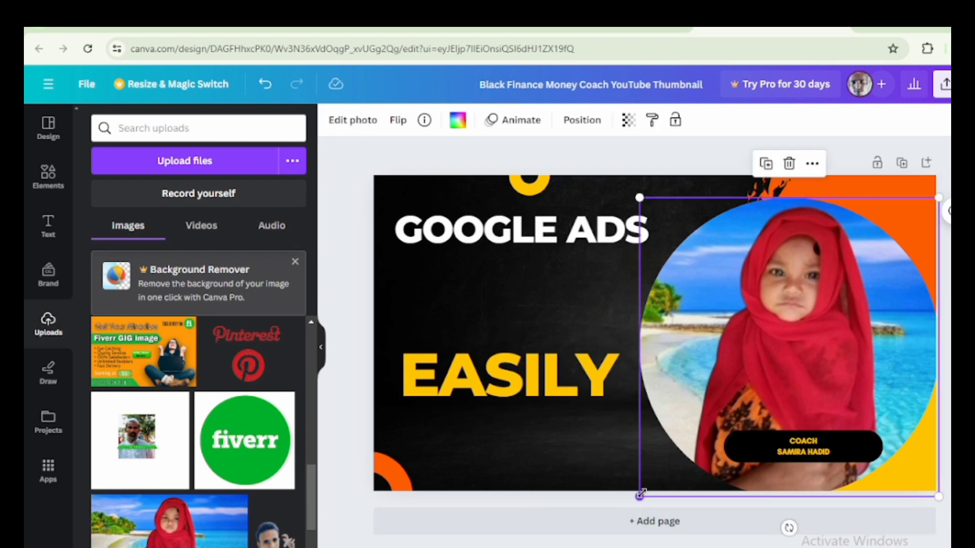
left_click_drag(640, 495, 688, 457)
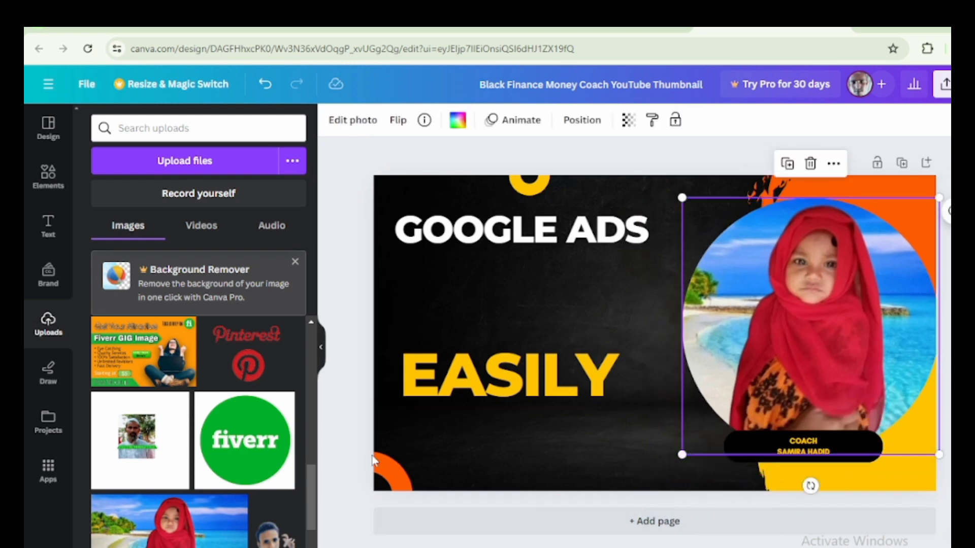
left_click(350, 454)
Step: Switch to Google Translate, set the source language to Bengali and add "শুরু-শেষ" at the end of the source text
left_click(515, 395)
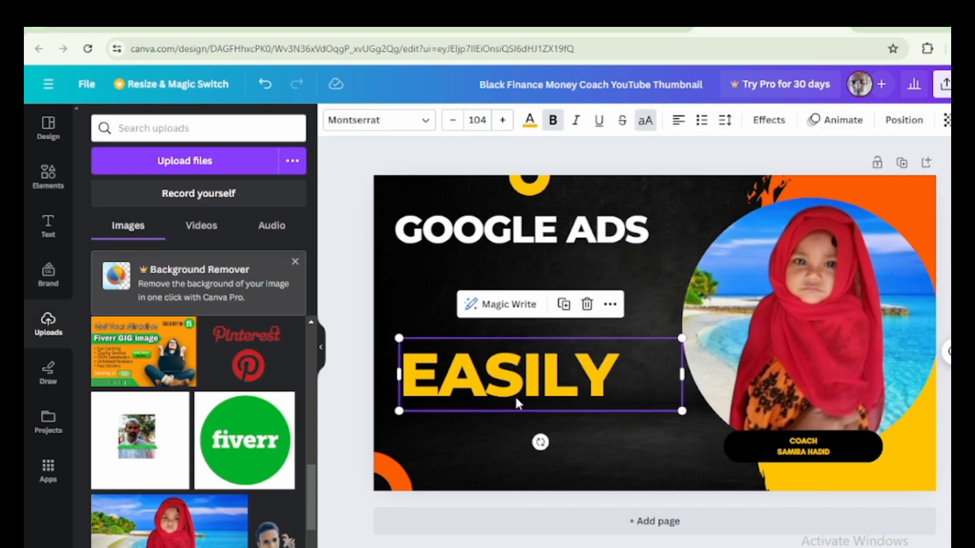
double_click(515, 397)
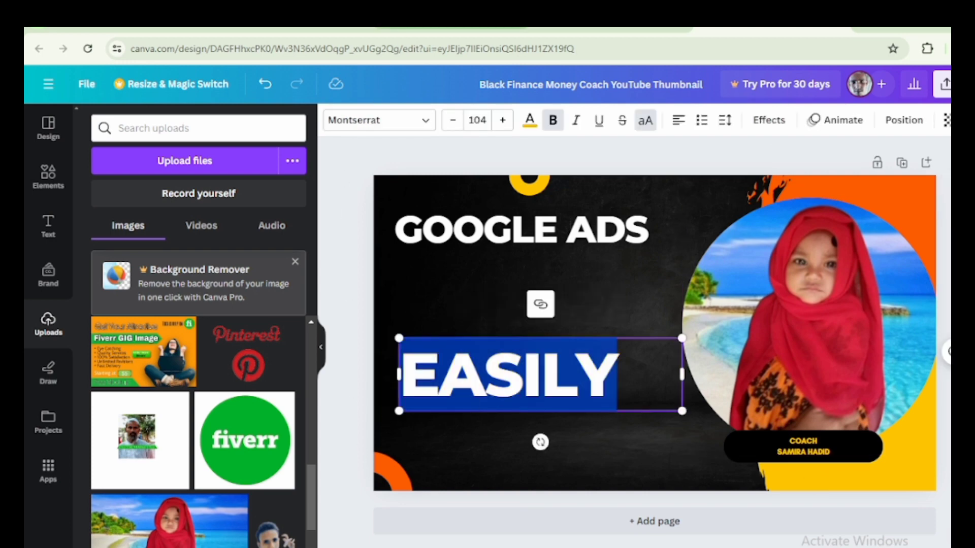
left_click(130, 23)
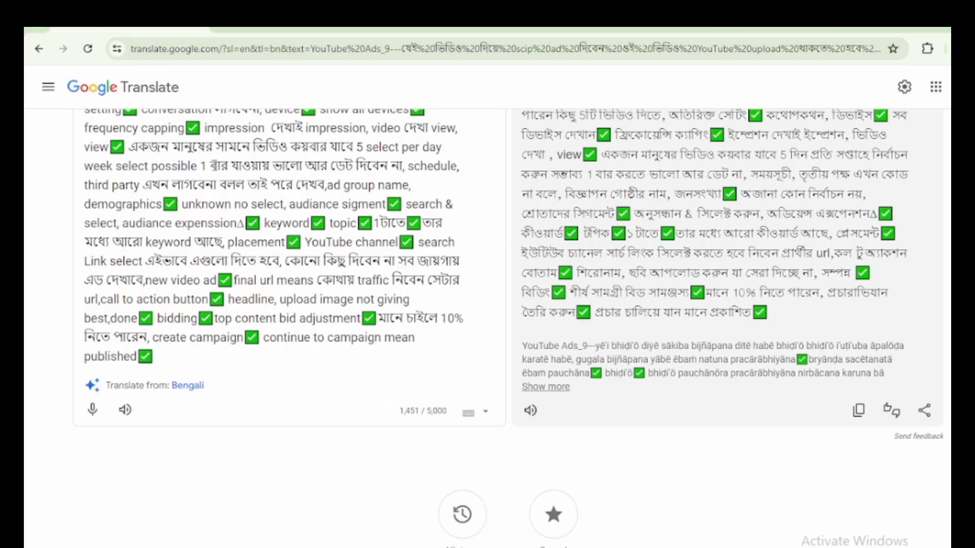
scroll(219, 168, "up", 5)
left_click(226, 172)
scroll(265, 303, "down", 6)
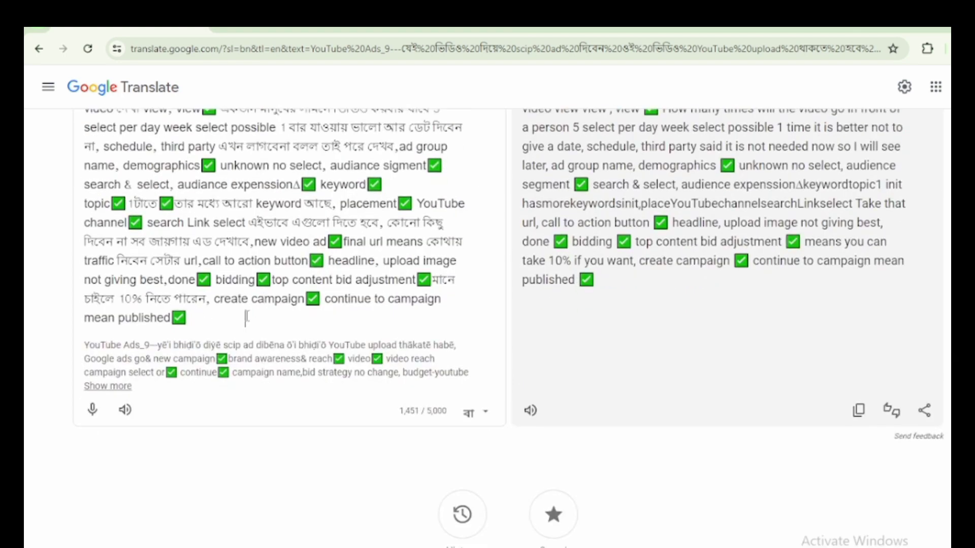
type("huru")
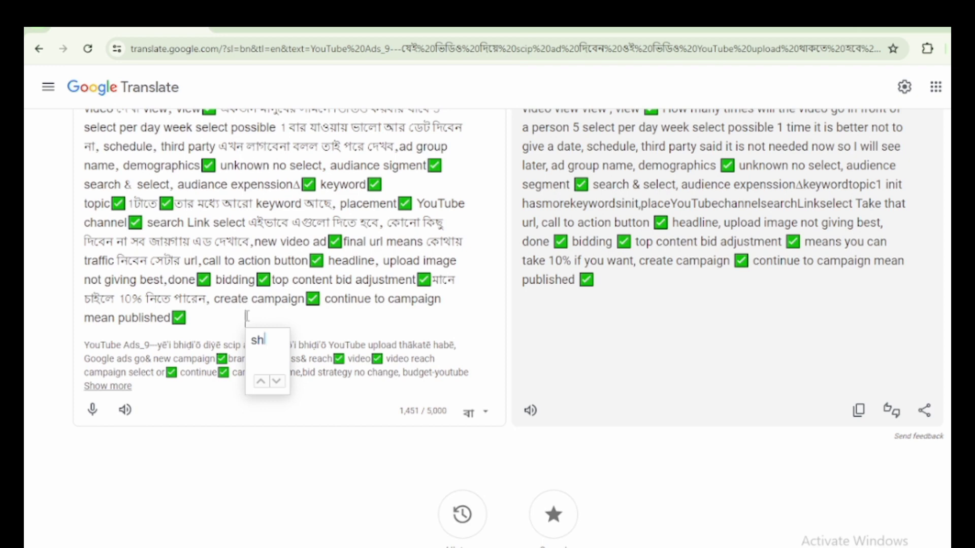
type("-")
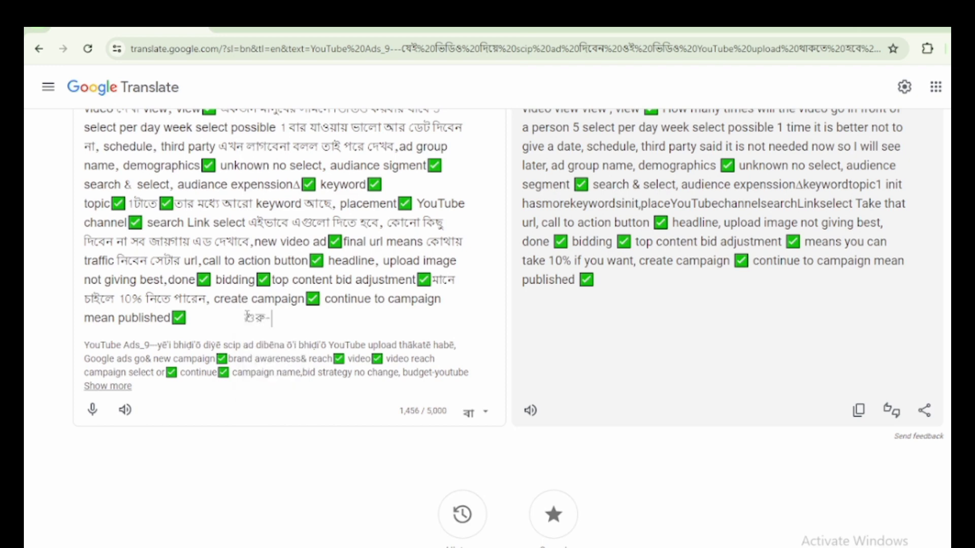
type("shesh")
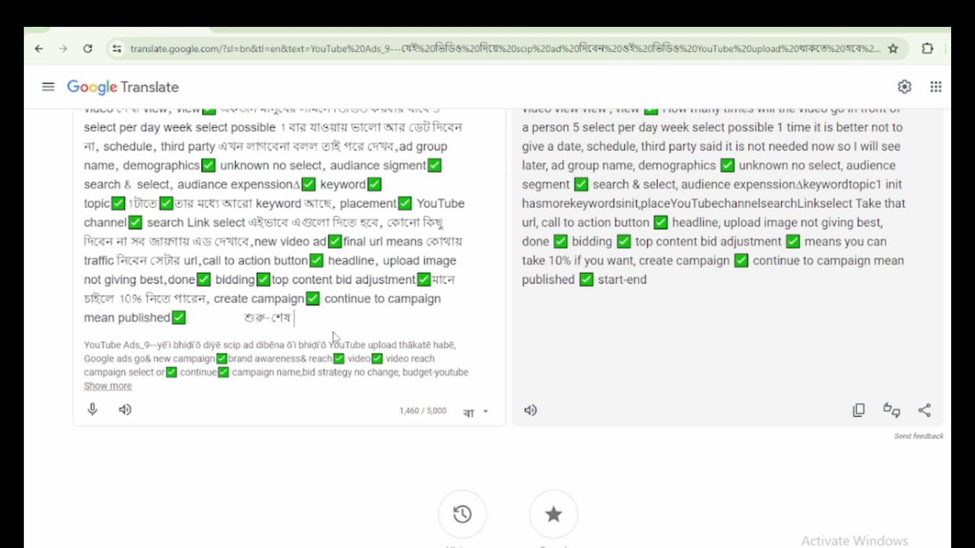
Step: Cut "শুরু-শেষ" out of the source text and set the source language back to English
left_click_drag(313, 317, 234, 333)
right_click(249, 321)
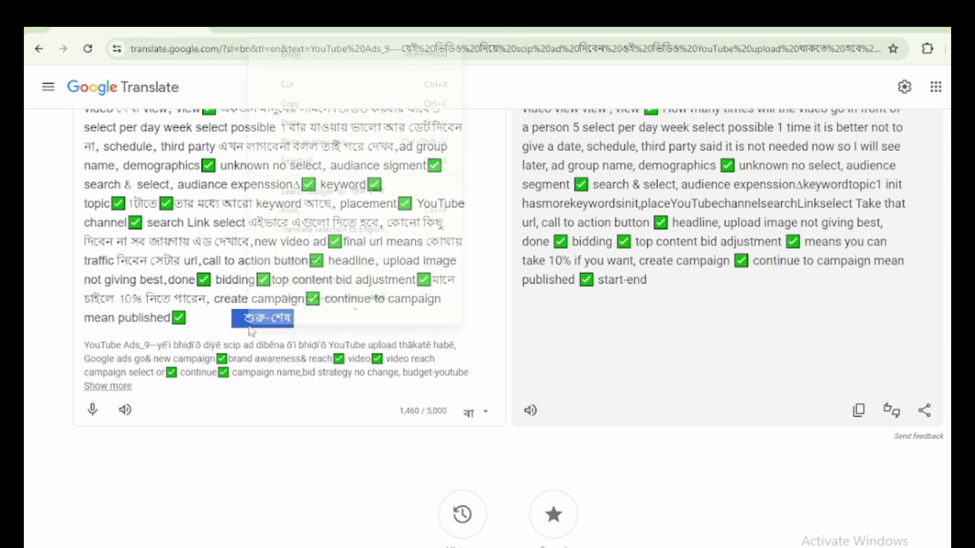
left_click(294, 95)
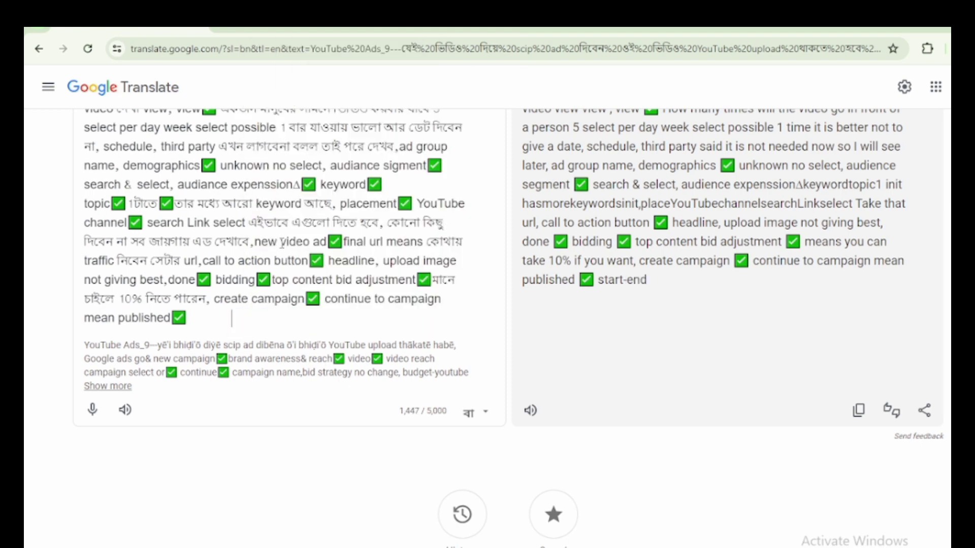
scroll(281, 244, "up", 6)
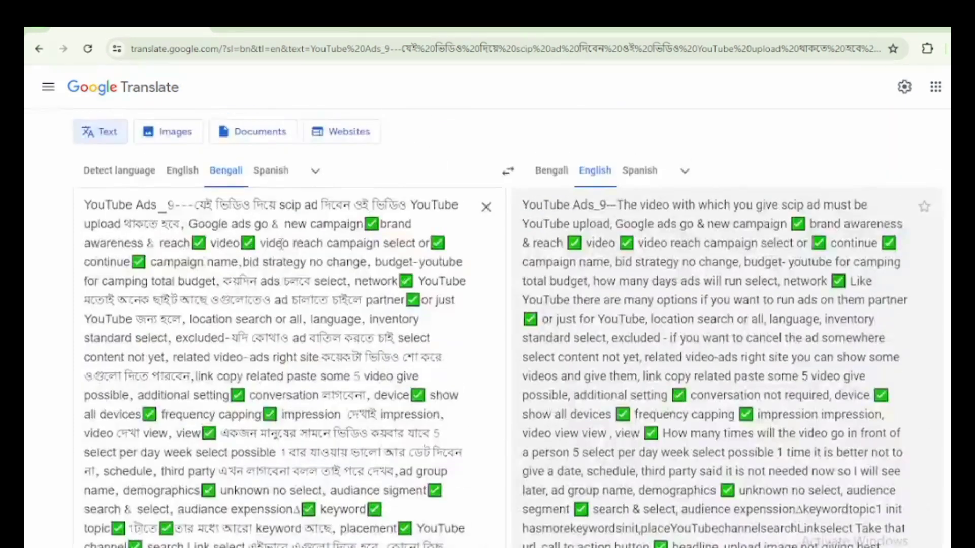
left_click(182, 170)
scroll(239, 197, "down", 6)
scroll(239, 196, "up", 6)
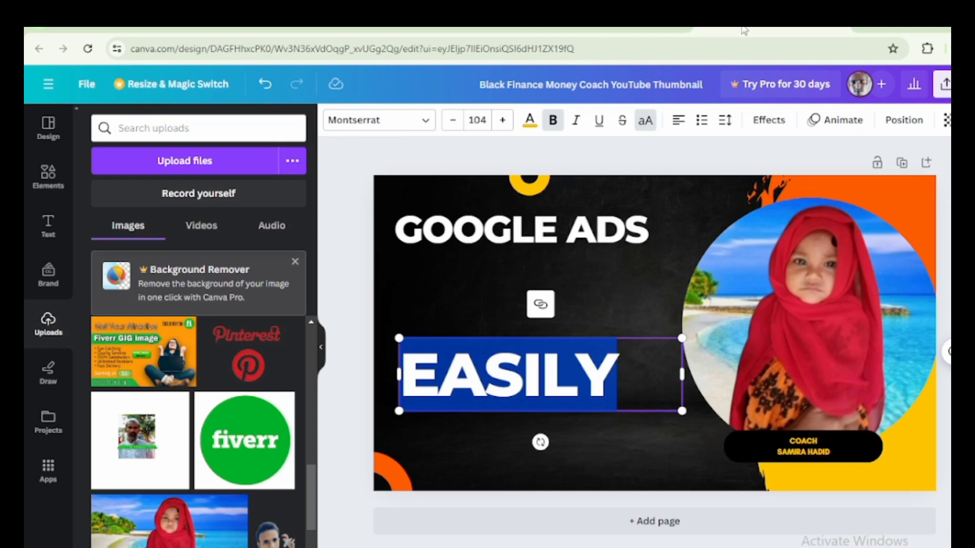
Step: Switch back to Canva and replace the "EASILY" text with the copied "শুরু-শেষ"
left_click(742, 28)
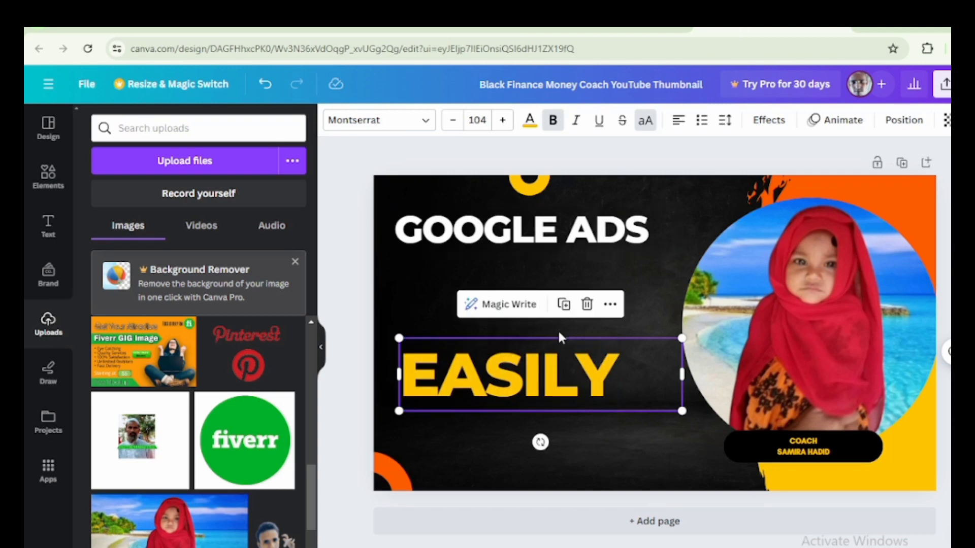
double_click(520, 386)
right_click(519, 386)
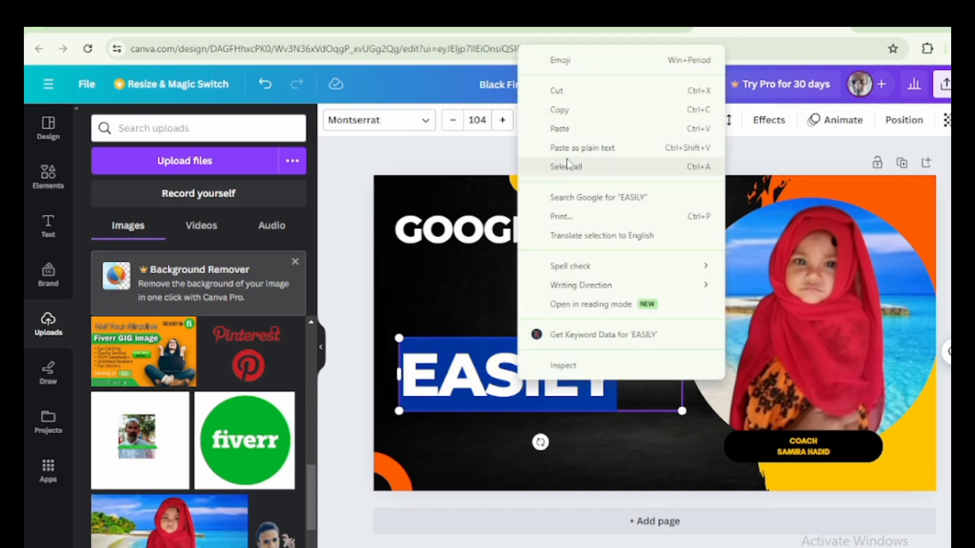
left_click(560, 129)
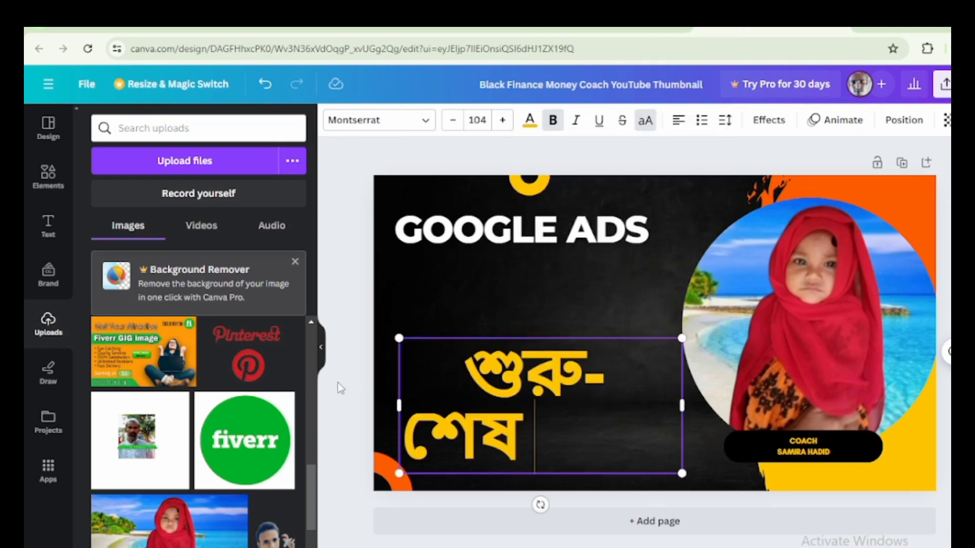
left_click(340, 388)
Step: Try narrowing the "শুরু-শেষ" text box and moving it up beneath the "GOOGLE ADS" heading
left_click(460, 415)
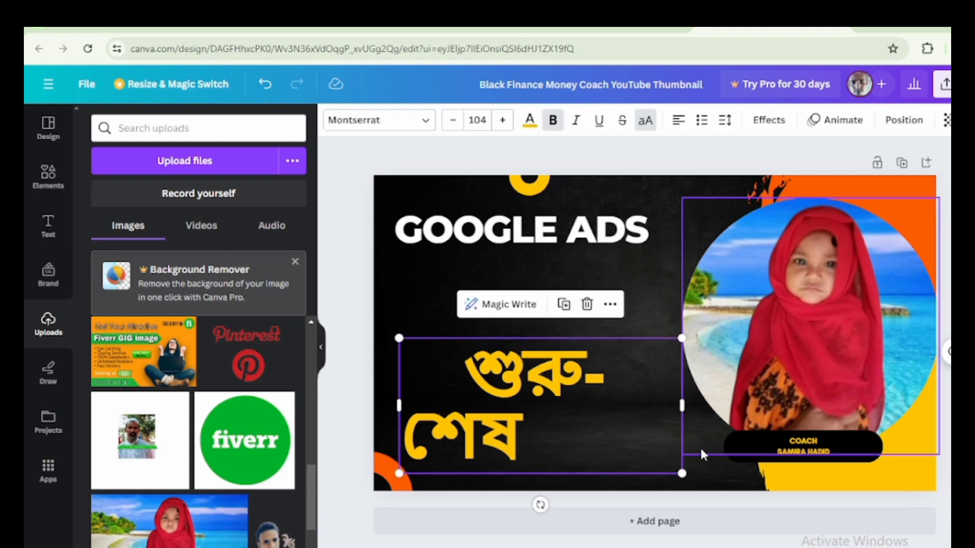
left_click_drag(682, 400, 579, 392)
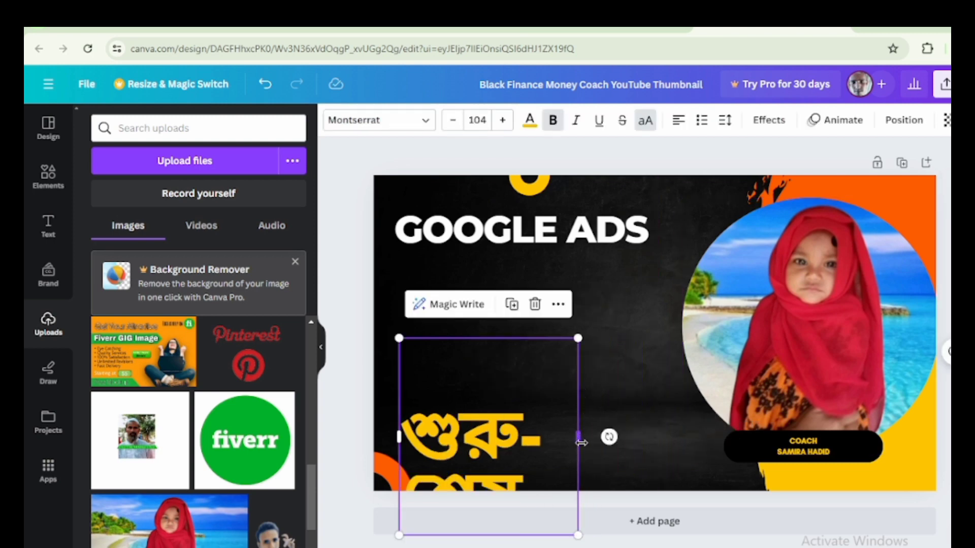
left_click_drag(580, 434, 592, 381)
left_click(359, 375)
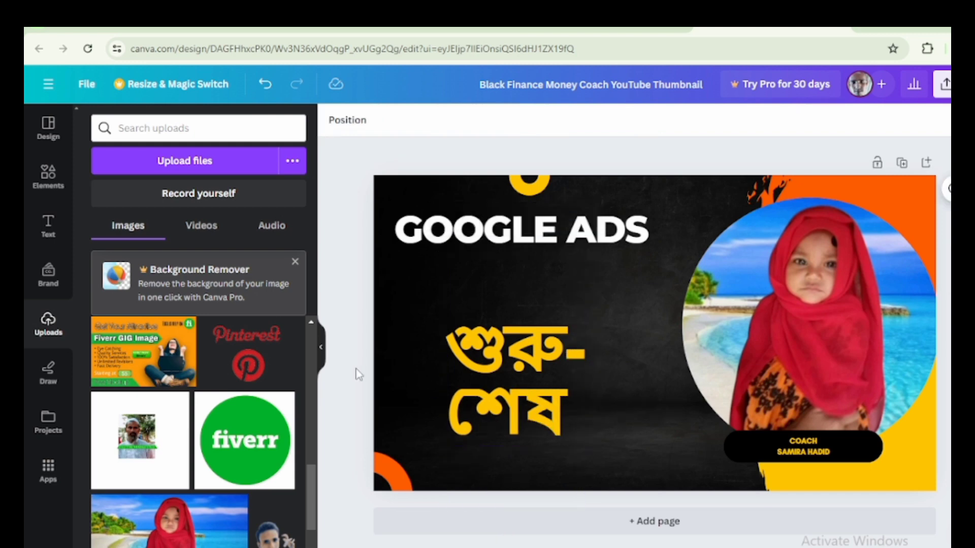
Step: Fit "শুরু-শেষ" on one line at font size 85.4 and move it down near the thumbnail's lower edge
left_click(531, 378)
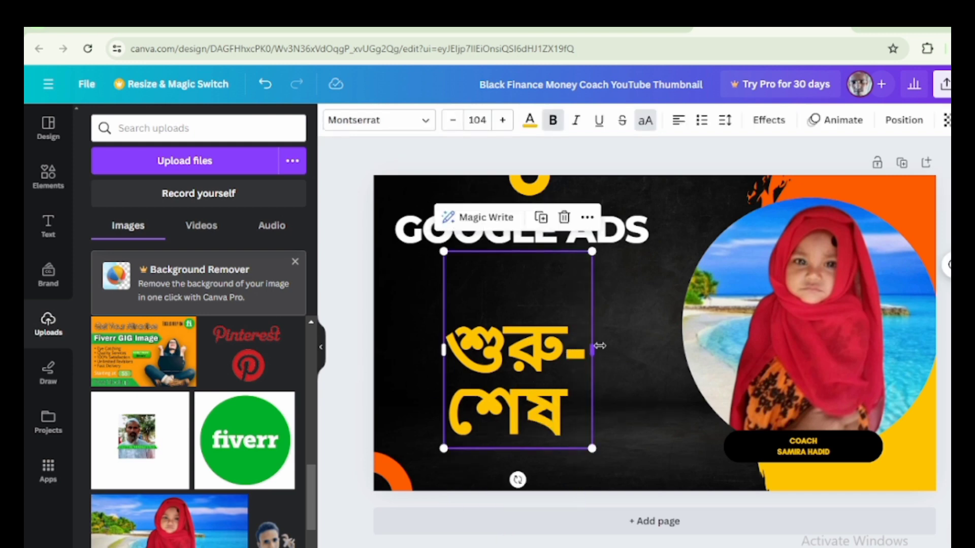
left_click_drag(592, 346, 732, 310)
left_click_drag(608, 283, 548, 365)
left_click(357, 421)
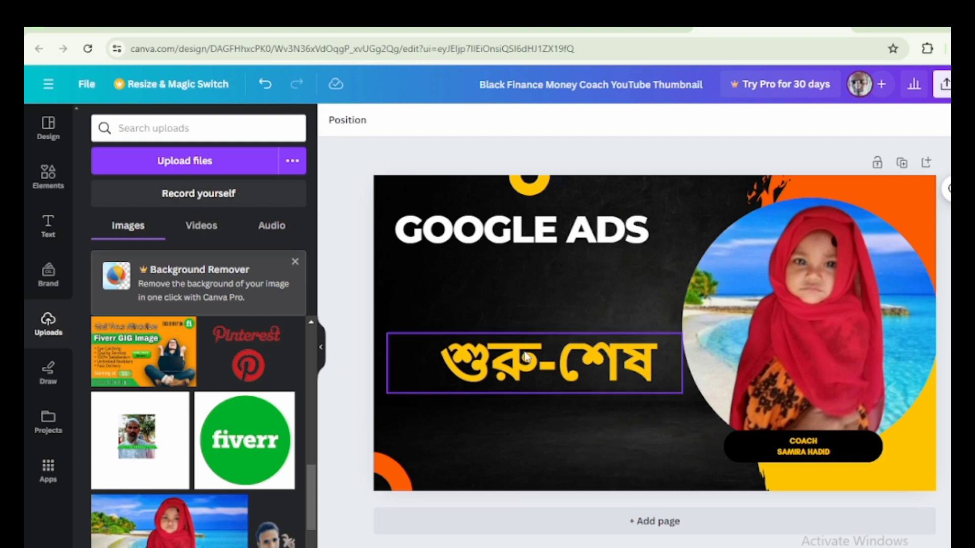
left_click_drag(528, 376, 523, 434)
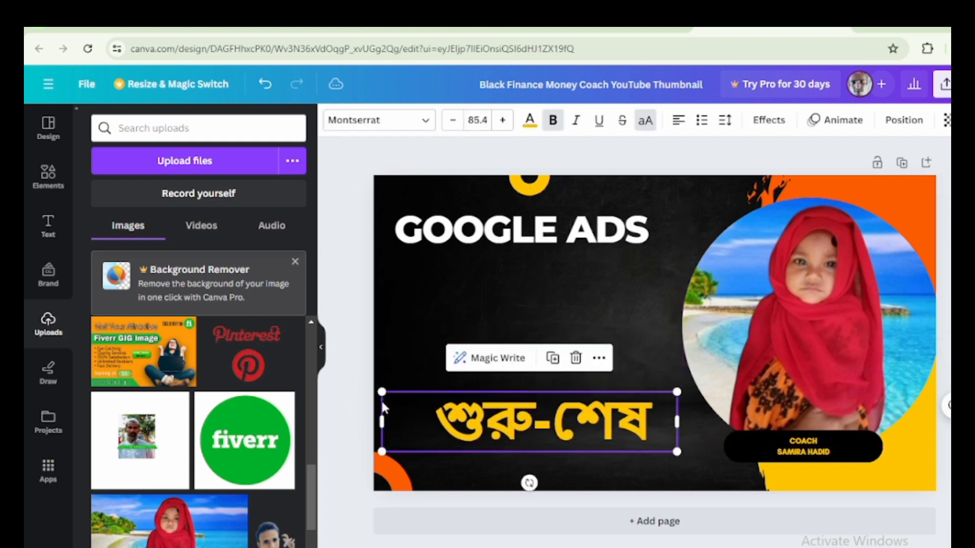
left_click(340, 397)
Step: Replace the coach title and name on the black label below the photo with the new person's name
left_click(803, 449)
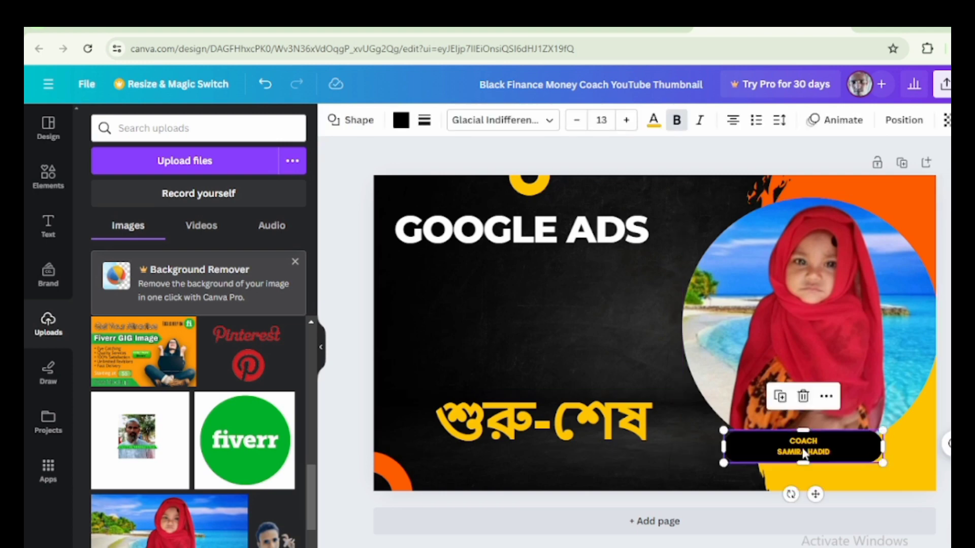
left_click(803, 449)
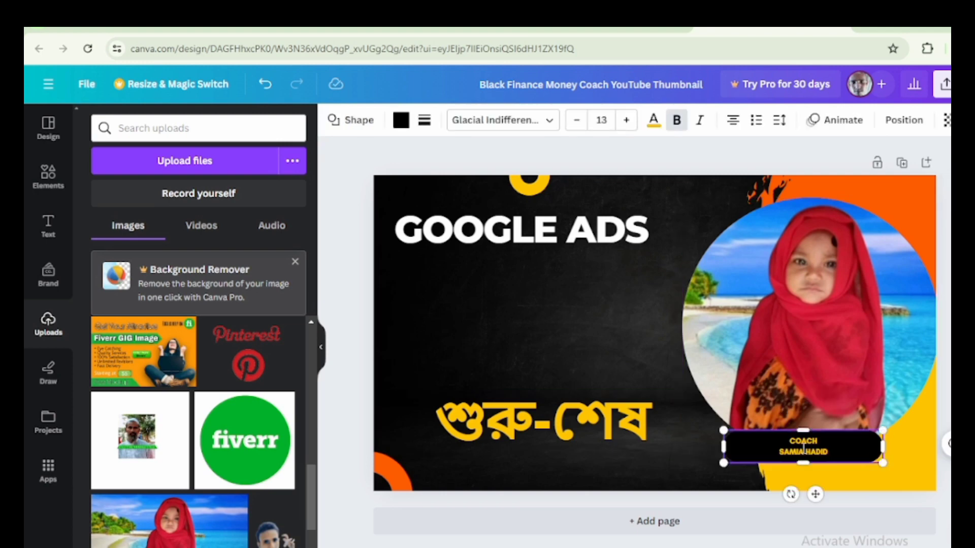
key("BackSpace")
key("BackSpace")
key("BackSpace")
key("BackSpace")
key("BackSpace")
key("BackSpace")
key("BackSpace")
key("BackSpace")
key("BackSpace")
key("BackSpace")
key("BackSpace")
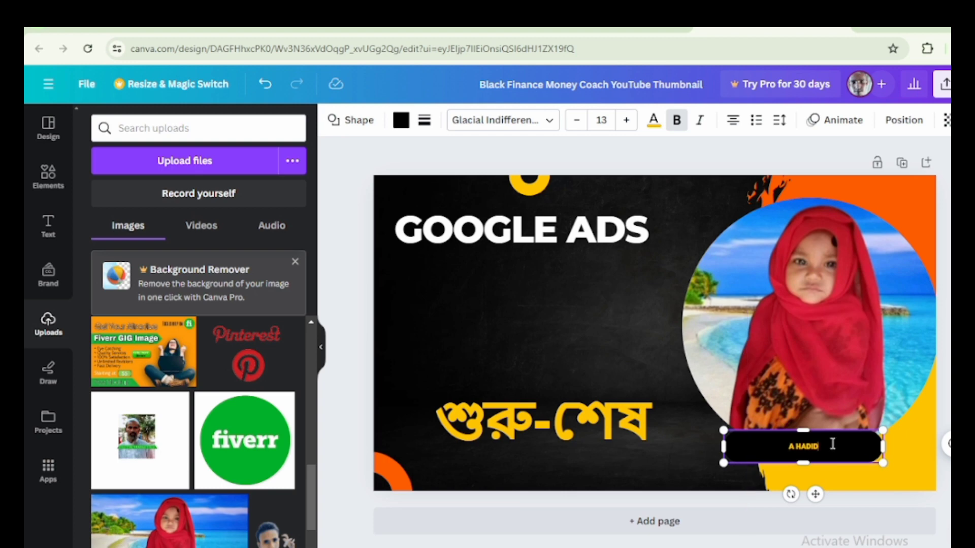
key("BackSpace")
key("BackSpace")
key("BackSpace")
key("BackSpace")
key("BackSpace")
key("BackSpace")
key("BackSpace")
Step: Make the black name label taller and move it down to the thumbnail's lower edge below the photo
left_click_drag(727, 446, 721, 395)
left_click_drag(802, 449, 825, 483)
left_click_drag(823, 431, 825, 443)
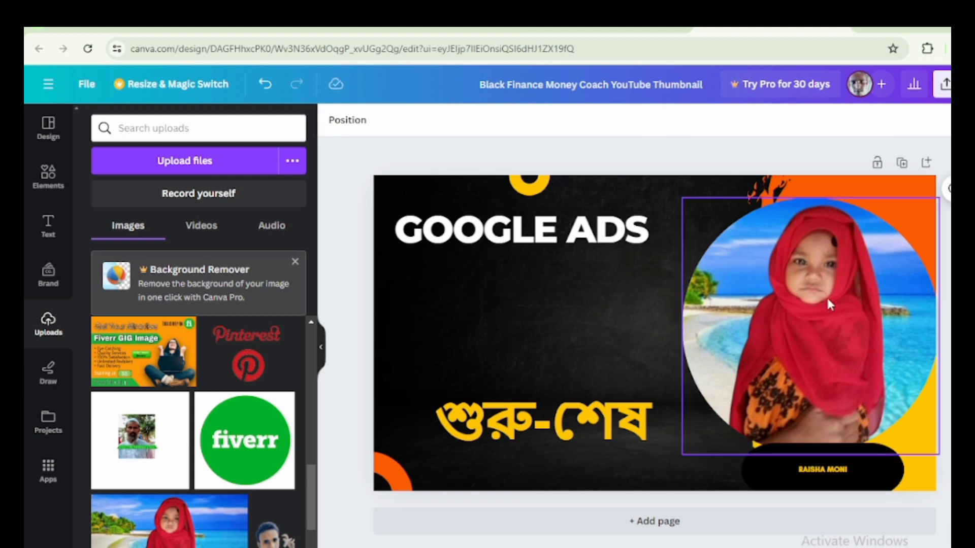
Step: Add a heading with the text "2024" to the thumbnail
left_click(42, 235)
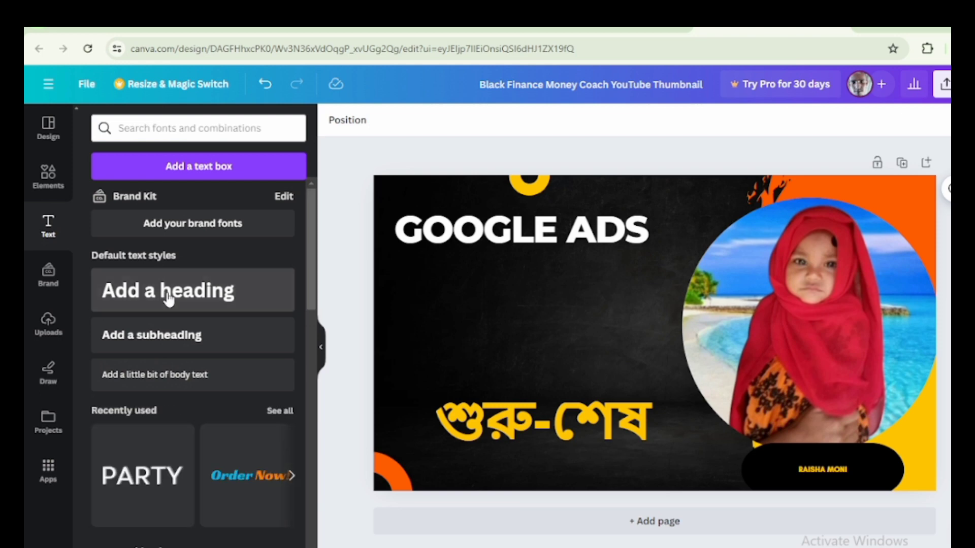
left_click(180, 293)
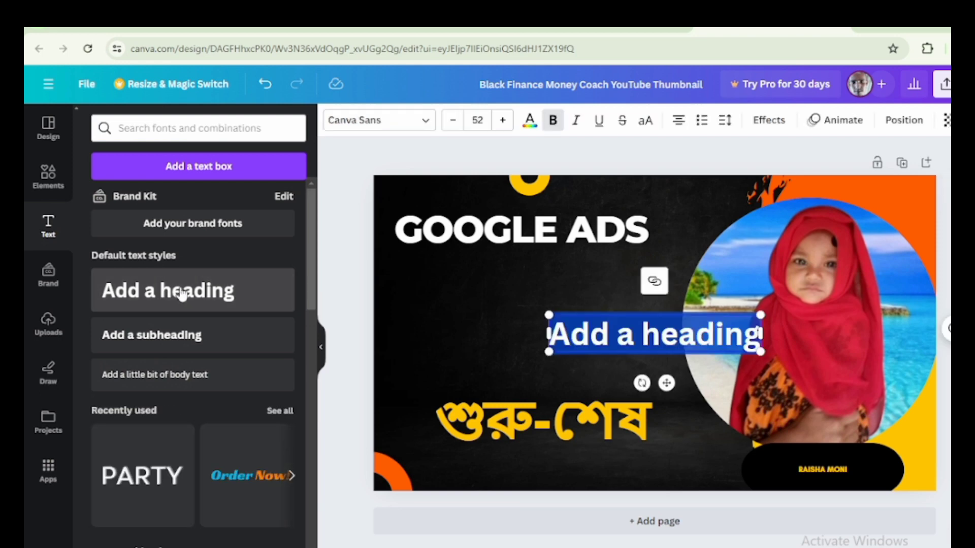
type("2024")
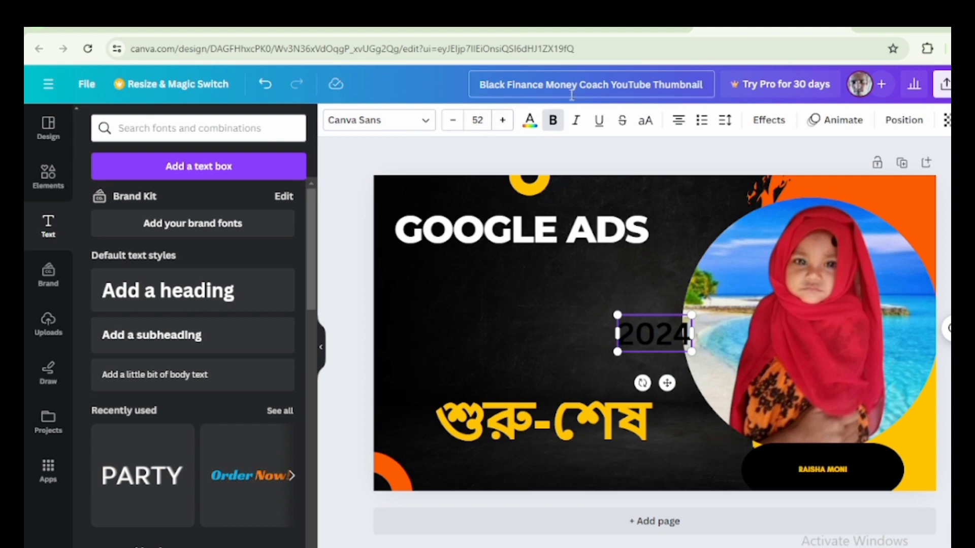
Step: Color the "2024" heading white and place it midway between "GOOGLE ADS" and "শুরু-শেষ"
left_click(529, 120)
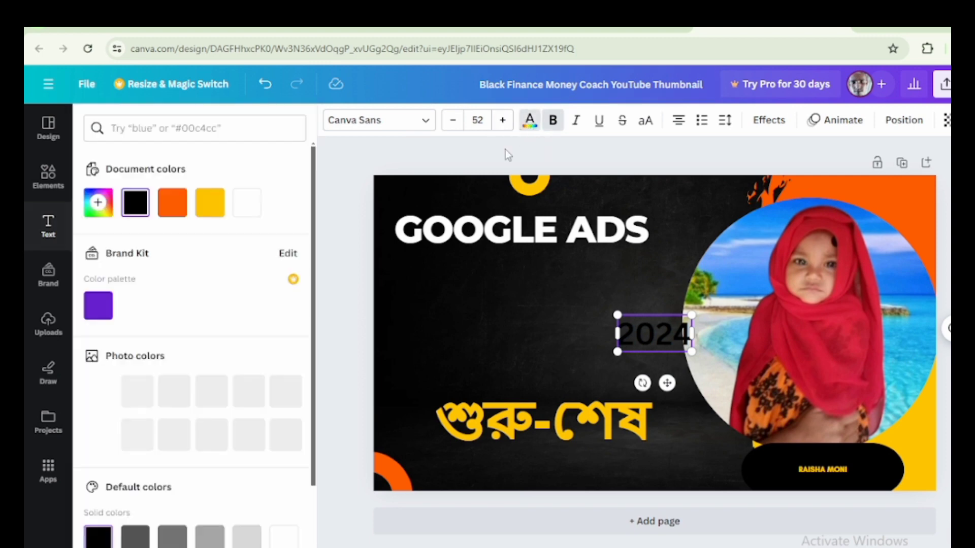
left_click(284, 529)
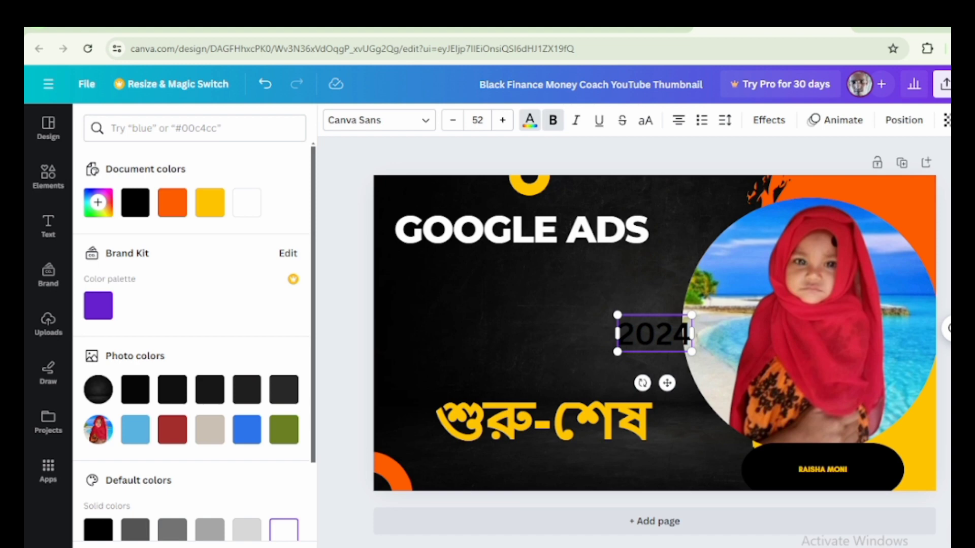
left_click(350, 412)
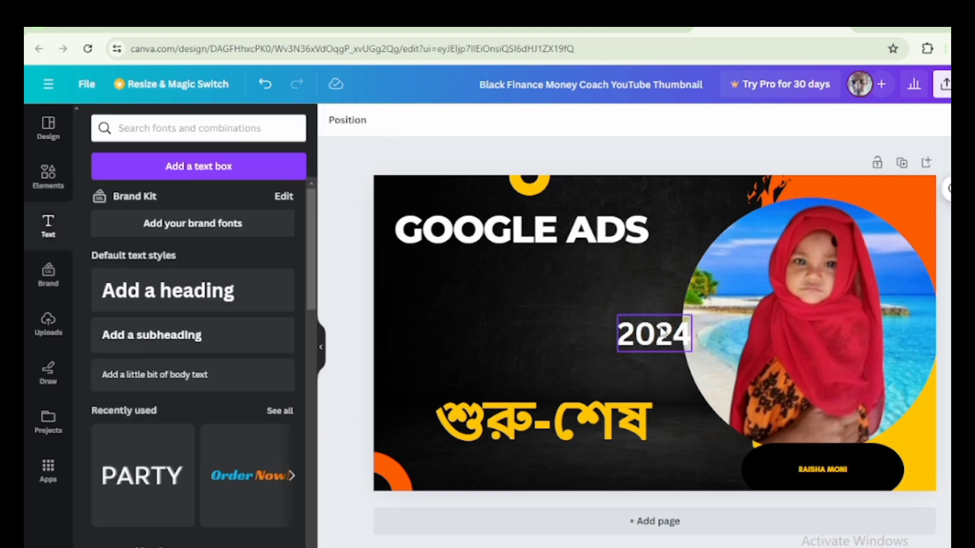
left_click_drag(663, 333, 519, 321)
left_click(324, 391)
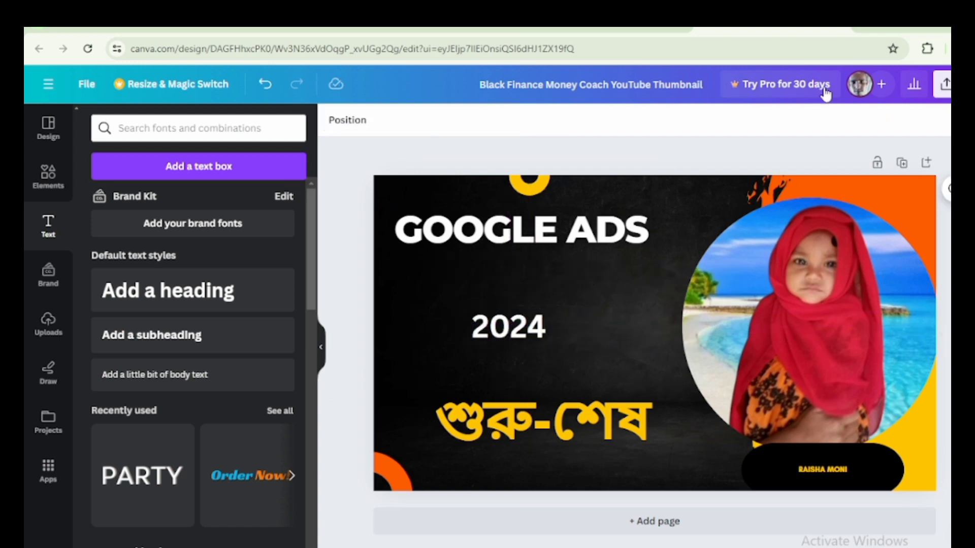
Step: Download the finished thumbnail design as a PNG at 1,280 × 720 px
left_click(945, 85)
left_click(815, 428)
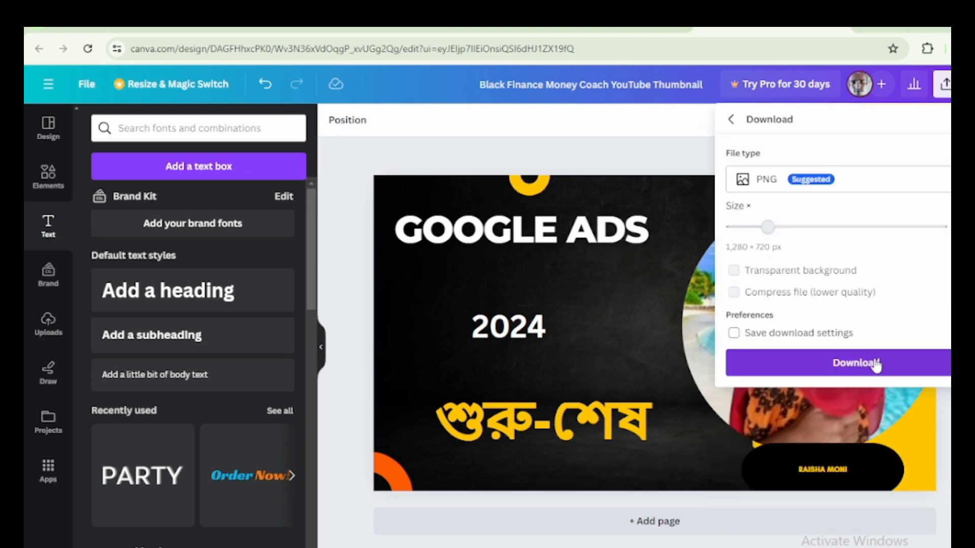
left_click(870, 363)
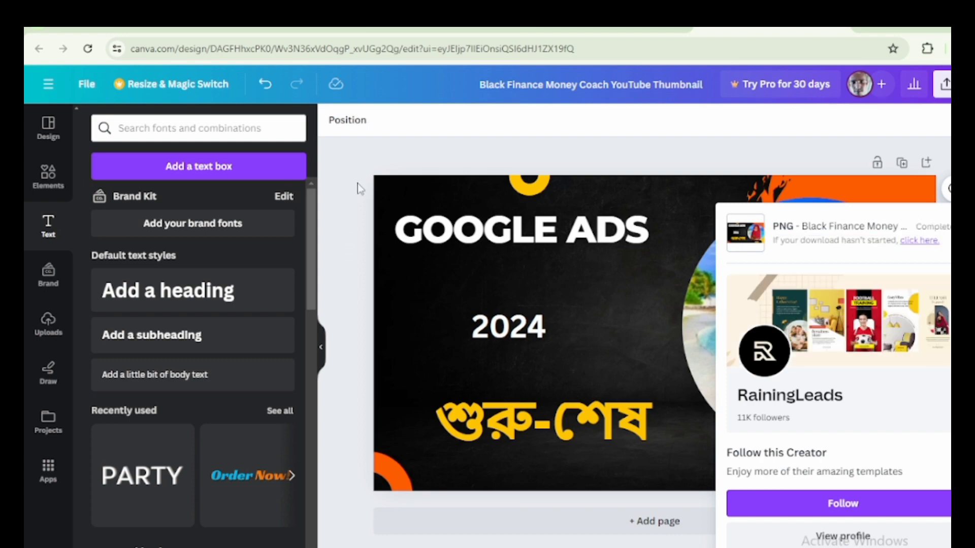
Step: Switch to YouTube Studio, upload "Black Finance Money Coach YouTube Thumbnail" from Downloads as the video's thumbnail, and save the changes
left_click(420, 23)
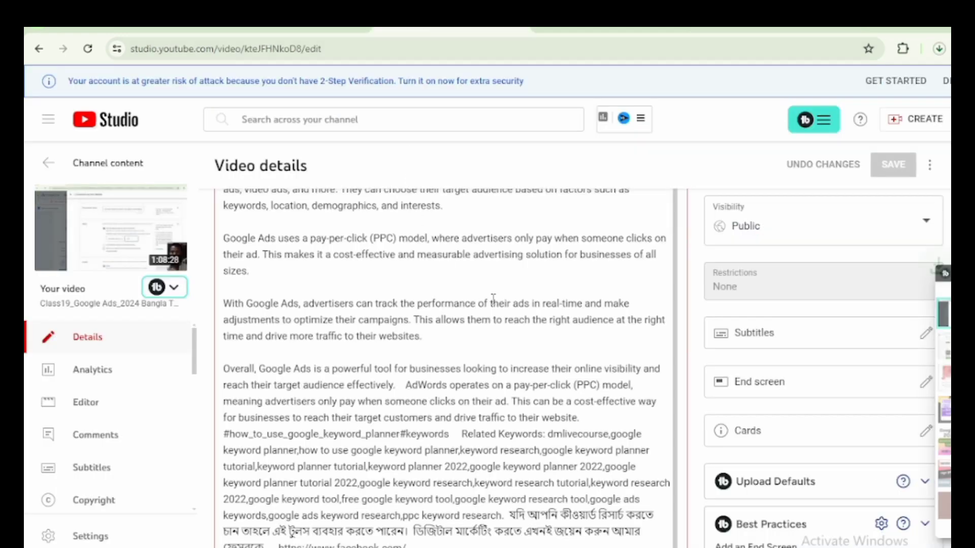
scroll(442, 353, "down", 7)
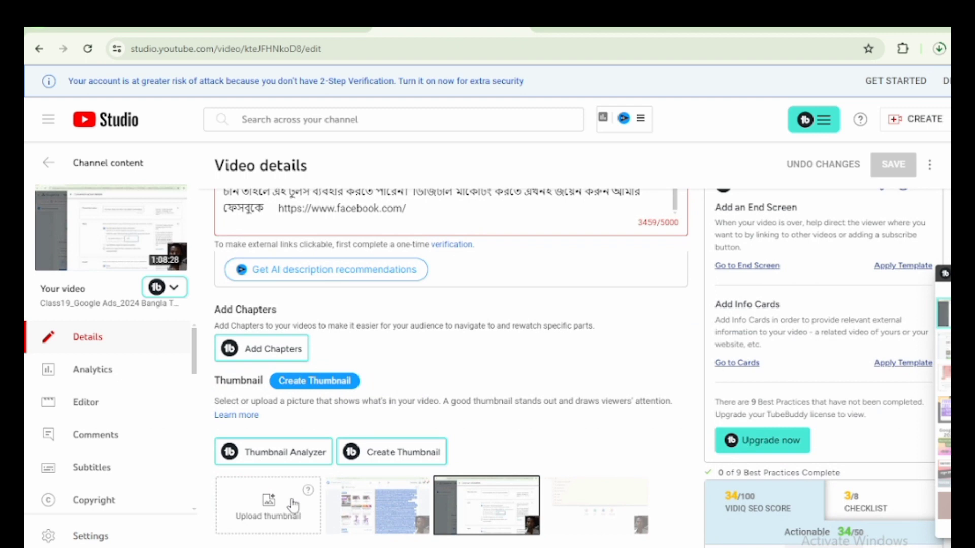
left_click(293, 505)
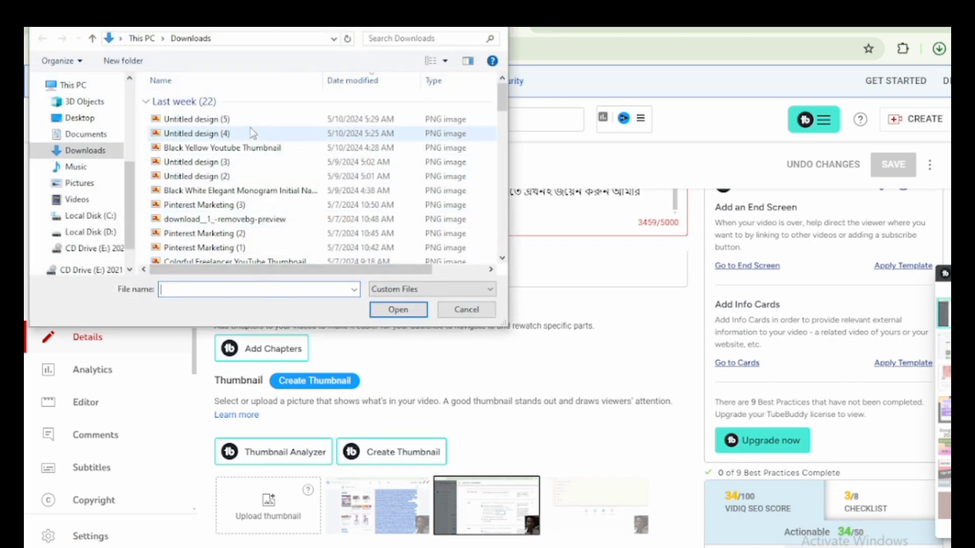
left_click(251, 119)
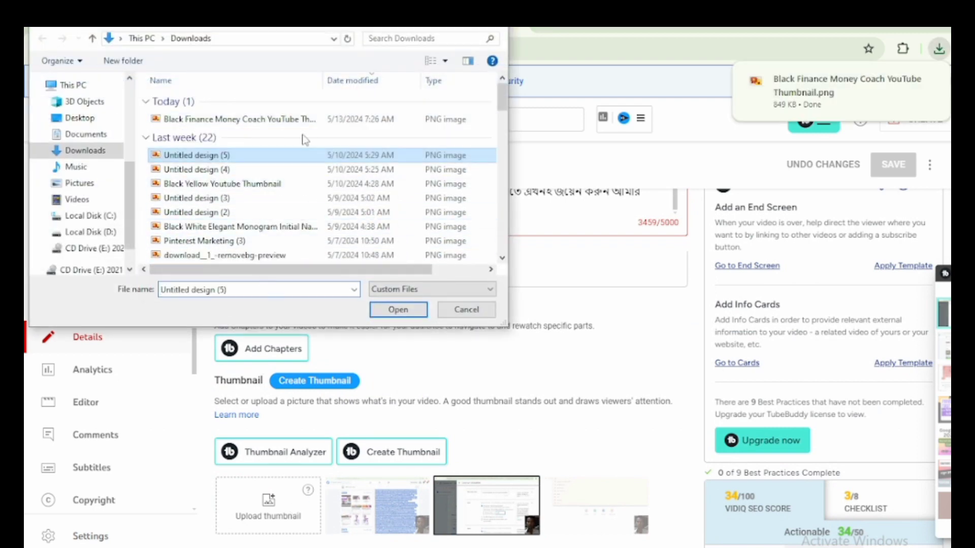
left_click(283, 121)
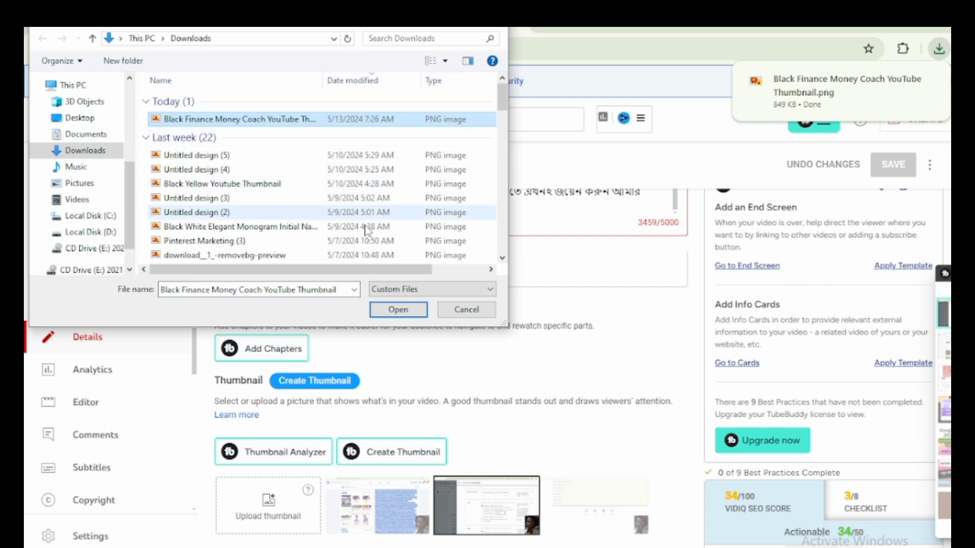
left_click(399, 310)
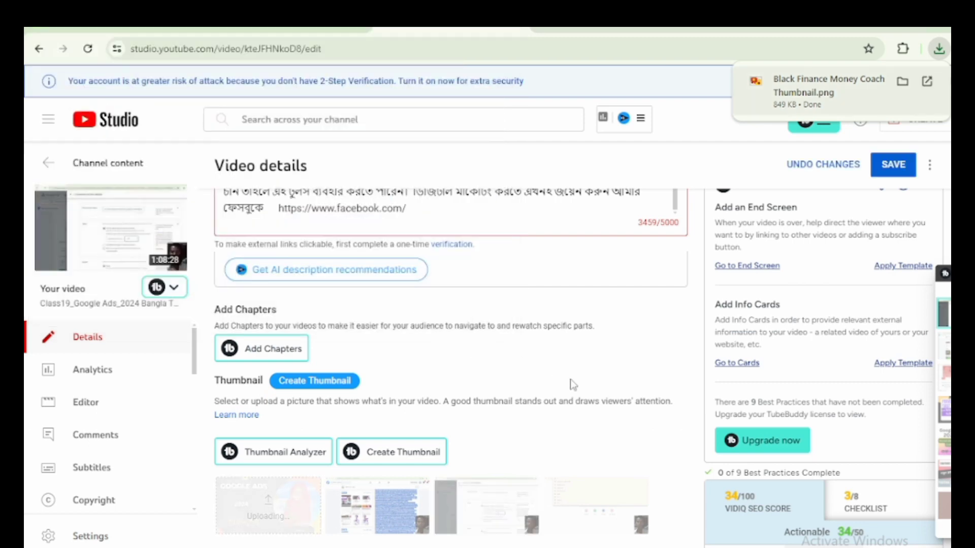
left_click(890, 170)
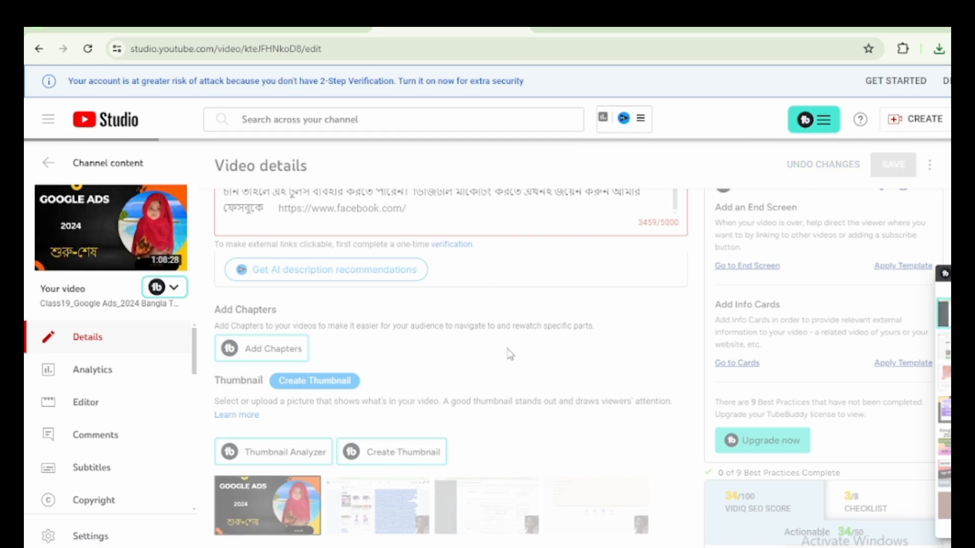
Step: Copy the description text from the opening hashtags through the pay-per-click paragraph ending "businesses of all sizes."
scroll(428, 354, "up", 6)
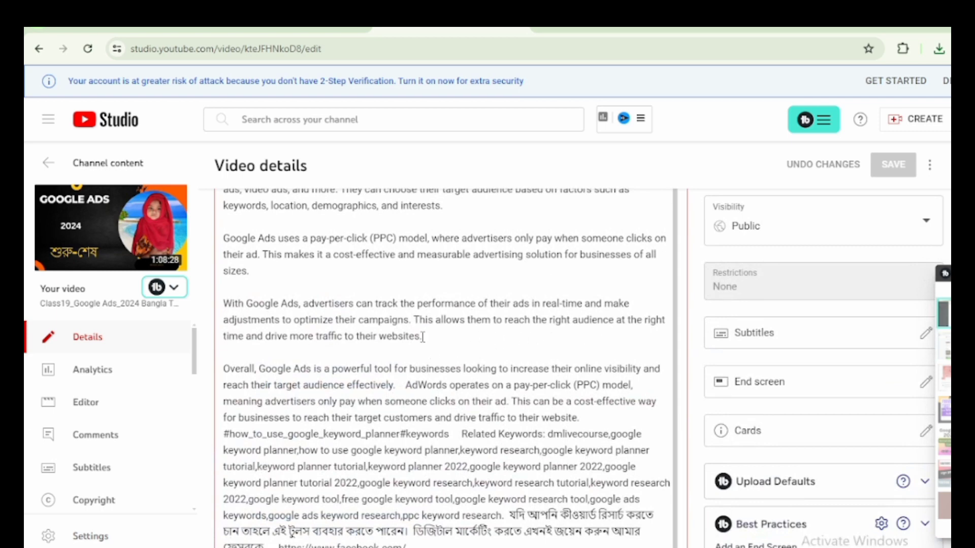
scroll(423, 337, "up", 2)
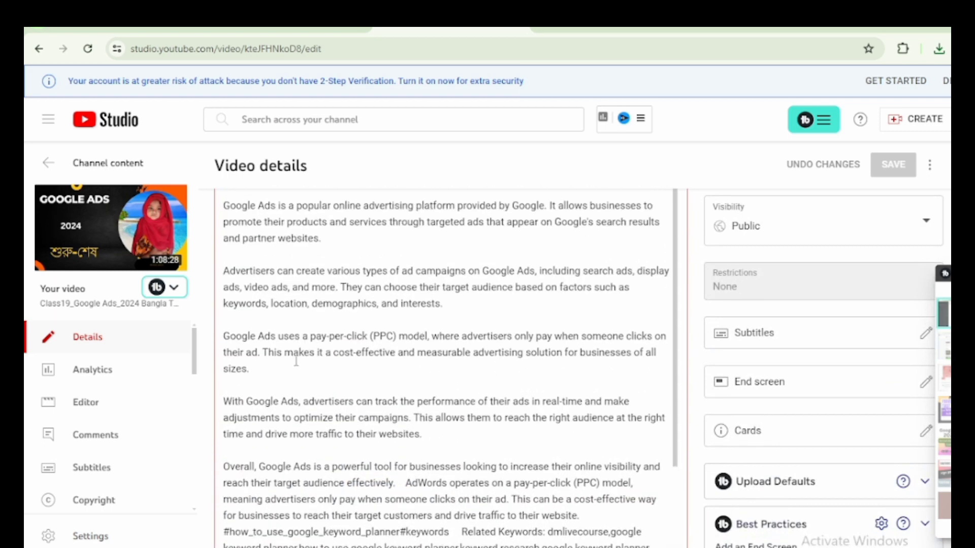
left_click_drag(249, 369, 219, 195)
right_click(236, 219)
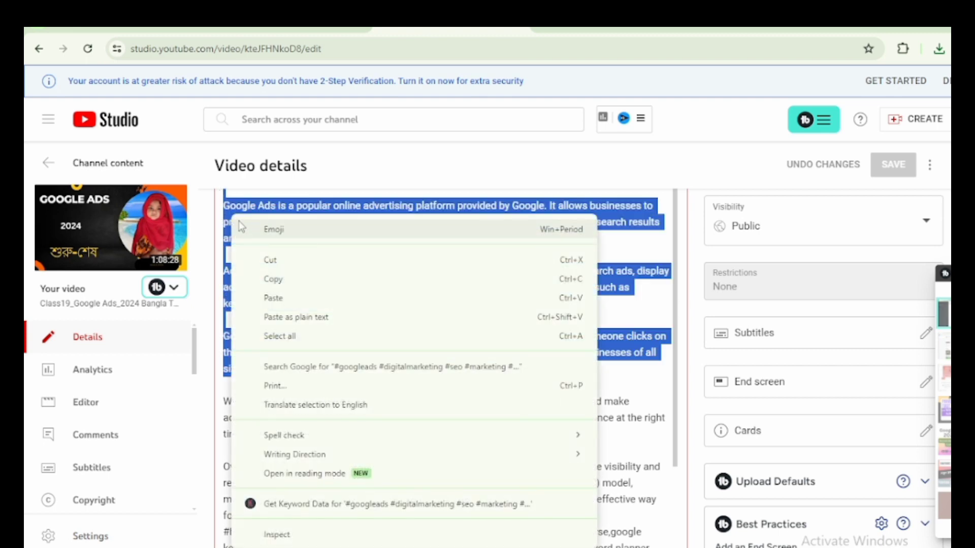
left_click(272, 278)
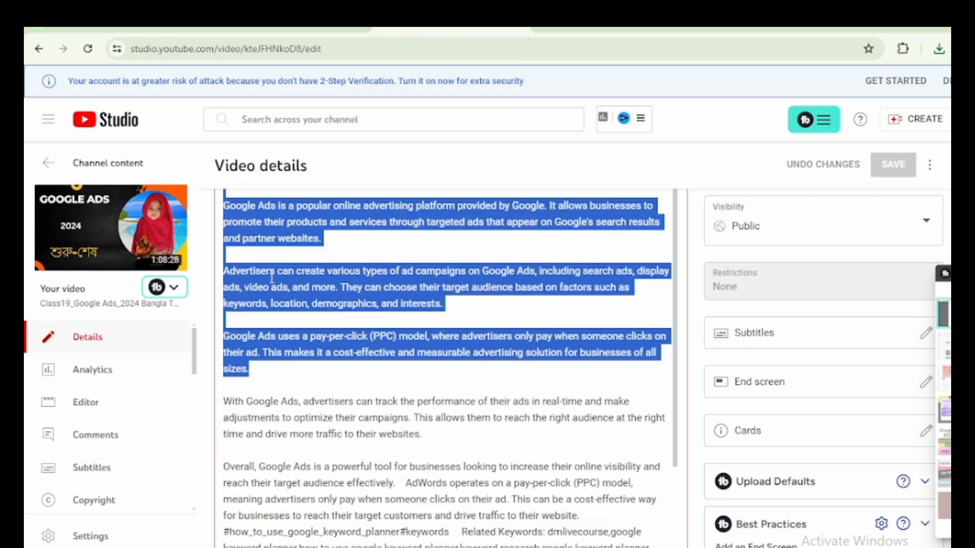
Step: Open the video's Bangla subtitles for editing and clear all existing captions
left_click(783, 335)
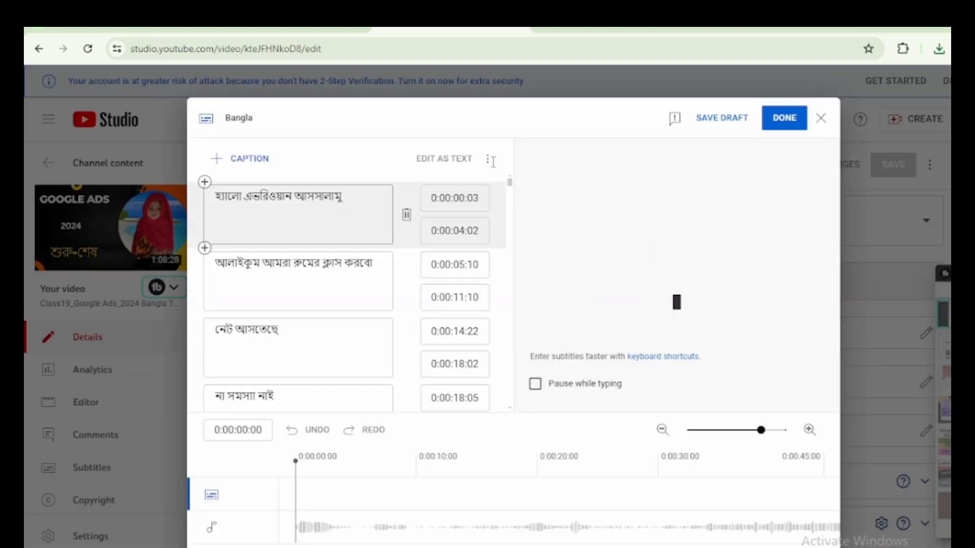
left_click(488, 162)
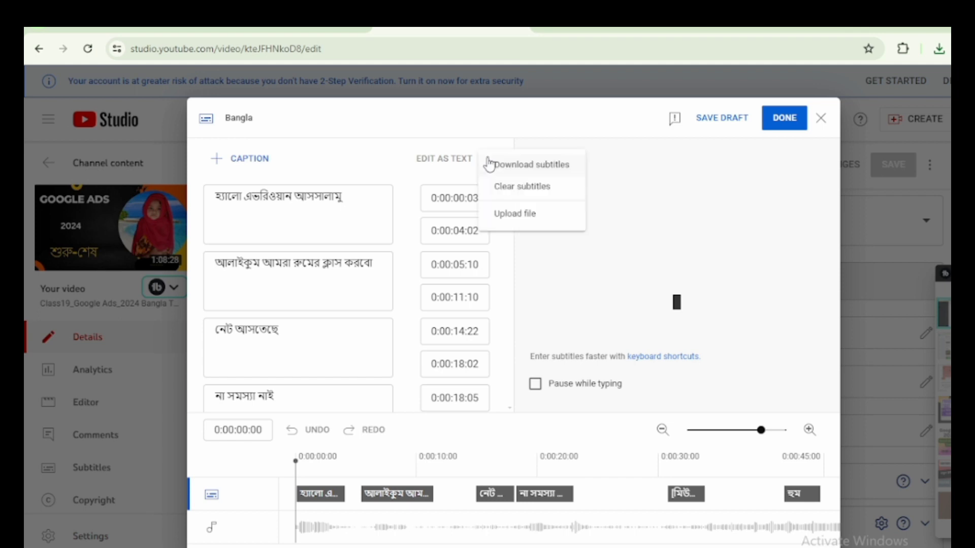
left_click(531, 194)
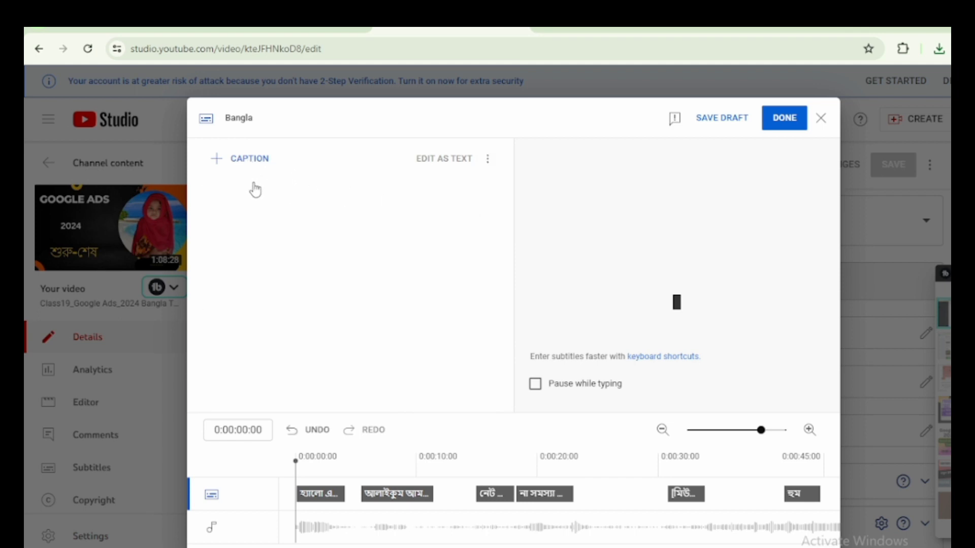
Step: Add a first caption at 0:00:00:00, paste the copied description text into it, and review the pasted content
left_click(254, 160)
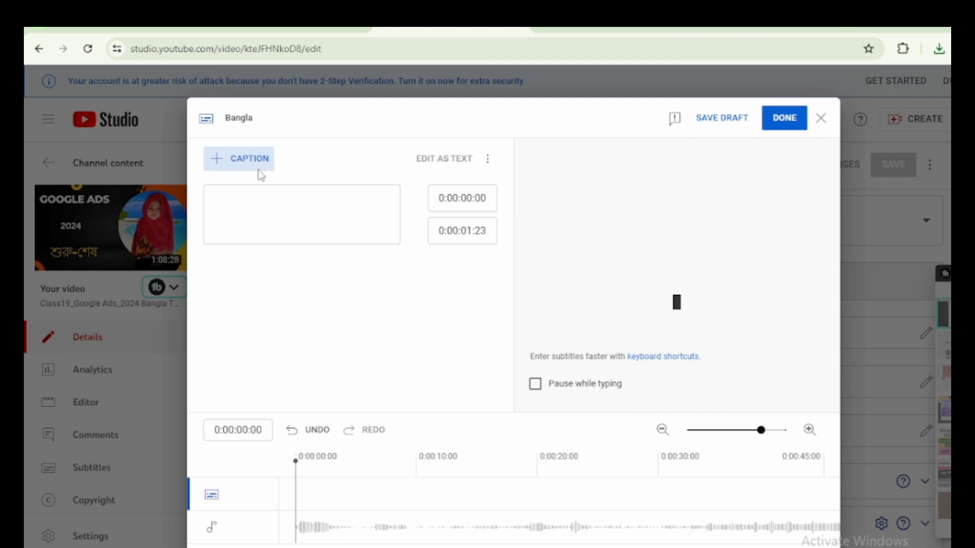
right_click(218, 198)
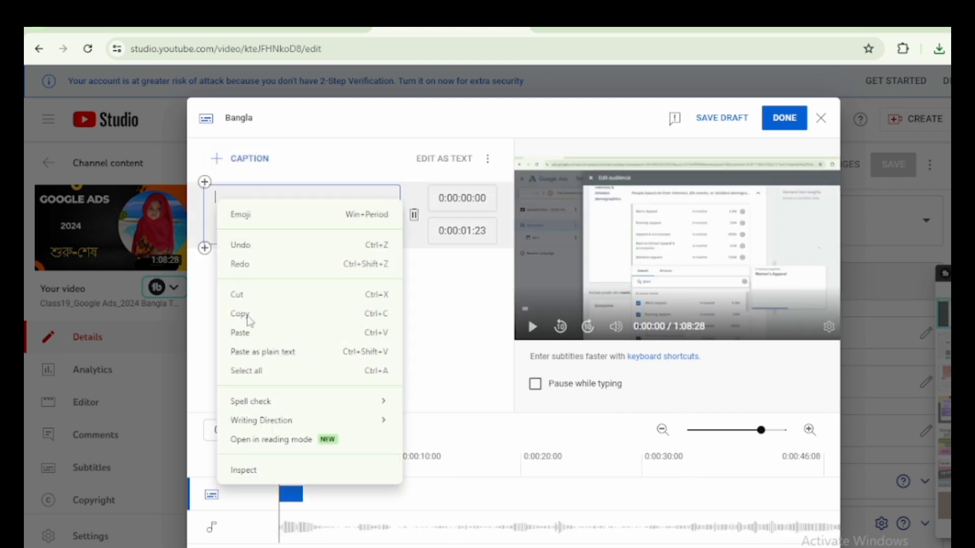
left_click(245, 333)
scroll(269, 268, "up", 4)
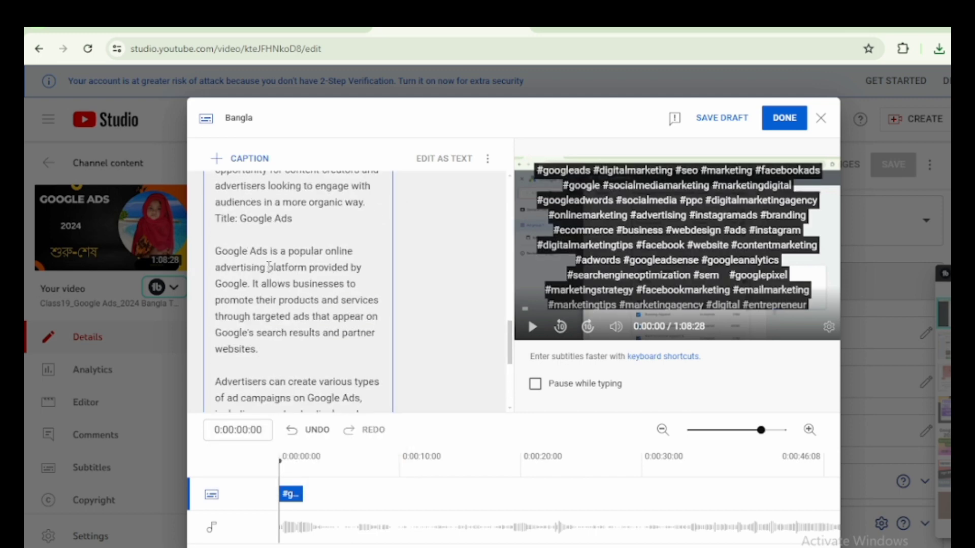
scroll(269, 266, "up", 10)
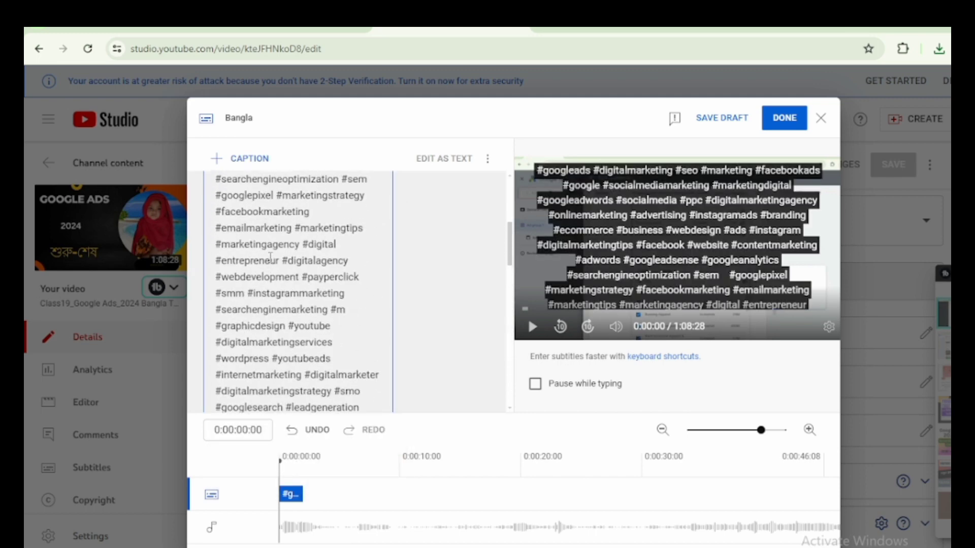
scroll(270, 257, "up", 5)
scroll(271, 249, "down", 12)
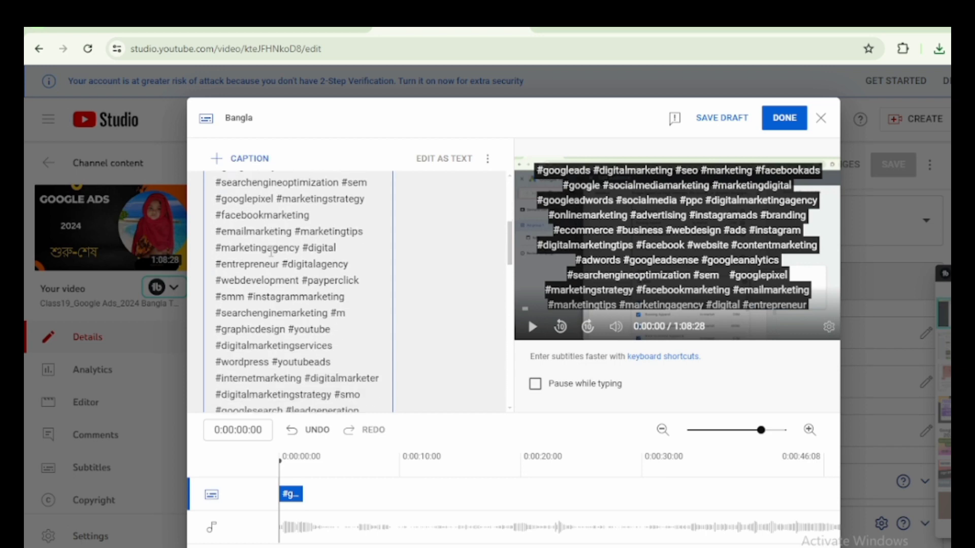
scroll(272, 248, "down", 5)
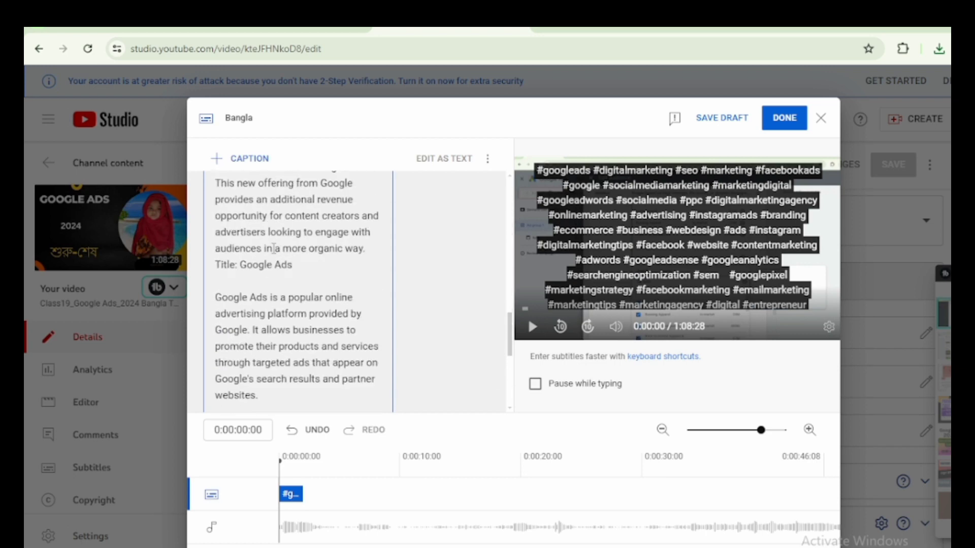
Step: Move the text from "Google Ads is a popular online advertising platform" to the end of the first caption into a new second caption
left_click_drag(213, 290, 335, 389)
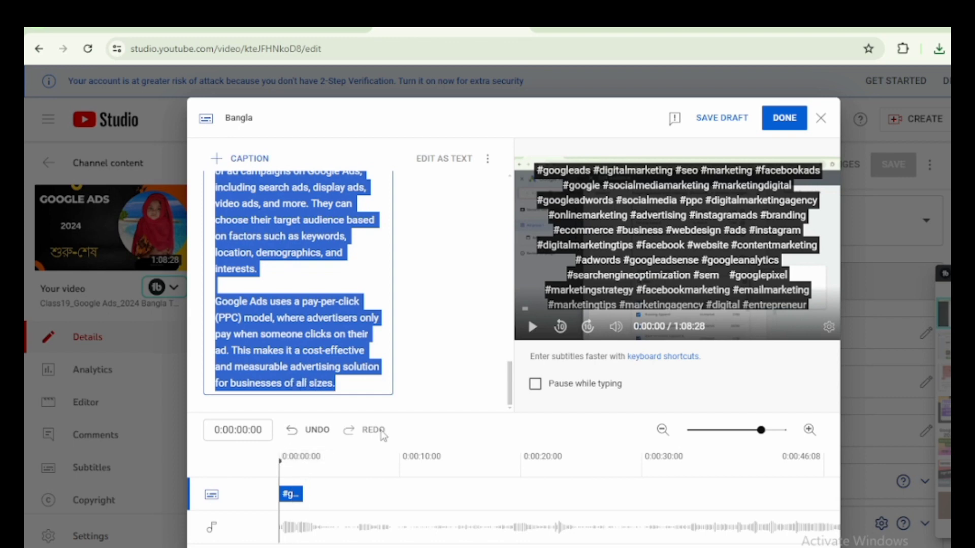
right_click(278, 334)
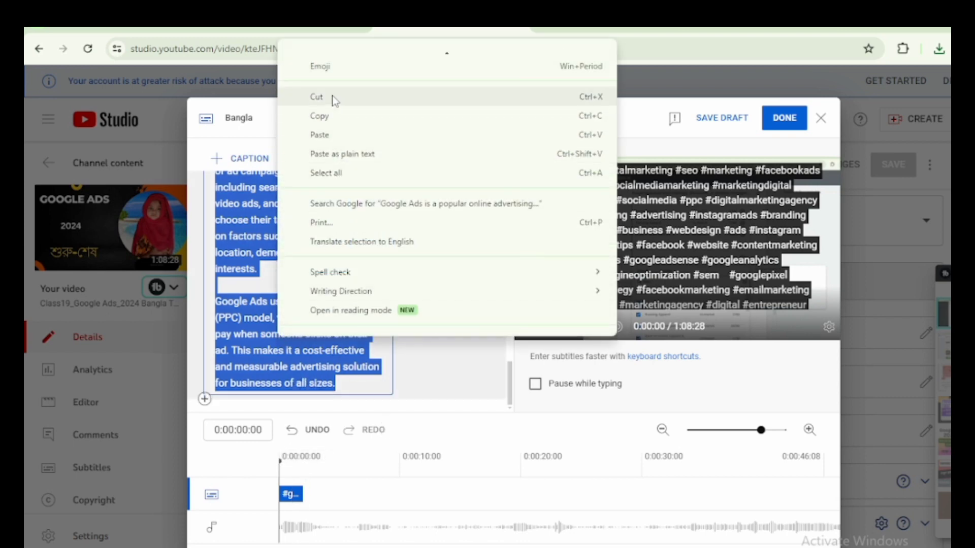
left_click(333, 97)
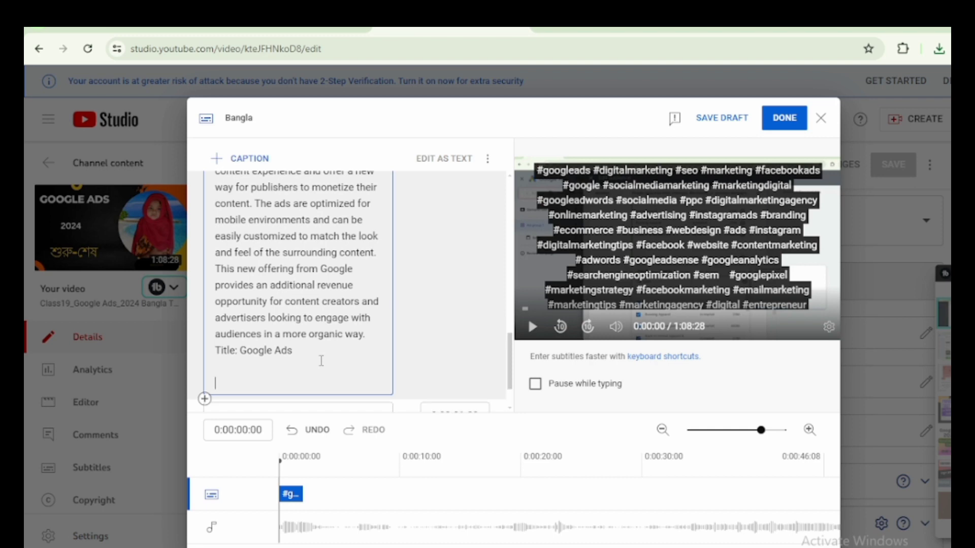
key("Return")
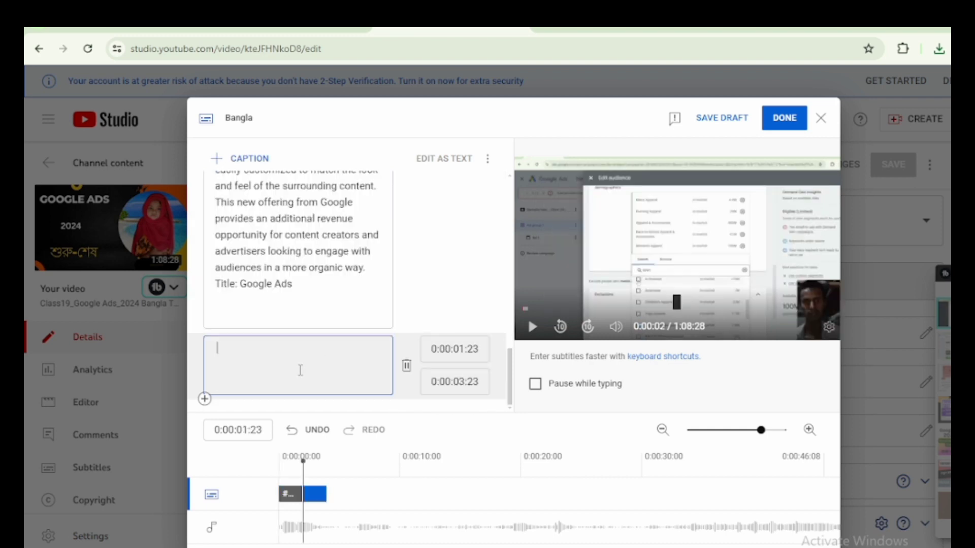
right_click(301, 368)
left_click(325, 216)
scroll(304, 279, "down", 1)
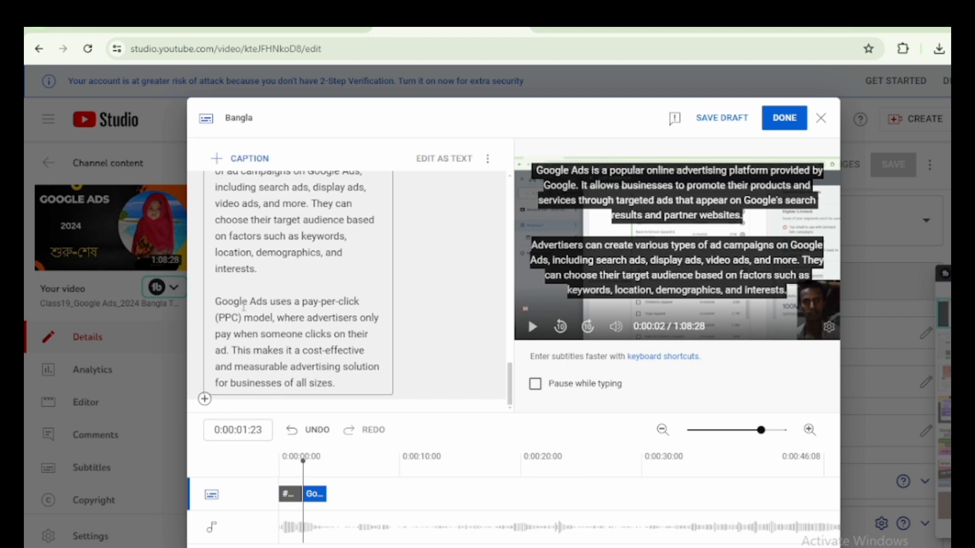
Step: Move the paragraph starting "Google Ads uses a pay-per-click (PPC) model" out of the second caption into a new third caption
left_click_drag(342, 384, 203, 304)
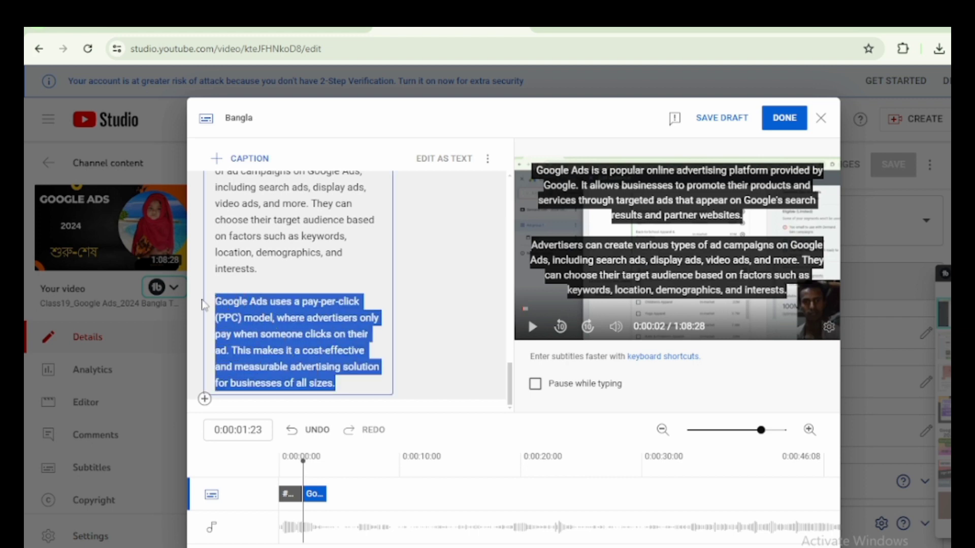
right_click(242, 317)
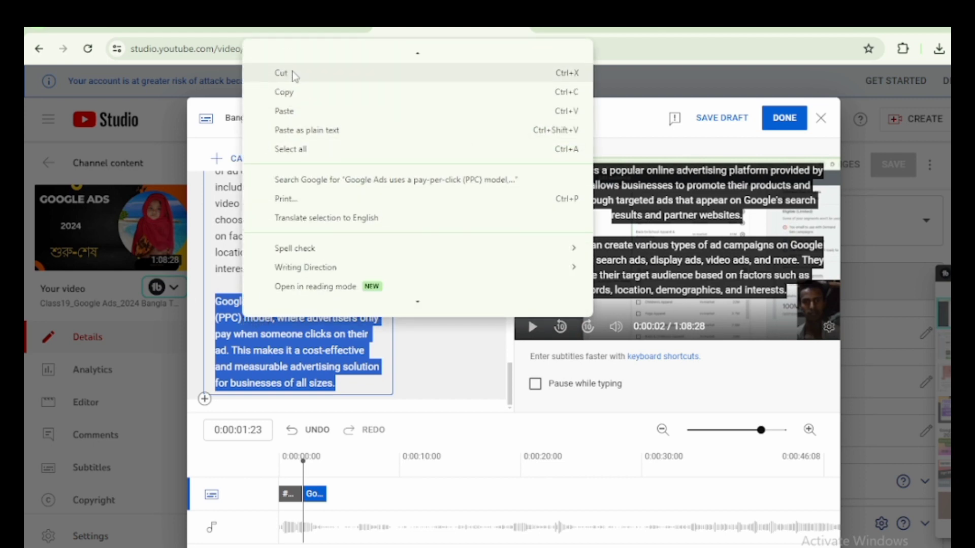
left_click(282, 70)
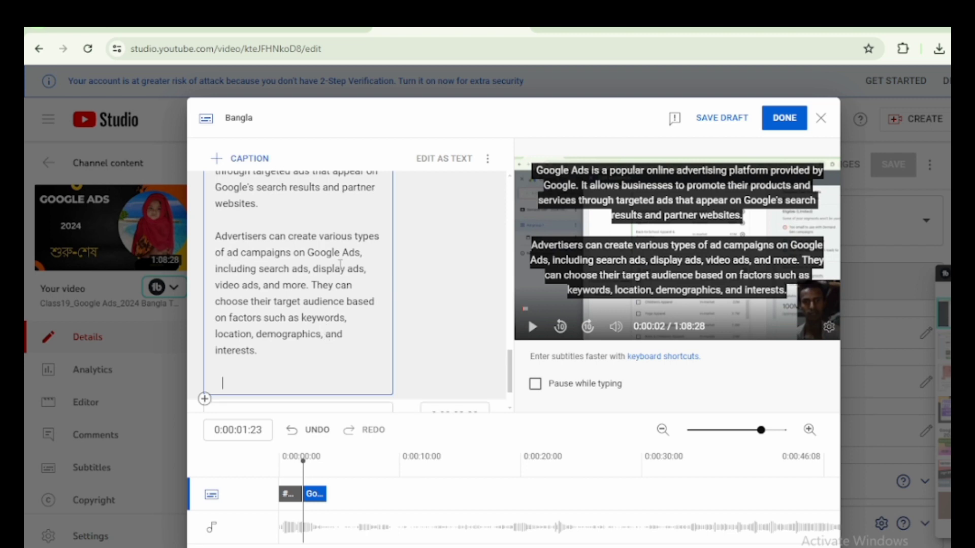
key("Return")
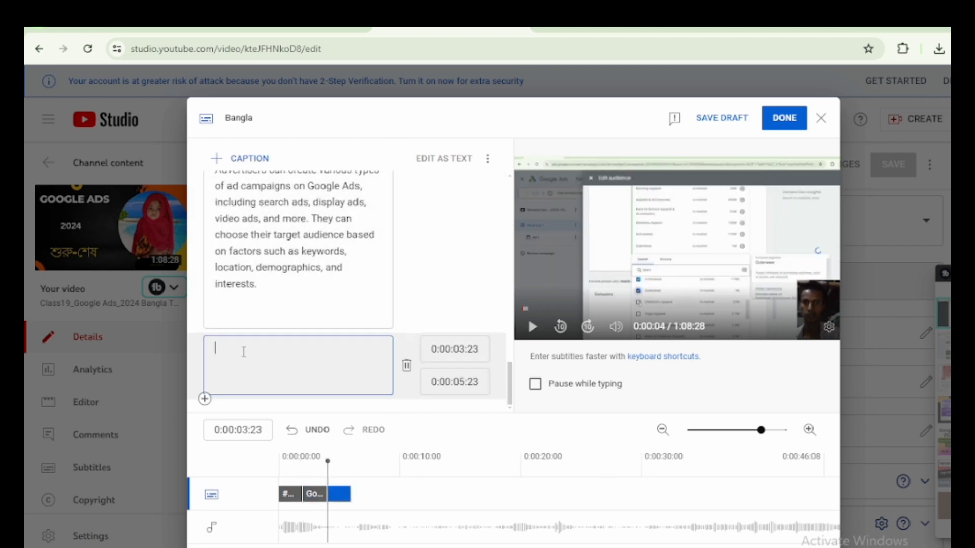
right_click(240, 349)
left_click(271, 197)
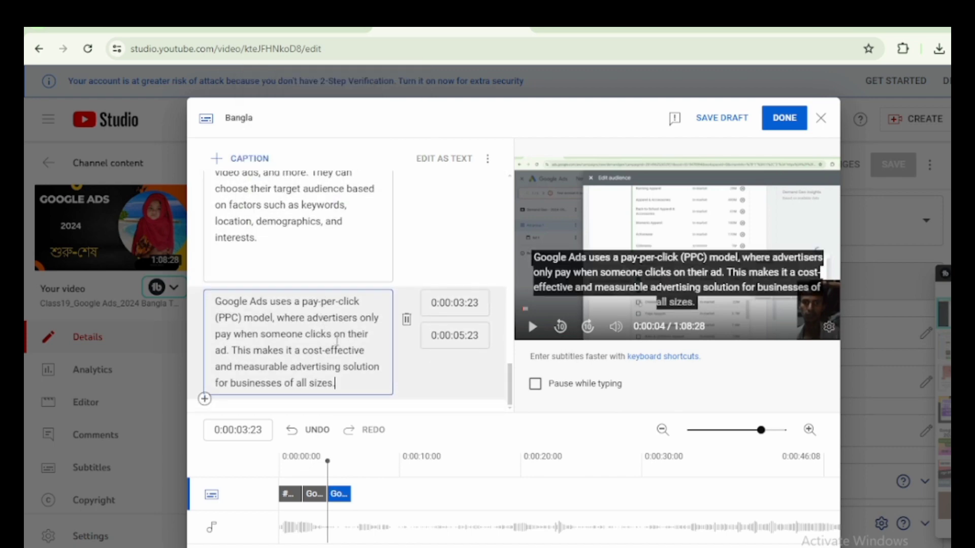
Step: Add a fourth caption below the pay-per-click one with the text "Google DS"
key("Return")
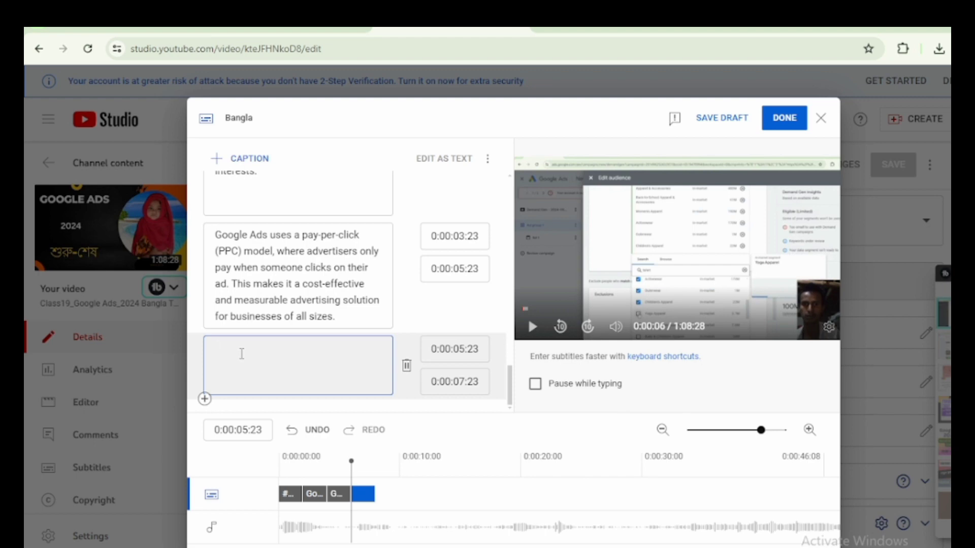
type("Goog")
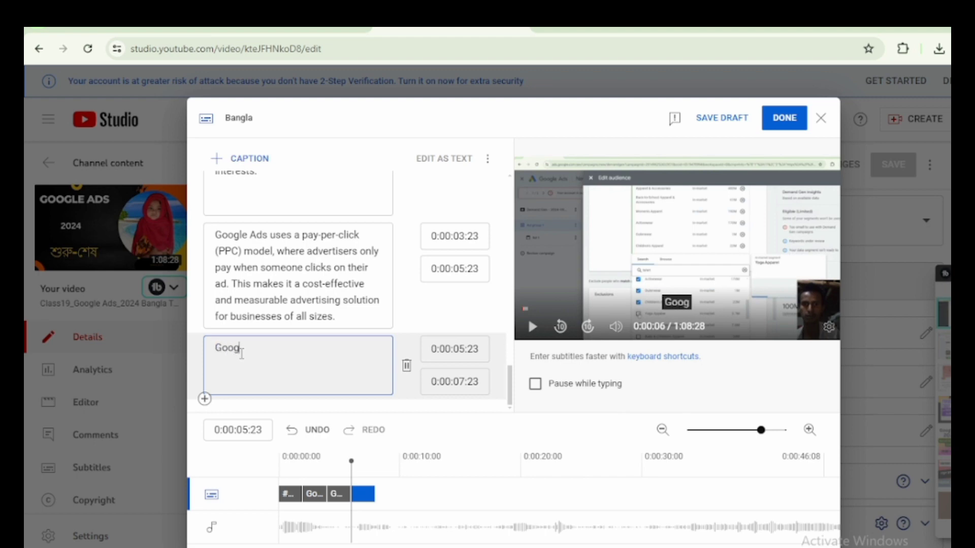
type("le DS")
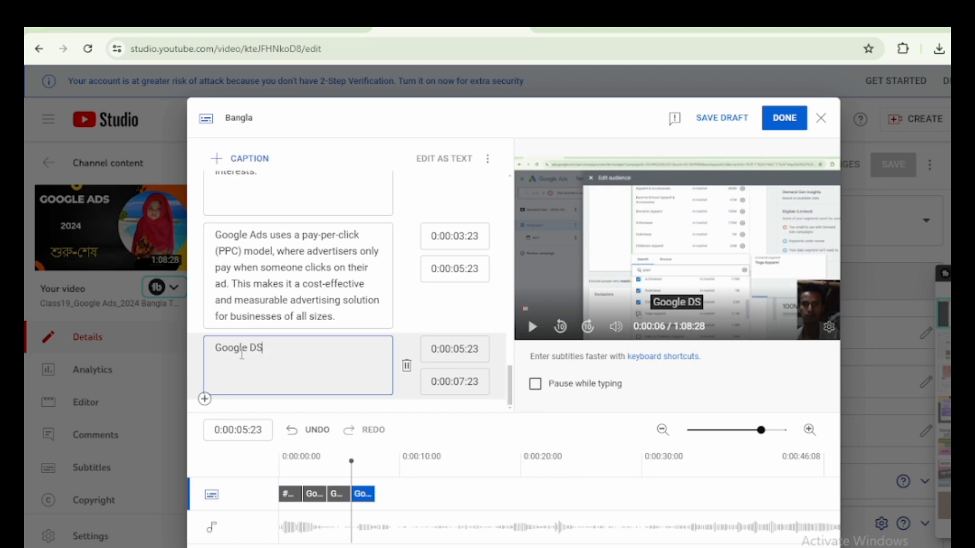
Step: Replace "DS" in the fourth caption so its text reads "Google DiSCOVERY"
key("BackSpace")
type("I")
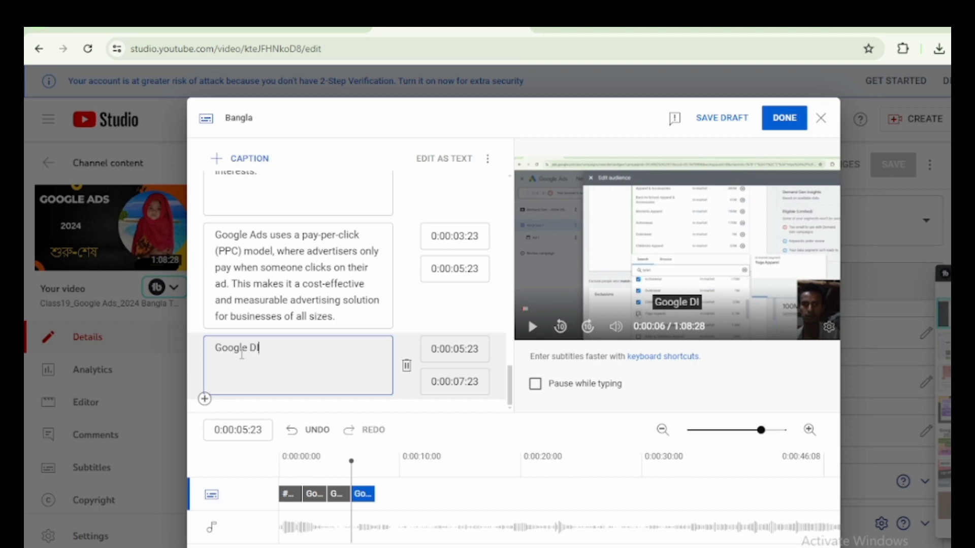
key("BackSpace")
type("iSC")
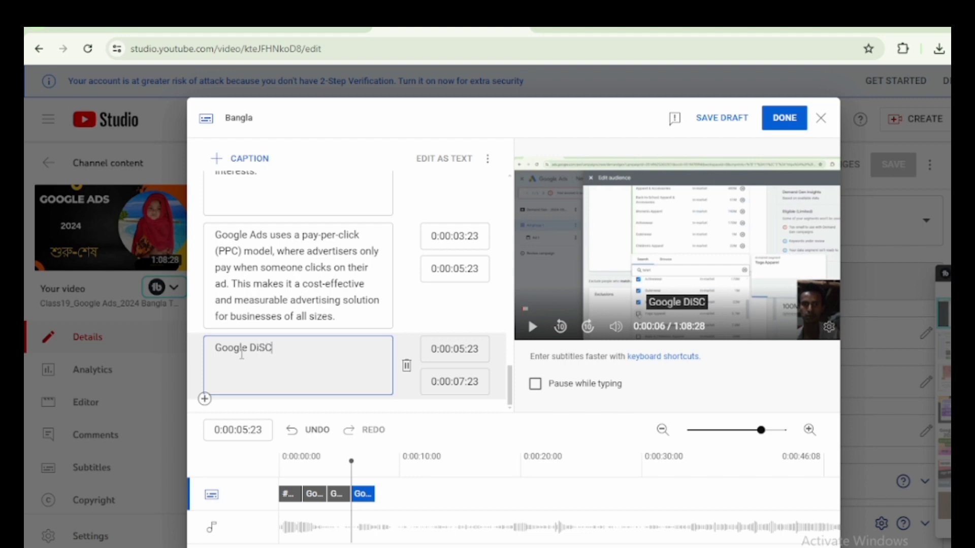
type("O")
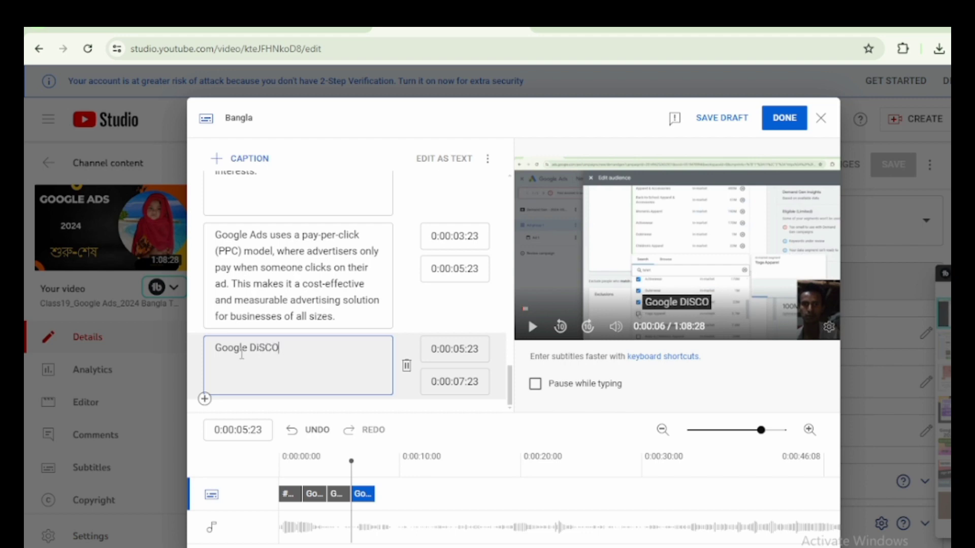
type("VERY")
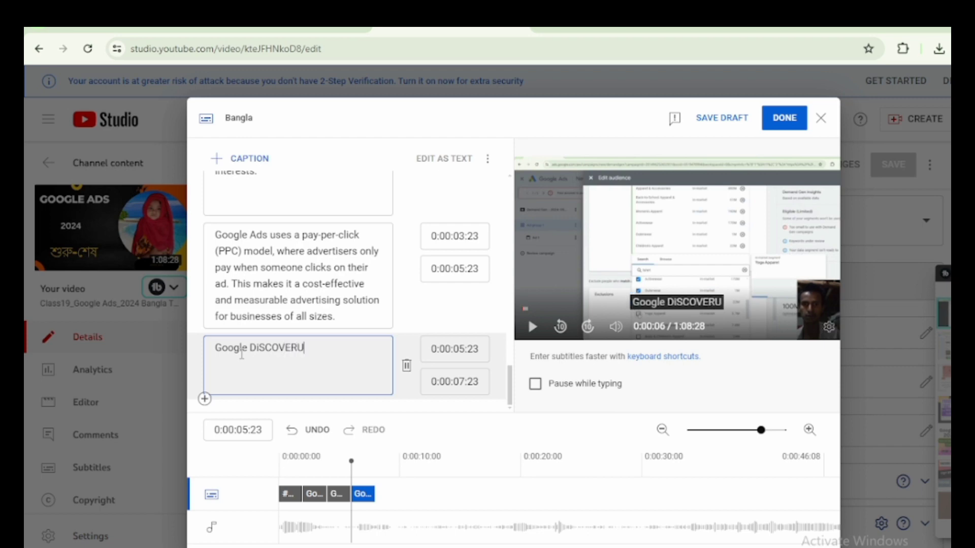
key("BackSpace")
type("Y ")
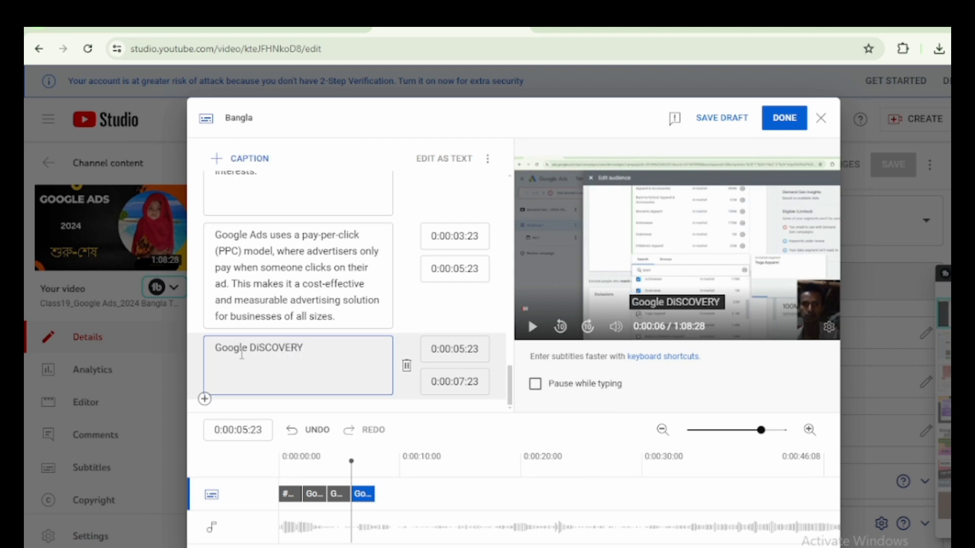
type("aDS ")
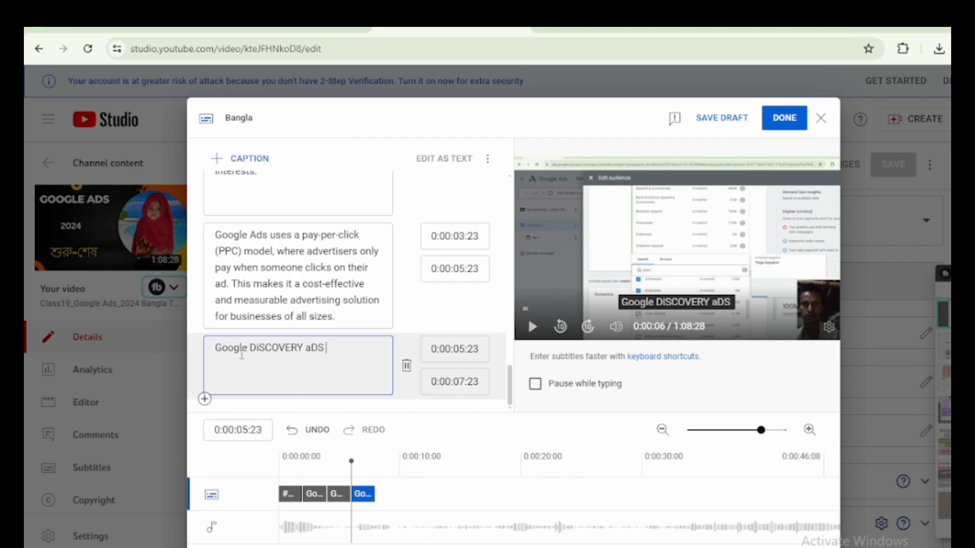
type("cAMAP")
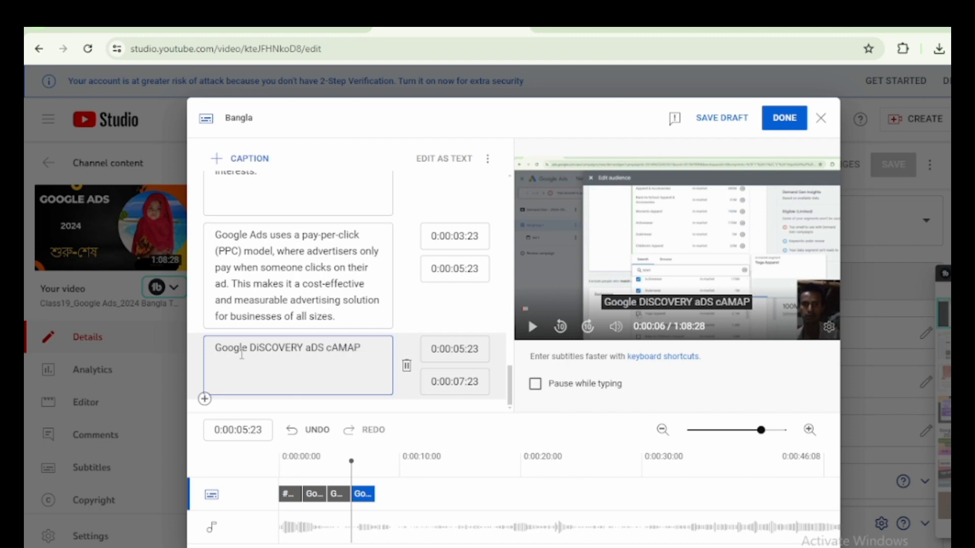
key("BackSpace")
key("BackSpace")
key("BackSpace")
key("BackSpace")
key("BackSpace")
key("BackSpace")
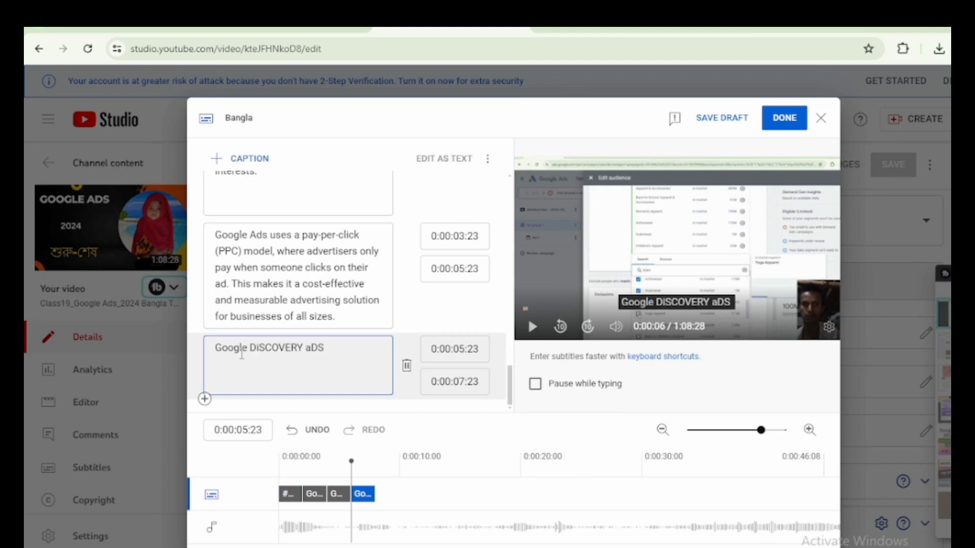
key("BackSpace")
key("BackSpace")
key("BackSpace")
key("BackSpace")
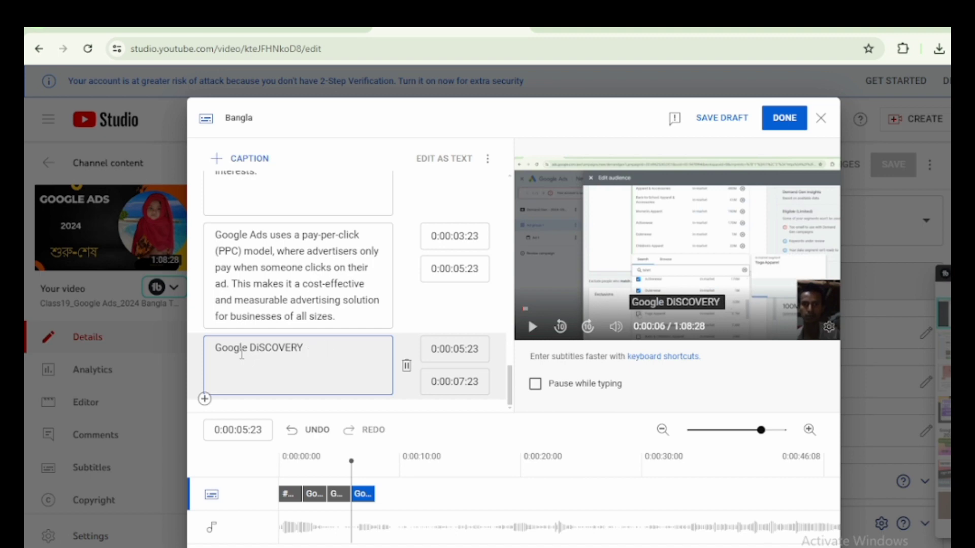
Step: Append "Ads Campaign 2024 Bangla Tutorial" to the fourth caption and finish the Bangla subtitles
type("A")
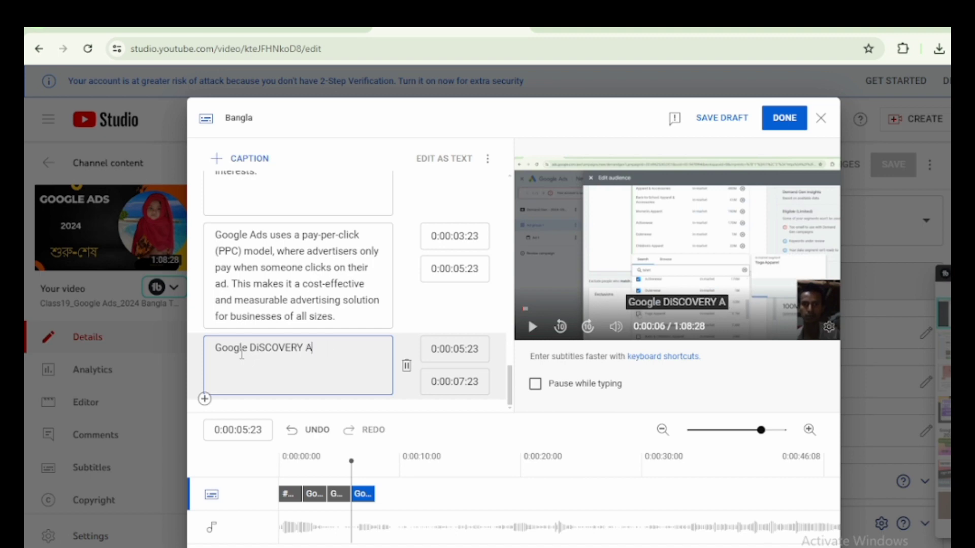
type("ds Cam")
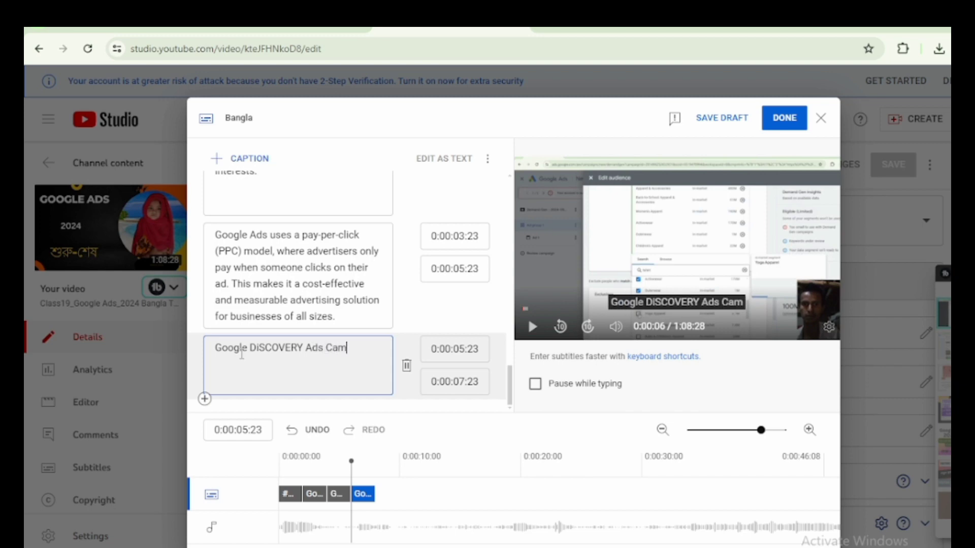
type("paign")
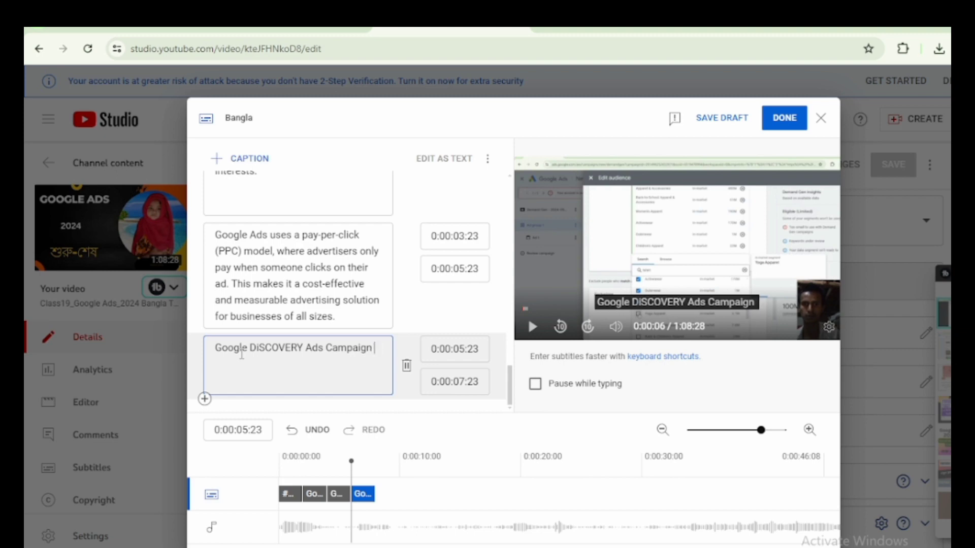
type(" 2024")
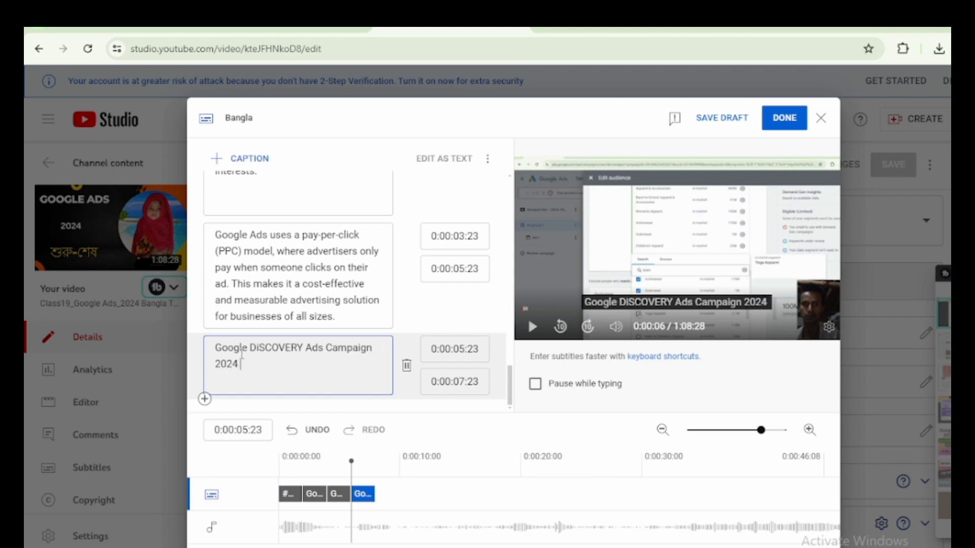
type(" Bang")
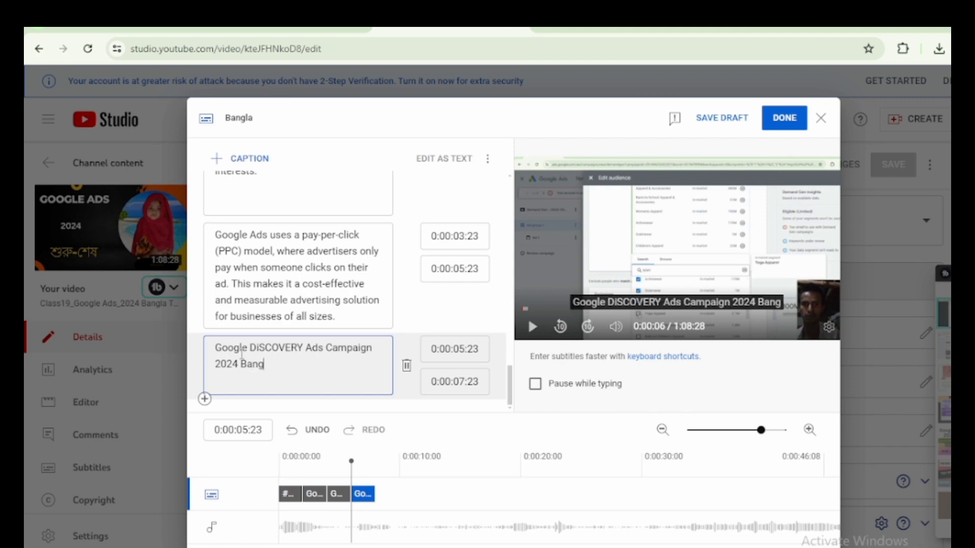
type("la T")
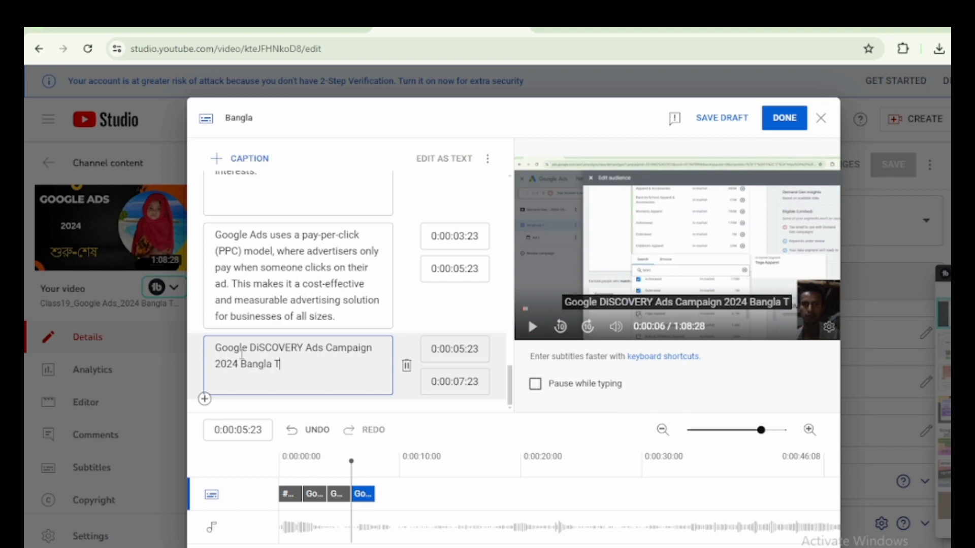
type("utorial")
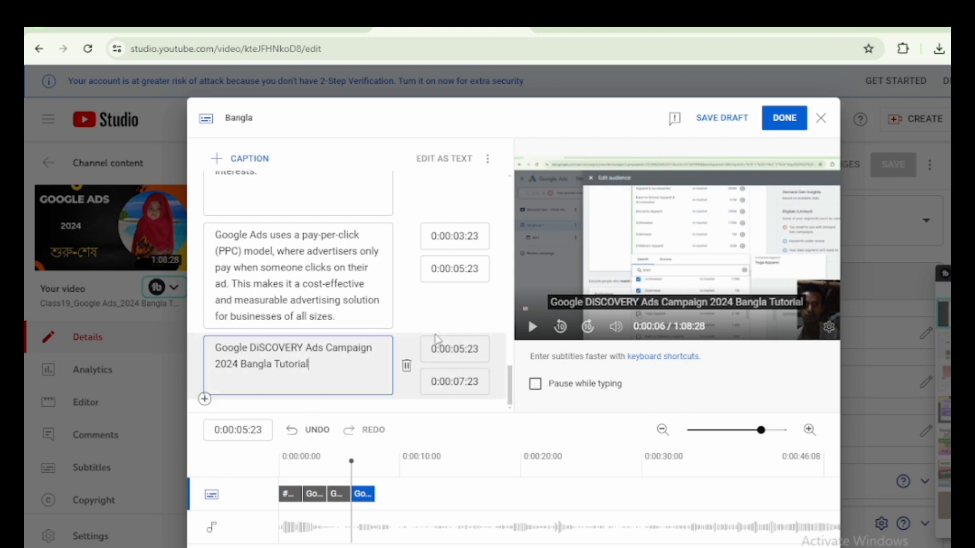
left_click(785, 119)
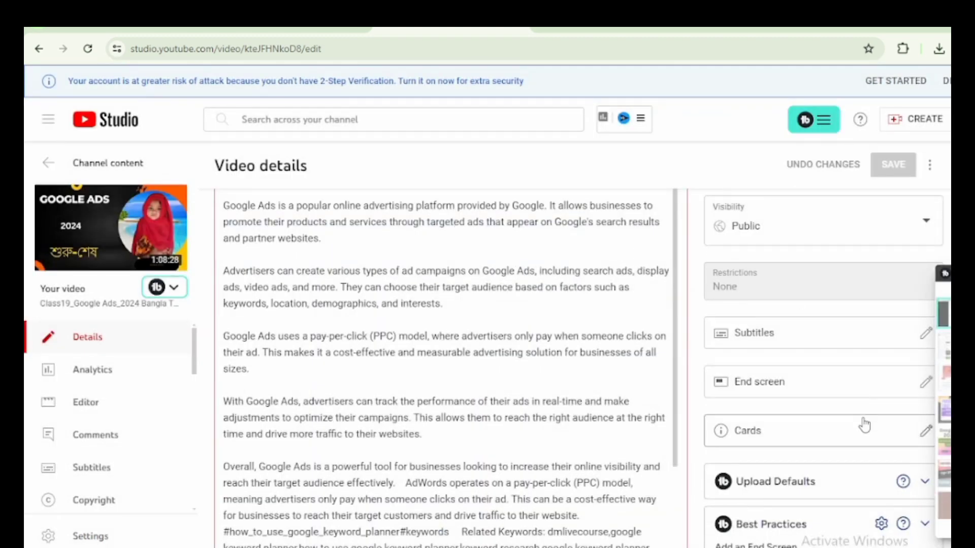
Step: Start the video's end screen with the one-video, one-subscribe layout that has the subscribe circle left of the video
left_click(778, 383)
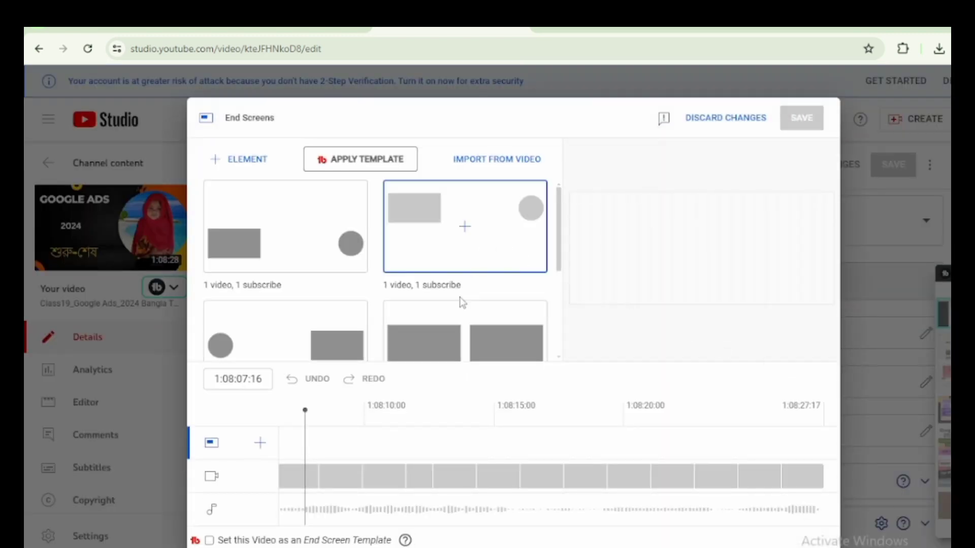
left_click(324, 336)
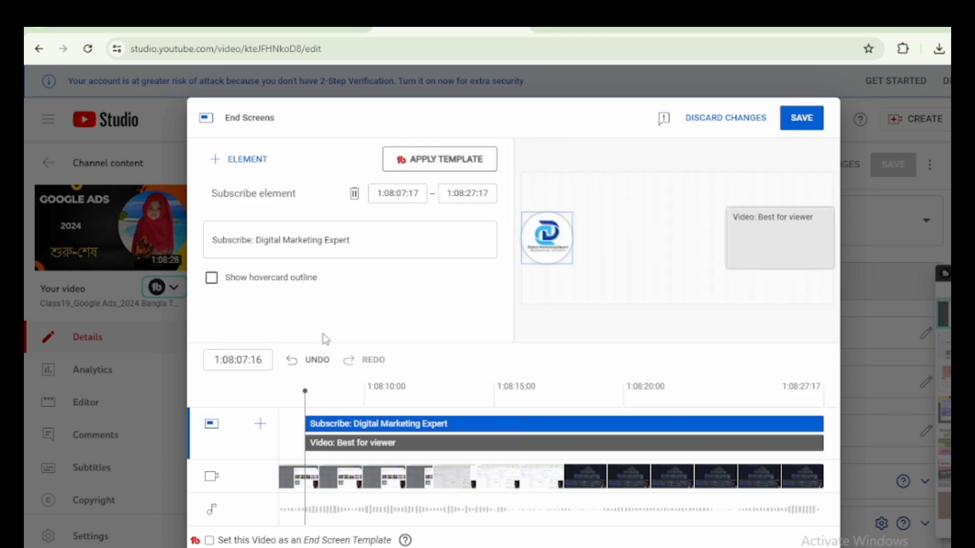
Step: Add the "Googtle Ads 2024 Bangla Tutorial" playlist to the end screen, moving the subscribe element below it and the video element higher
left_click(245, 161)
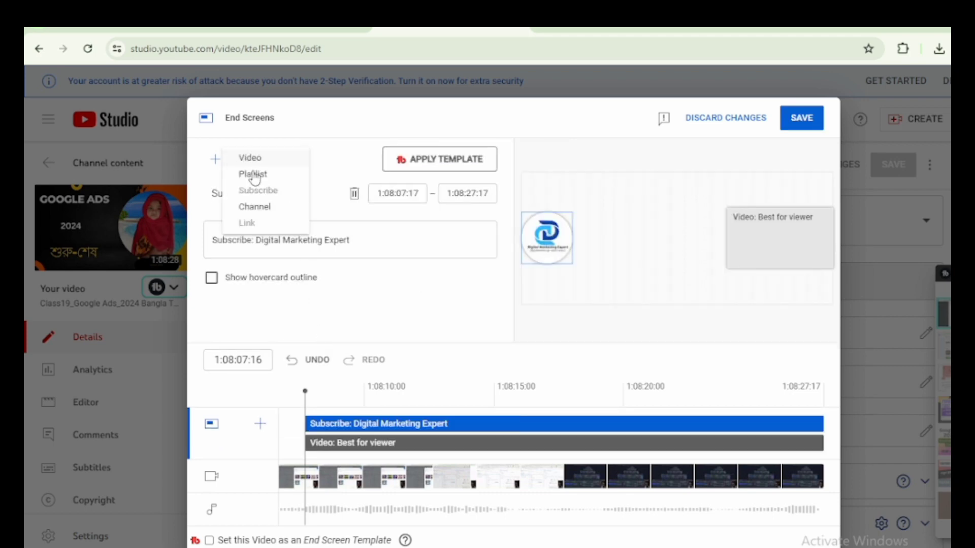
left_click(254, 175)
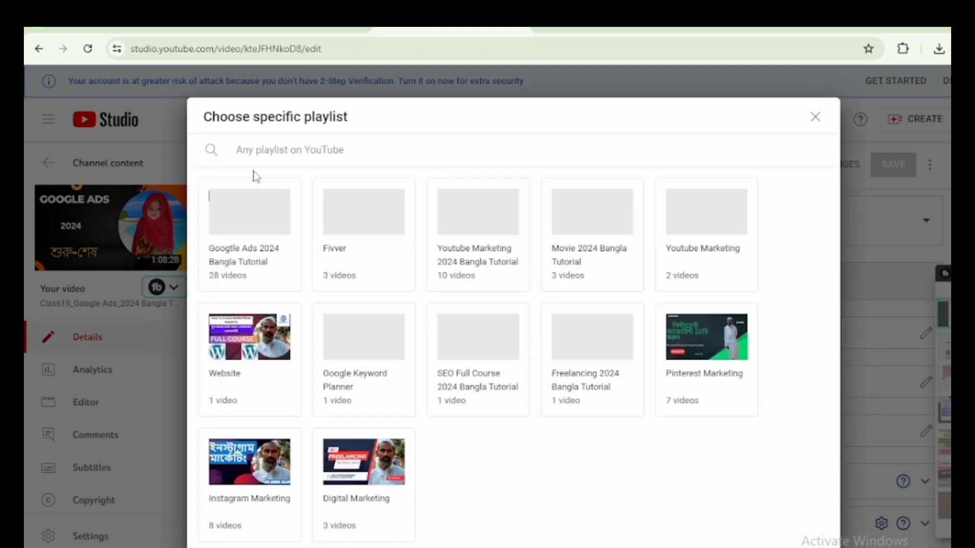
left_click(248, 245)
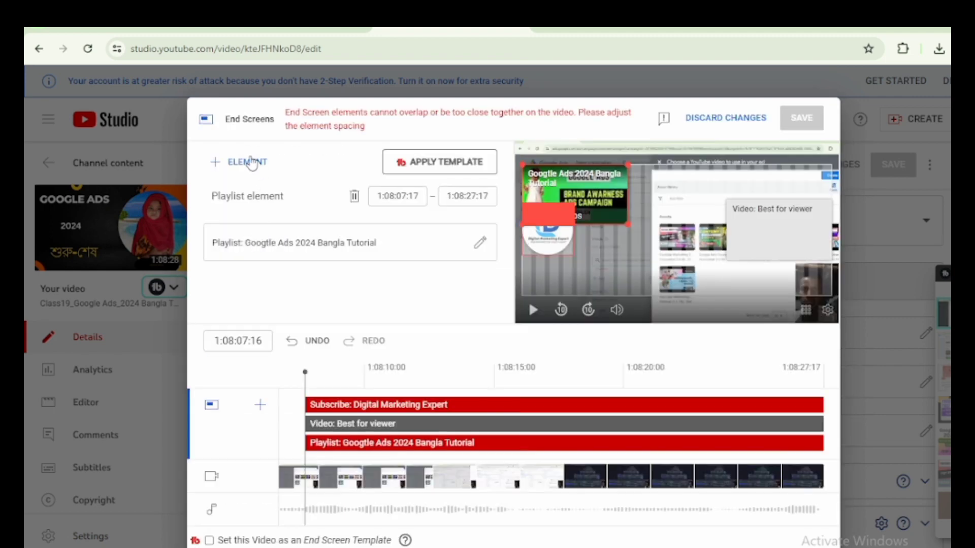
left_click_drag(555, 240, 574, 284)
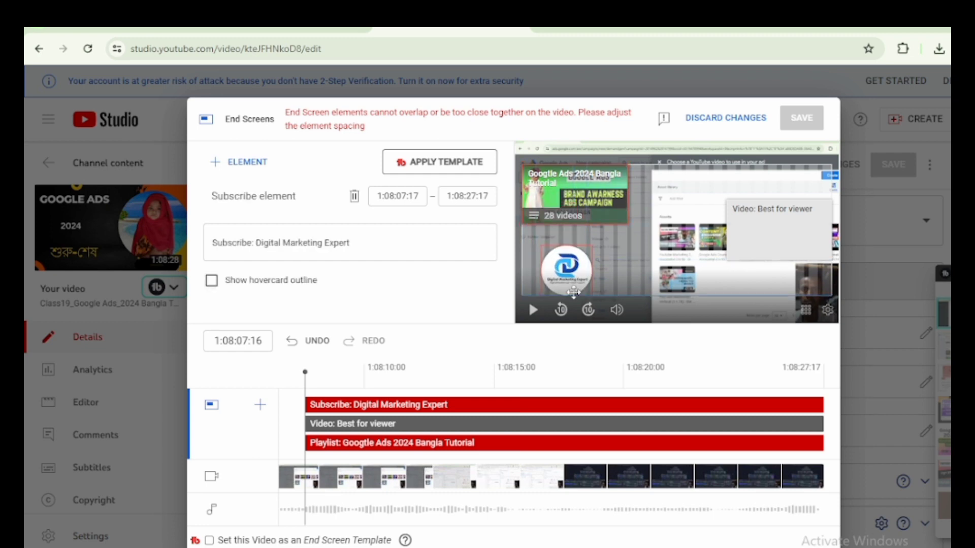
left_click_drag(777, 224, 764, 190)
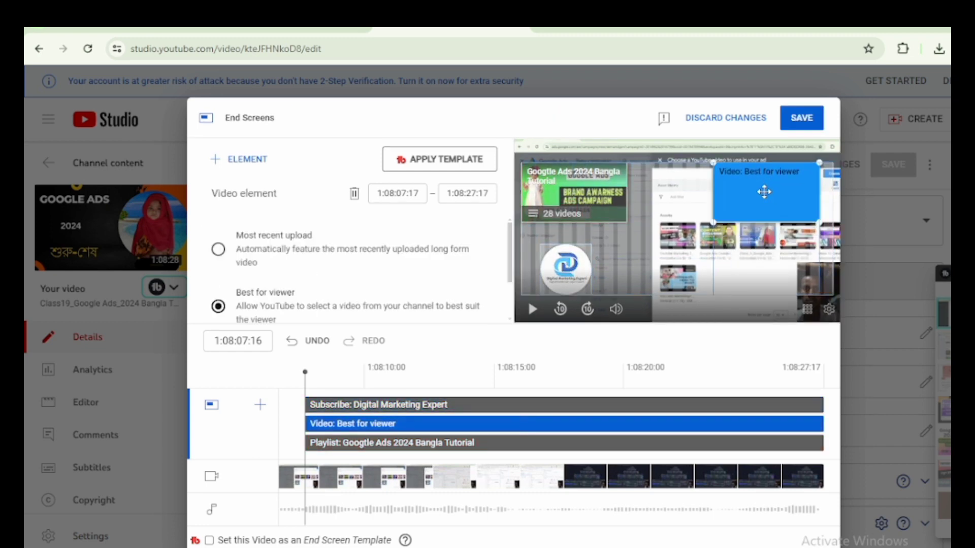
Step: Add the "Fivver" playlist as an end screen element, place it directly beneath the video element, and save the end screen
left_click(247, 159)
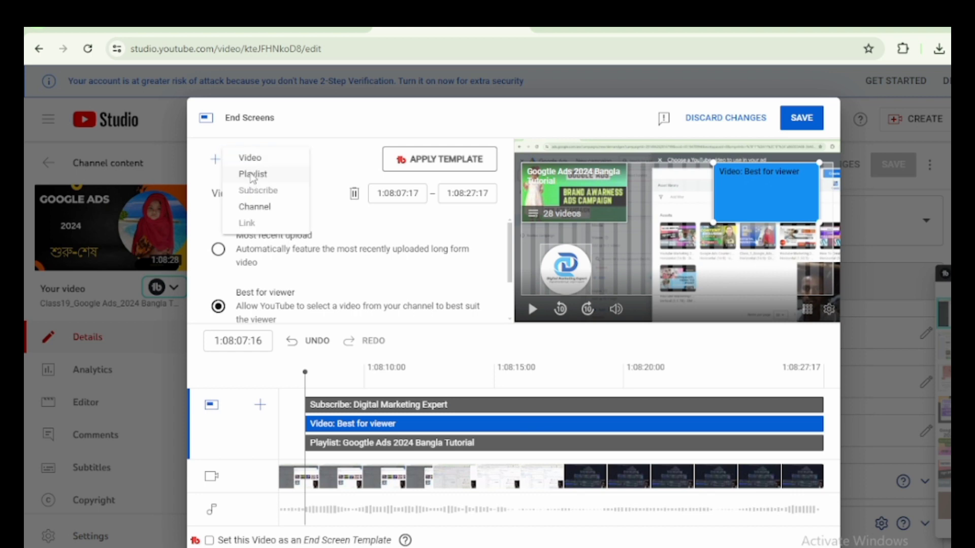
left_click(252, 174)
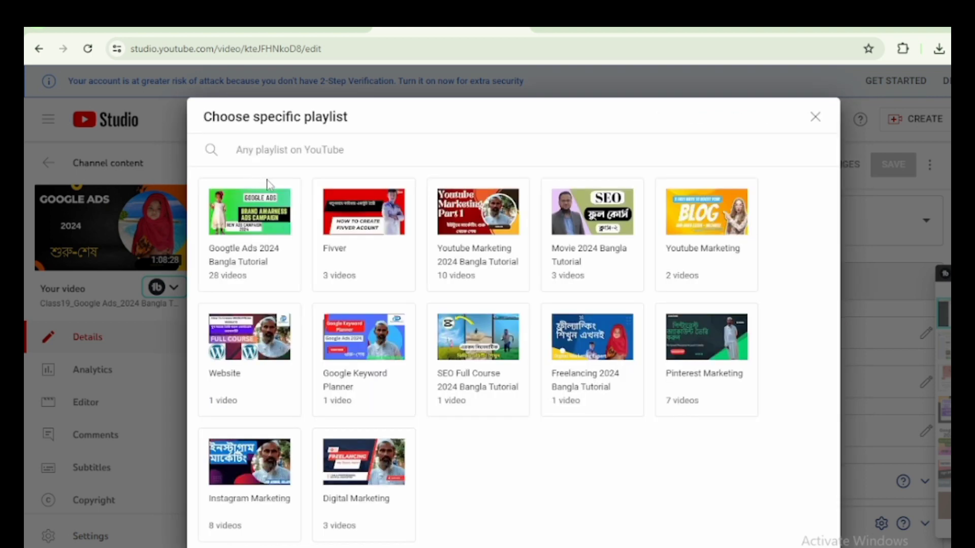
left_click(354, 230)
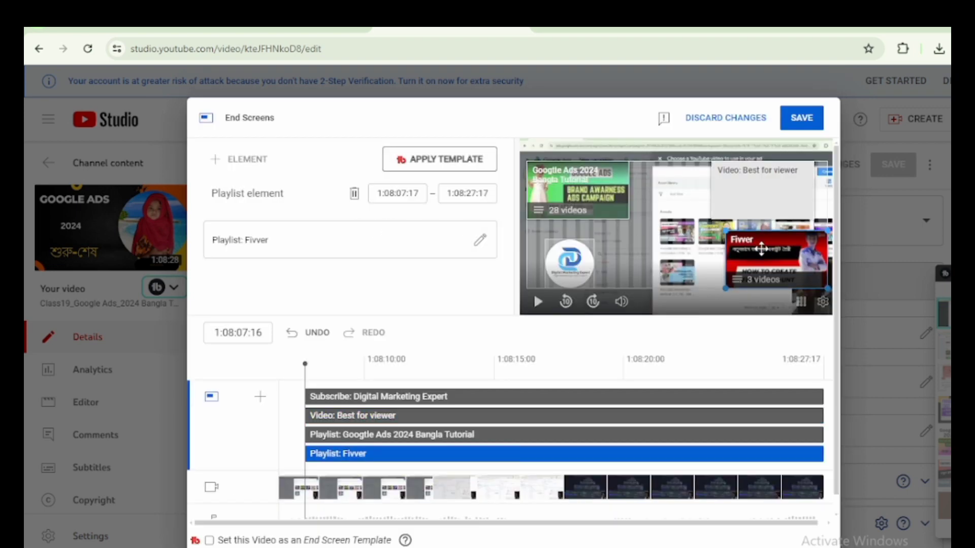
left_click_drag(749, 285, 747, 285)
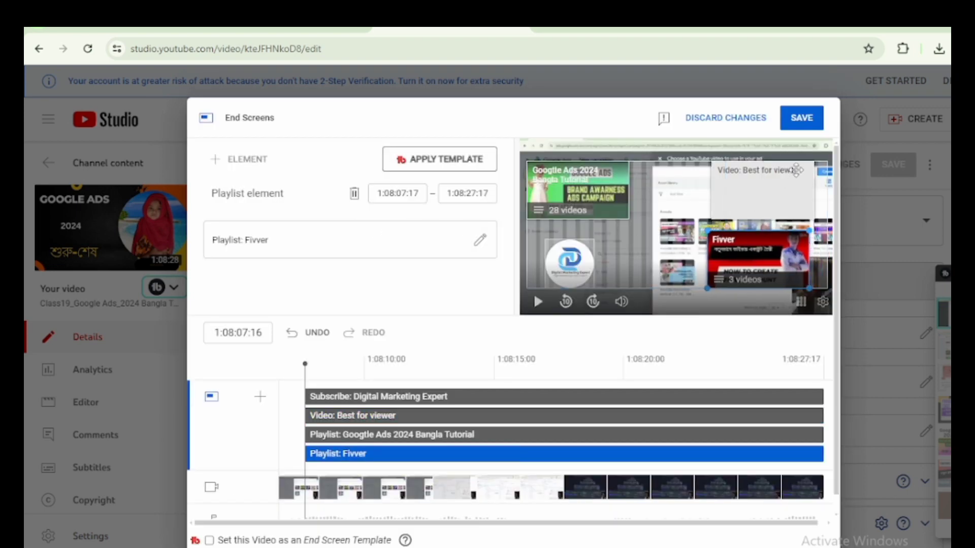
left_click(803, 119)
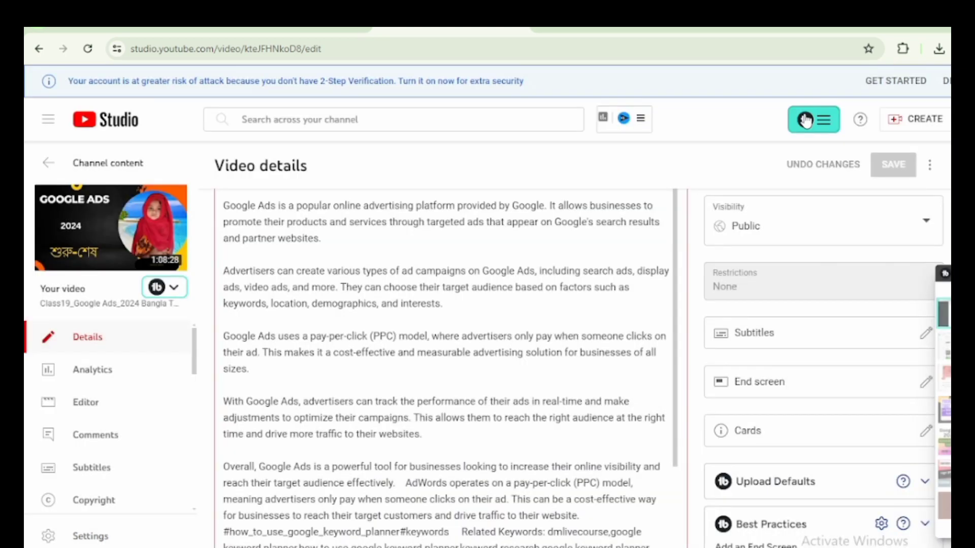
Step: Return to the channel content list, then switch to Google Translate and highlight "YouTube Ads_9" in the source text
left_click(31, 51)
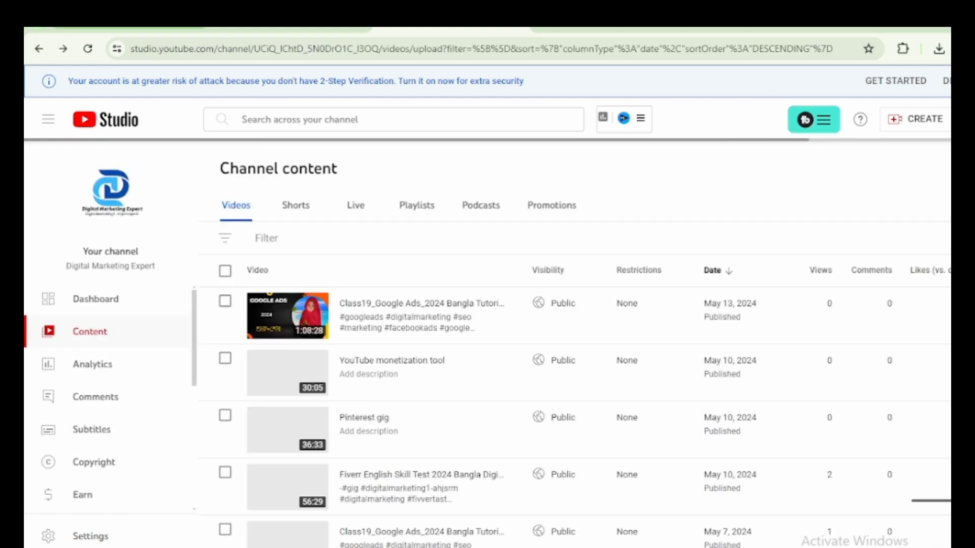
left_click(115, 24)
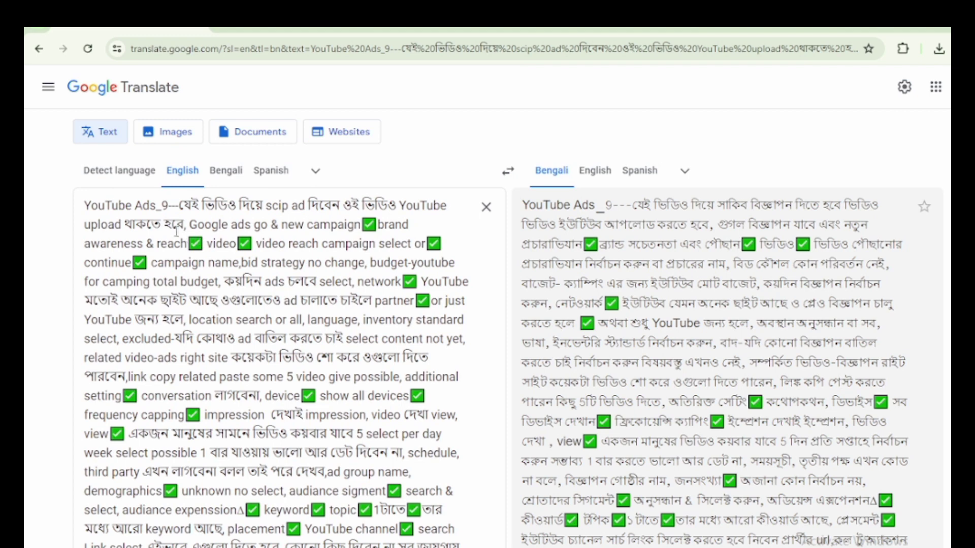
left_click_drag(171, 205, 85, 217)
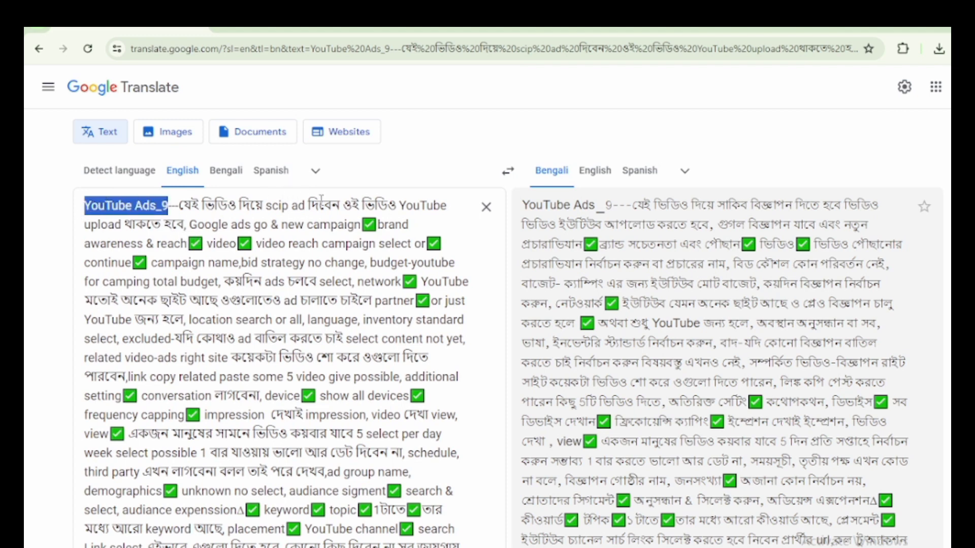
Step: Switch to the YouTube channel page and search YouTube for "google ads"
left_click(299, 25)
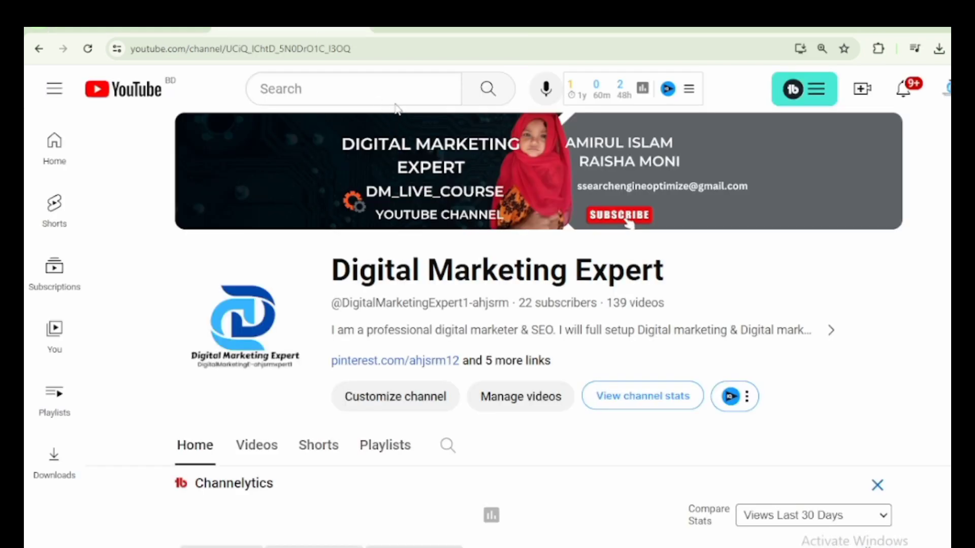
left_click(405, 91)
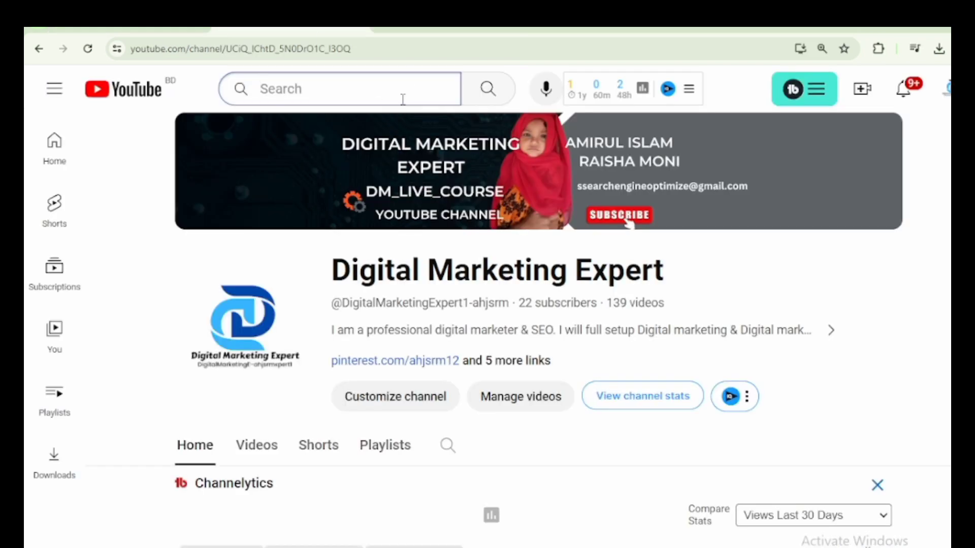
type("g")
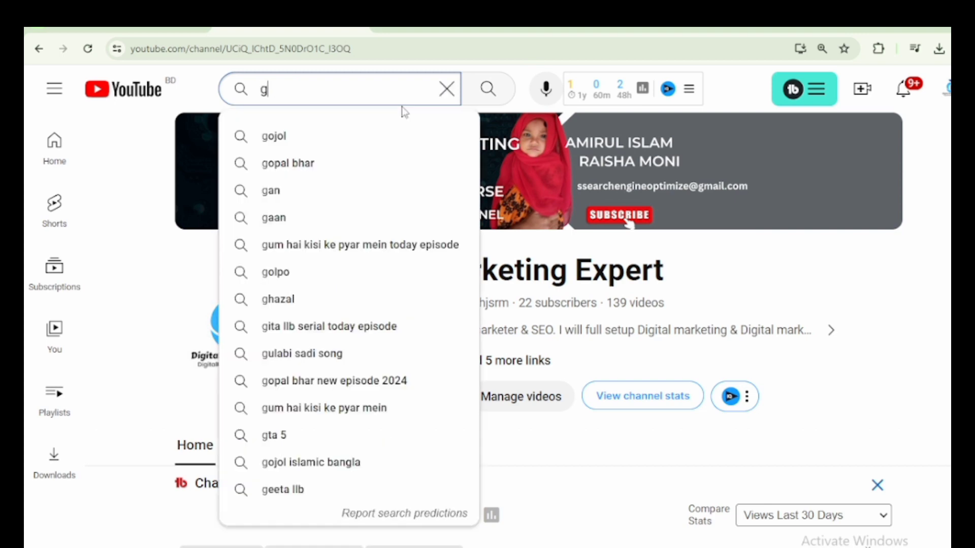
type("oogle ads")
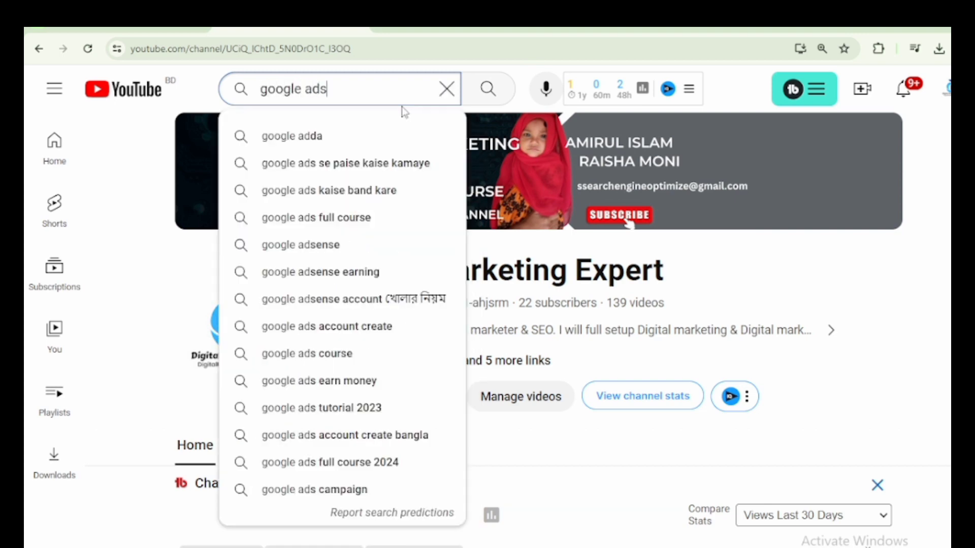
key("Return")
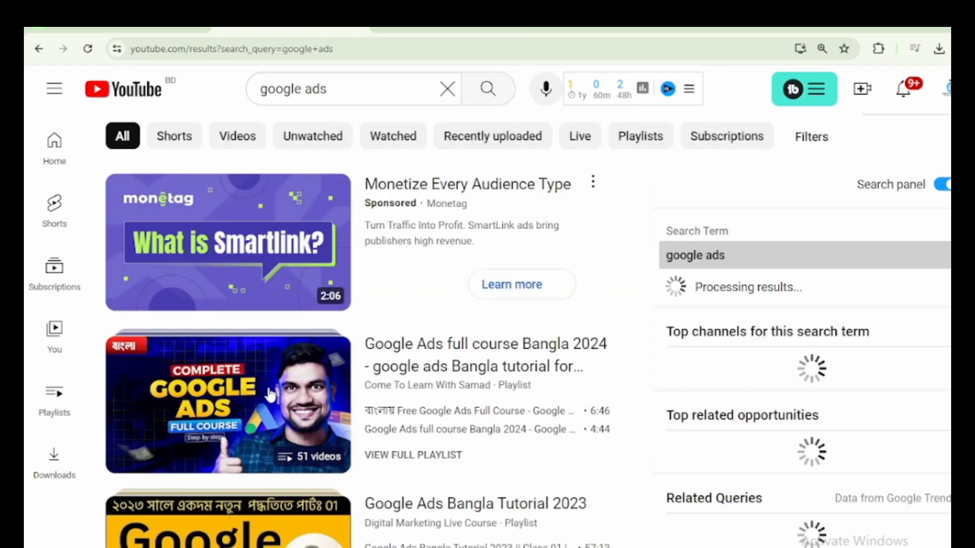
Step: Open the "Google Ads Bangla Tutorial 2023" playlist from the search results, then return to the results
scroll(272, 396, "down", 4)
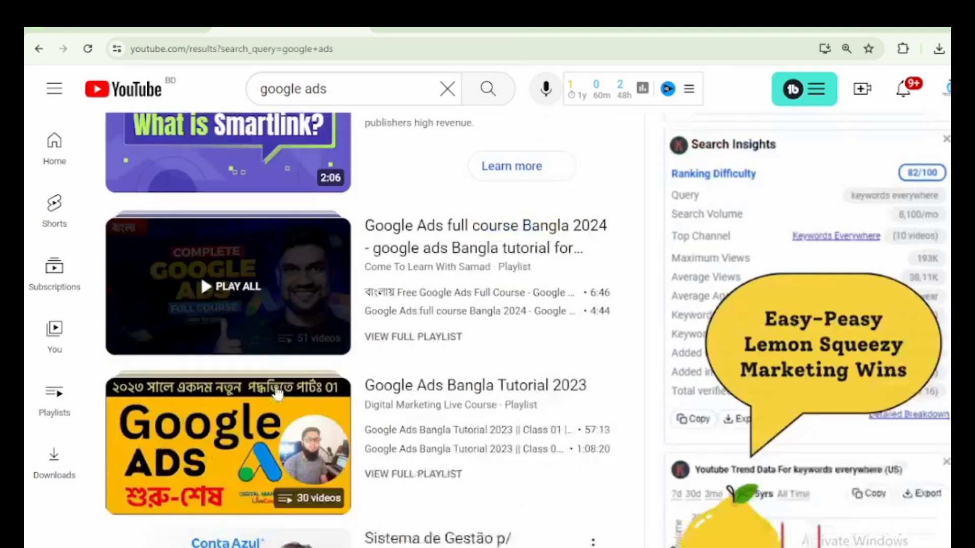
left_click(274, 376)
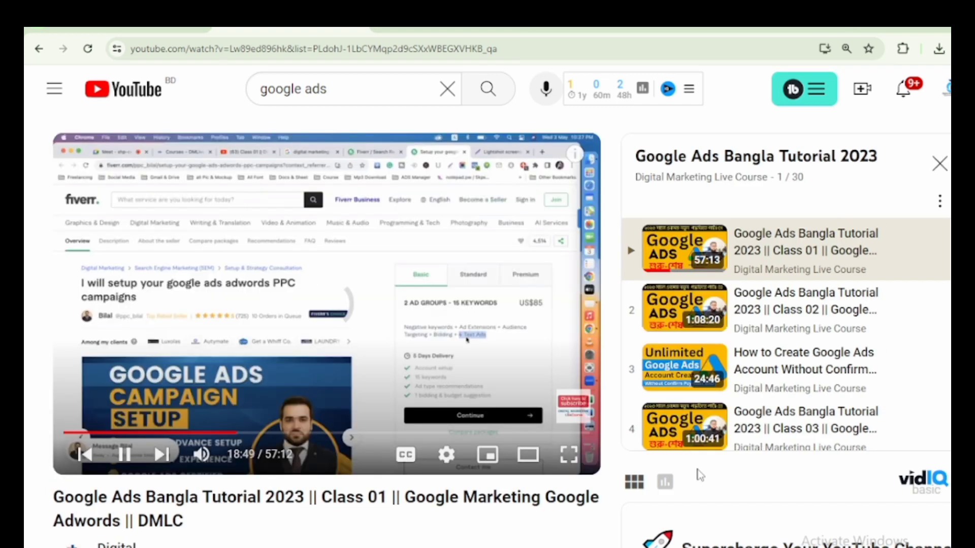
left_click(39, 49)
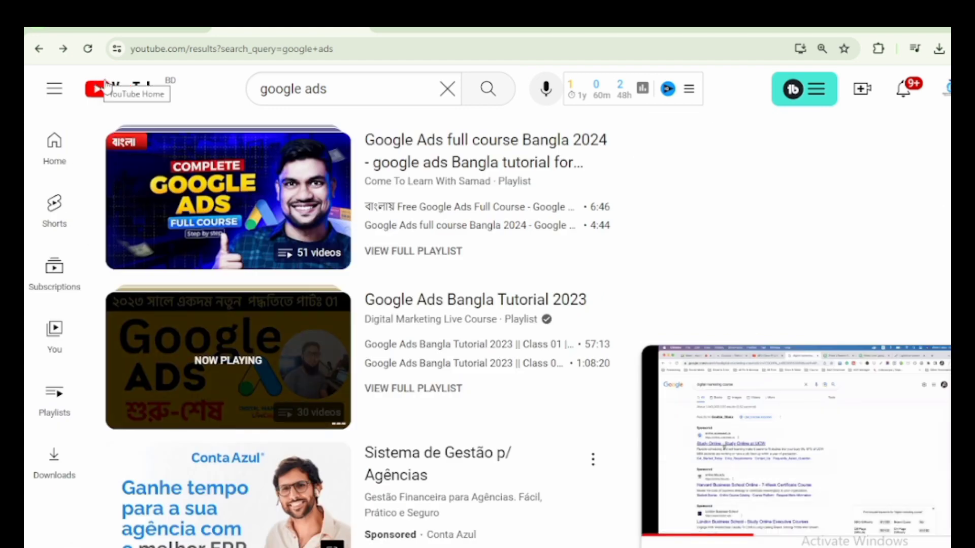
Step: Play "How to optimize google ads Bangla Tutorials" from the search results, skip its opening ad, and return to the results
scroll(315, 233, "down", 5)
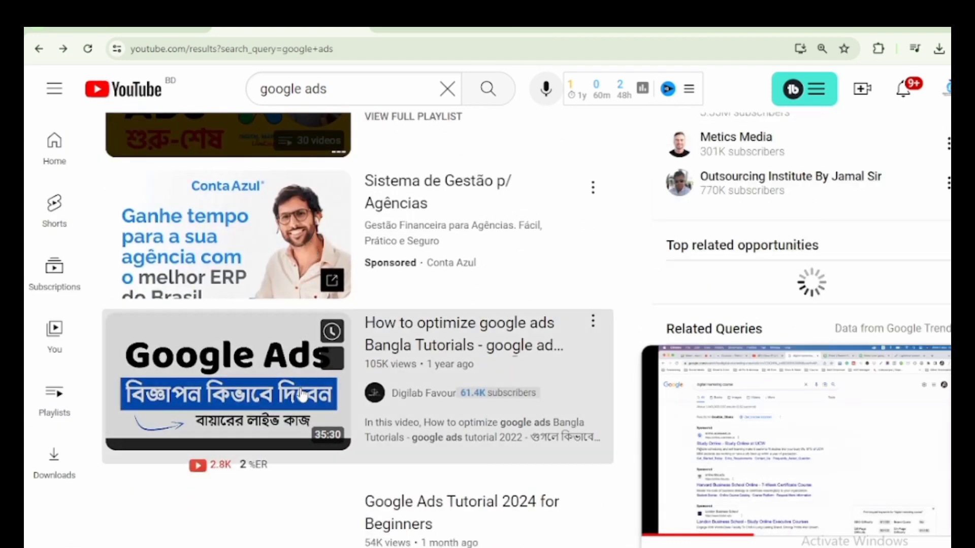
key("alt+Right")
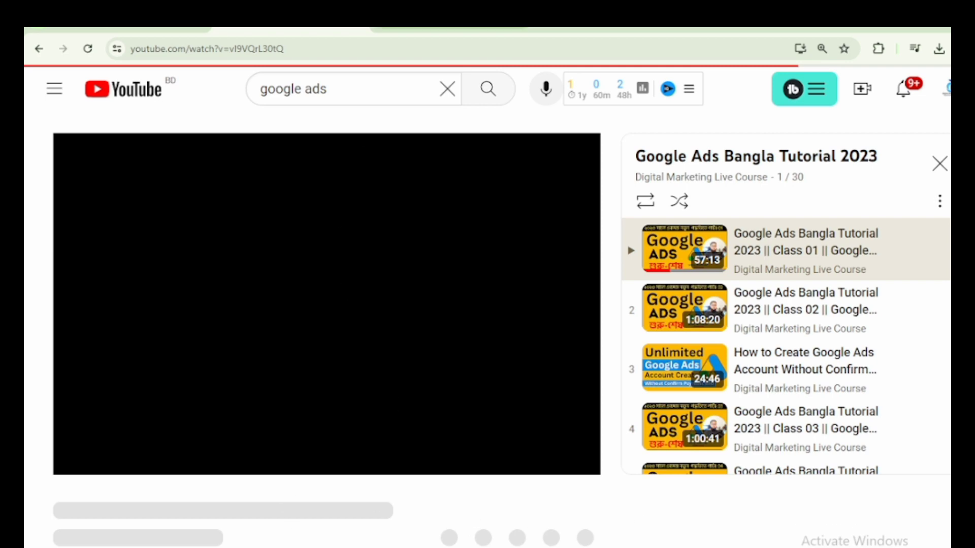
left_click(452, 28)
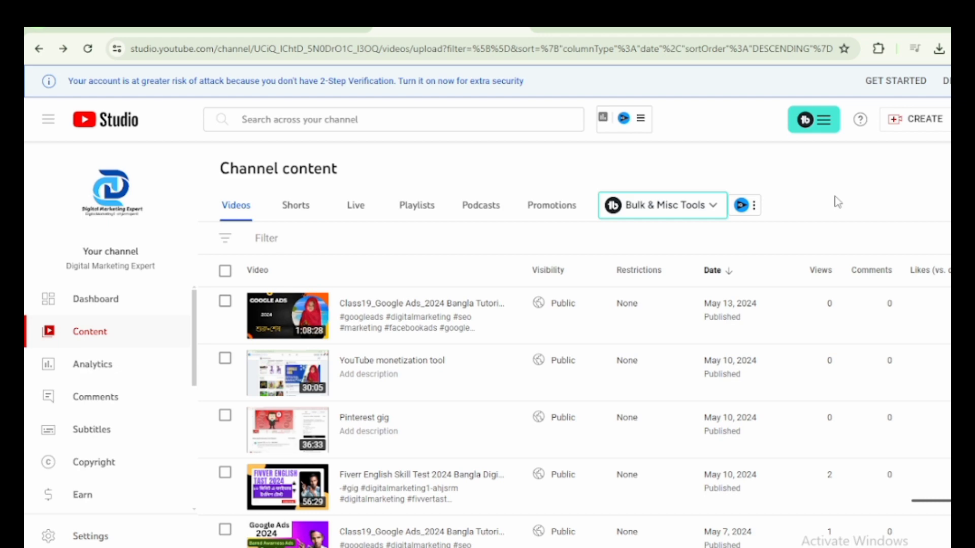
left_click(152, 28)
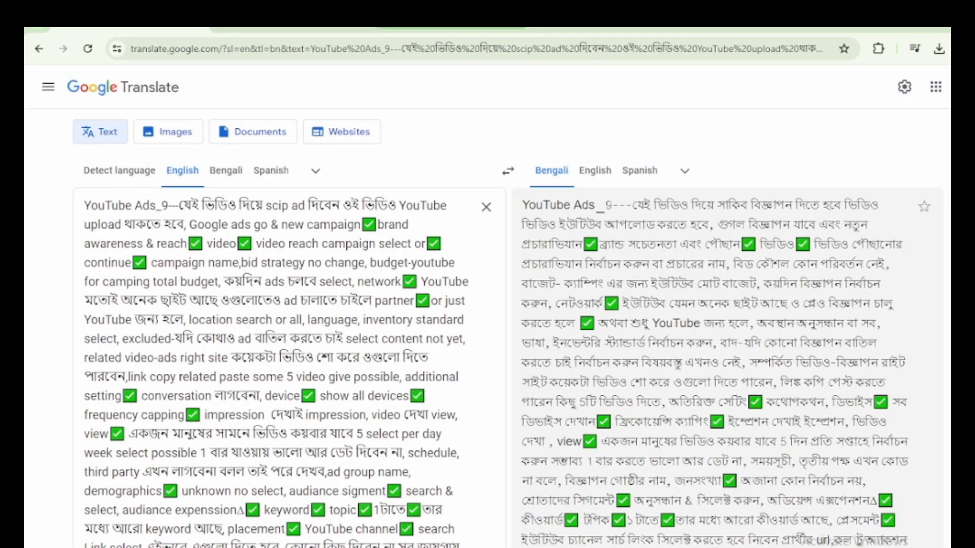
left_click(452, 28)
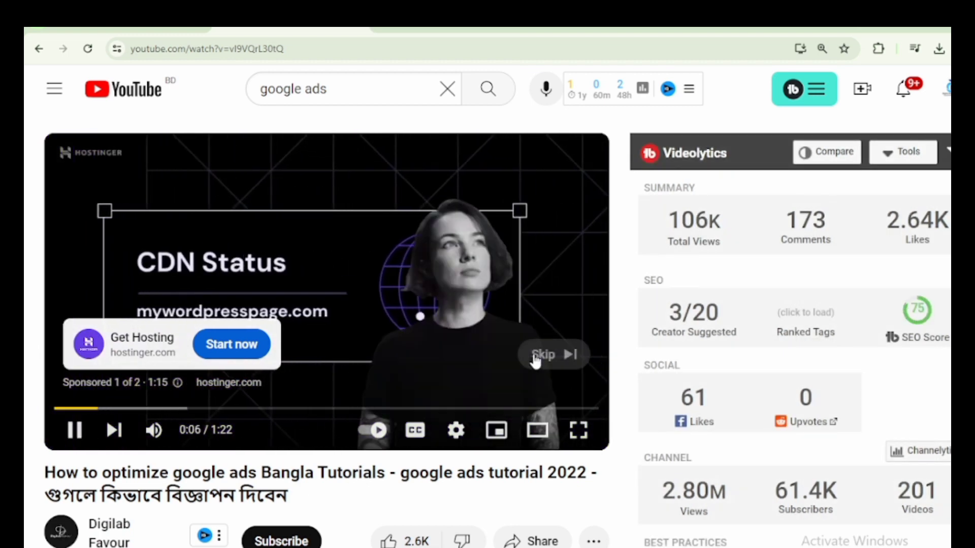
left_click(551, 355)
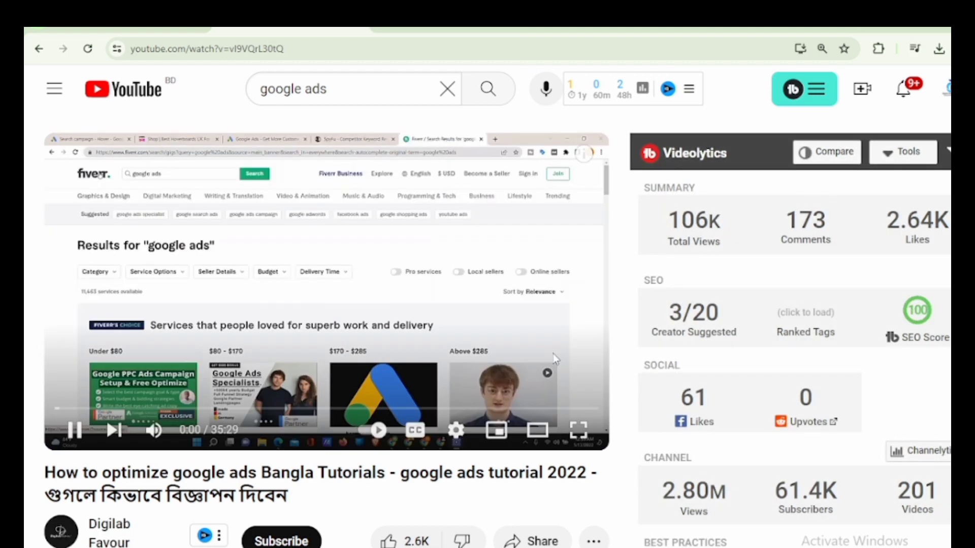
left_click(38, 51)
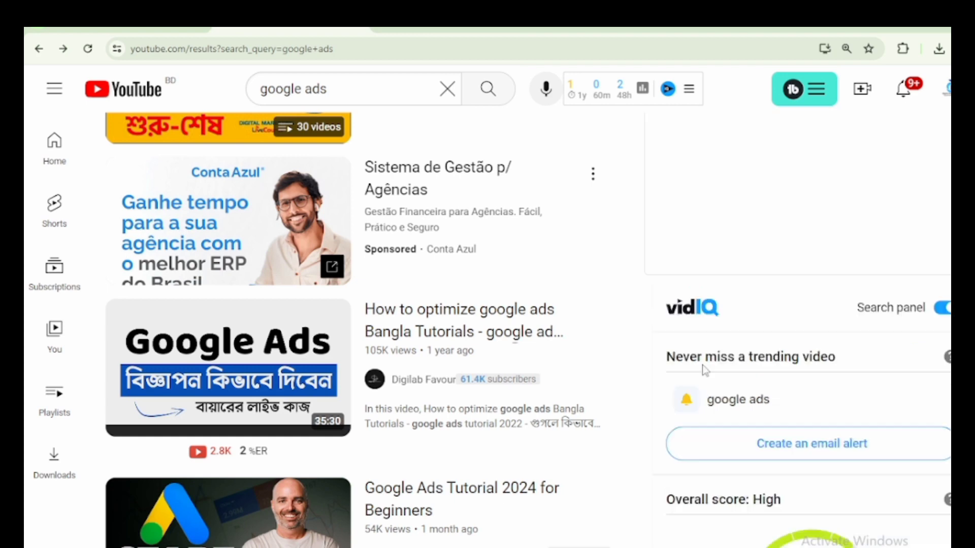
Step: Leave the search results and reopen the Digital Marketing Expert channel page from the browser's start page
left_click(33, 51)
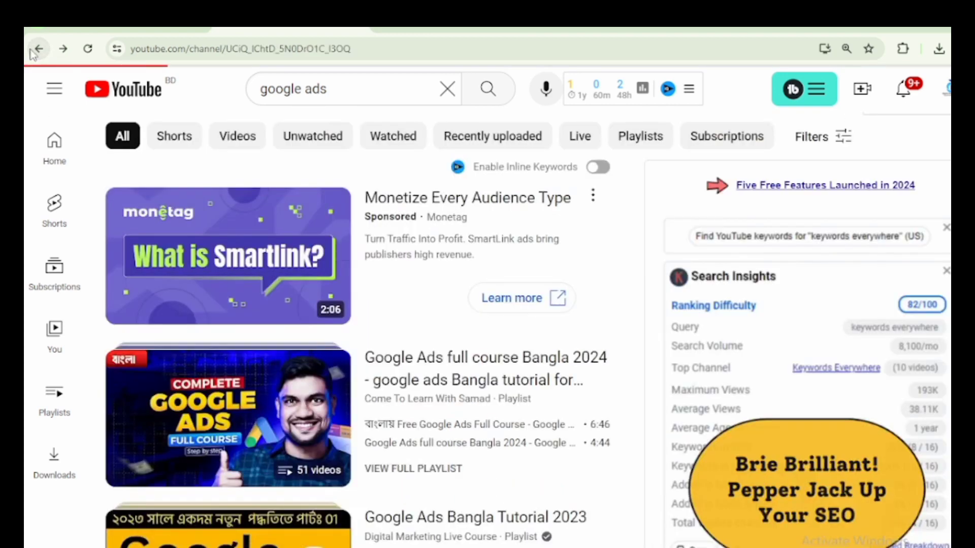
left_click(33, 51)
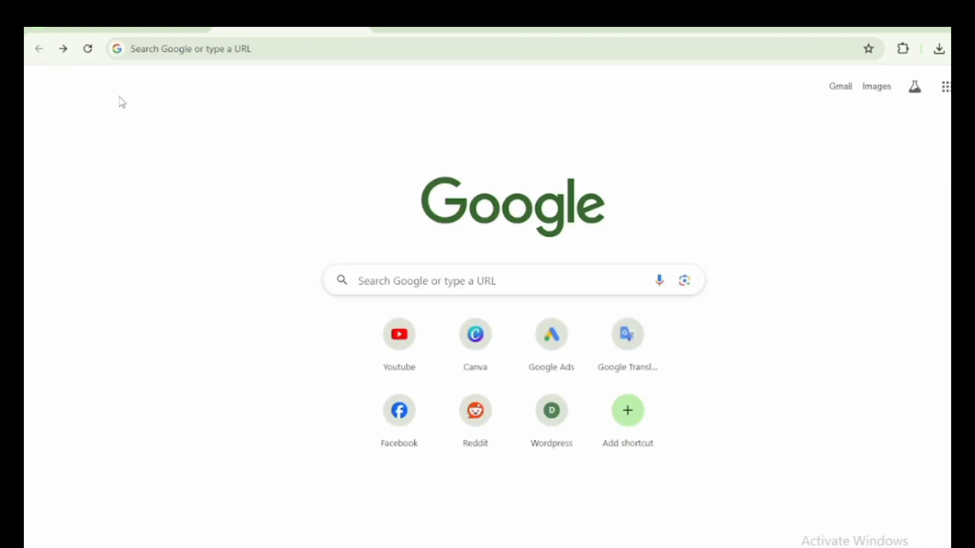
left_click(399, 361)
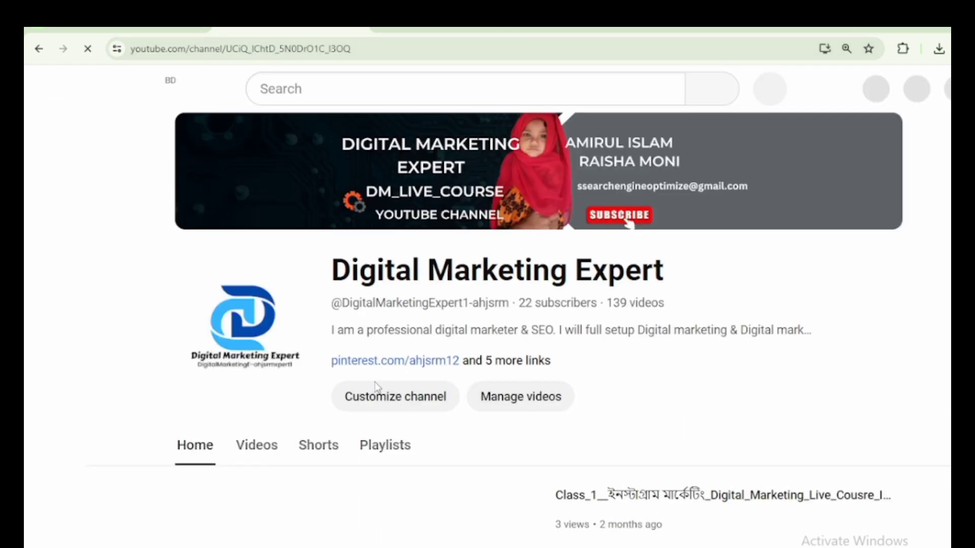
Step: Switch to Google Translate and highlight the words about the skip ad video in the first line of the source text
left_click(130, 21)
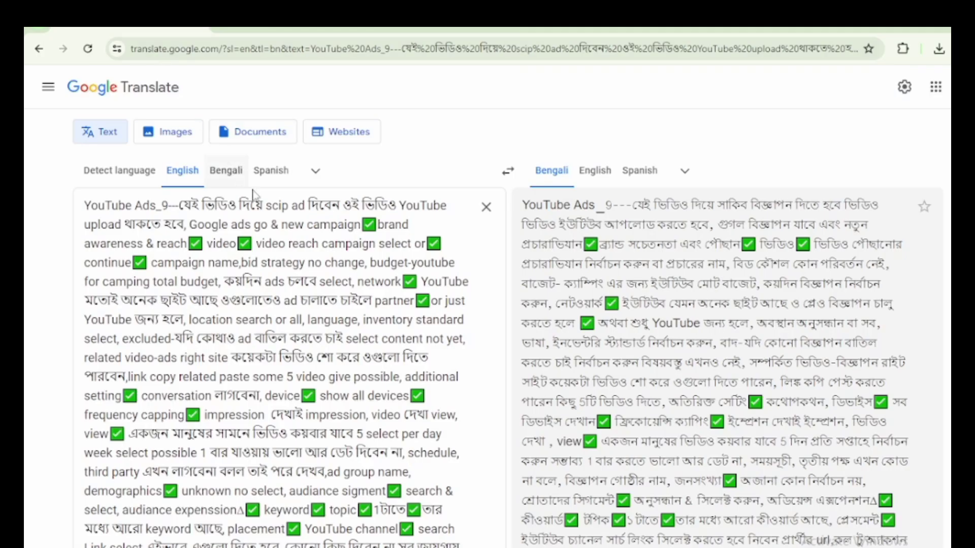
left_click_drag(278, 200, 397, 202)
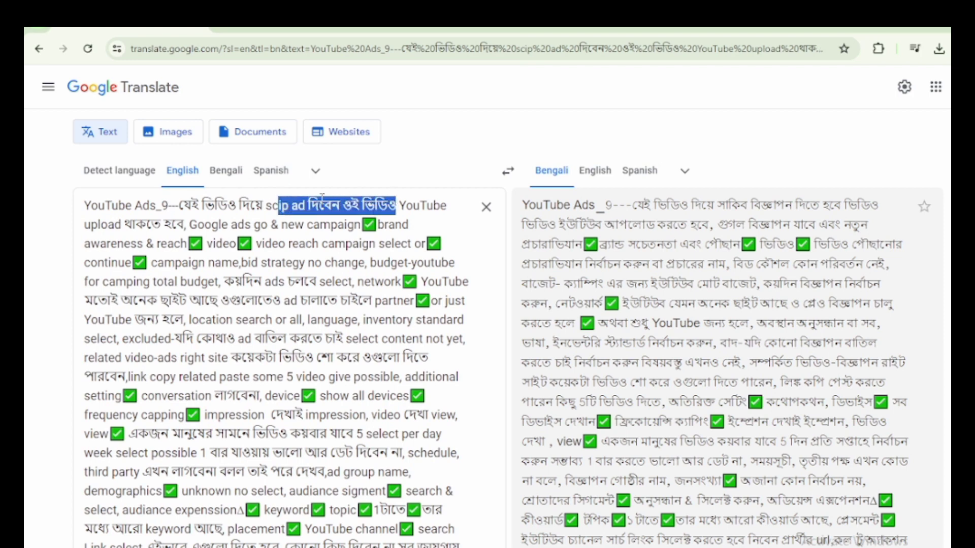
left_click(397, 203)
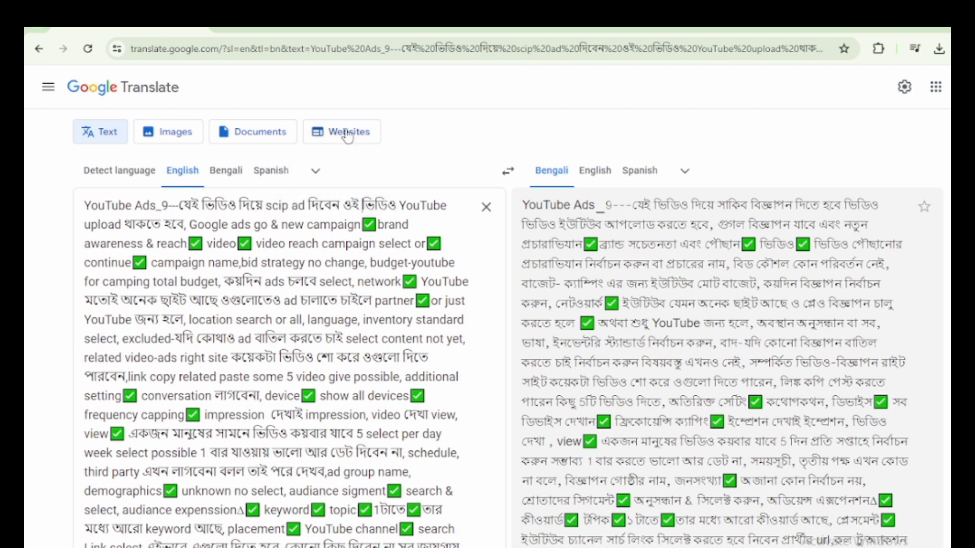
Step: Switch to the YouTube channel page and examine its For You, Shorts and Videos sections and the Channelytics statistics
left_click(292, 21)
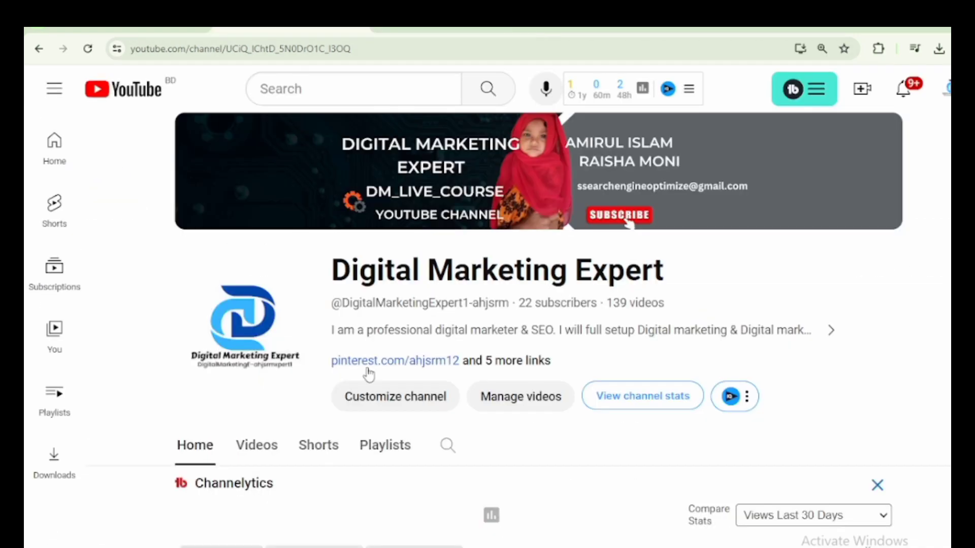
scroll(370, 374, "down", 10)
scroll(427, 463, "down", 10)
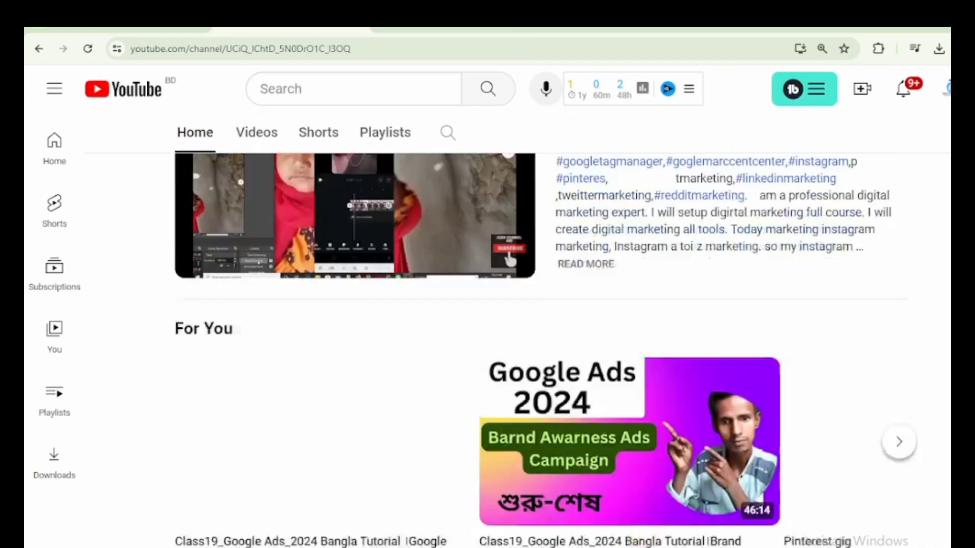
scroll(427, 463, "up", 4)
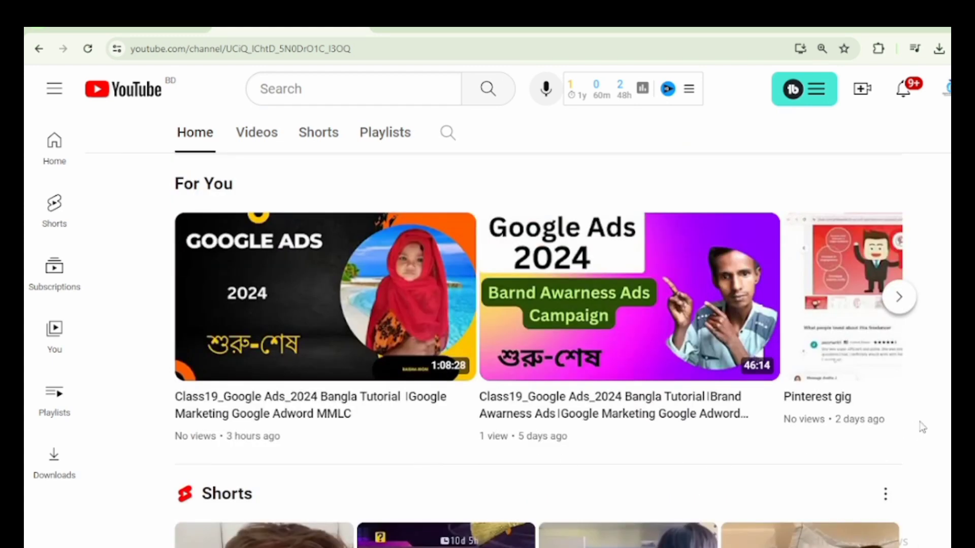
scroll(904, 422, "up", 9)
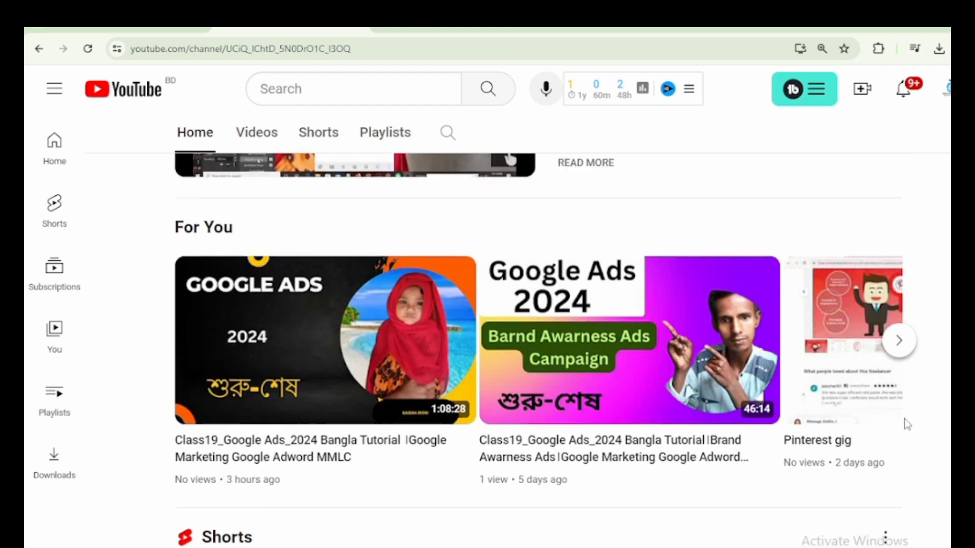
scroll(907, 424, "down", 9)
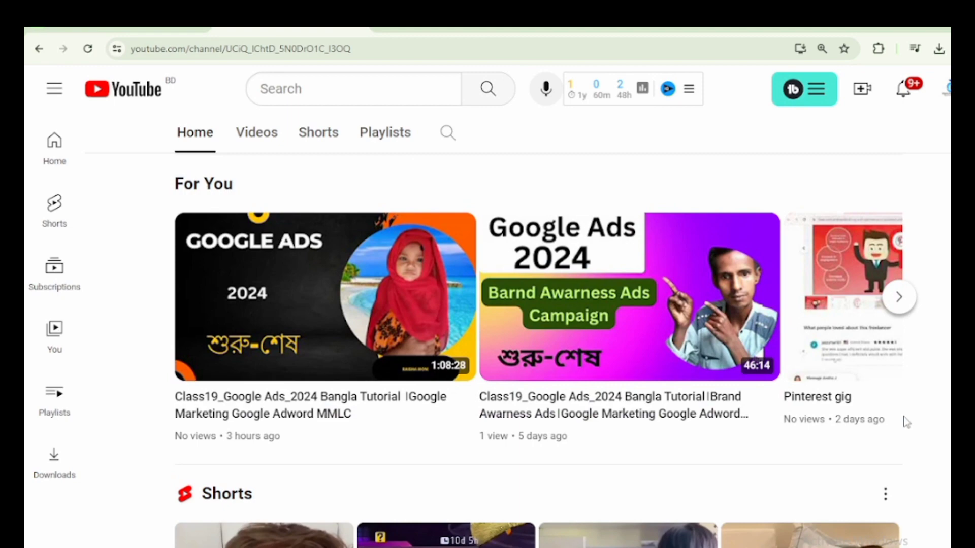
scroll(906, 423, "down", 5)
scroll(906, 422, "down", 5)
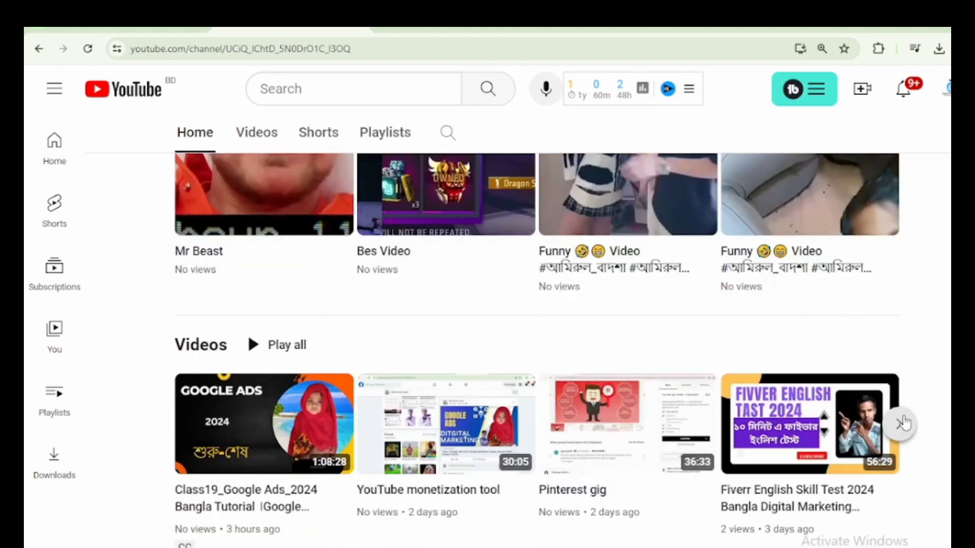
scroll(906, 423, "down", 4)
scroll(907, 422, "up", 18)
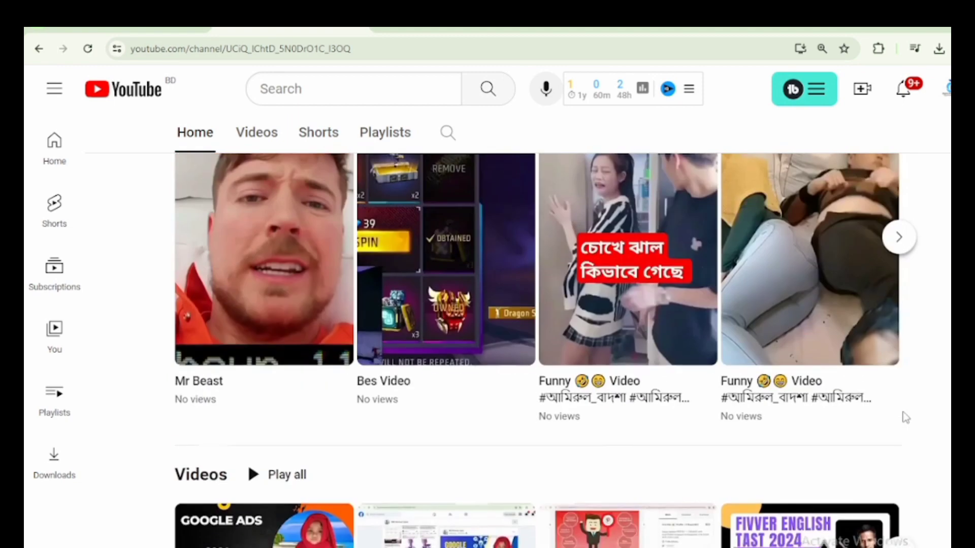
scroll(898, 343, "up", 12)
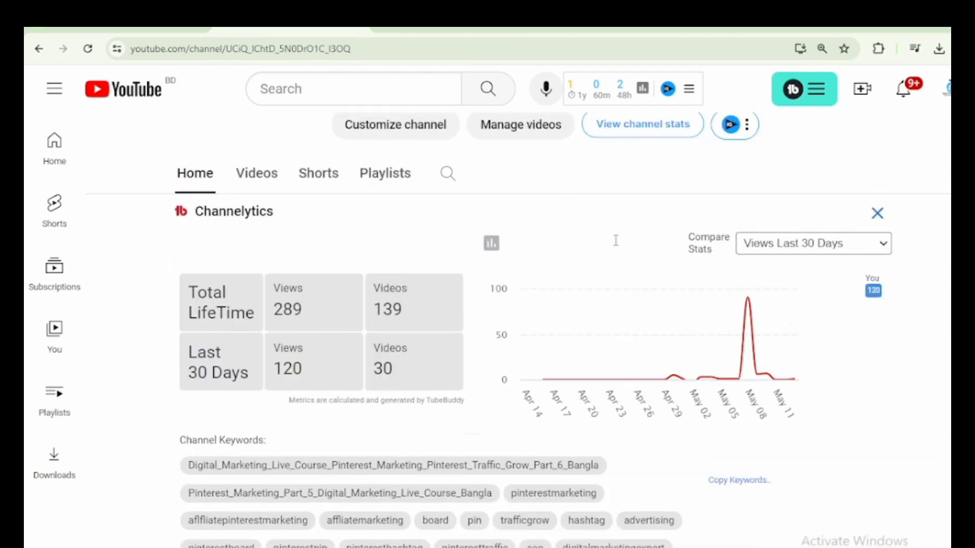
Step: Highlight "Google ads go" in the Google Translate source text and open the Google Ads overview in a new tab
left_click(109, 29)
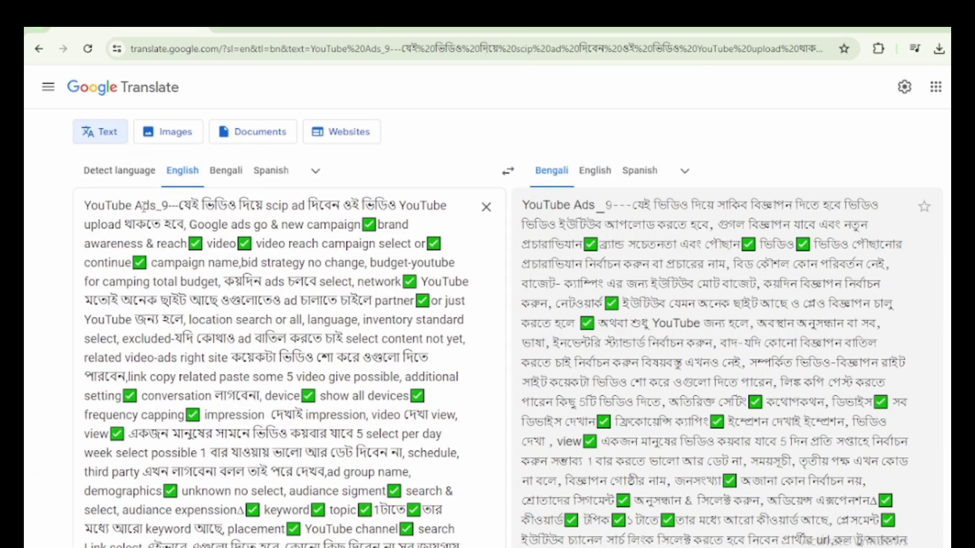
left_click_drag(186, 224, 273, 224)
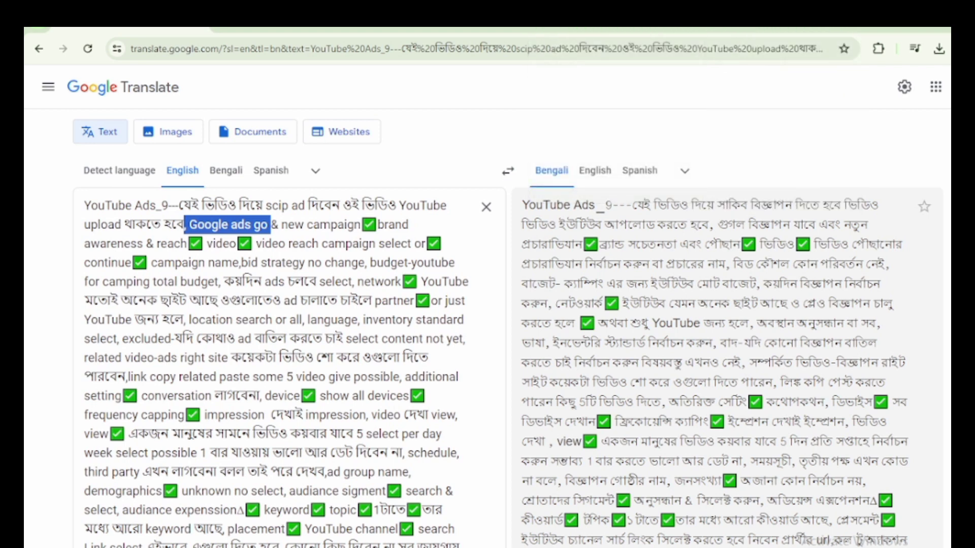
key("ctrl+t")
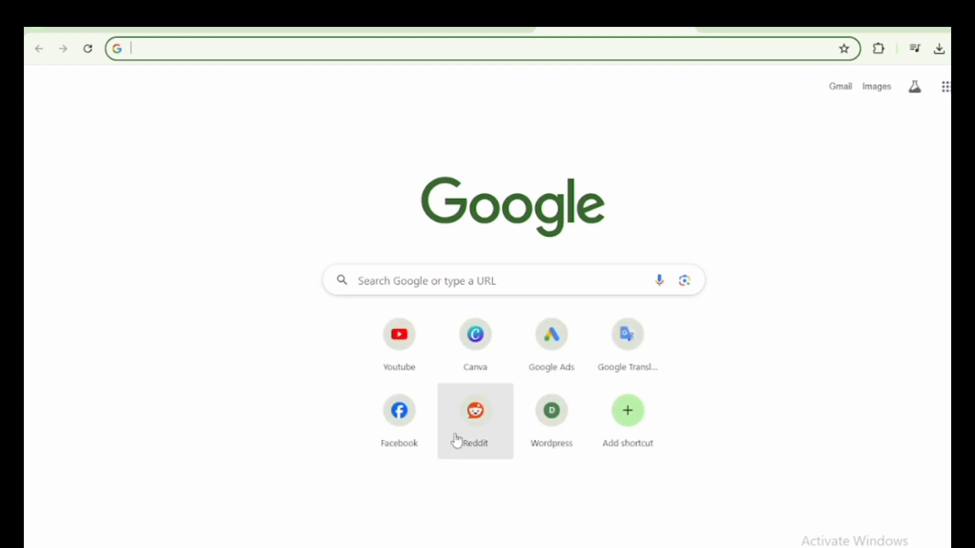
left_click(538, 351)
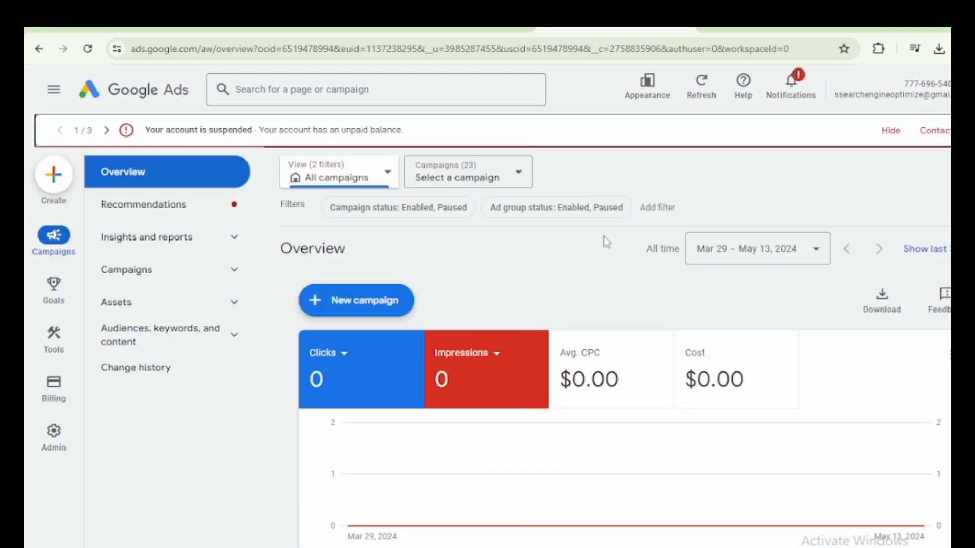
left_click(155, 28)
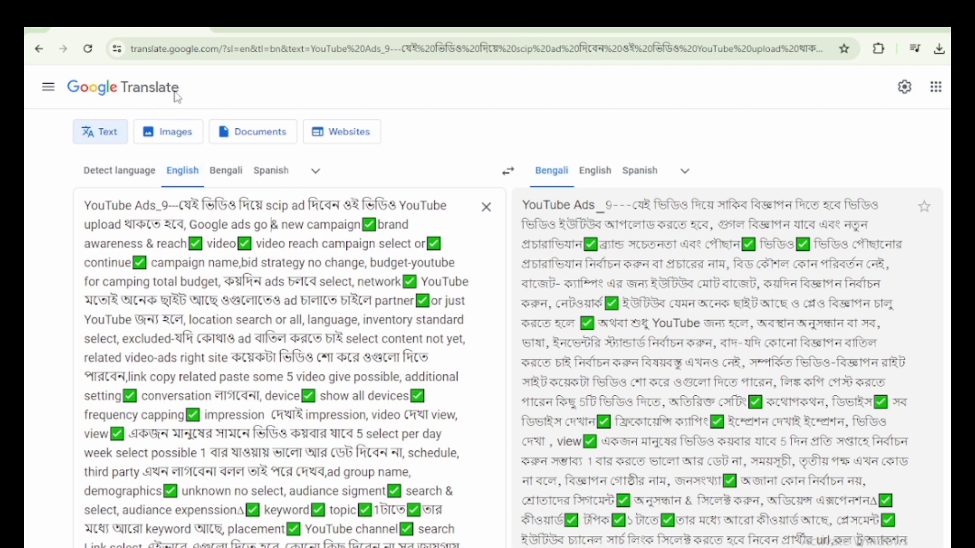
left_click(571, 29)
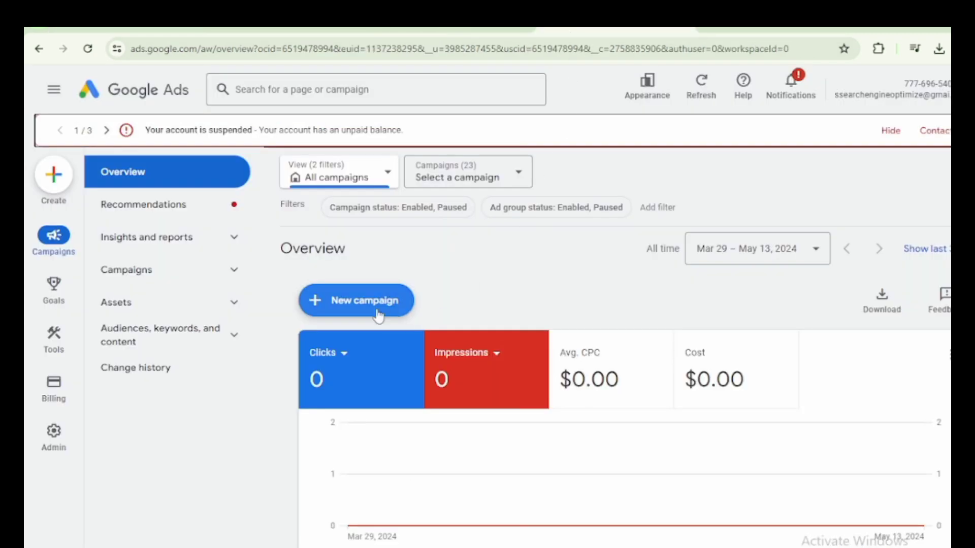
Step: Start a new campaign with the Awareness and consideration objective
left_click(357, 309)
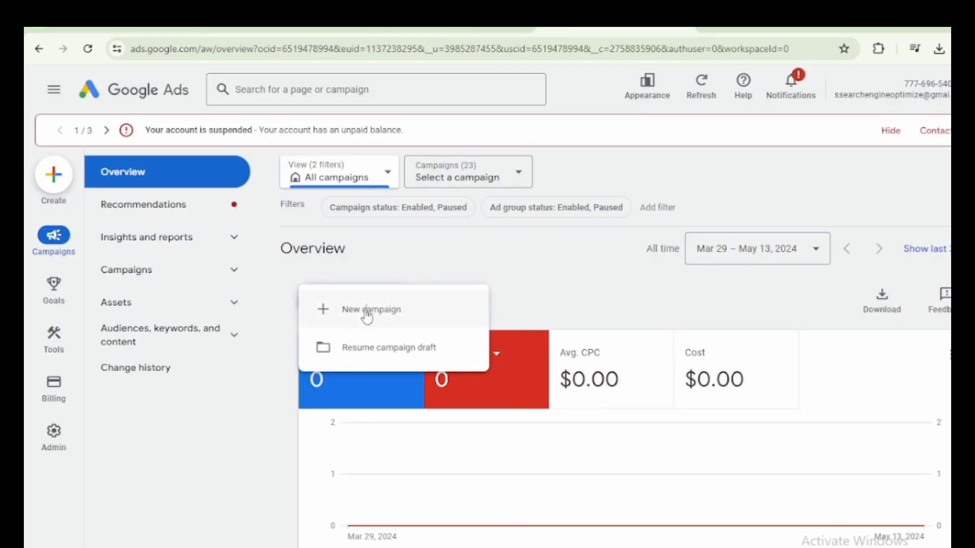
left_click(363, 312)
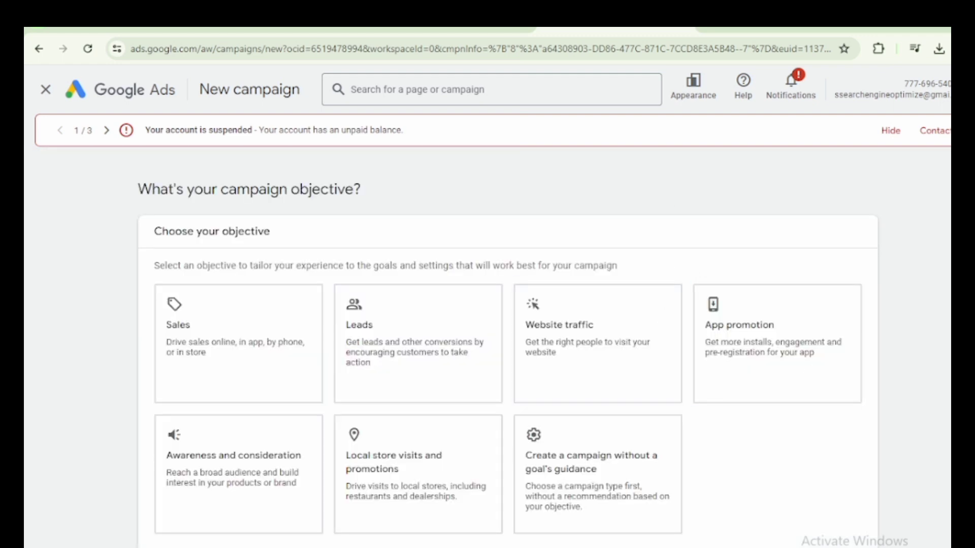
left_click(225, 472)
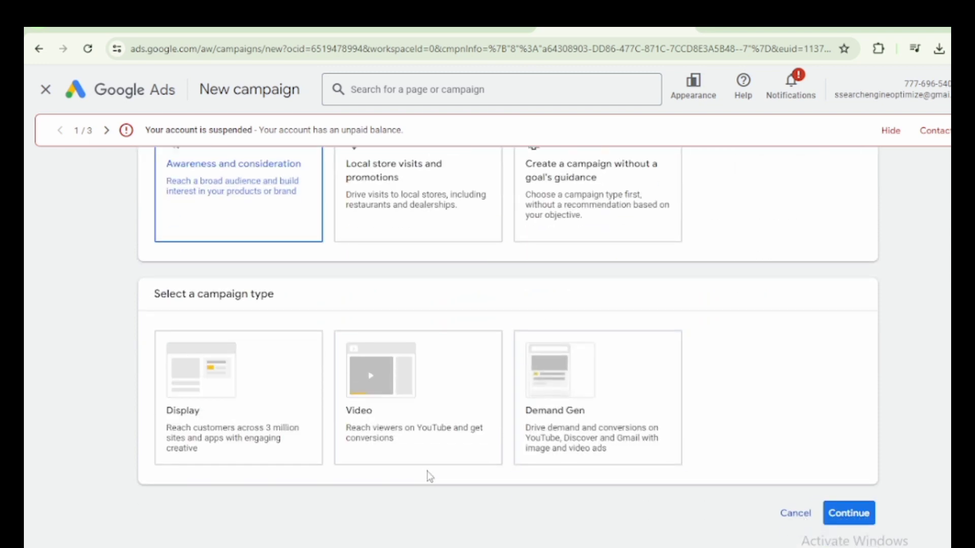
Step: Compare the Video, Demand Gen and Display campaign types and copy the description of the Display type
left_click(439, 449)
left_click(529, 428)
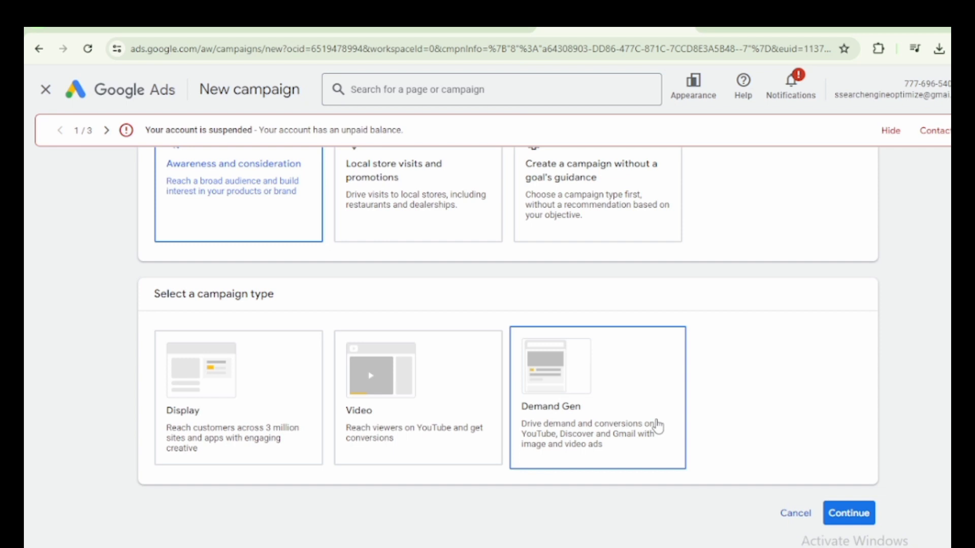
left_click(257, 429)
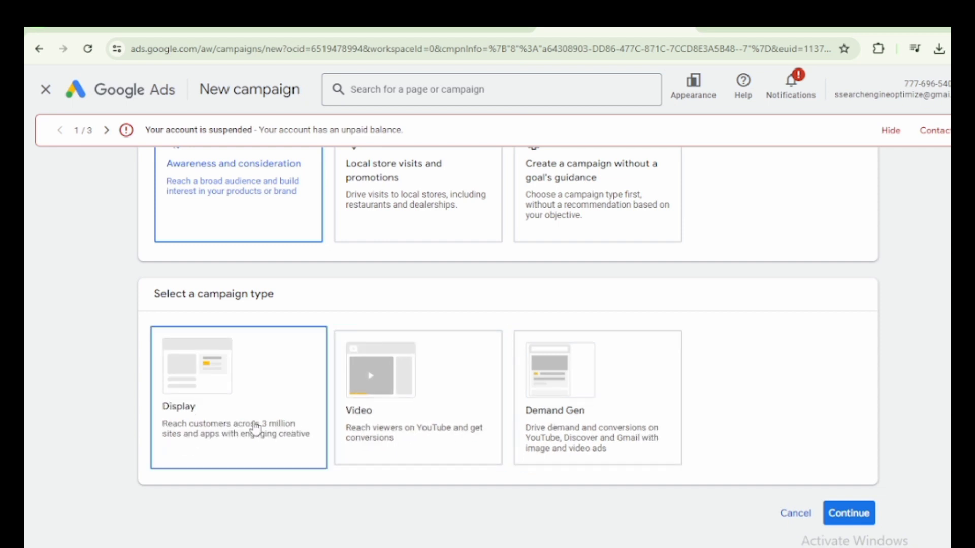
left_click_drag(309, 435, 161, 431)
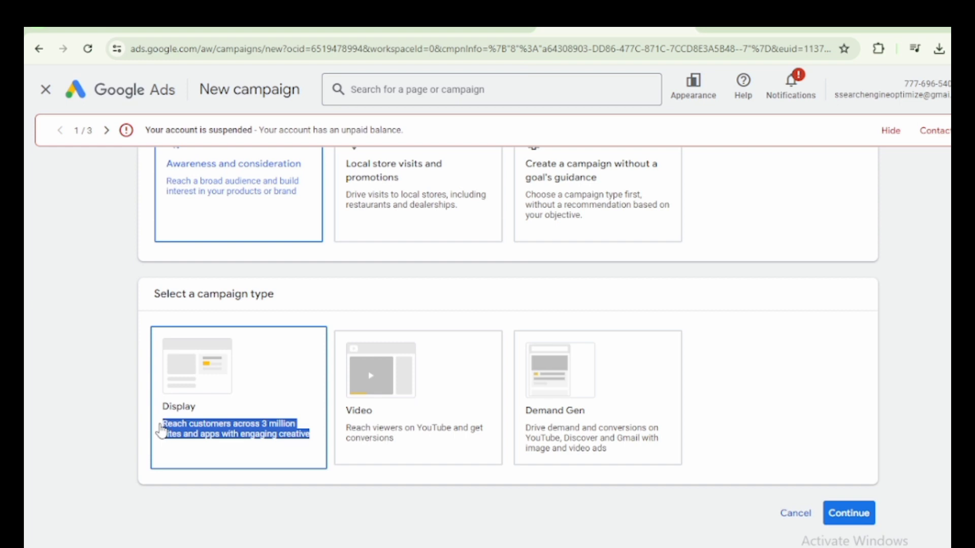
right_click(203, 430)
left_click(287, 254)
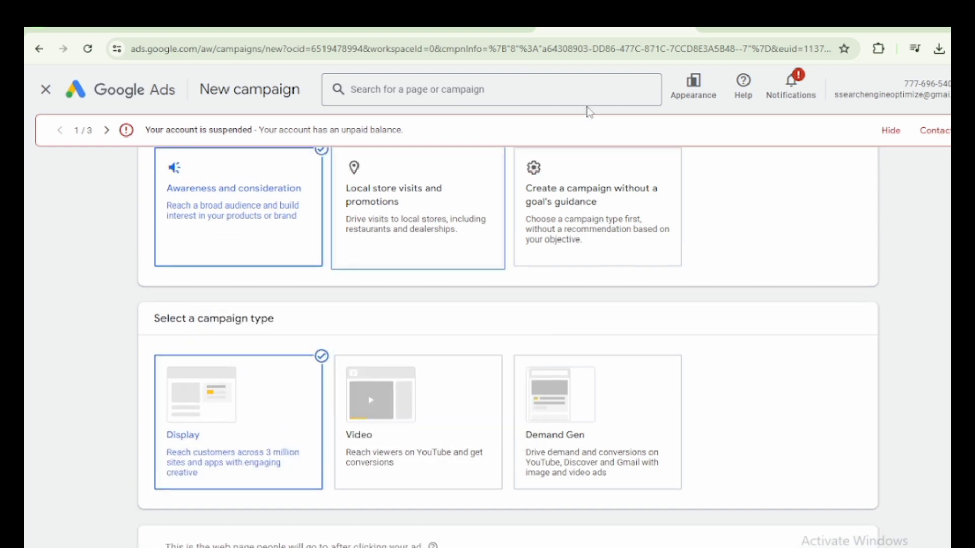
Step: Open Google Translate in a new tab and translate the copied Display description from English to Bengali
key("ctrl+t")
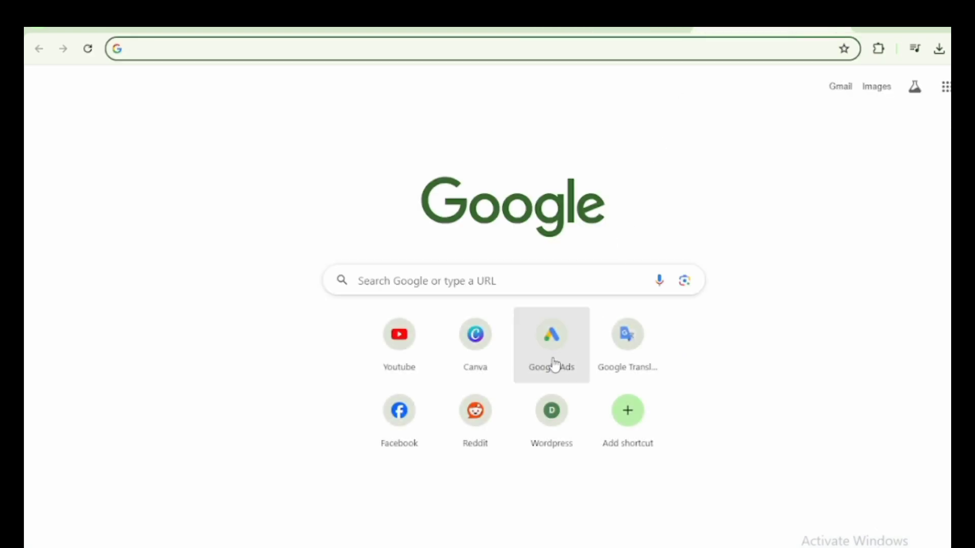
left_click(629, 345)
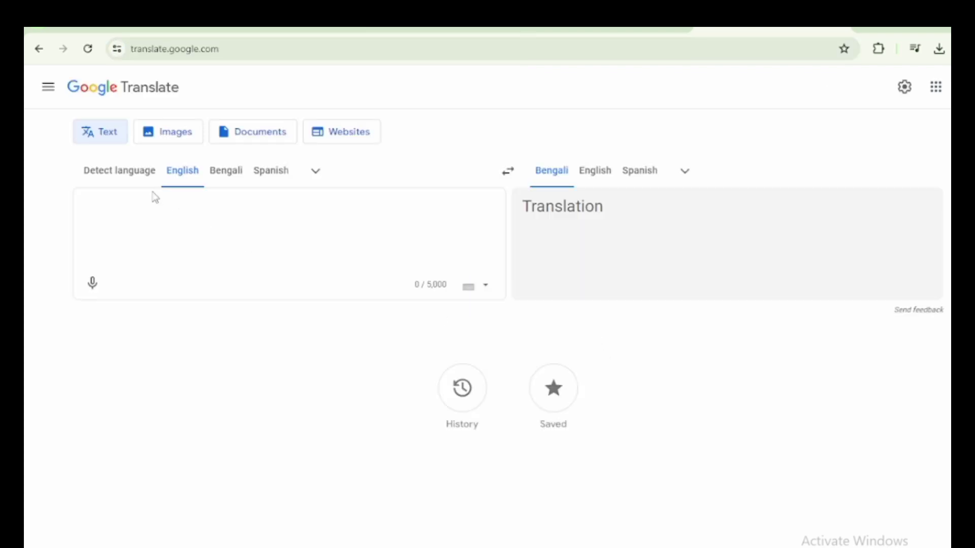
right_click(87, 209)
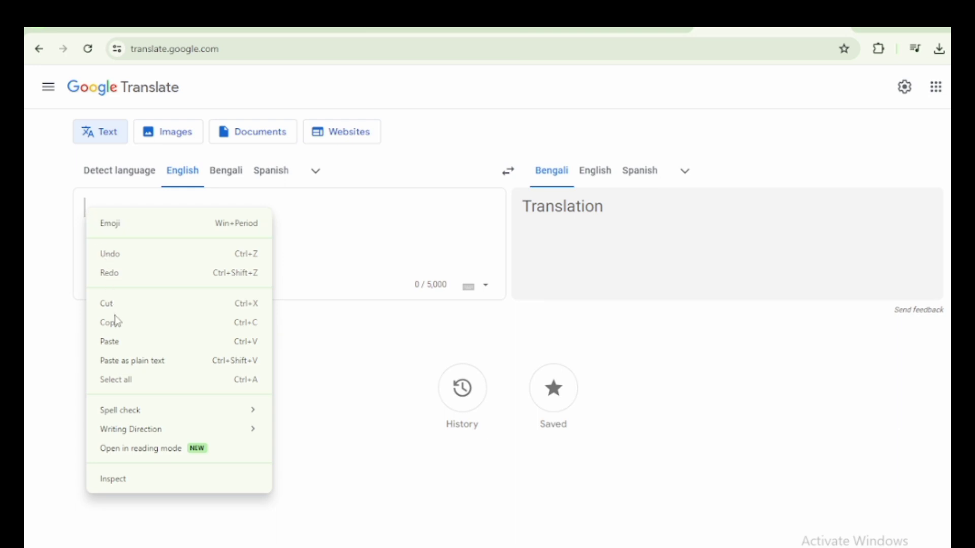
left_click(117, 339)
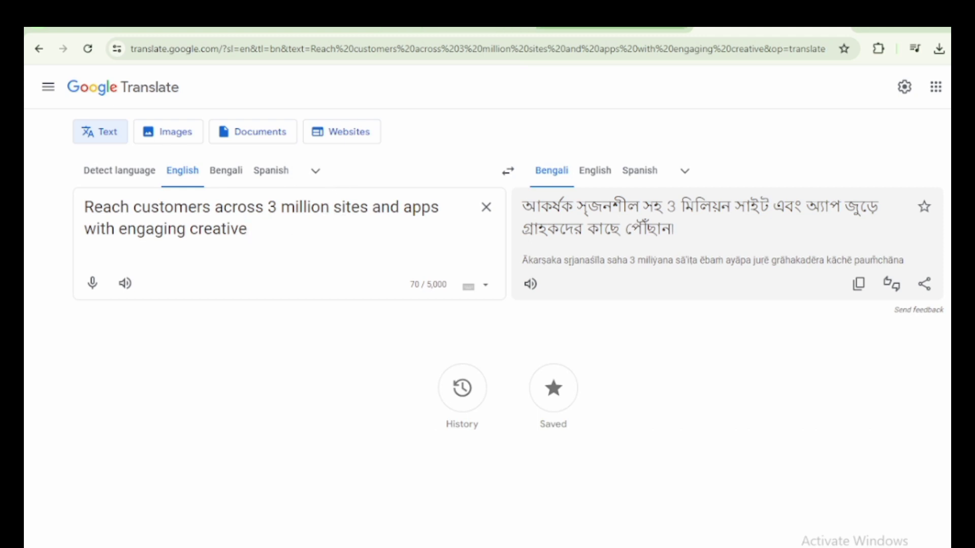
Step: Return to the new campaign in Google Ads and choose Video as the campaign type
left_click(584, 29)
left_click_drag(135, 462, 218, 436)
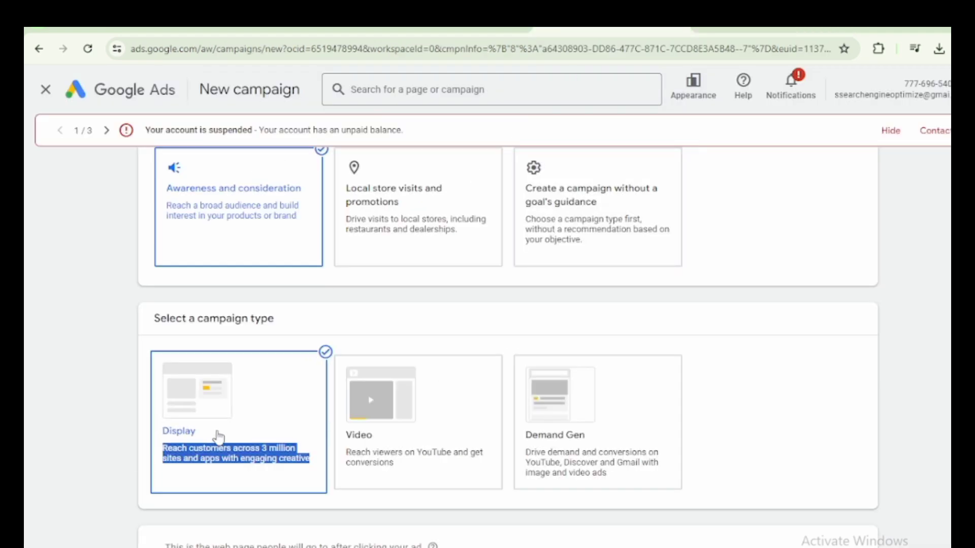
scroll(524, 444, "down", 3)
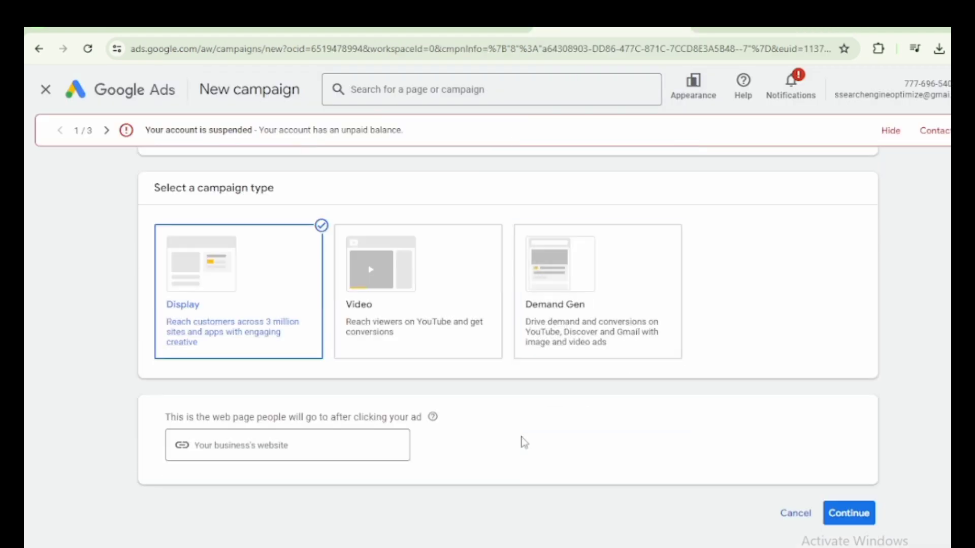
left_click(379, 314)
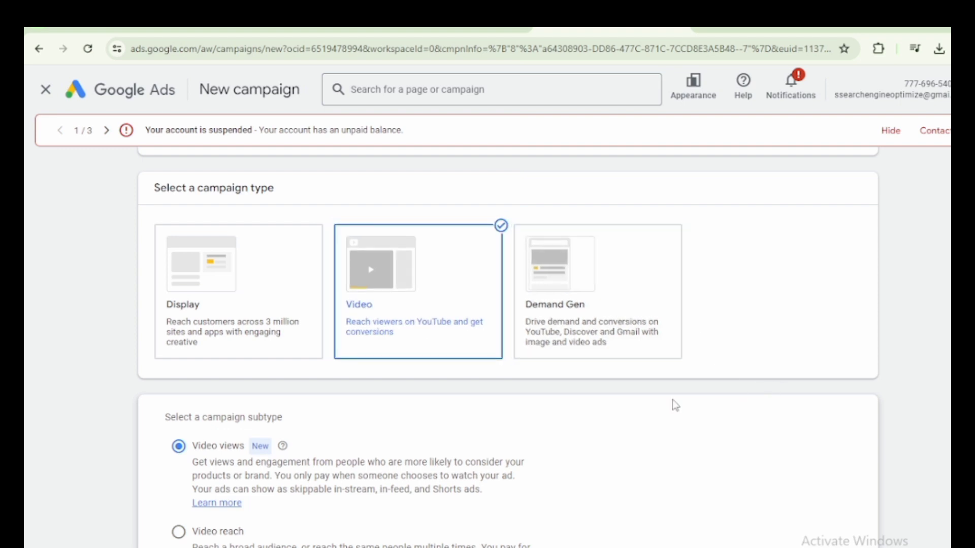
Step: Choose Video reach as the campaign subtype and check the choice against the YouTube Ads notes in Google Translate
scroll(675, 405, "down", 5)
scroll(583, 394, "up", 4)
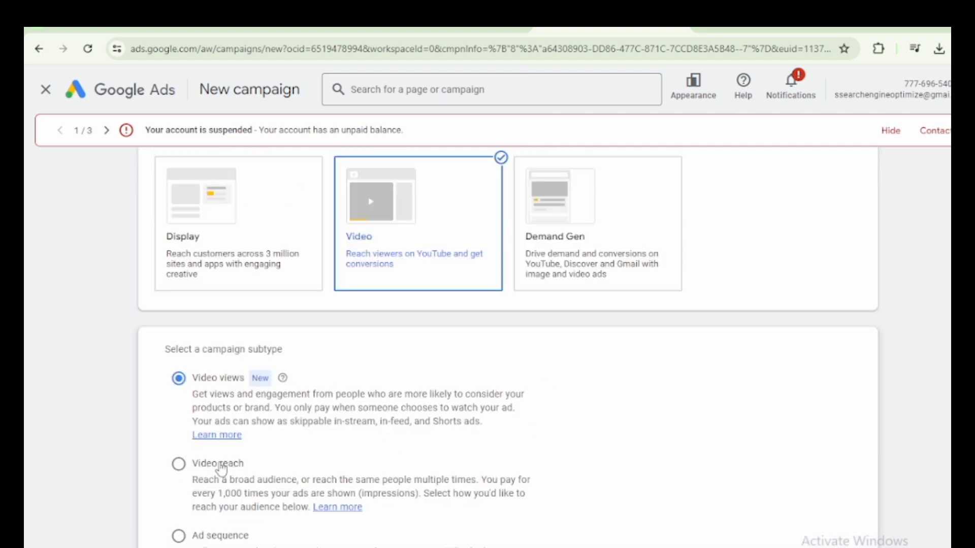
left_click(175, 465)
key("ctrl+Tab")
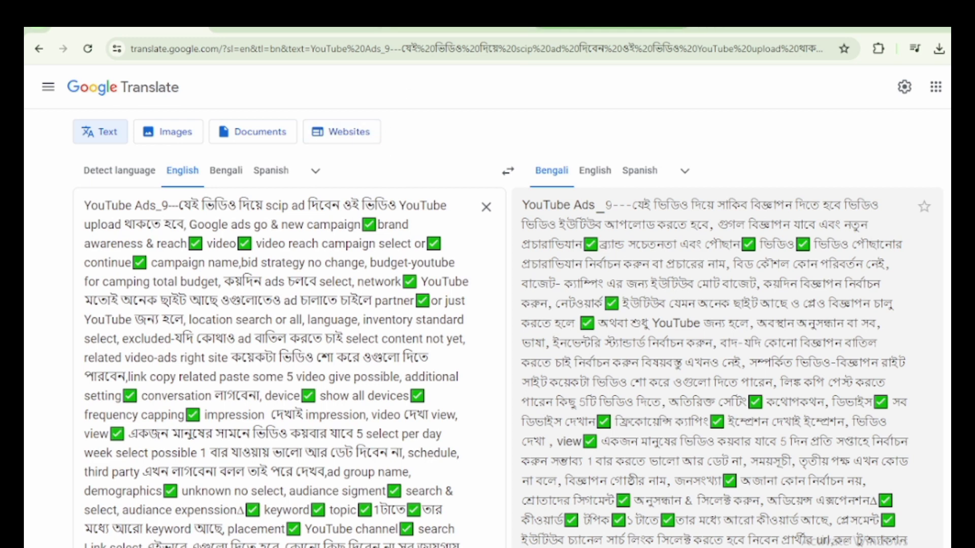
left_click(609, 28)
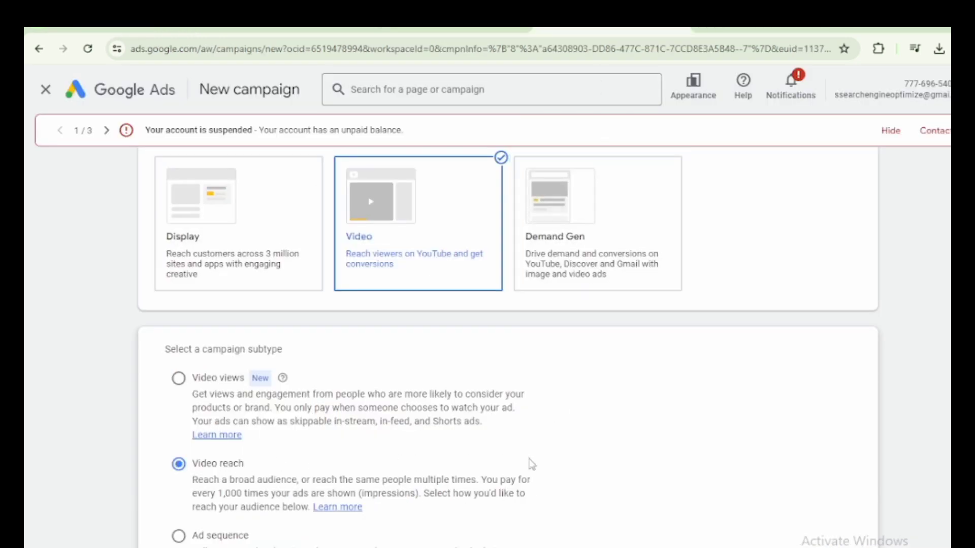
Step: Examine the video campaign subtypes and highlight the Ad sequence description and the ad formats it mentions
scroll(763, 464, "down", 3)
scroll(763, 464, "up", 3)
scroll(266, 468, "down", 3)
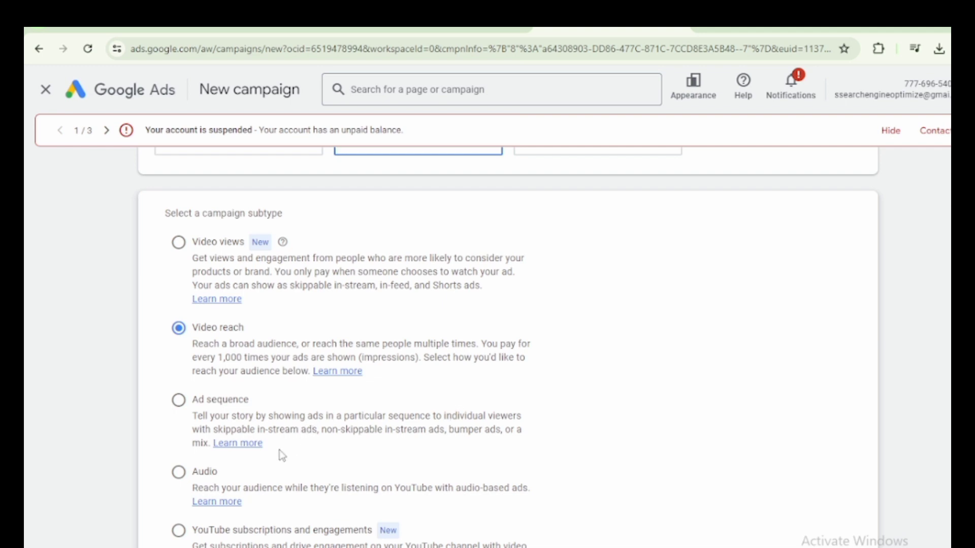
left_click_drag(262, 443, 174, 427)
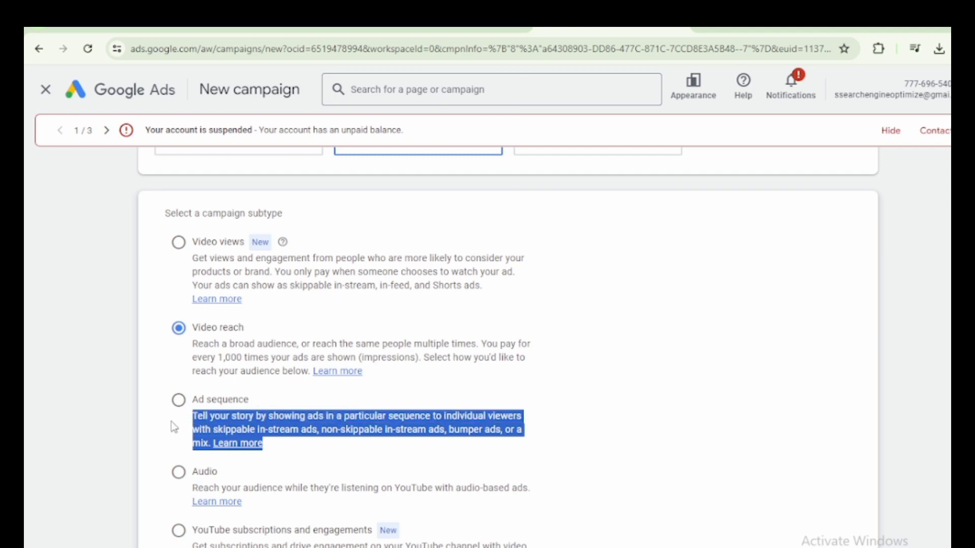
left_click(173, 428)
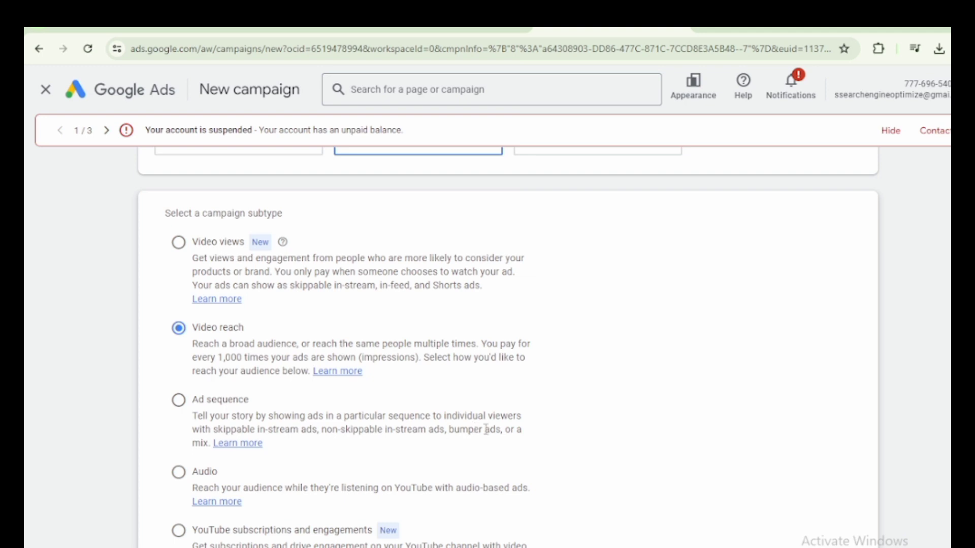
left_click_drag(522, 430, 237, 429)
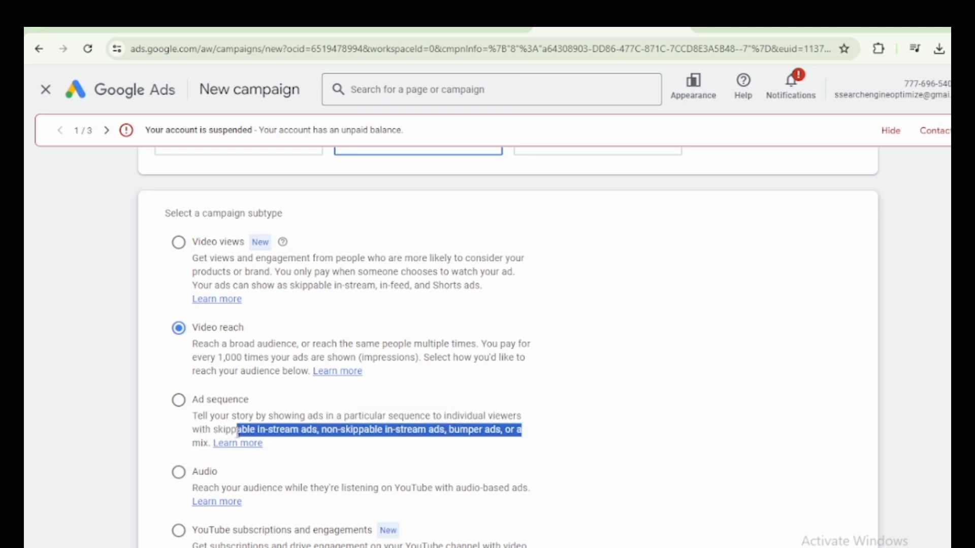
left_click(310, 456)
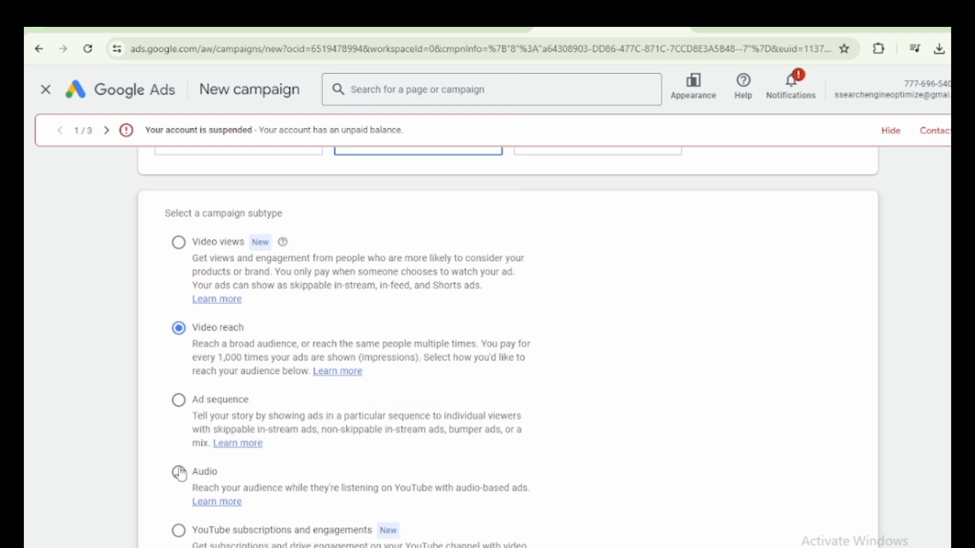
Step: Alternate the campaign subtype between YouTube subscriptions and engagements and Video reach, ending on YouTube subscriptions and engagements
scroll(238, 462, "down", 3)
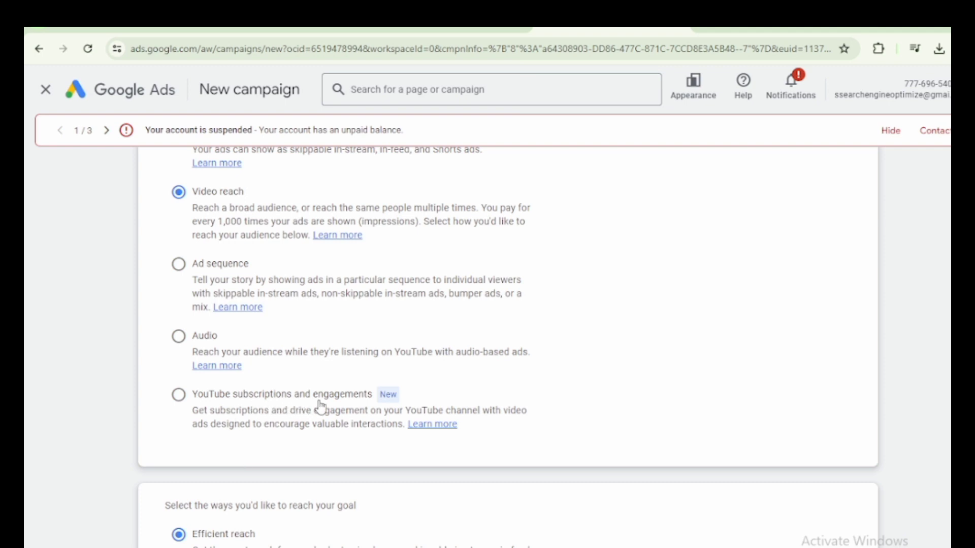
left_click(179, 400)
scroll(266, 413, "up", 4)
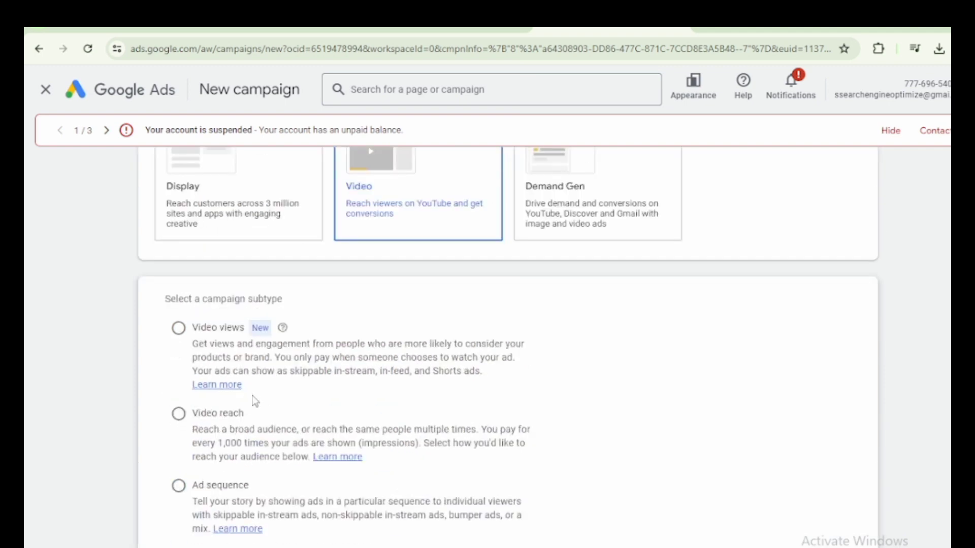
left_click(179, 414)
scroll(264, 438, "down", 3)
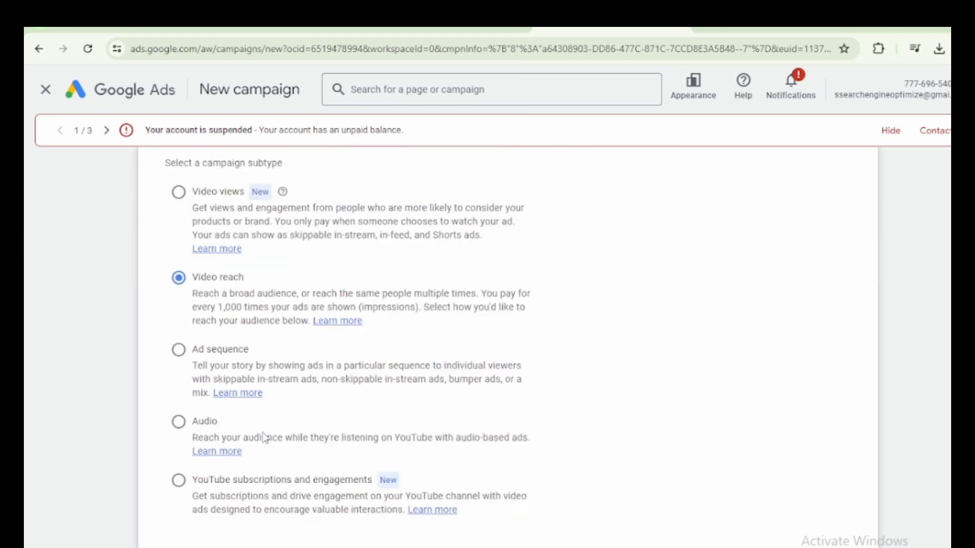
scroll(264, 437, "down", 3)
left_click(178, 342)
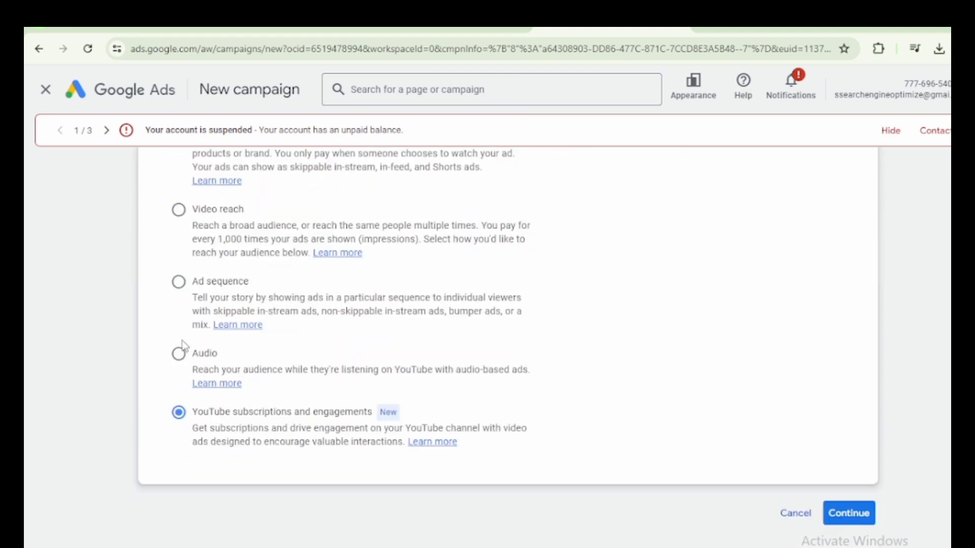
Step: Compare the Video reach subtype with YouTube subscriptions and engagements in the list of campaign subtypes
scroll(186, 347, "up", 7)
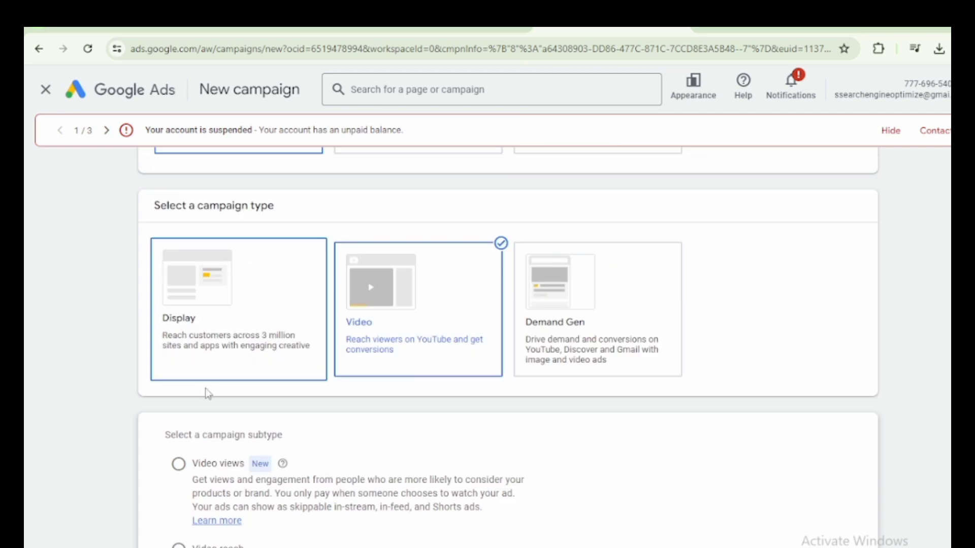
scroll(206, 391, "down", 2)
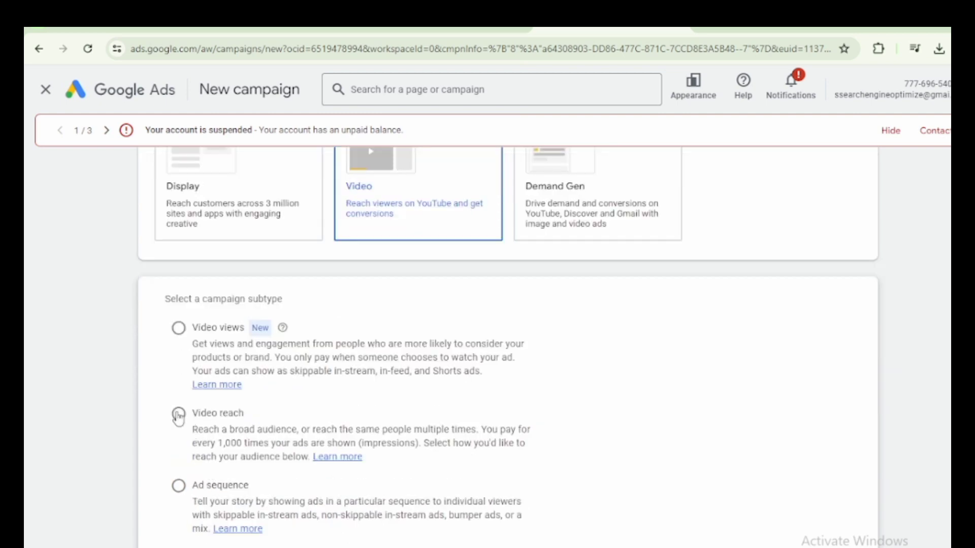
scroll(178, 417, "down", 4)
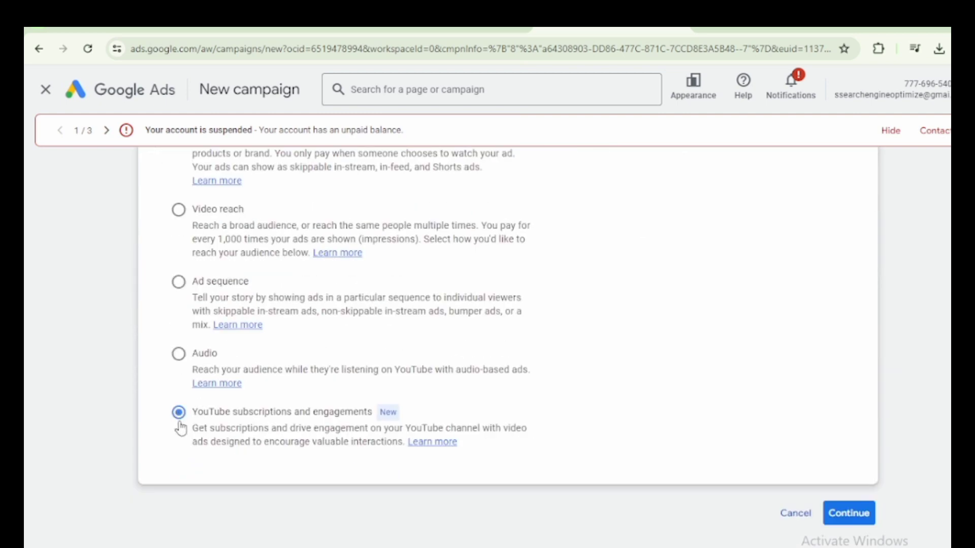
scroll(181, 429, "up", 4)
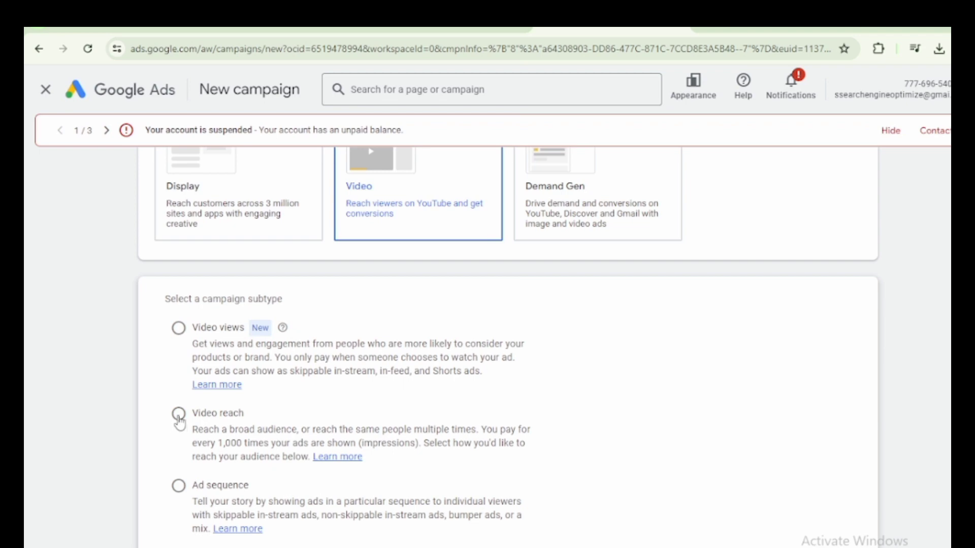
scroll(179, 423, "down", 4)
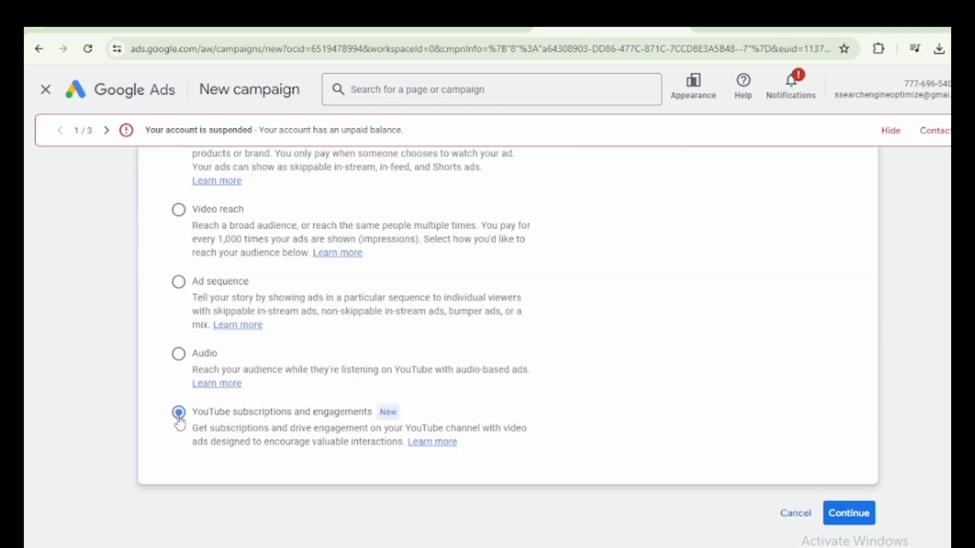
scroll(178, 412, "up", 3)
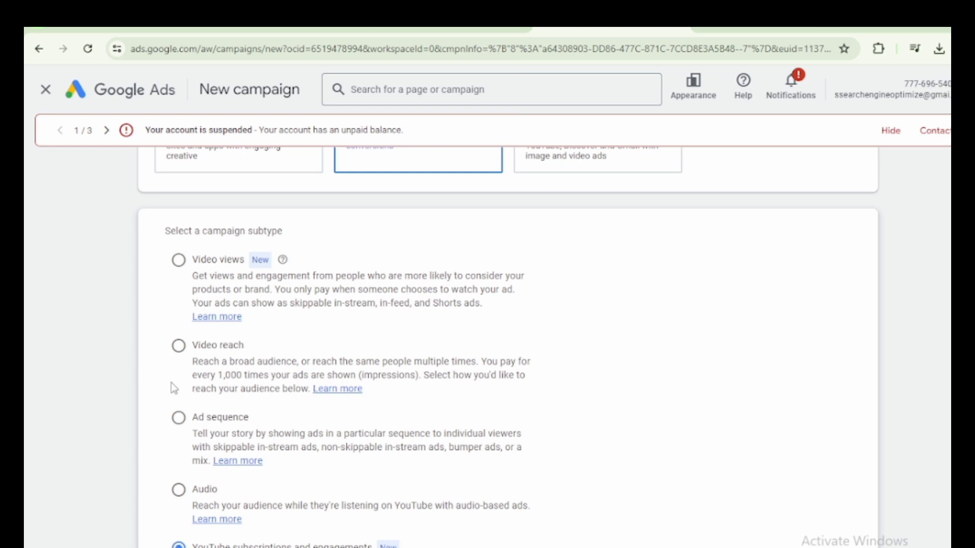
scroll(174, 389, "down", 3)
scroll(174, 389, "up", 3)
Step: Set the campaign subtype back to Video reach and review the ways to reach the goal
left_click(179, 345)
scroll(640, 380, "down", 4)
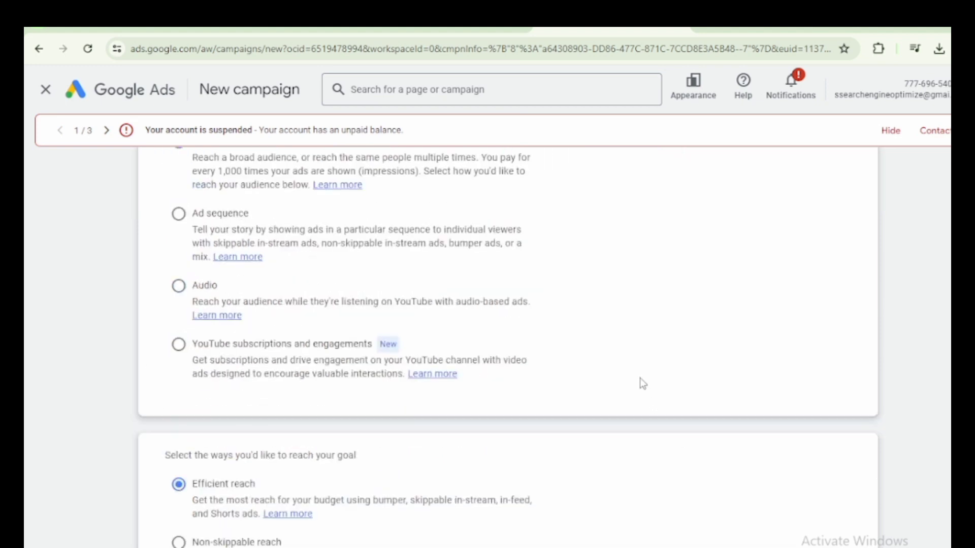
scroll(642, 382, "down", 3)
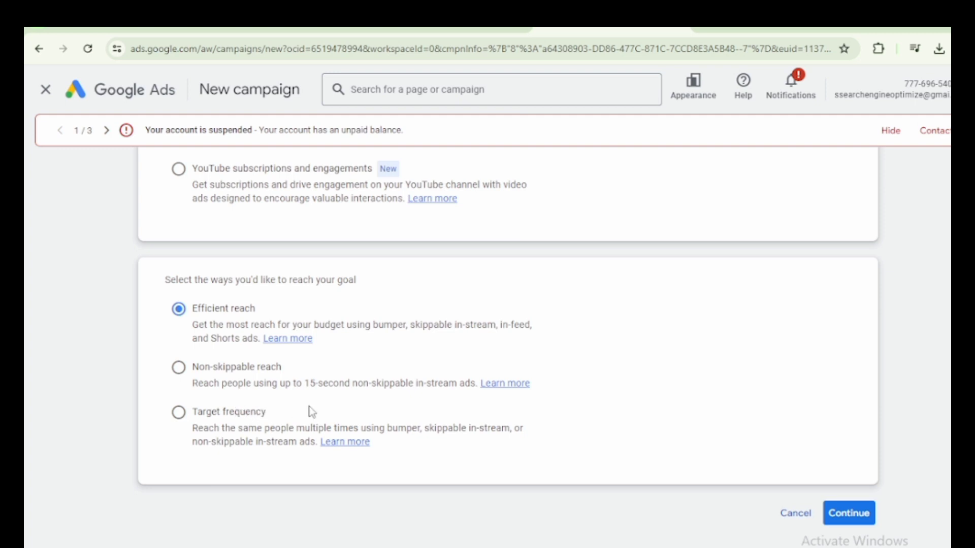
Step: Translate the word "Efficient" from the Efficient reach option into Bengali with Google Translate and return to the campaign setup in Google Ads
double_click(227, 308)
right_click(205, 315)
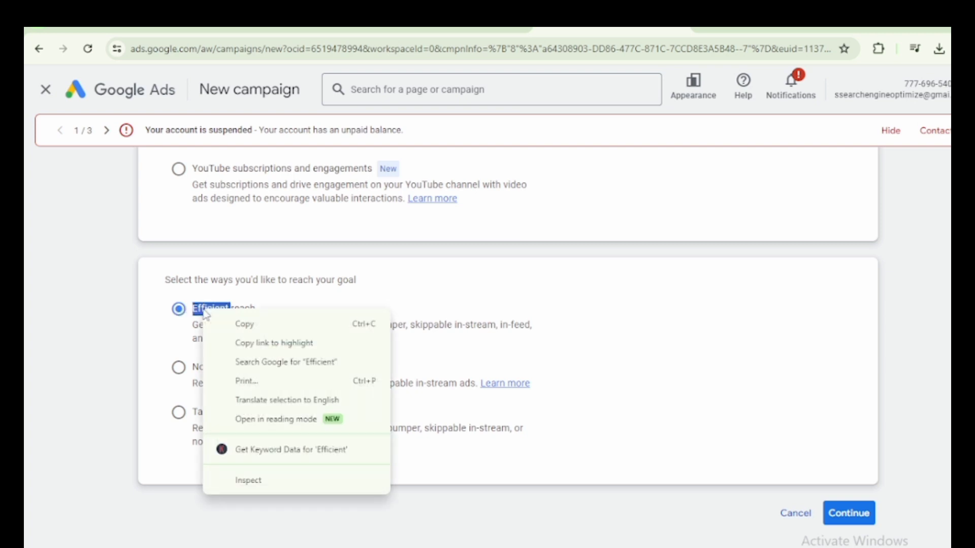
left_click(236, 325)
left_click(762, 29)
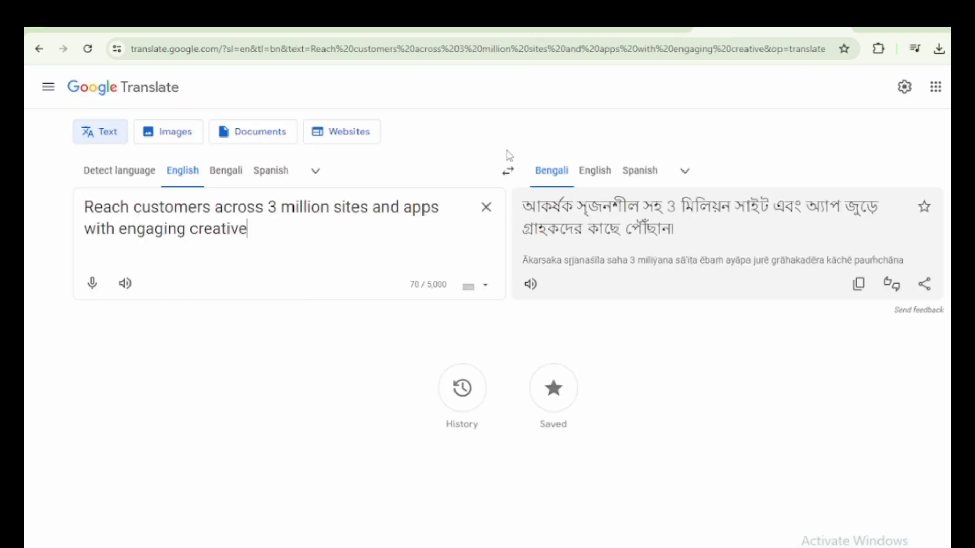
left_click(485, 206)
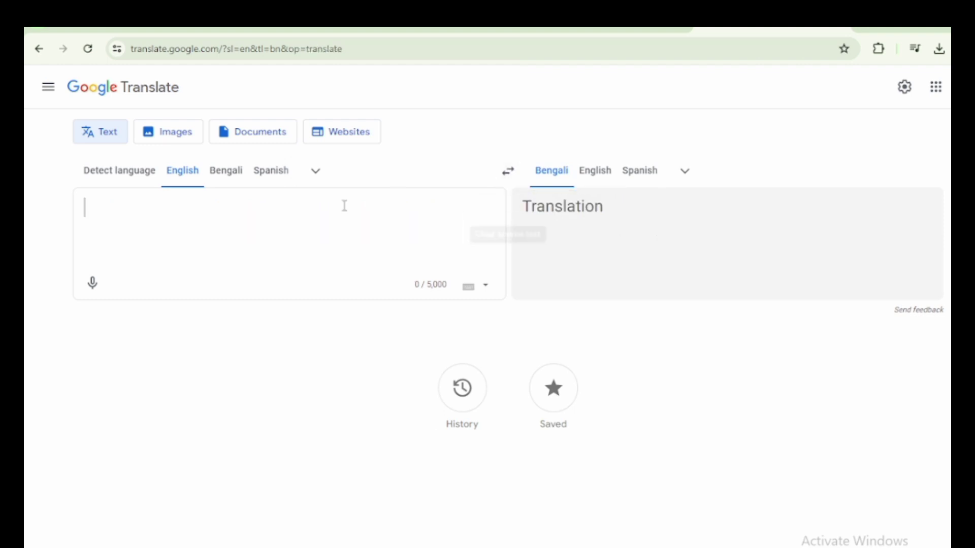
right_click(120, 210)
left_click(148, 345)
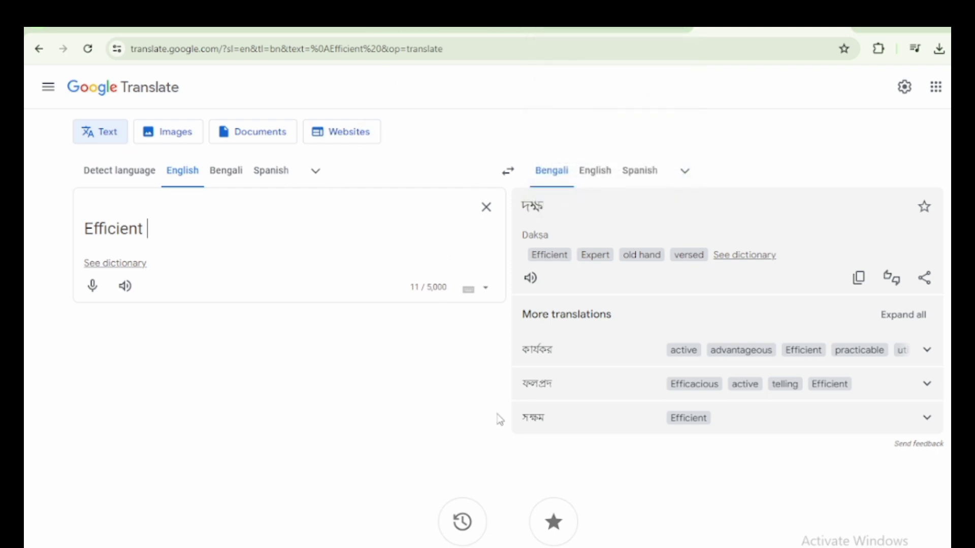
left_click(609, 25)
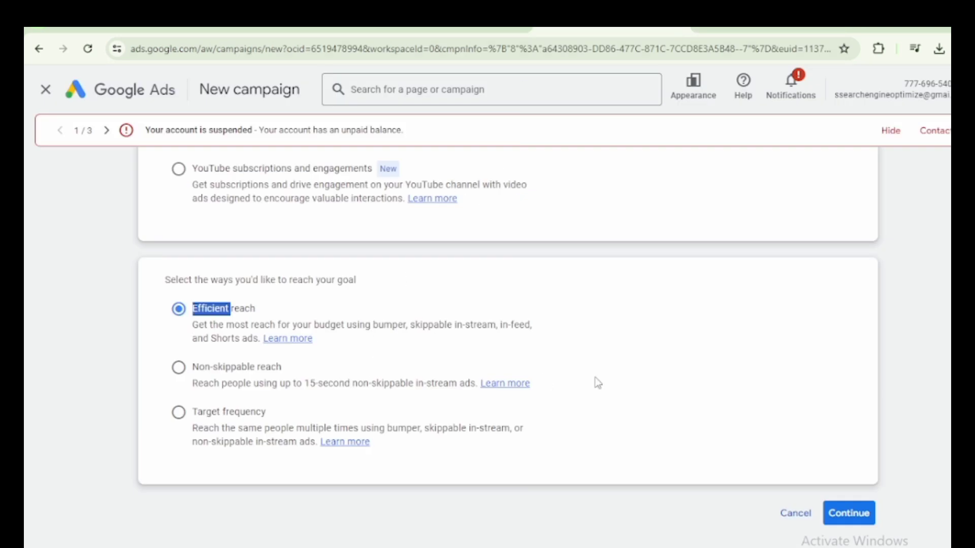
left_click(607, 376)
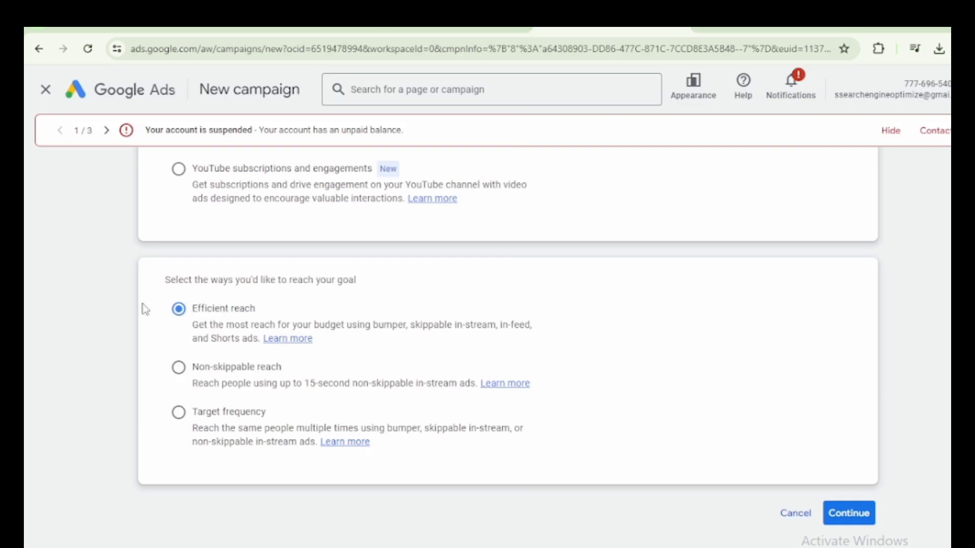
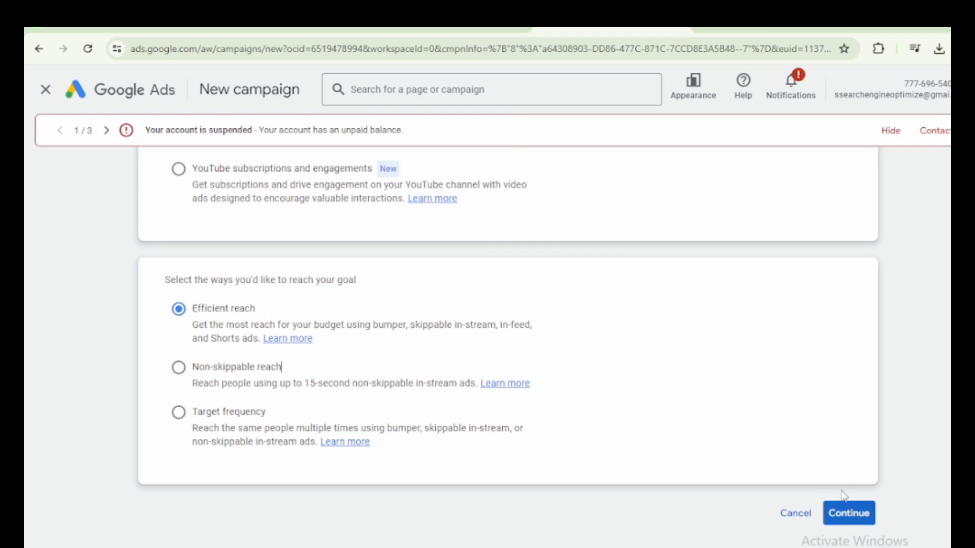
Step: Review the campaign subtypes and the ways to reach the goal, highlighting the Efficient reach description
scroll(607, 344, "up", 6)
scroll(589, 284, "down", 6)
scroll(587, 323, "up", 5)
scroll(586, 324, "up", 4)
scroll(585, 351, "down", 9)
left_click_drag(279, 368, 266, 366)
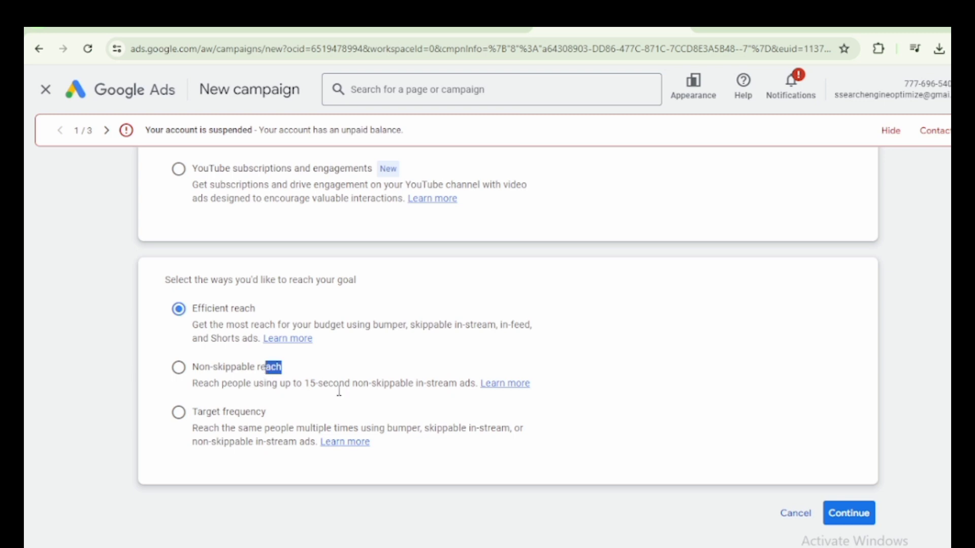
left_click(370, 395)
left_click_drag(370, 396, 384, 391)
left_click(322, 341)
left_click_drag(180, 331, 279, 339)
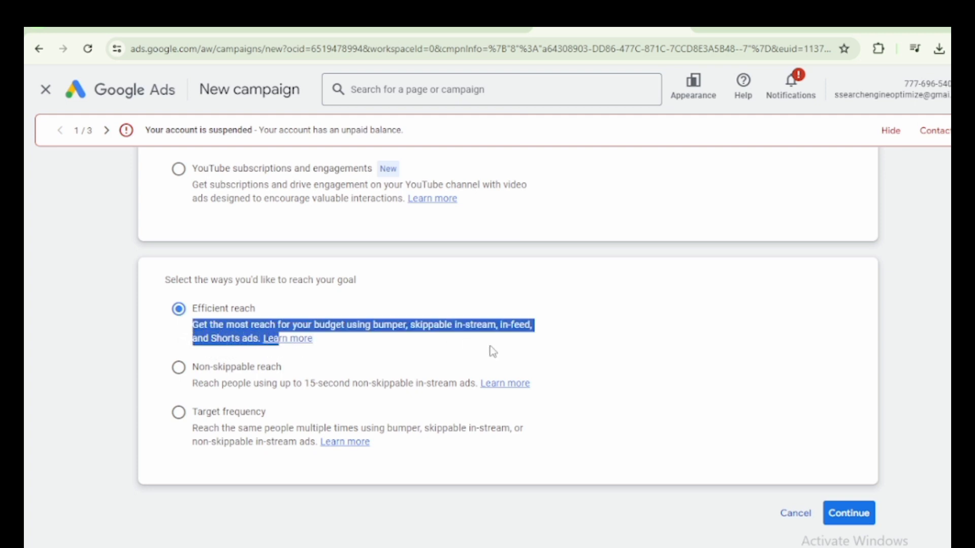
left_click(492, 351)
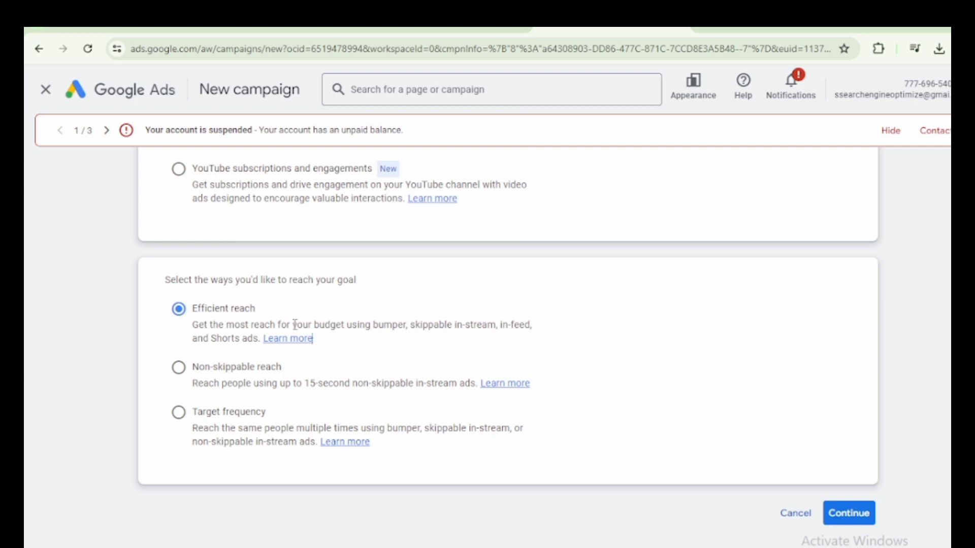
Step: Compare the descriptions of Efficient reach and Non-skippable reach, and highlight the Target frequency option
left_click_drag(247, 326, 210, 325)
left_click(459, 359)
left_click_drag(183, 391, 274, 385)
left_click(361, 377)
left_click_drag(409, 352, 179, 330)
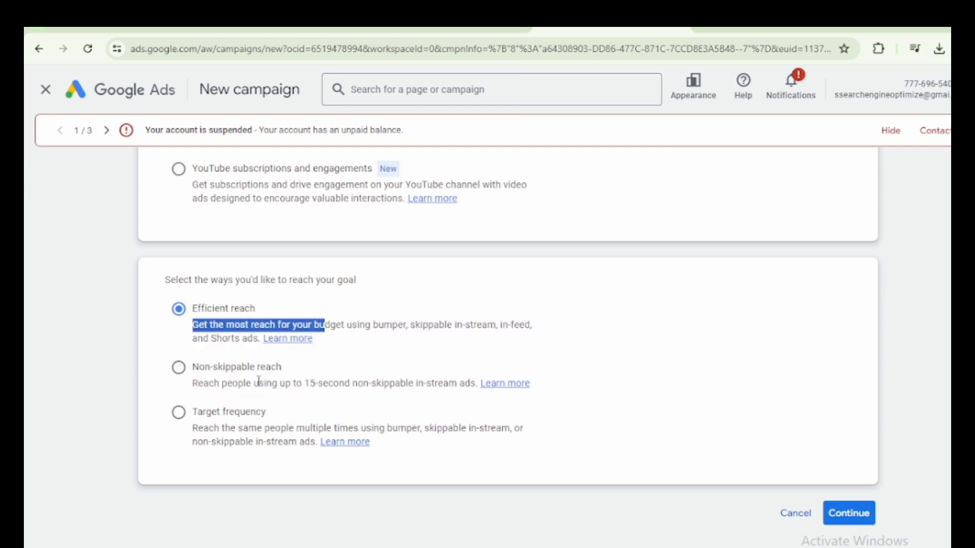
left_click_drag(273, 412, 178, 412)
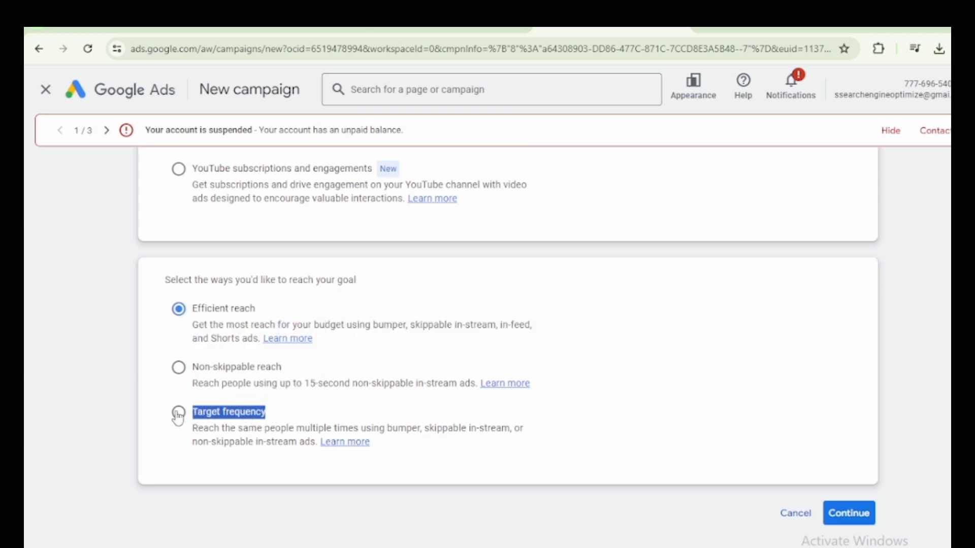
left_click(343, 413)
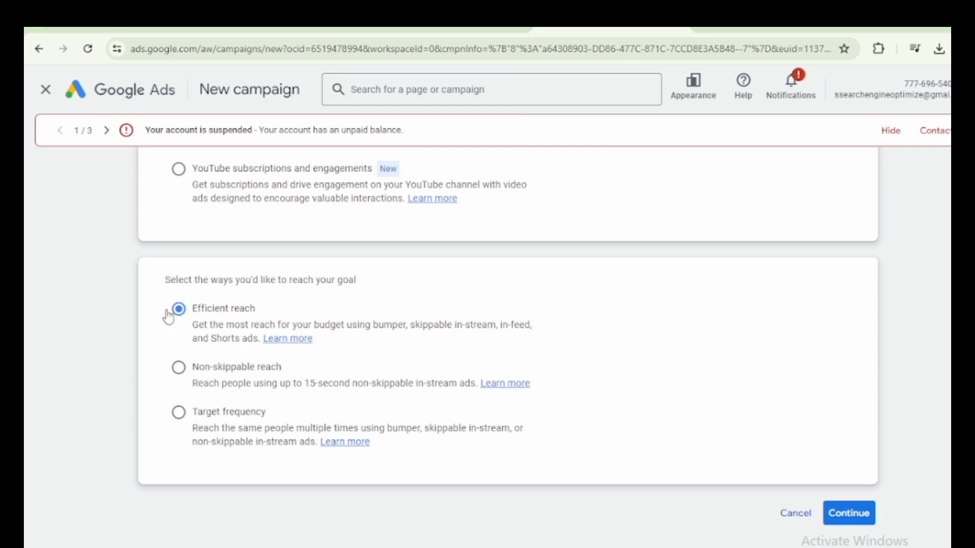
Step: Check the YouTube Ads notes in Google Translate and continue the Google Ads campaign setup with Efficient reach
left_click(164, 33)
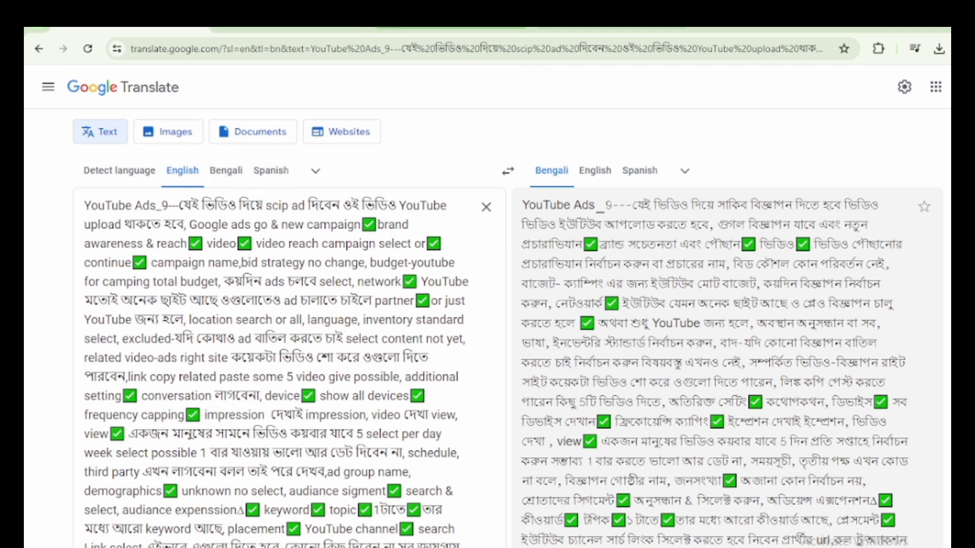
left_click(451, 26)
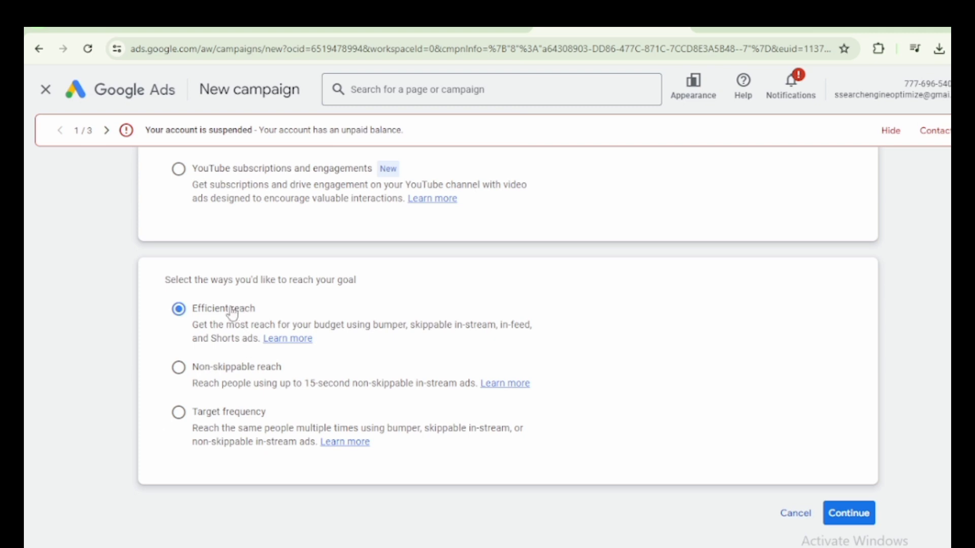
left_click(847, 514)
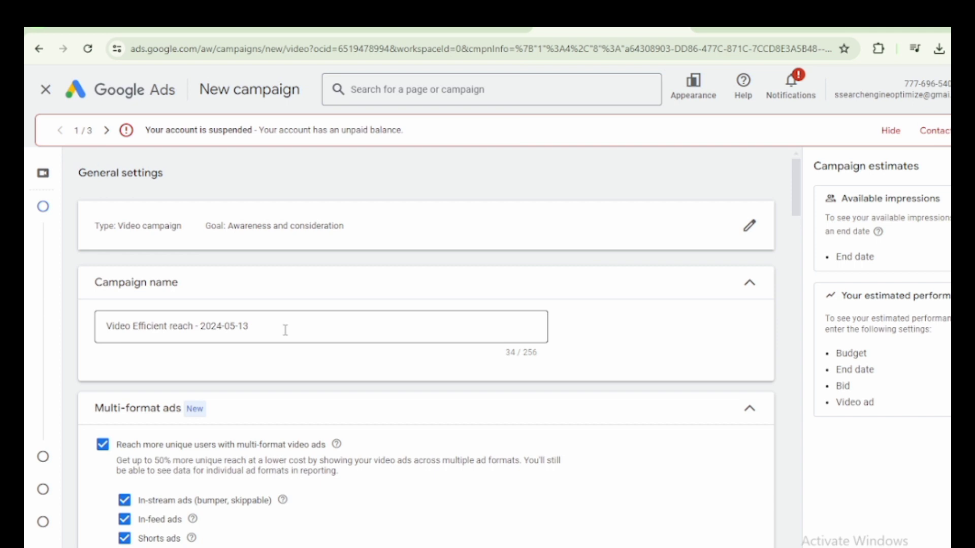
Step: Collapse the Multi-format ads settings and set the campaign total budget to $100.00
left_click_drag(285, 330, 101, 329)
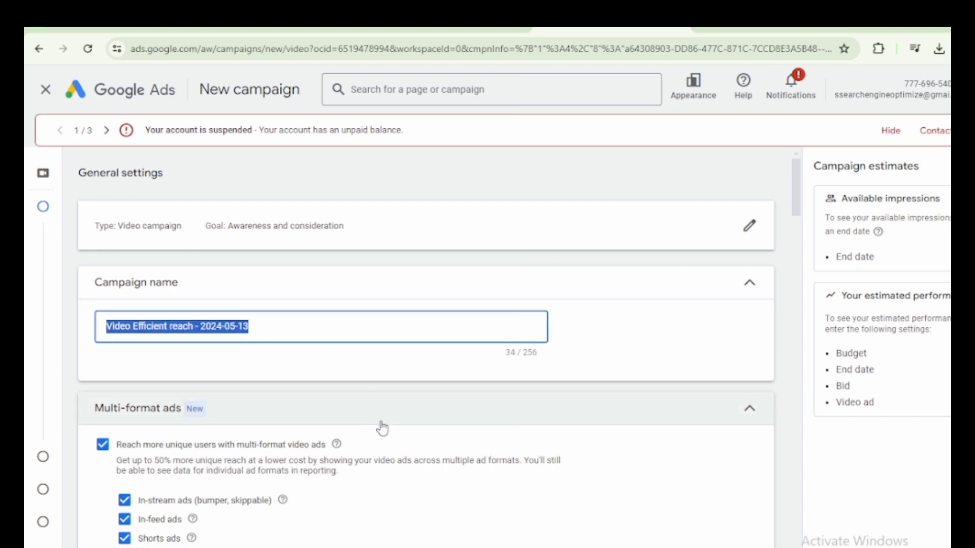
scroll(382, 428, "down", 3)
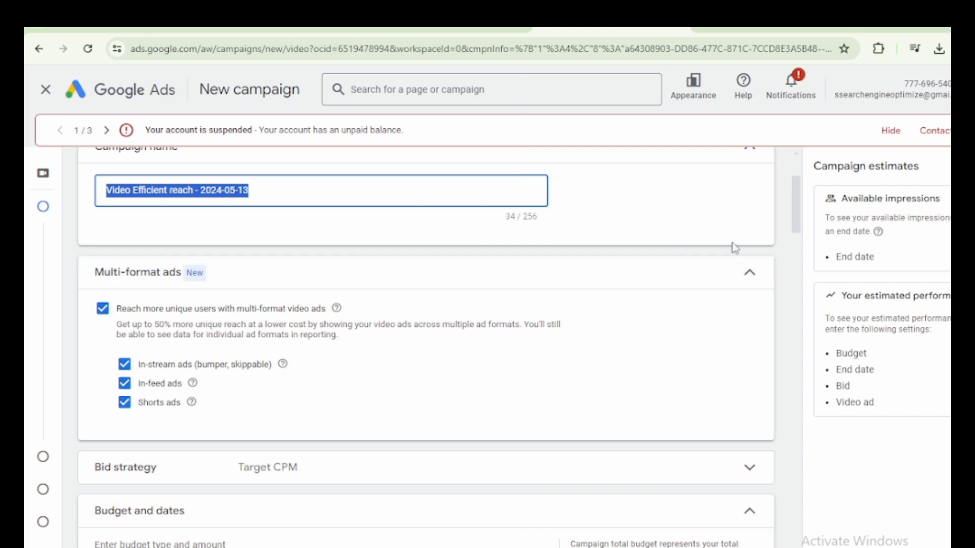
left_click(731, 285)
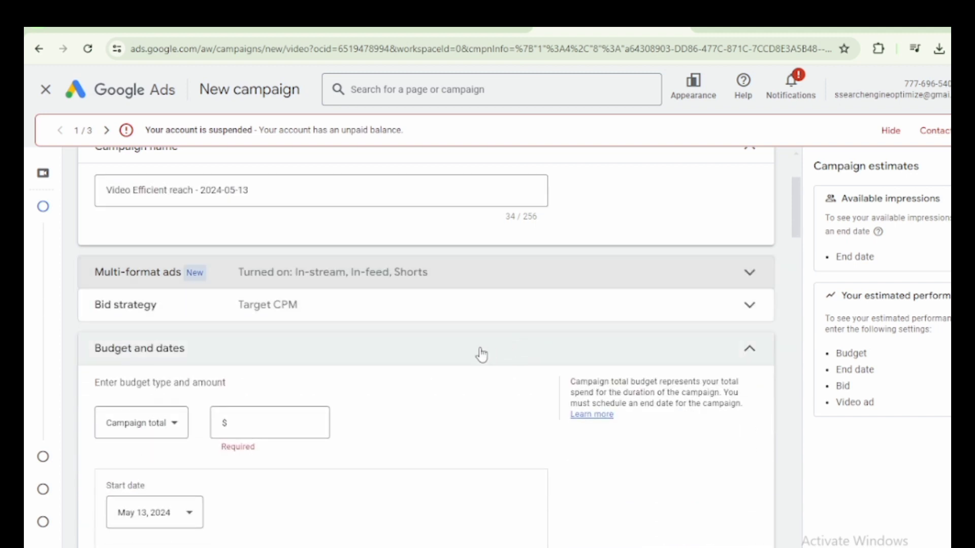
left_click(269, 424)
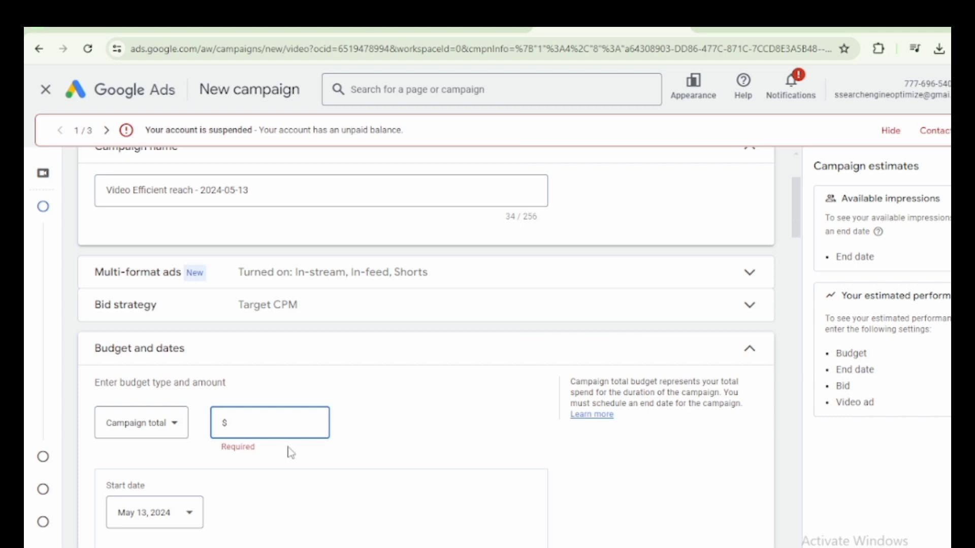
type("100.00")
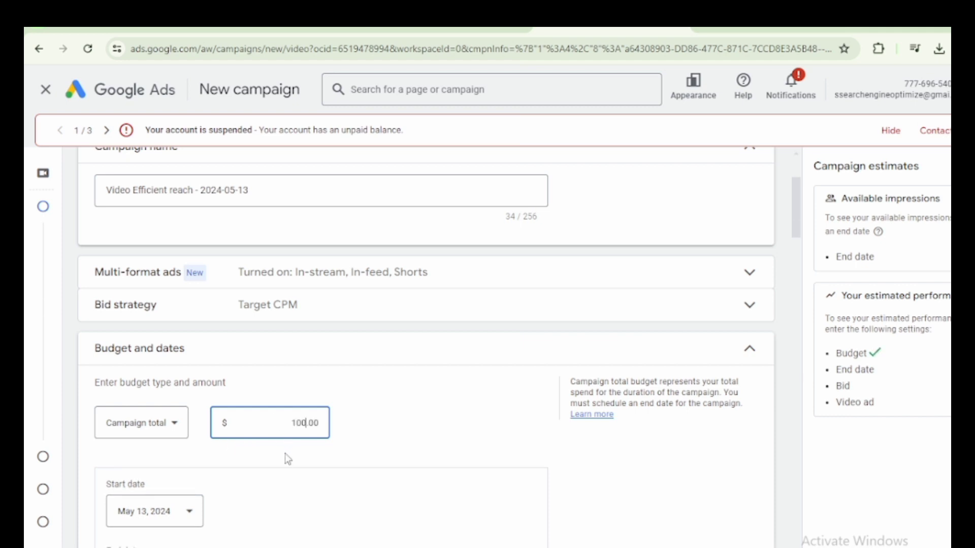
Step: Try campaign durations of 2 weeks and 1 month for the end date
scroll(285, 452, "down", 3)
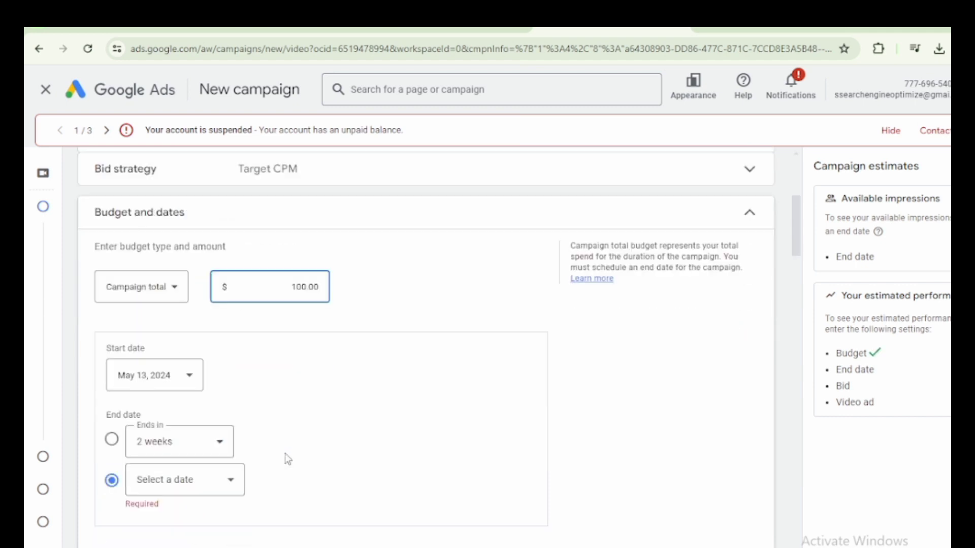
left_click(205, 481)
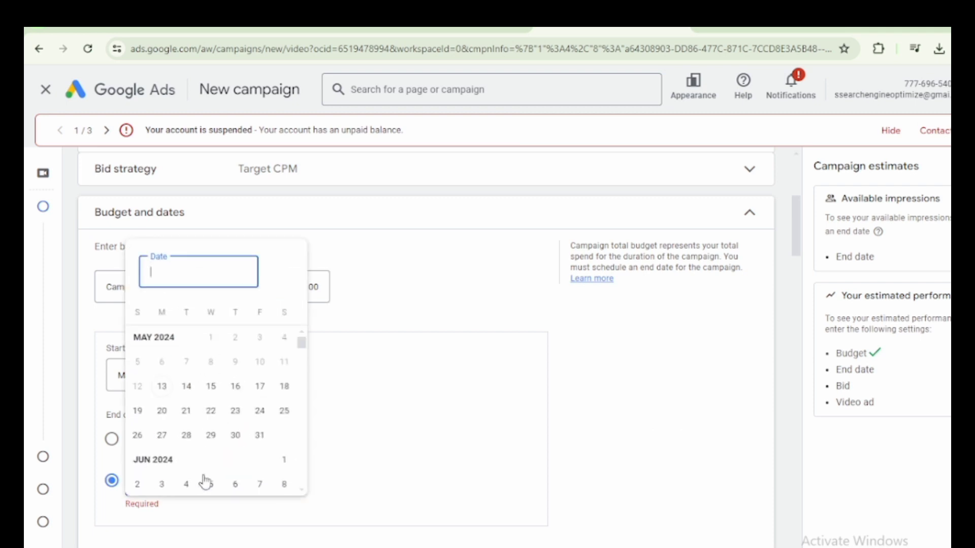
left_click(447, 471)
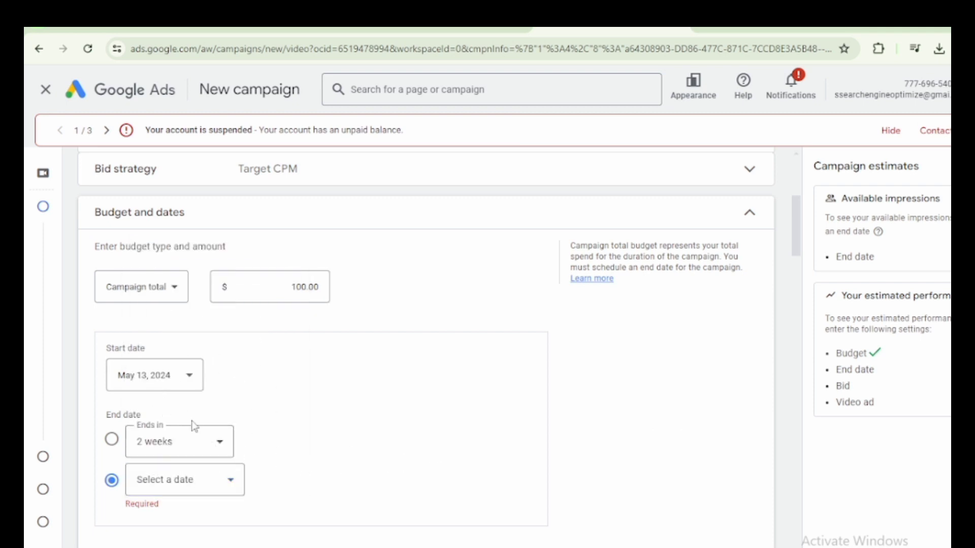
left_click(216, 441)
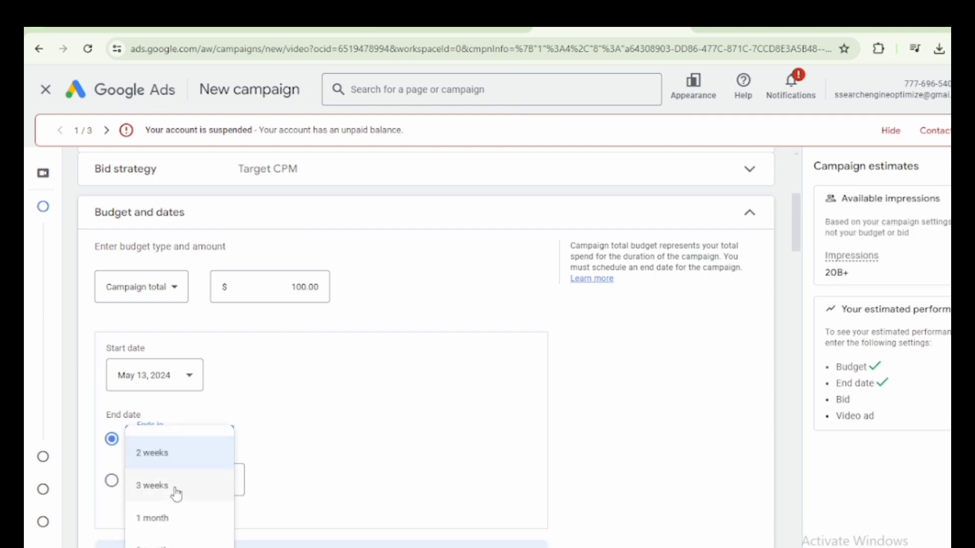
left_click(398, 472)
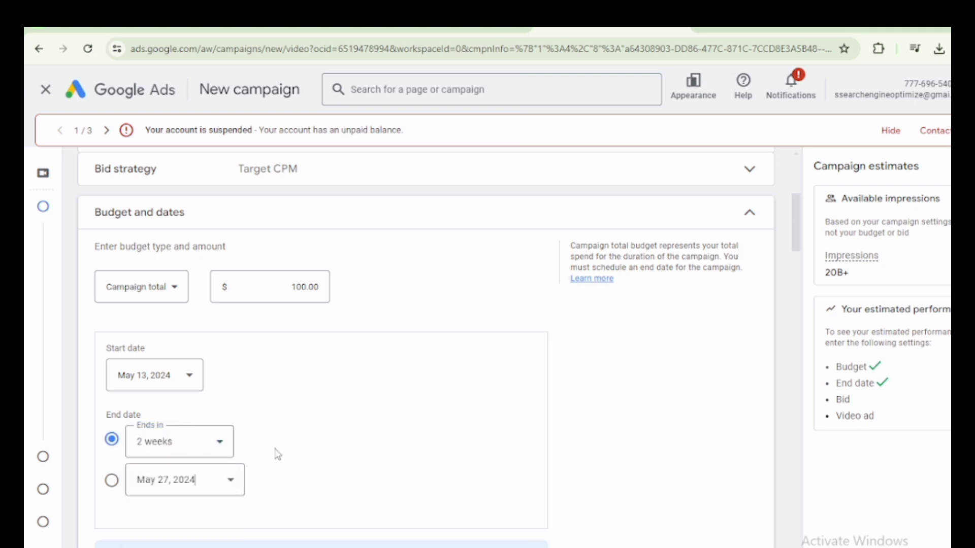
left_click(218, 443)
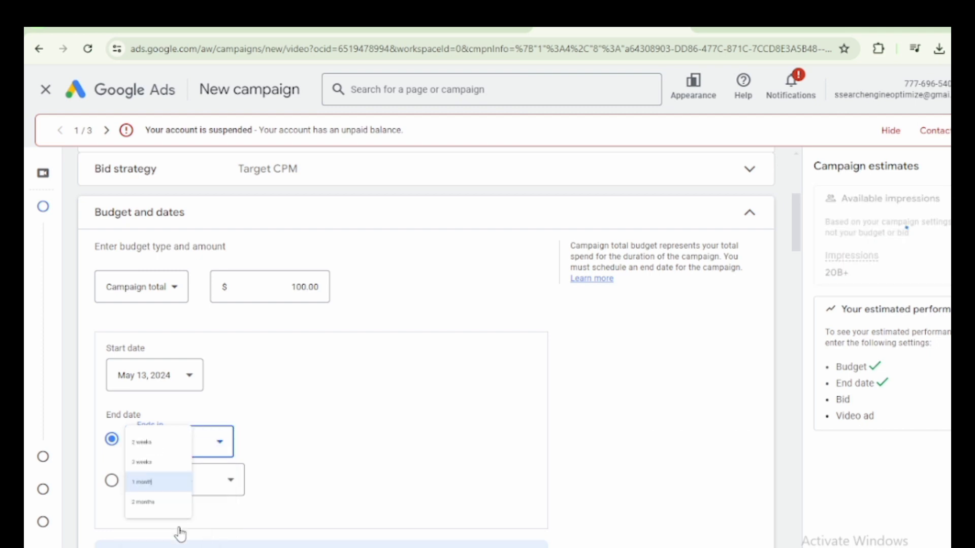
left_click(179, 528)
Step: Set the campaign's end date to Jun 30, 2024 and collapse the Budget and dates and Locations settings
left_click(218, 488)
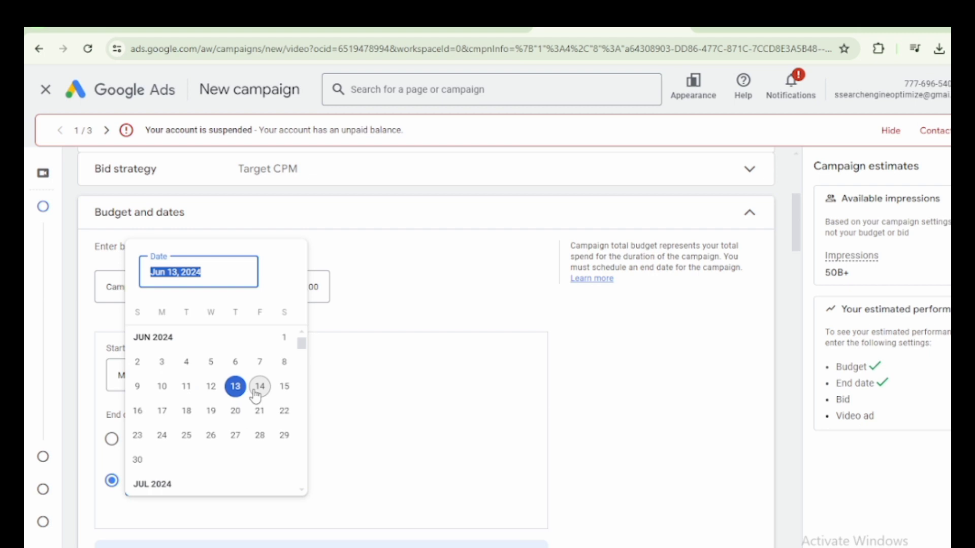
left_click(137, 459)
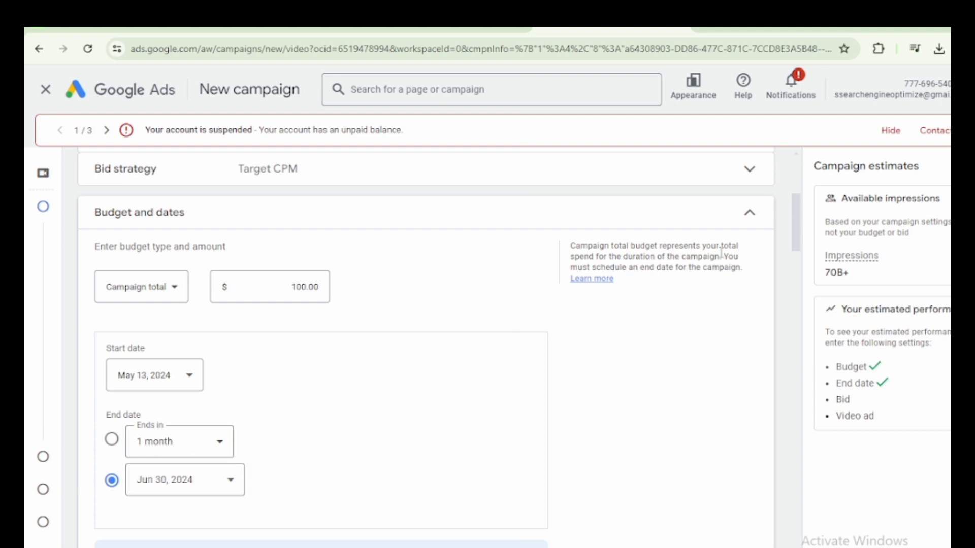
left_click(751, 213)
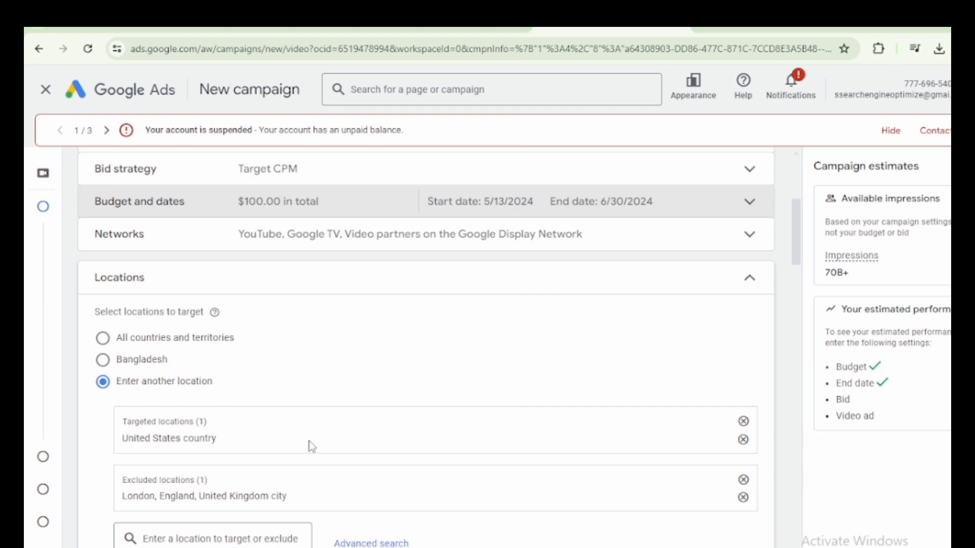
left_click(739, 278)
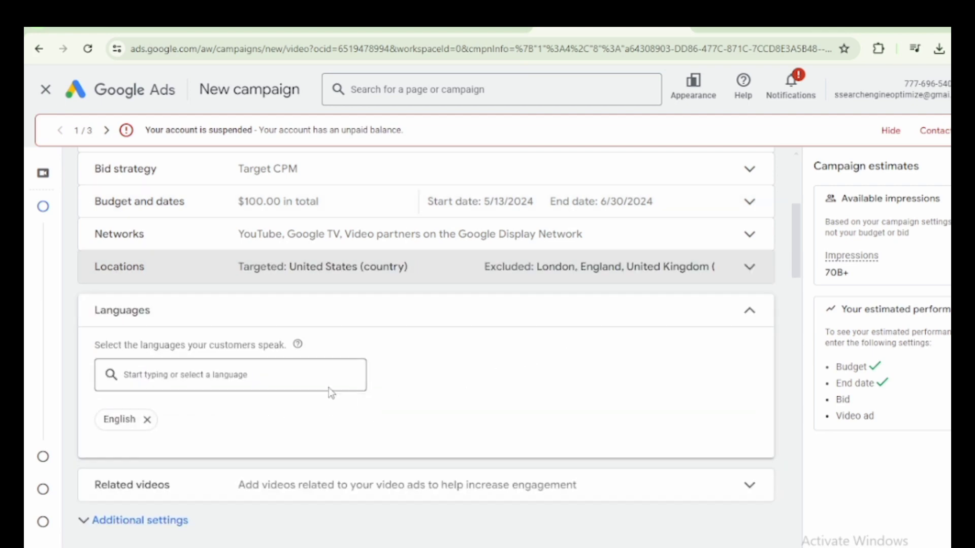
Step: Switch to the YouTube Ads notes in Google Translate and highlight the part about ad duration and network selection
key("ctrl+Tab")
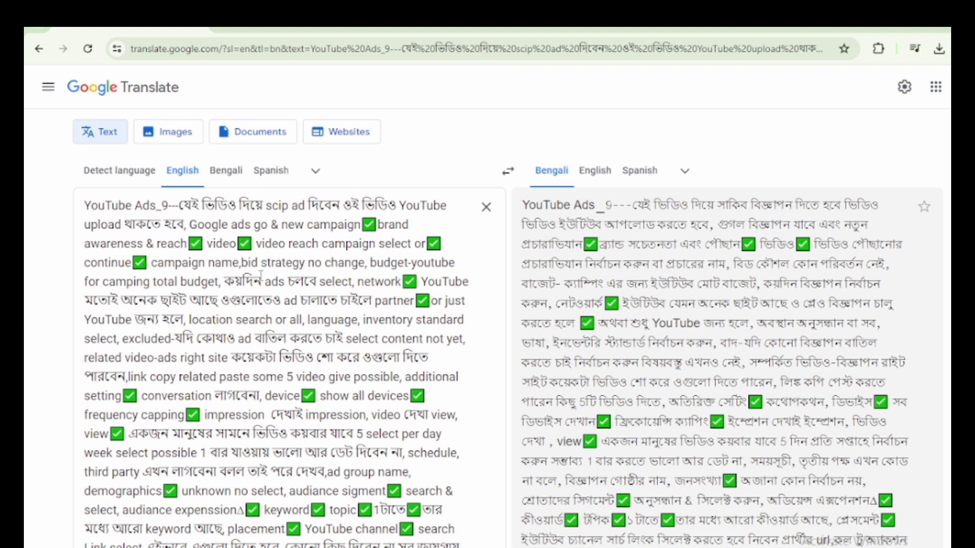
left_click_drag(295, 282, 353, 278)
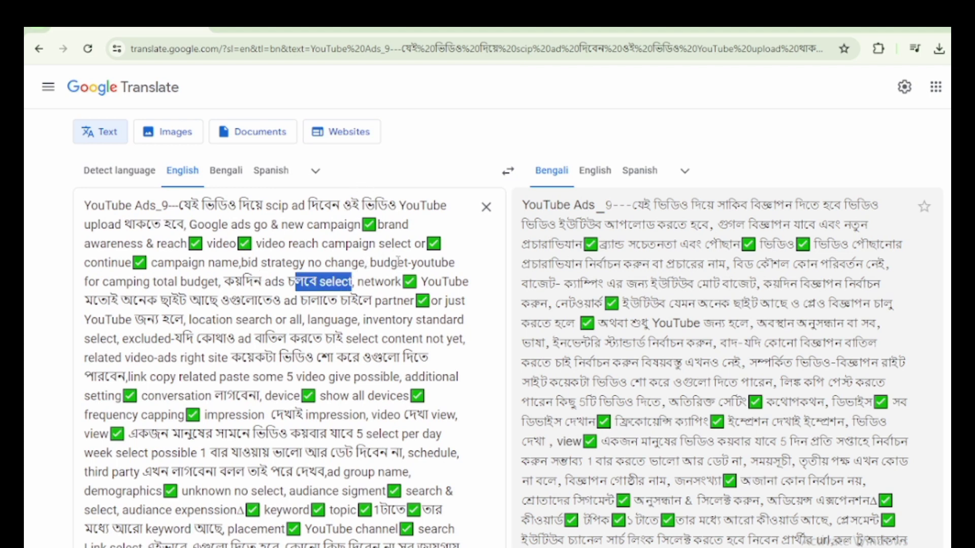
left_click(384, 262)
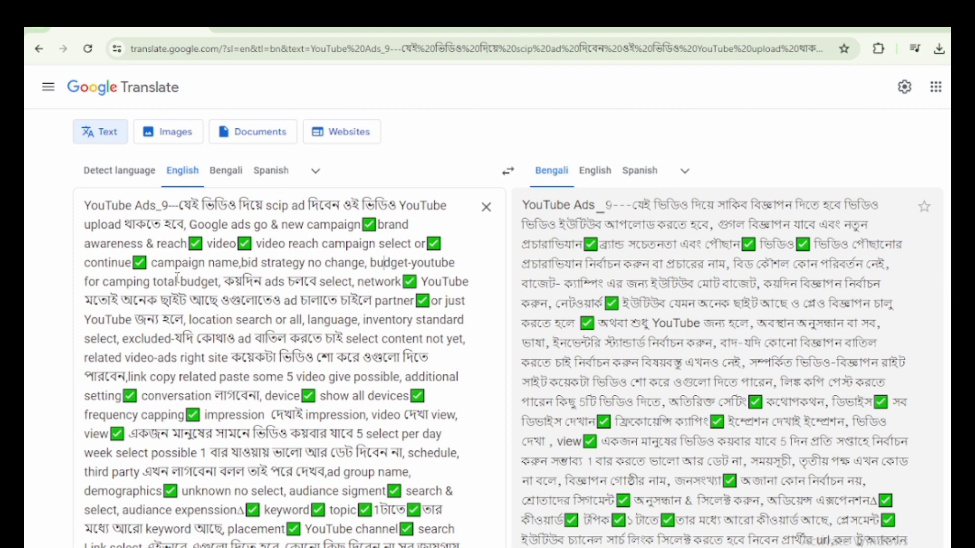
left_click_drag(273, 281, 384, 282)
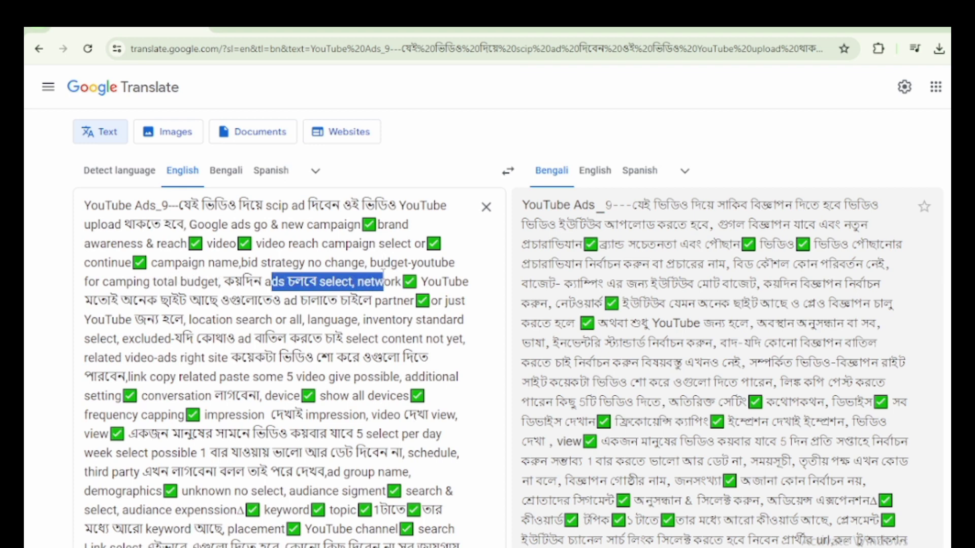
Step: Switch back to the Google Ads campaign, collapse Languages, and check the Devices options under Additional settings
left_click(611, 28)
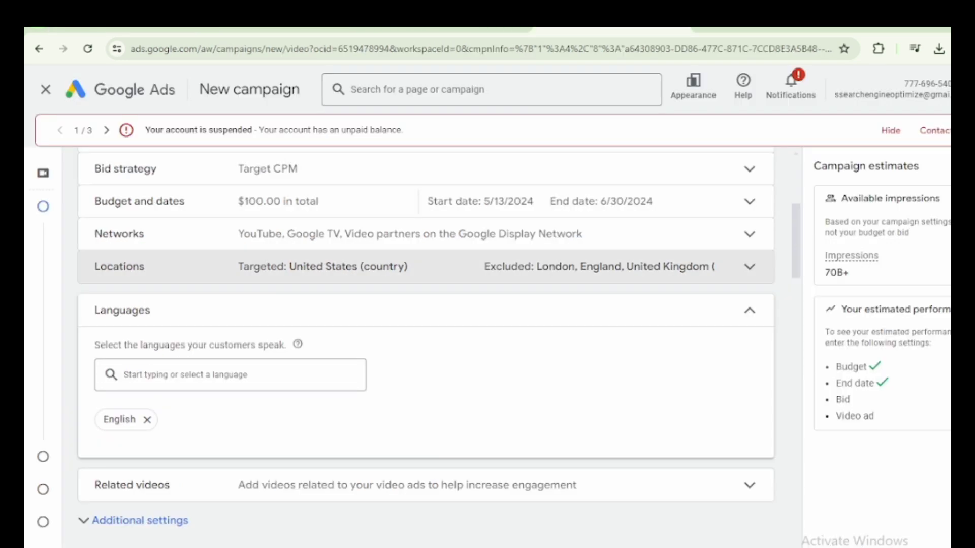
left_click(740, 307)
left_click(252, 374)
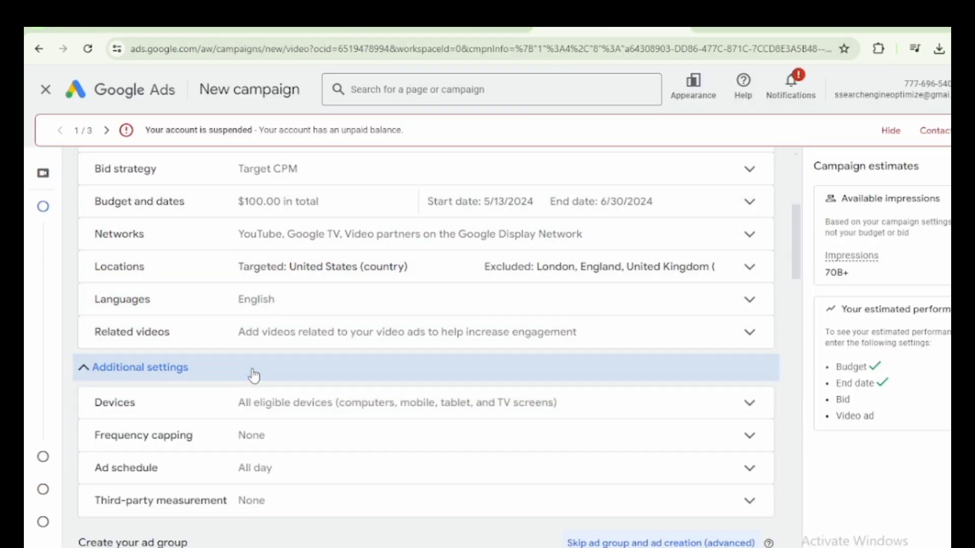
left_click(294, 412)
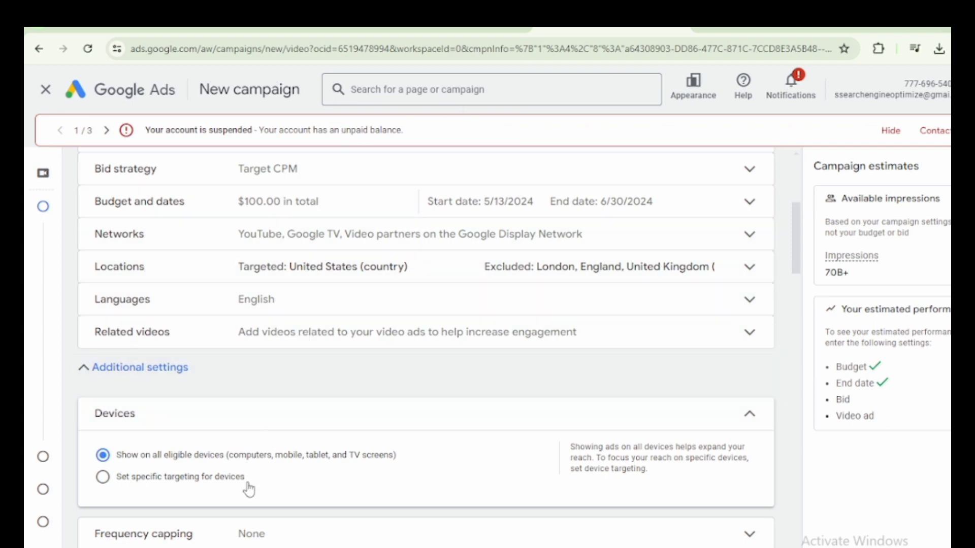
left_click(743, 413)
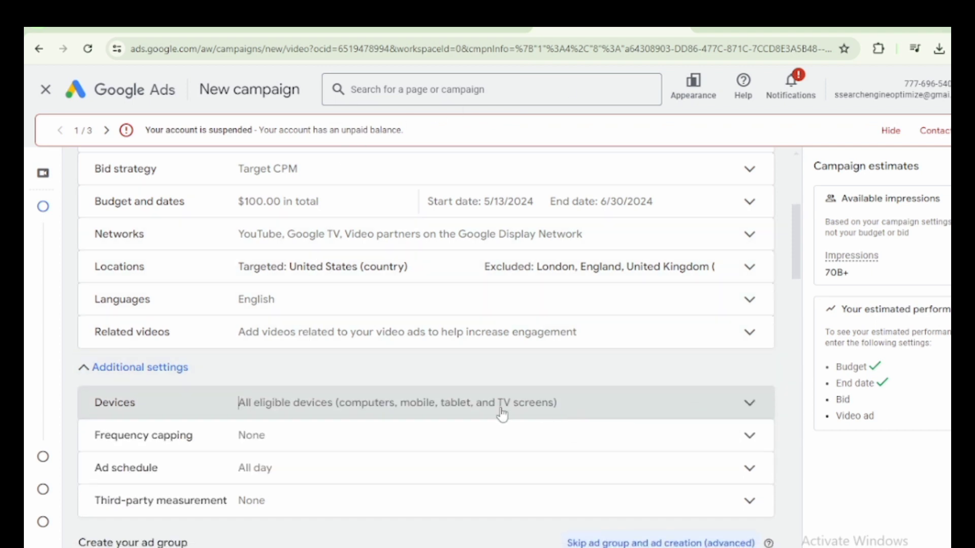
Step: Expand Frequency capping and copy the sentence "Limit how many times that ads in this campaign can show to the same user"
left_click(203, 435)
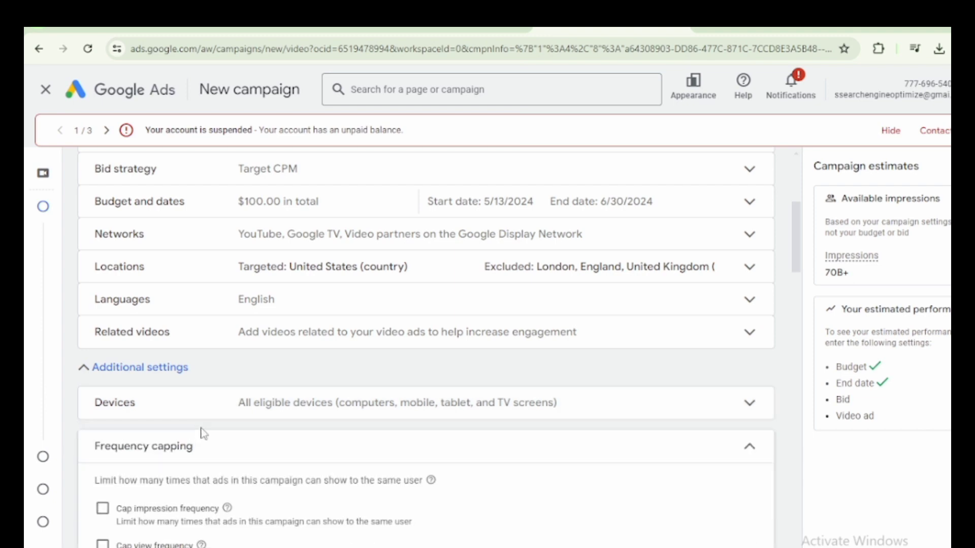
scroll(213, 466, "down", 1)
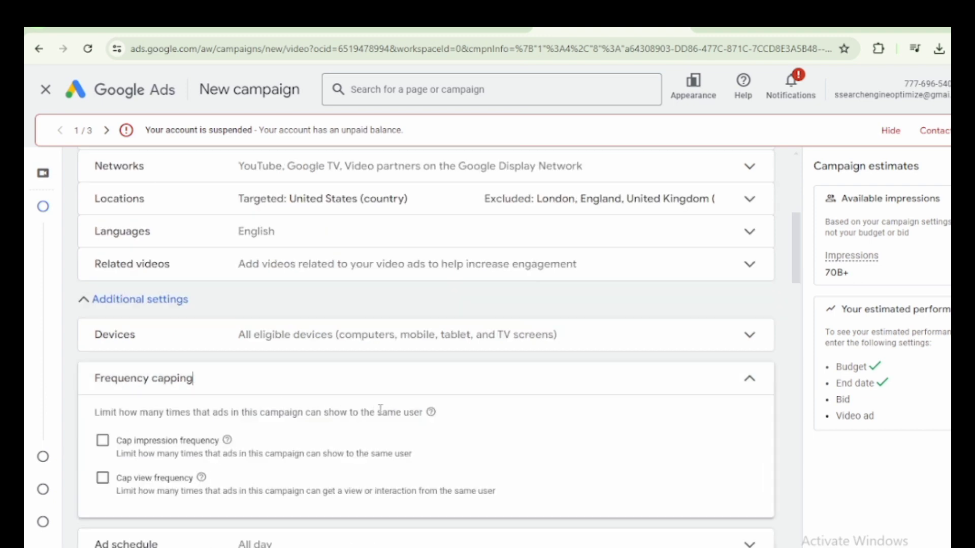
left_click_drag(427, 414, 83, 421)
right_click(191, 412)
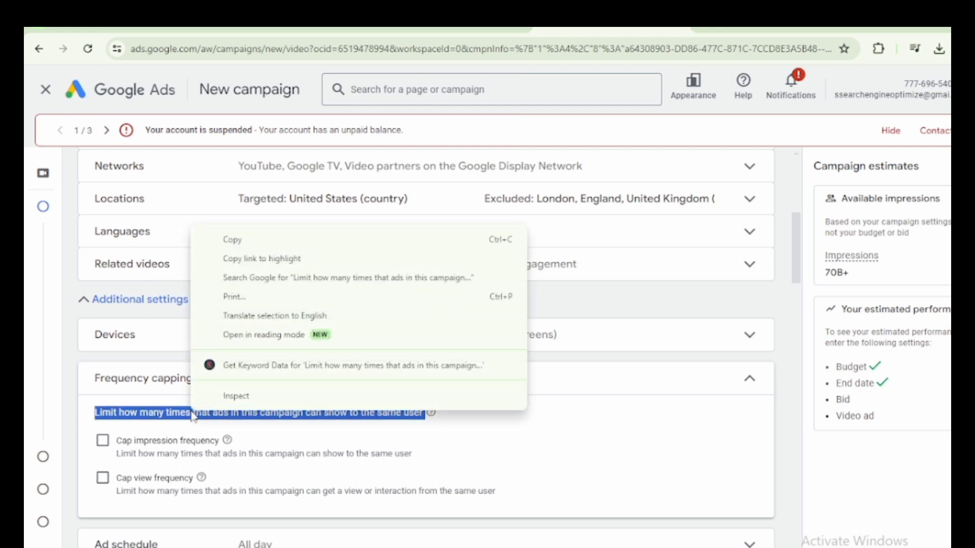
left_click(237, 238)
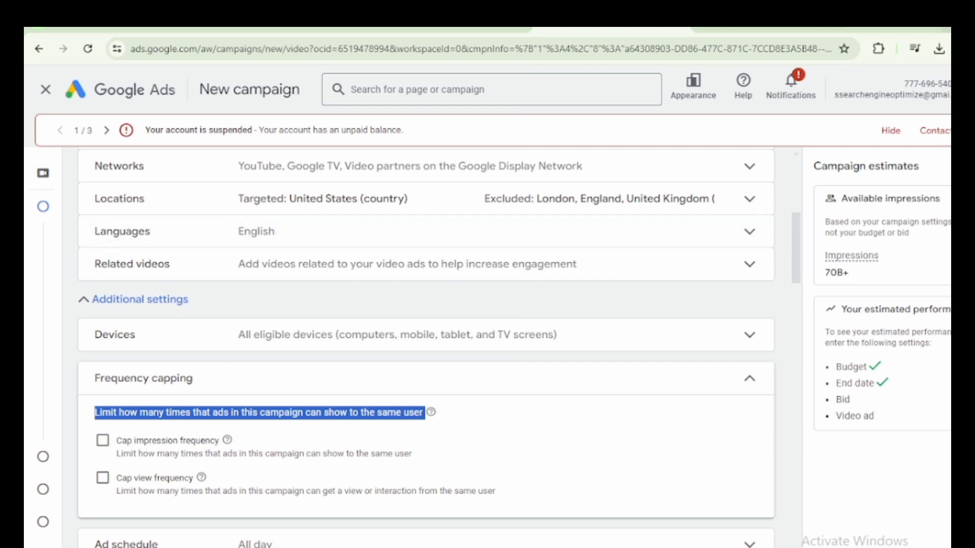
Step: Switch to Google Translate and replace the source text with the copied frequency capping sentence to translate it into Bengali
left_click(771, 27)
left_click(486, 208)
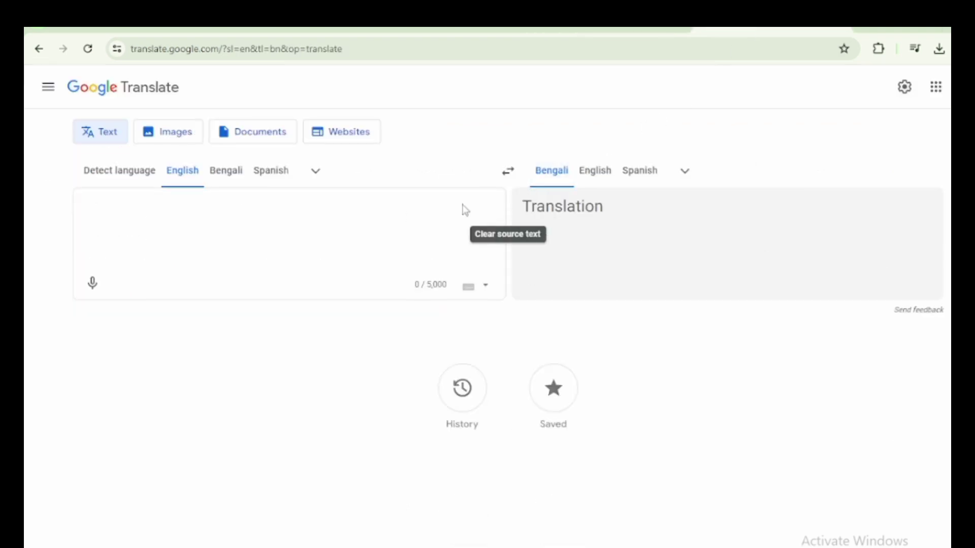
right_click(82, 209)
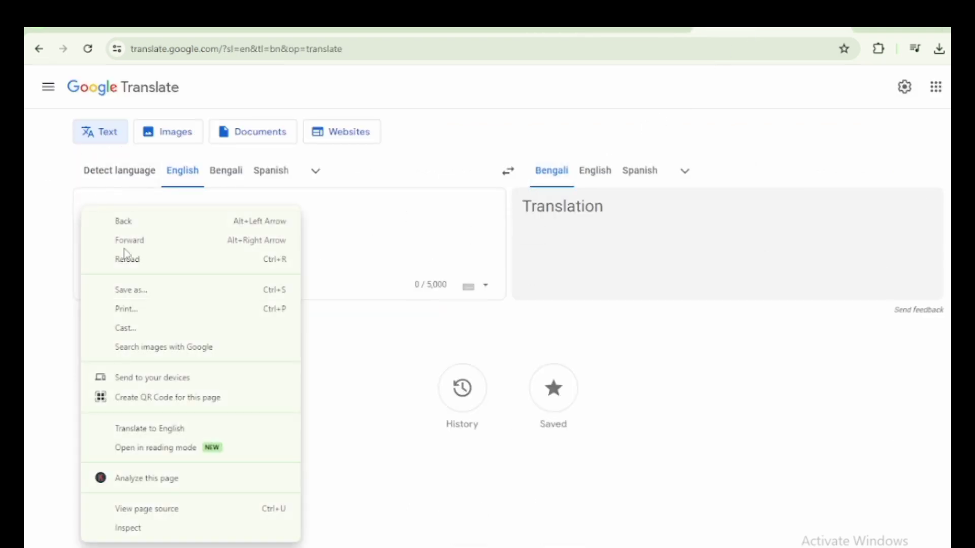
left_click(391, 233)
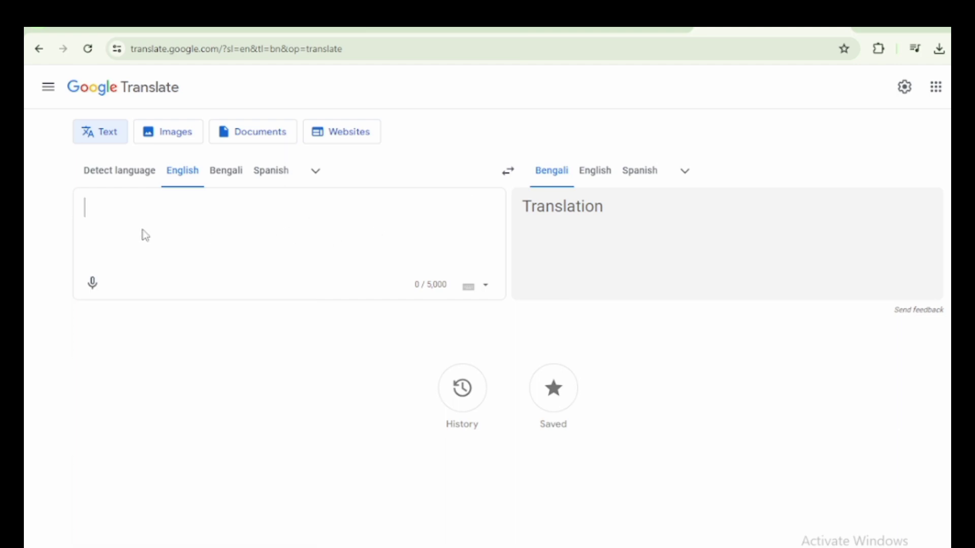
right_click(99, 208)
left_click(136, 339)
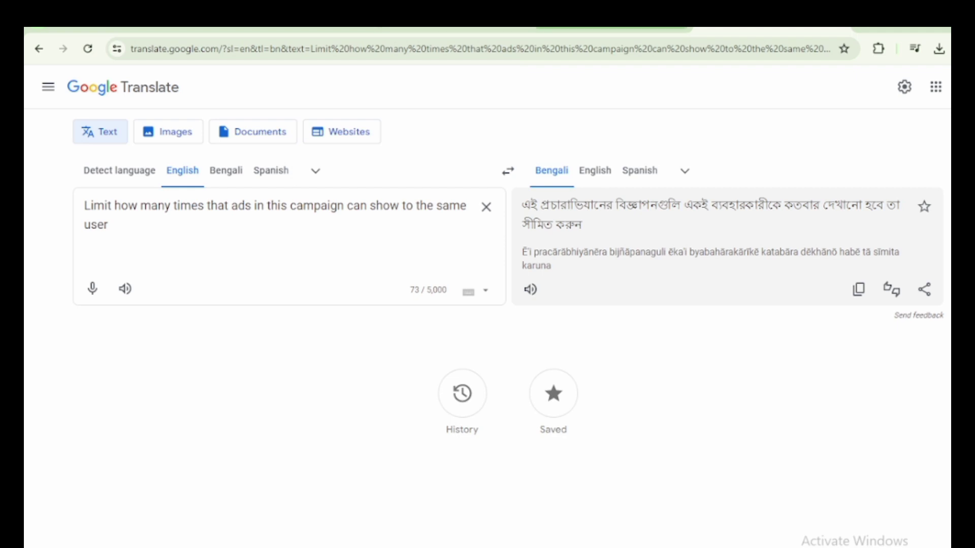
Step: Return to the Google Ads campaign and cap the impression frequency at 100 per month, with no second impression cap
left_click(554, 29)
left_click(609, 409)
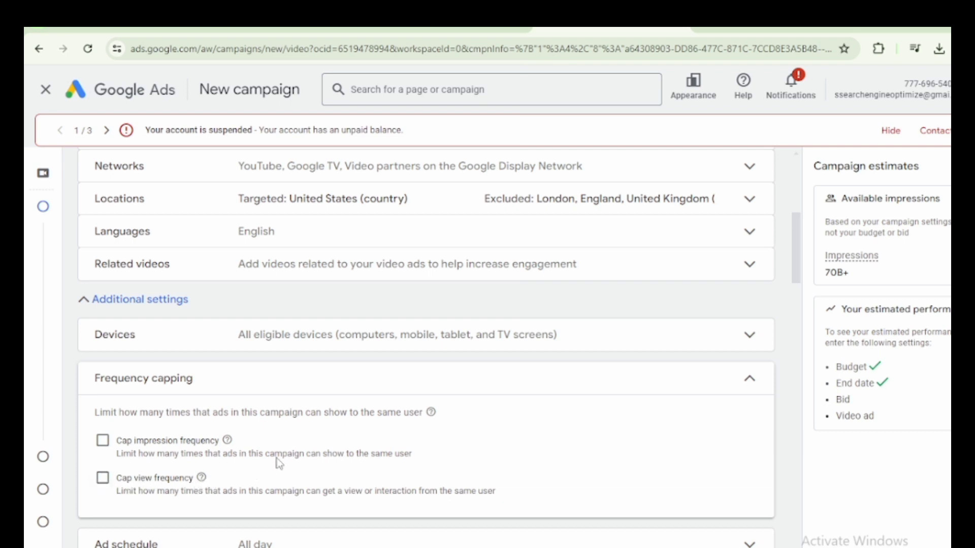
left_click(103, 441)
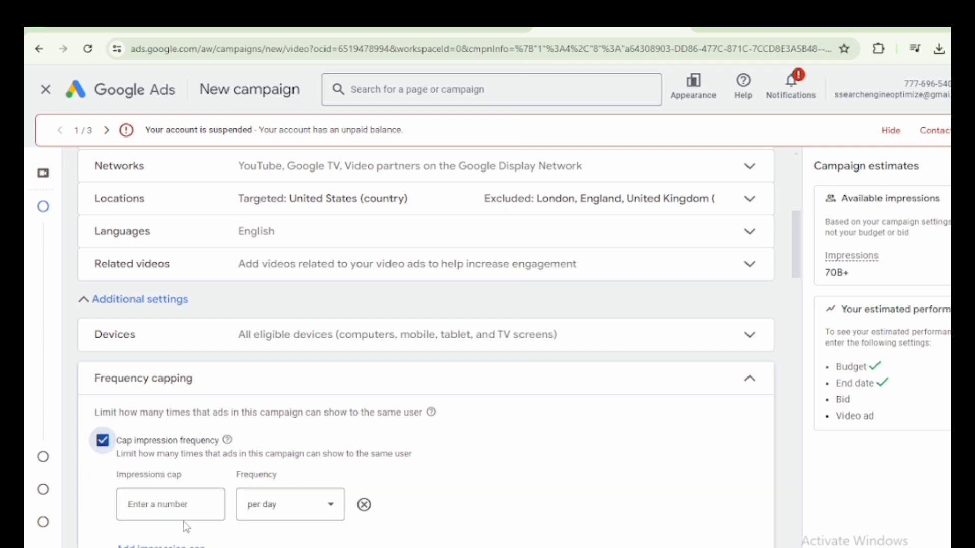
left_click(190, 504)
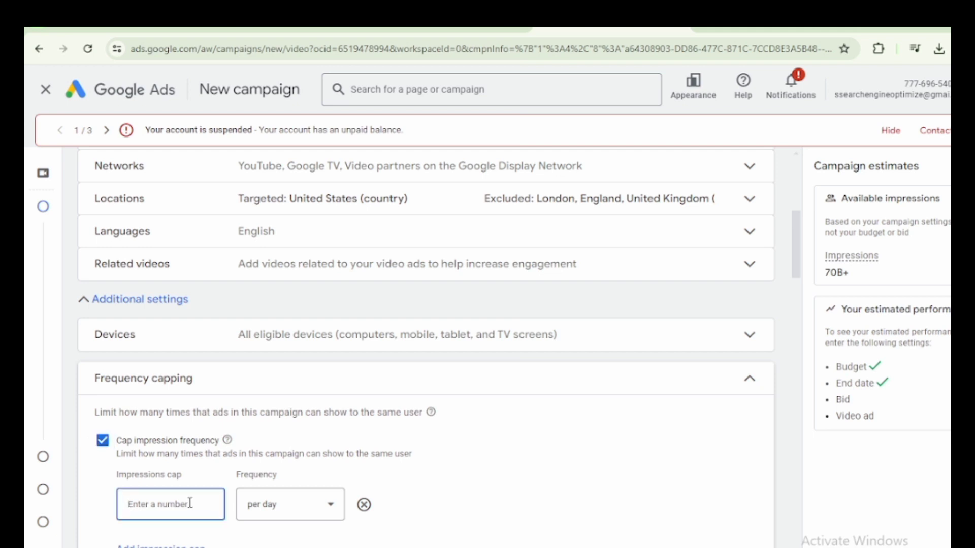
left_click(284, 504)
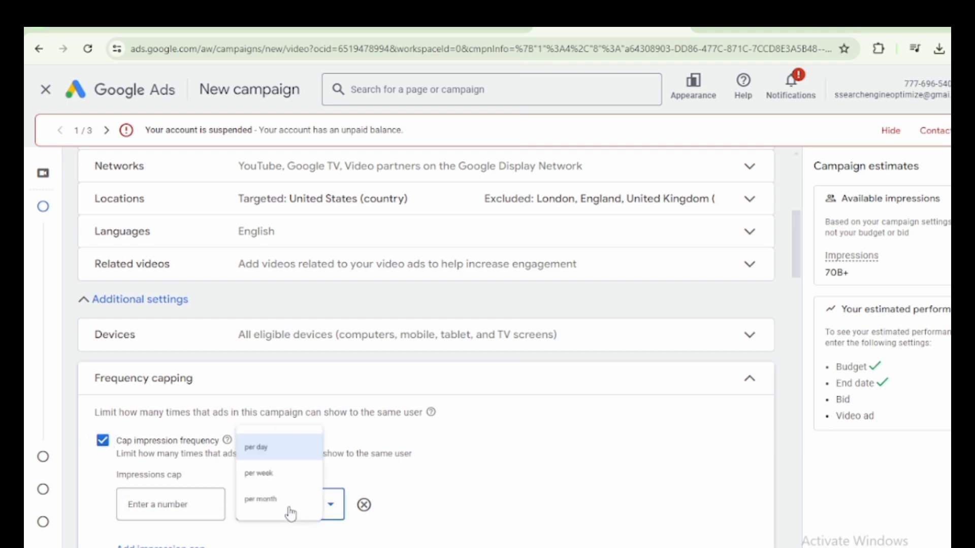
left_click(146, 503)
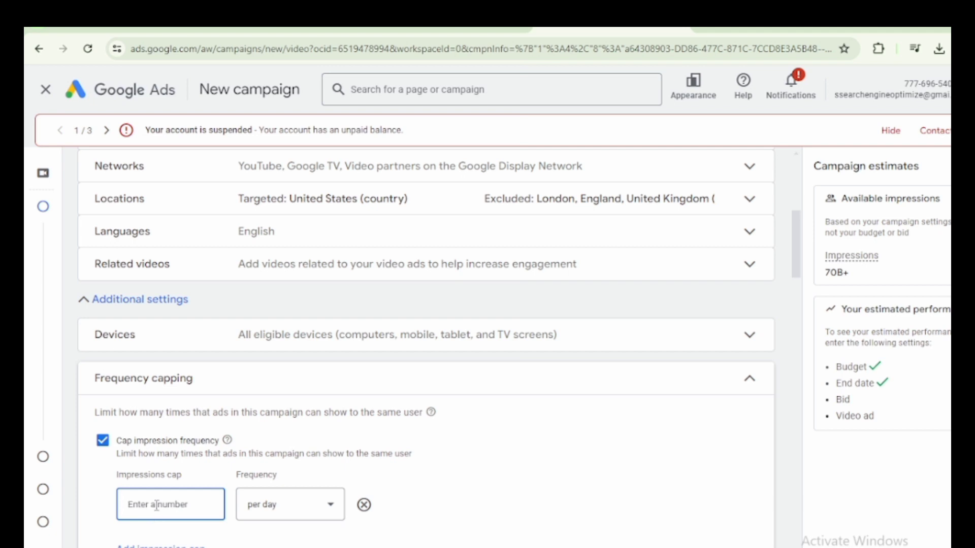
type("100")
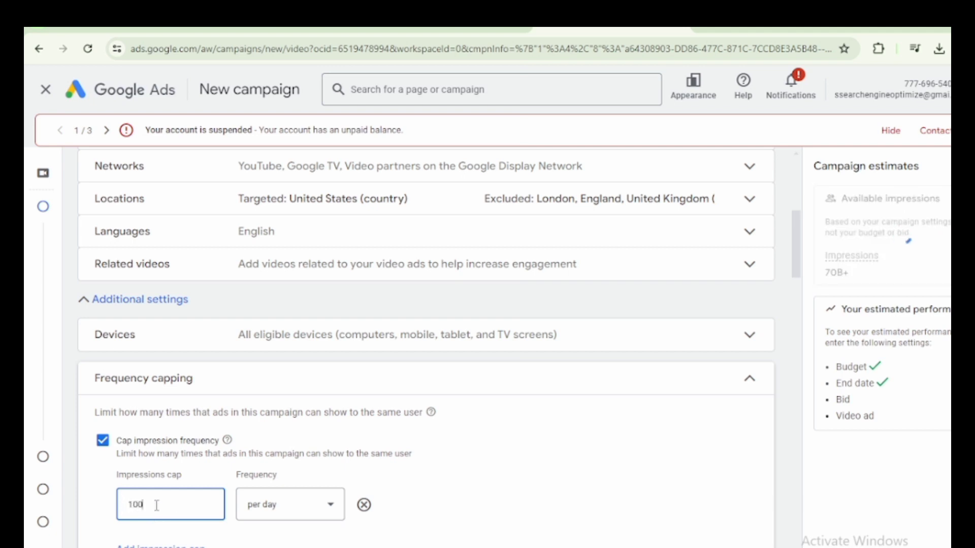
left_click(277, 504)
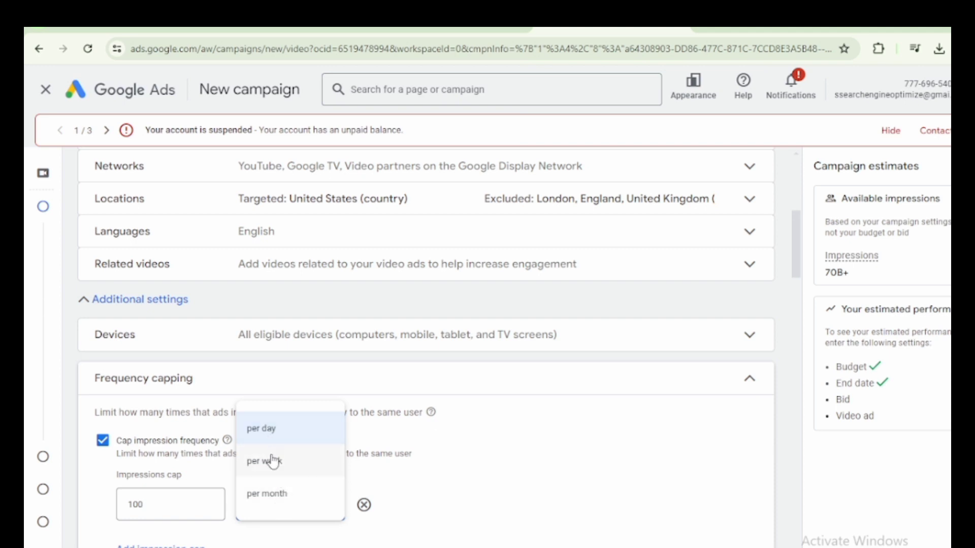
left_click(313, 502)
scroll(239, 523, "down", 3)
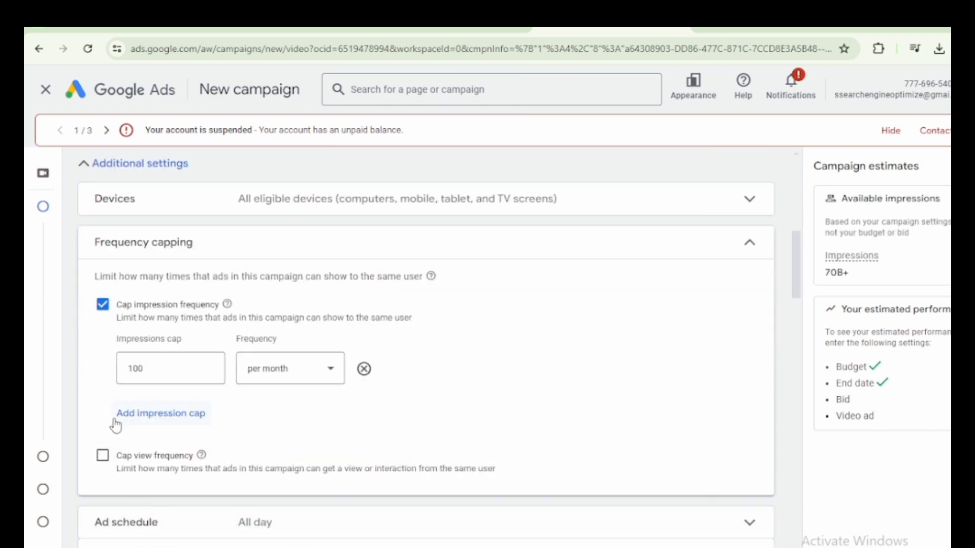
left_click(188, 421)
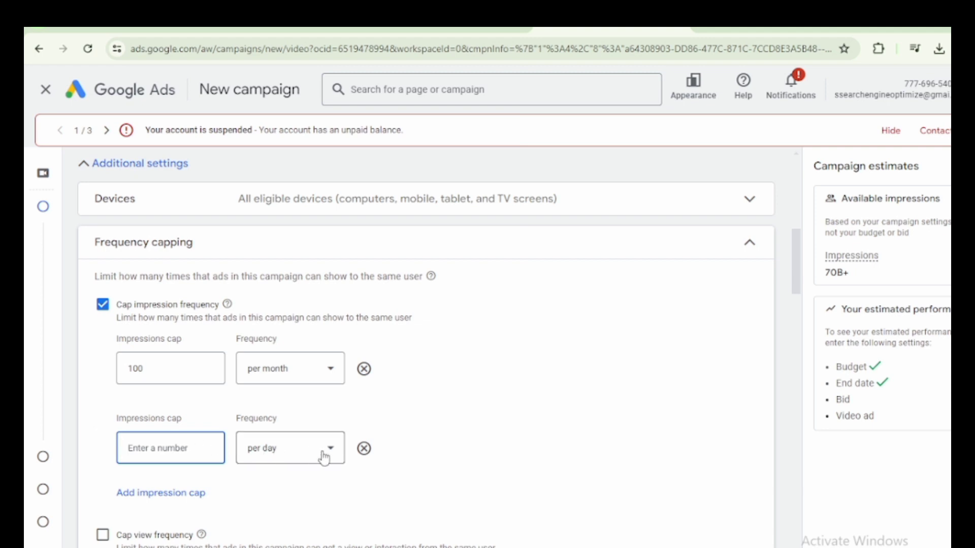
left_click(364, 448)
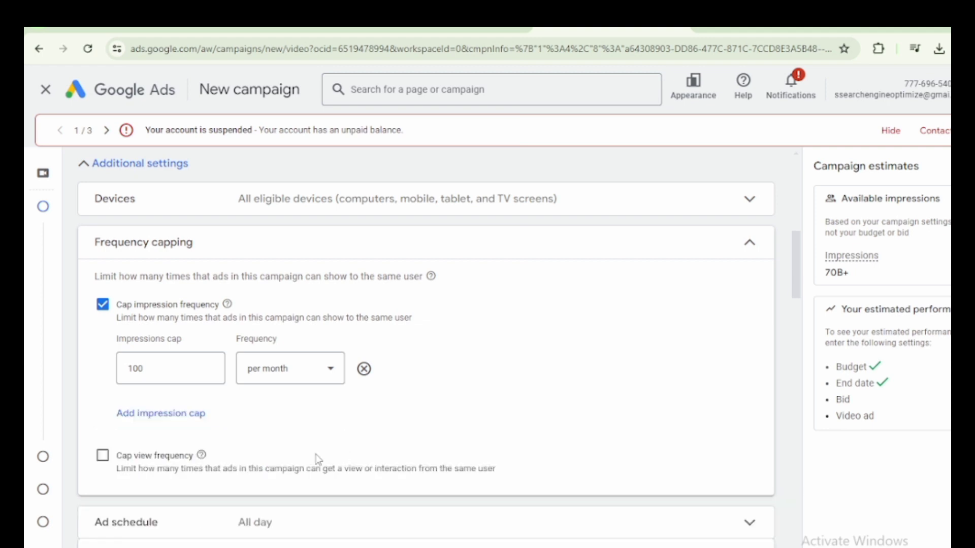
Step: Enable Cap view frequency, set the views cap to 200 and open its frequency choices
left_click(102, 456)
left_click(160, 514)
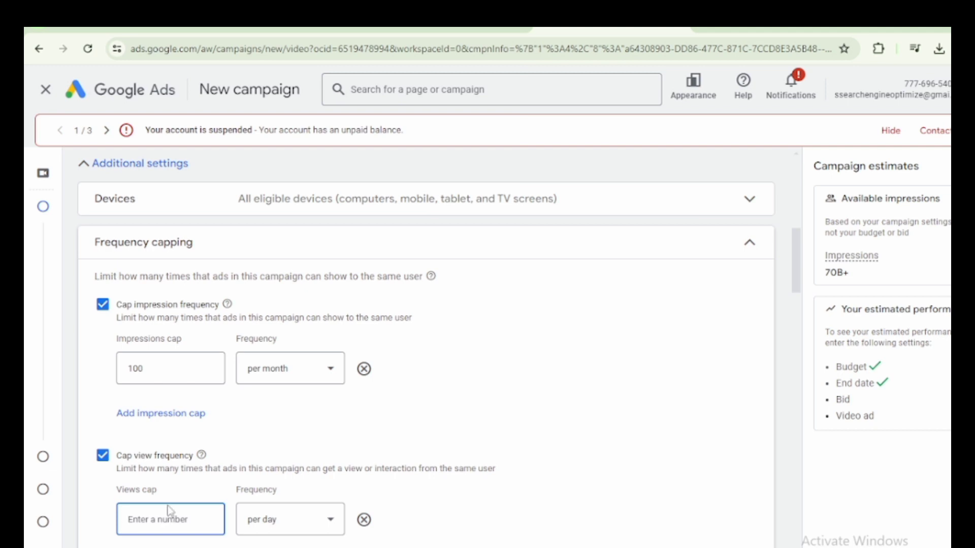
type("200")
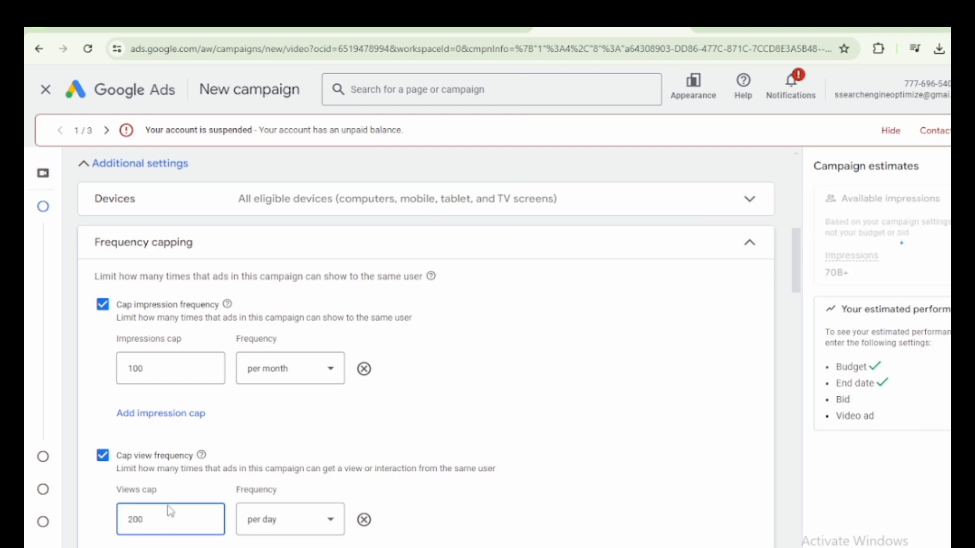
left_click(317, 519)
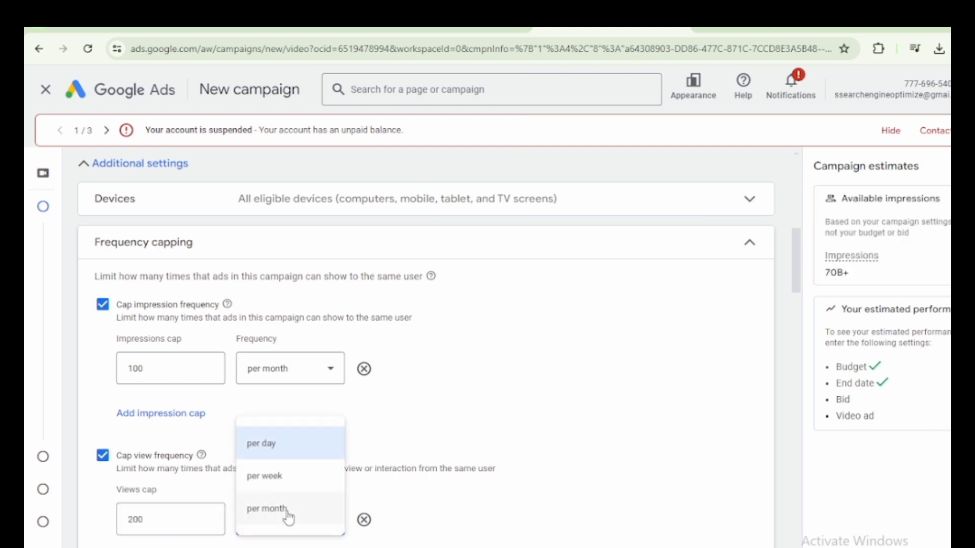
Step: Set the view cap's frequency to per month and collapse the frequency capping settings
left_click(289, 511)
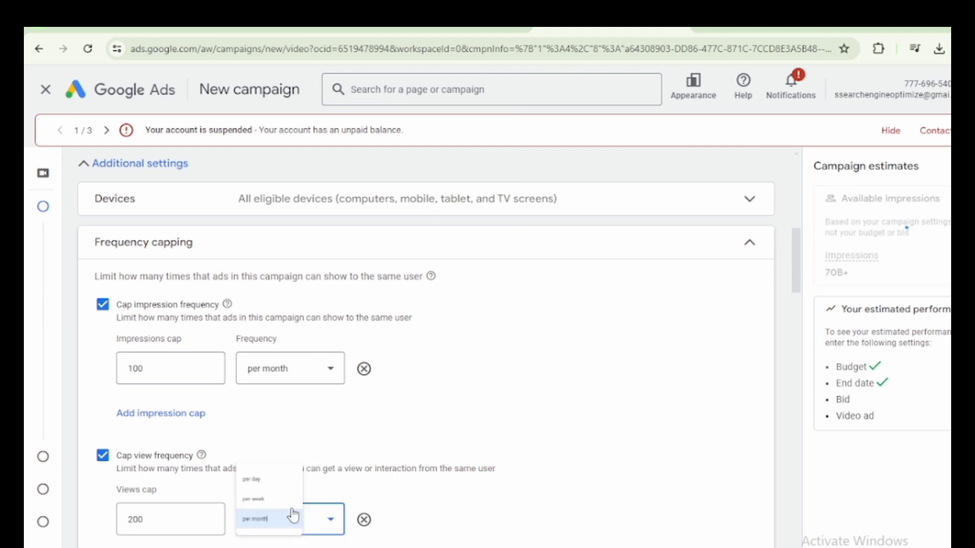
left_click(736, 257)
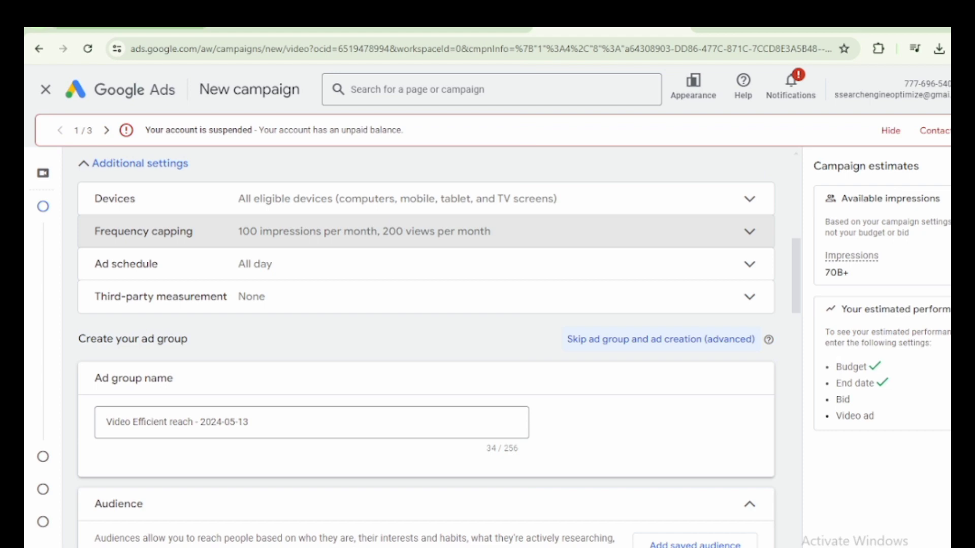
Step: Switch to Google Translate to review the YouTube Ads notes and return to the ad group section of the new campaign
left_click(127, 27)
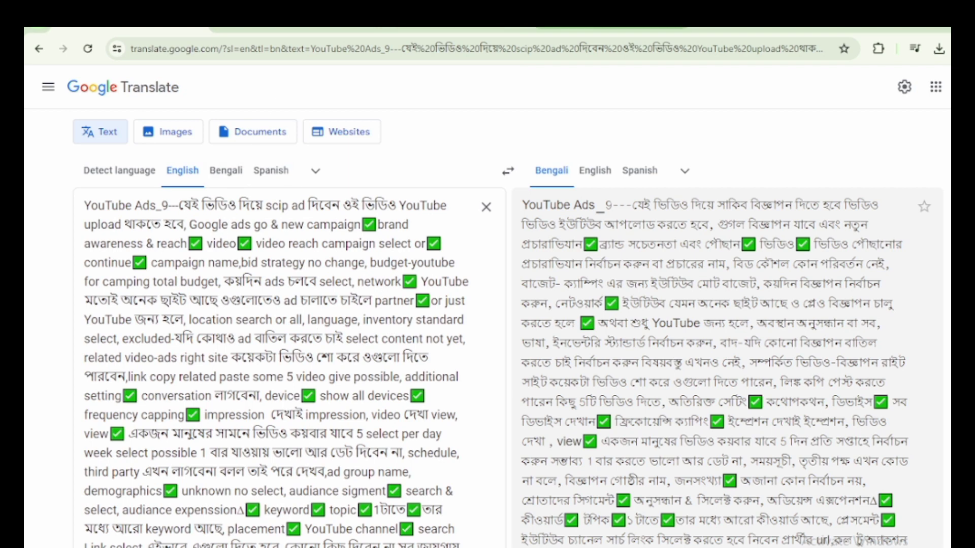
left_click(609, 22)
scroll(275, 398, "down", 3)
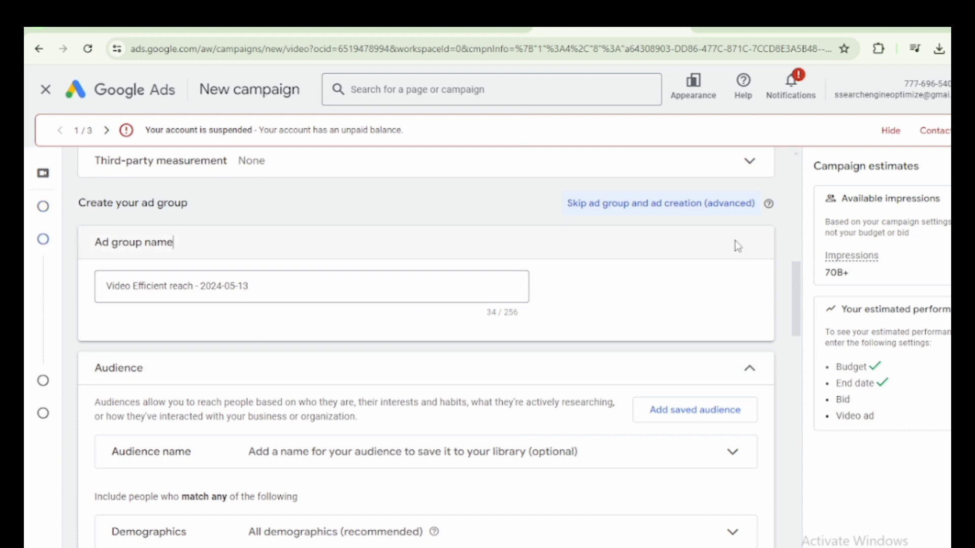
left_click(188, 381)
left_click(188, 382)
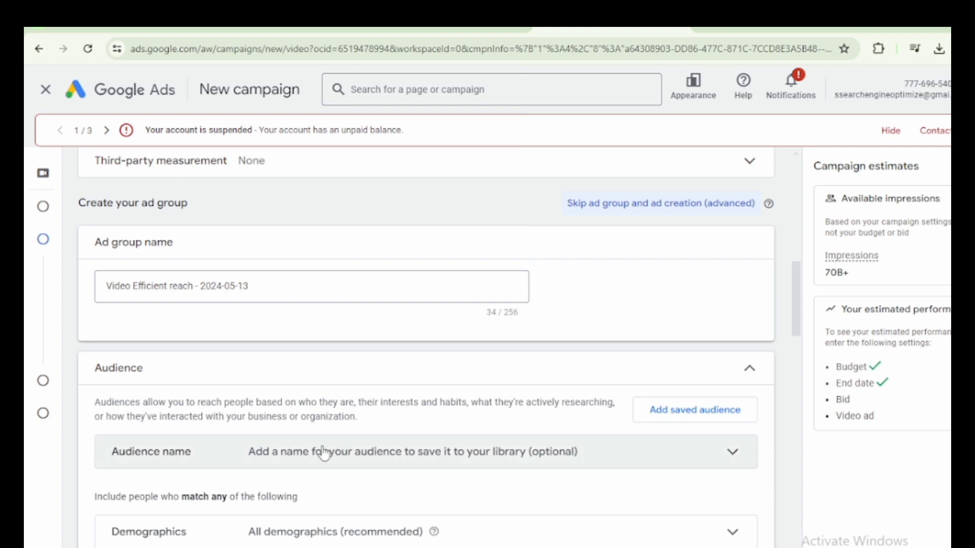
Step: Open the saved audience bycycle for editing and rename it tshirt
left_click(695, 421)
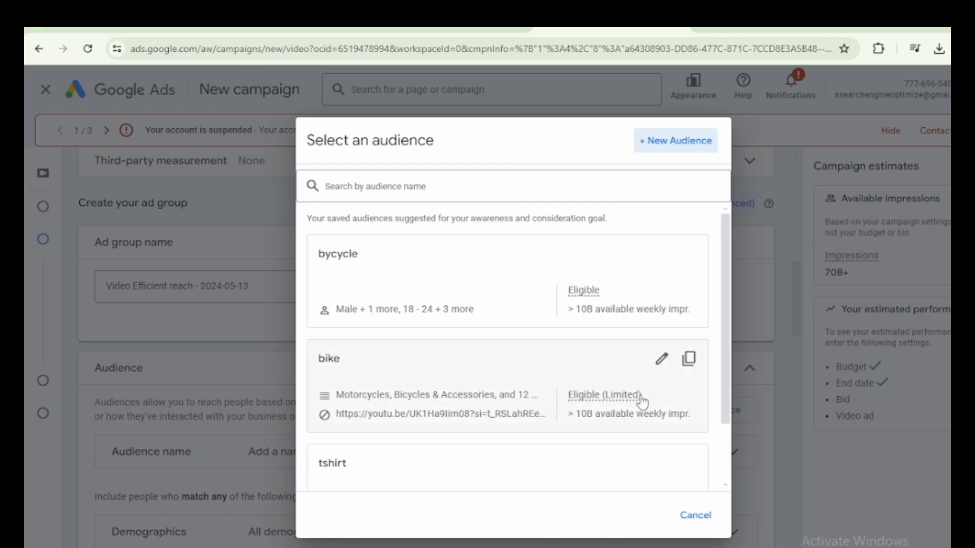
mouse_move(555, 257)
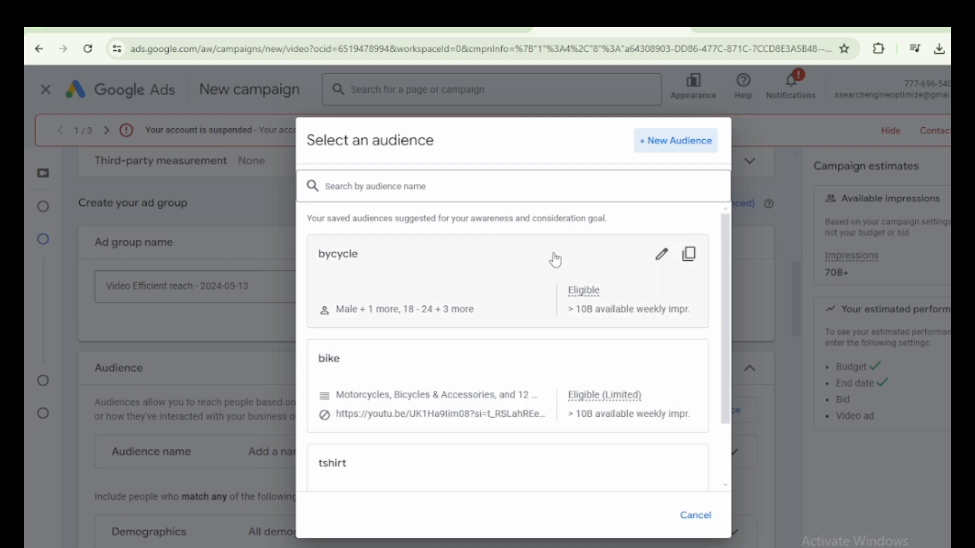
left_click(663, 256)
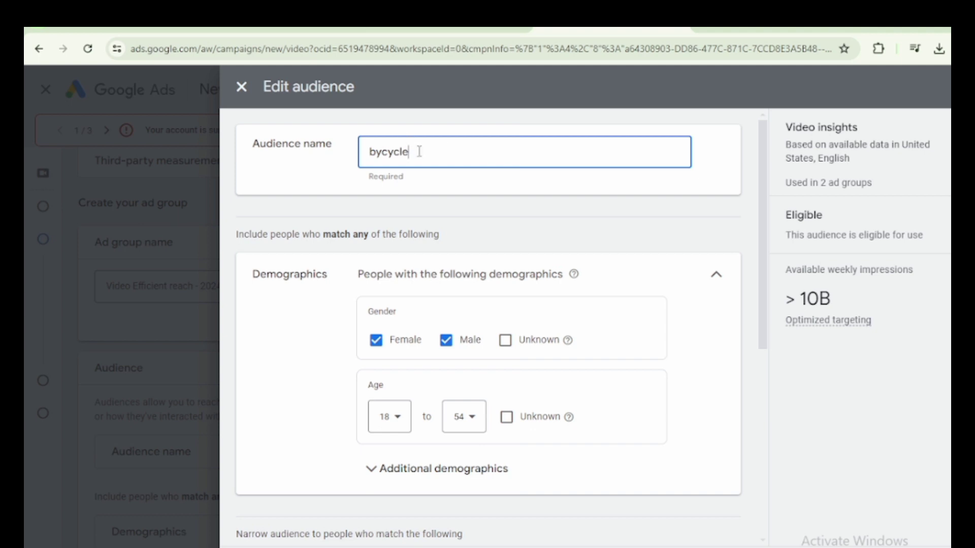
left_click_drag(420, 152, 335, 153)
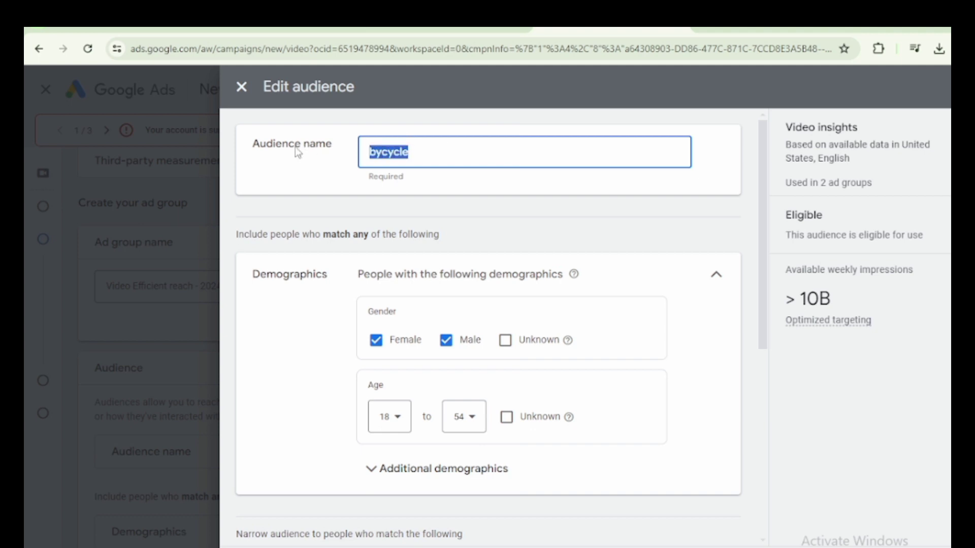
key("BackSpace")
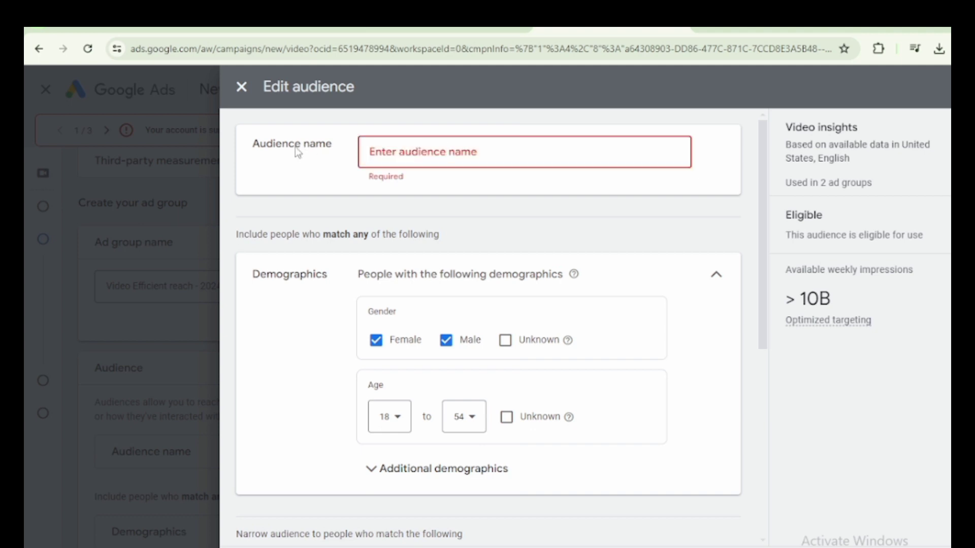
type("ts")
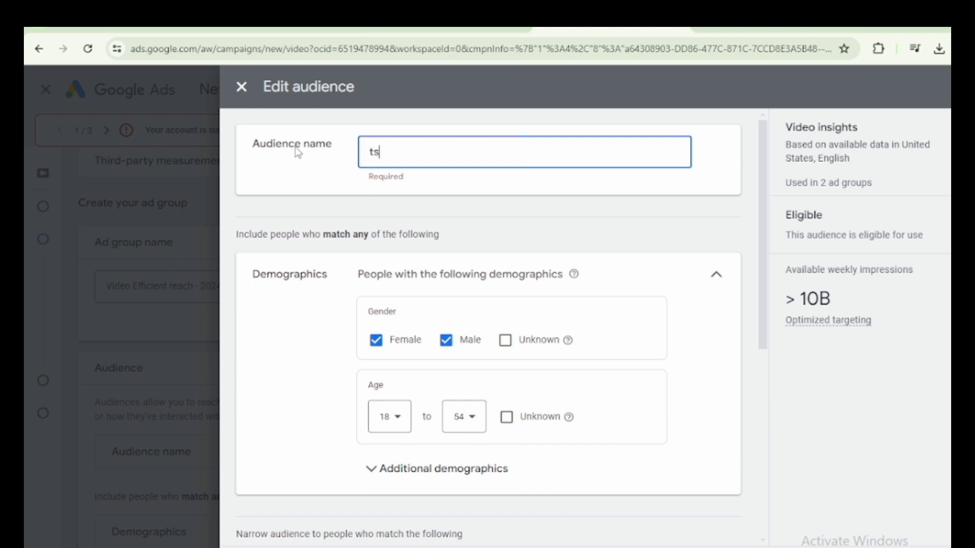
type("hirt")
Step: Include unknown age and unknown gender in the audience demographics and set the upper age limit to 65+
left_click(504, 425)
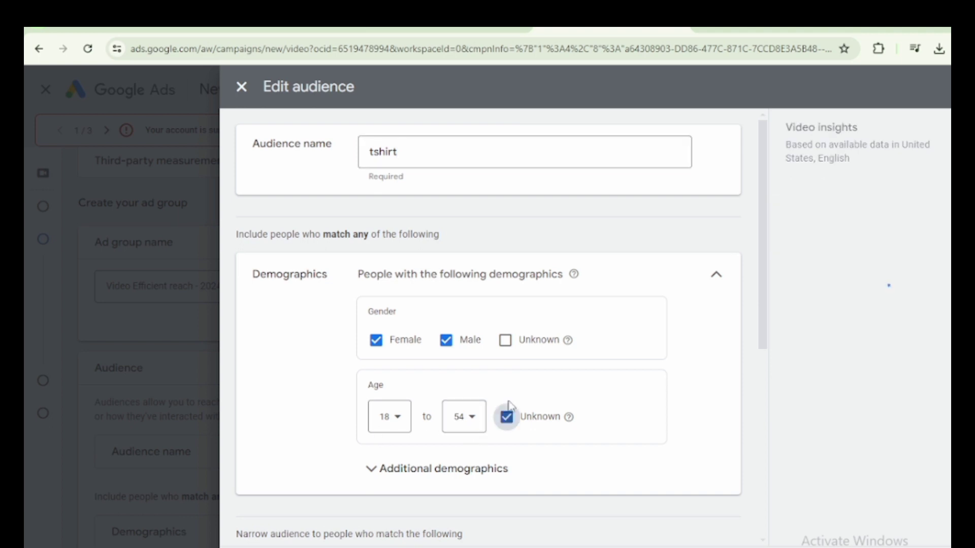
left_click(505, 344)
left_click(467, 419)
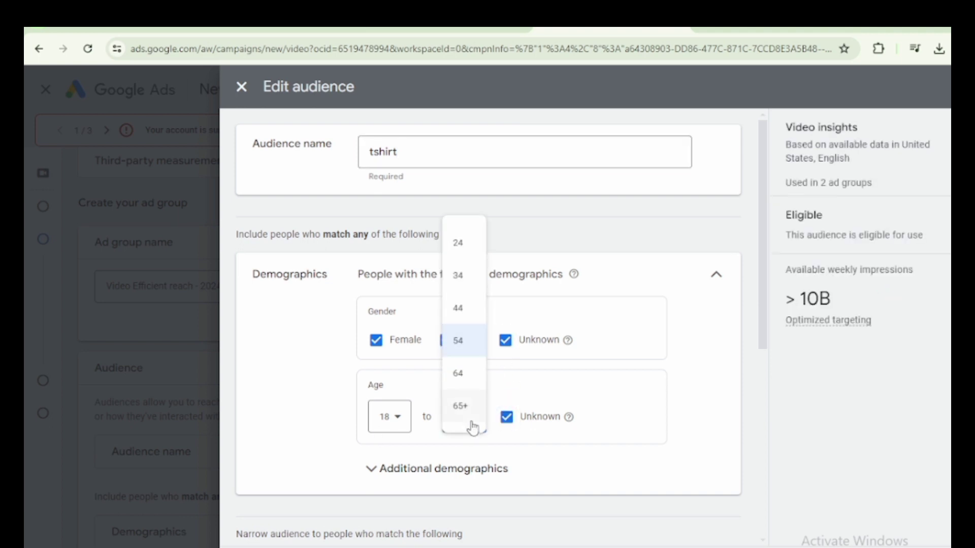
left_click(462, 407)
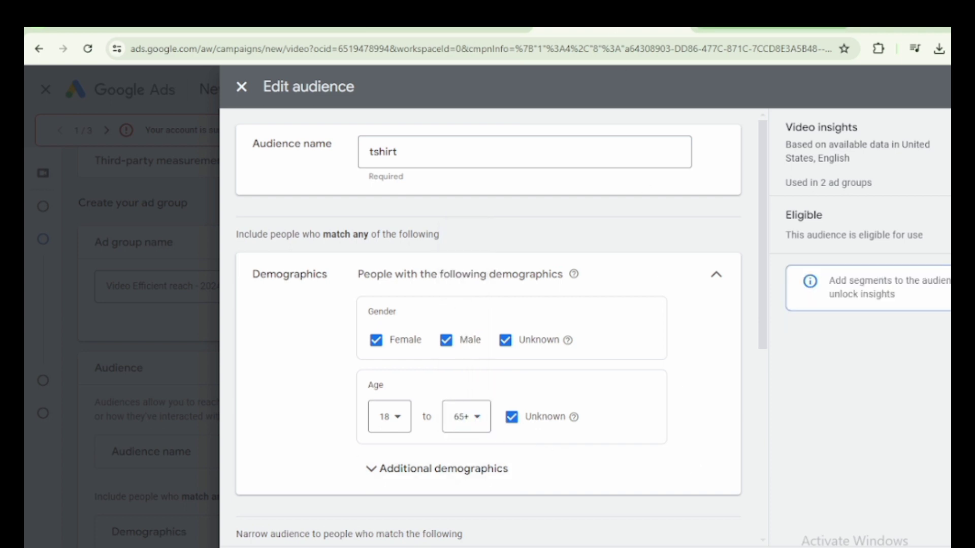
Step: Switch to Google Translate, clear its source text and return to the audience being edited in Google Ads
left_click(767, 23)
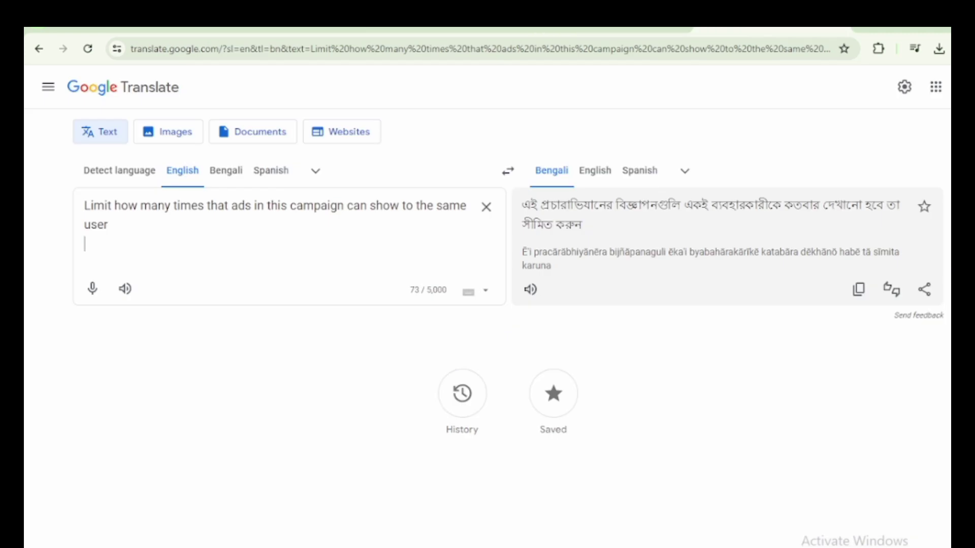
left_click(486, 207)
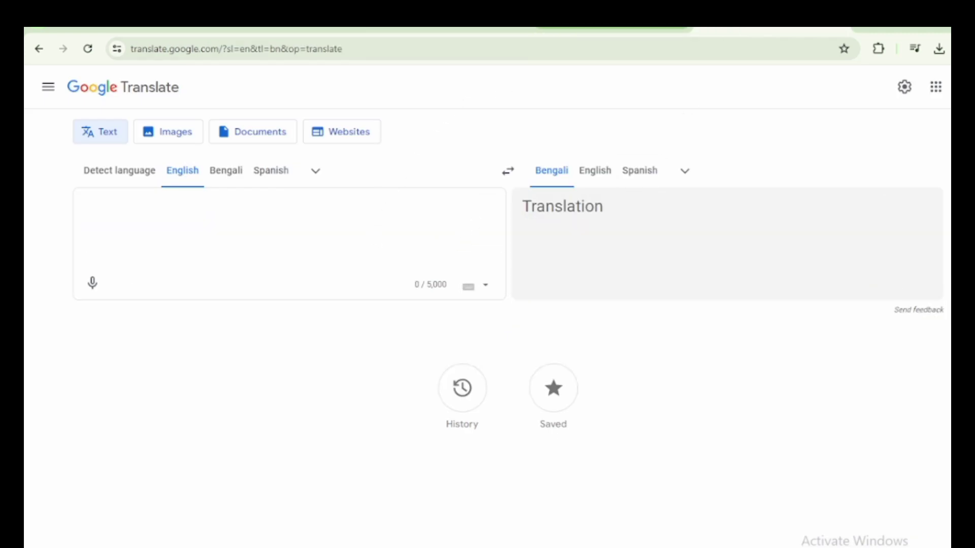
left_click(568, 29)
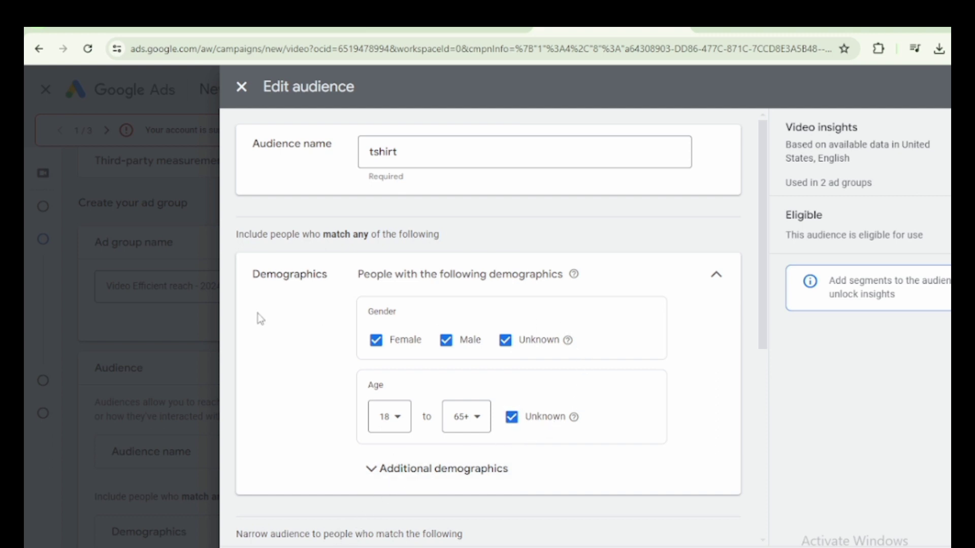
Step: Expand the audience's interests and detailed demographics and search the segments for tshirt
scroll(260, 319, "down", 4)
scroll(291, 337, "down", 1)
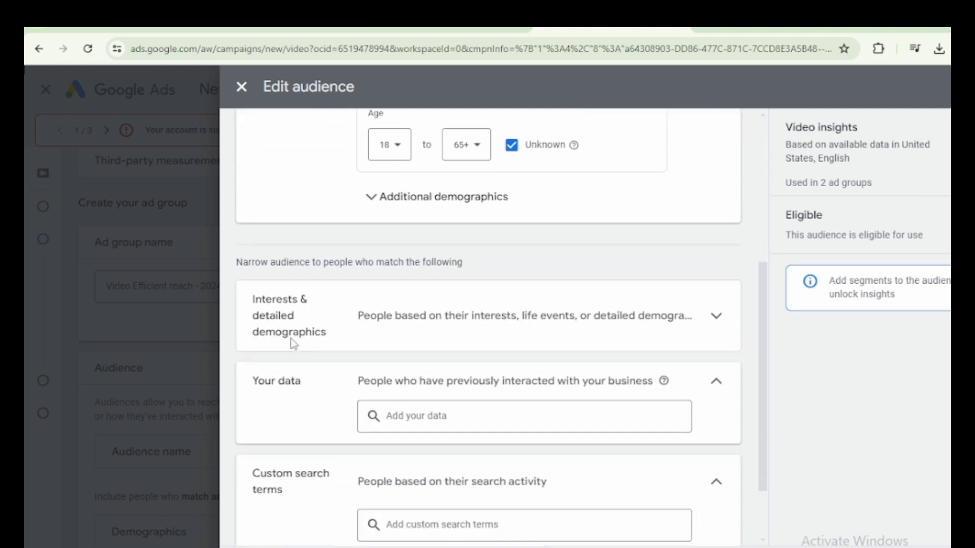
left_click(714, 319)
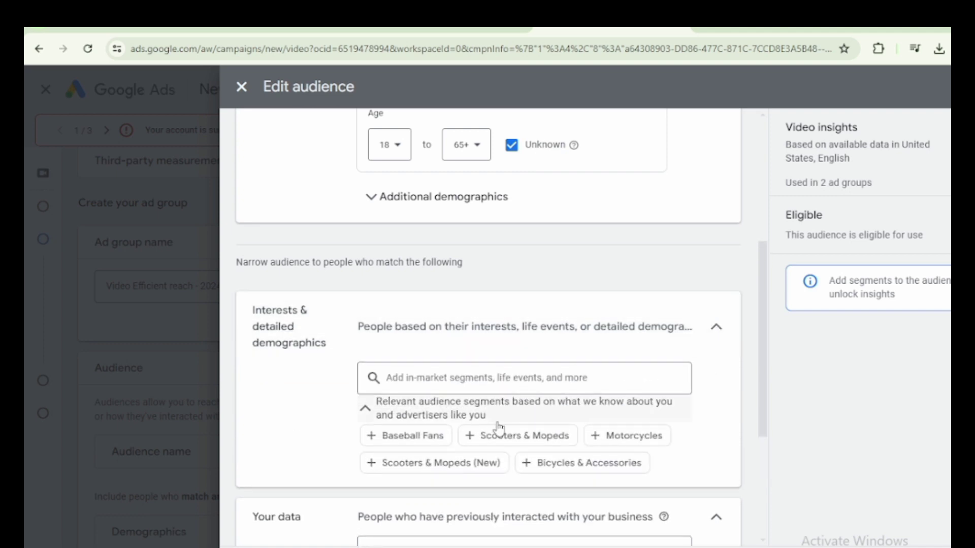
left_click(459, 384)
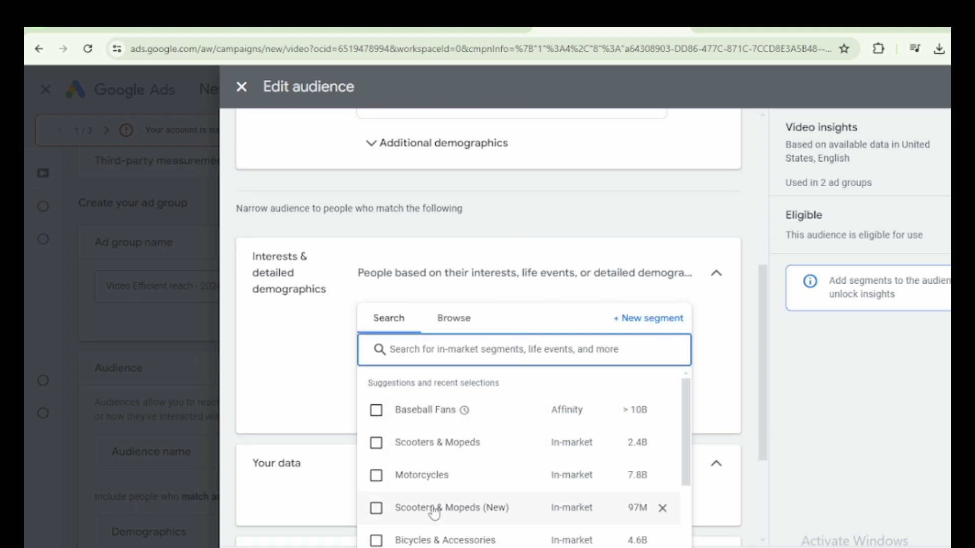
left_click(453, 320)
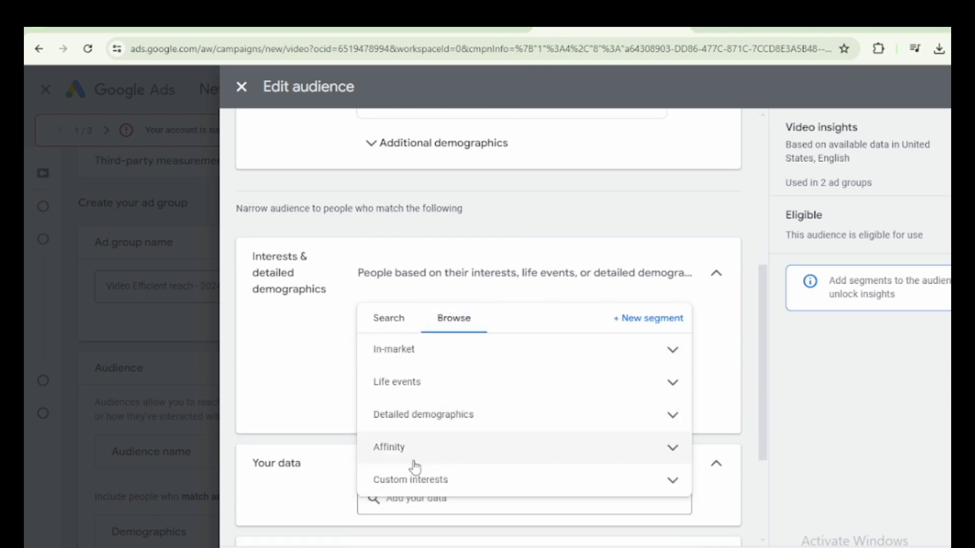
left_click(394, 319)
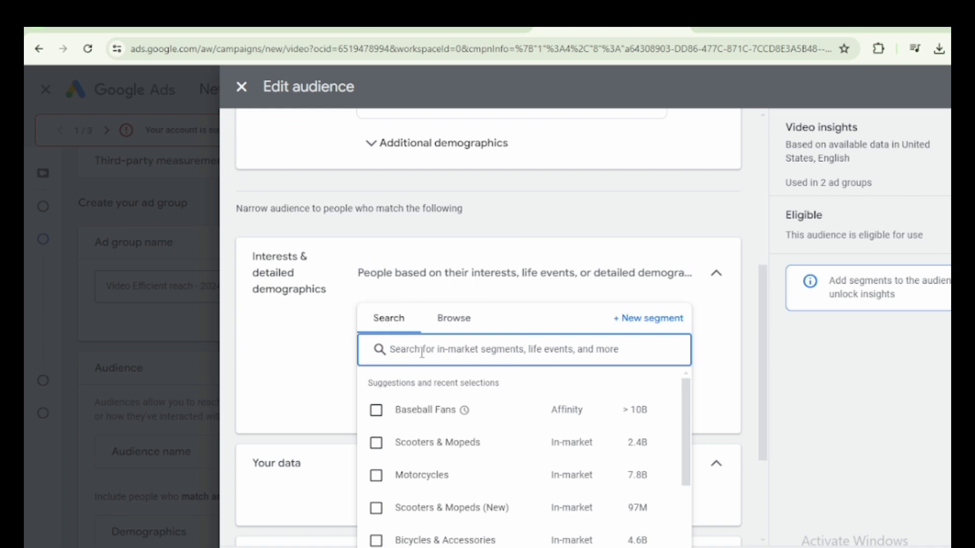
type("tsh")
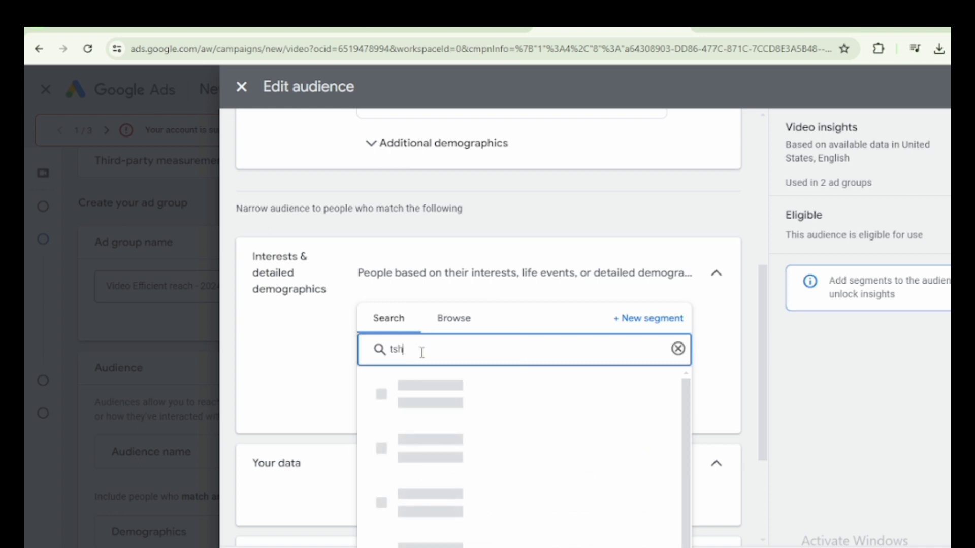
type("irt")
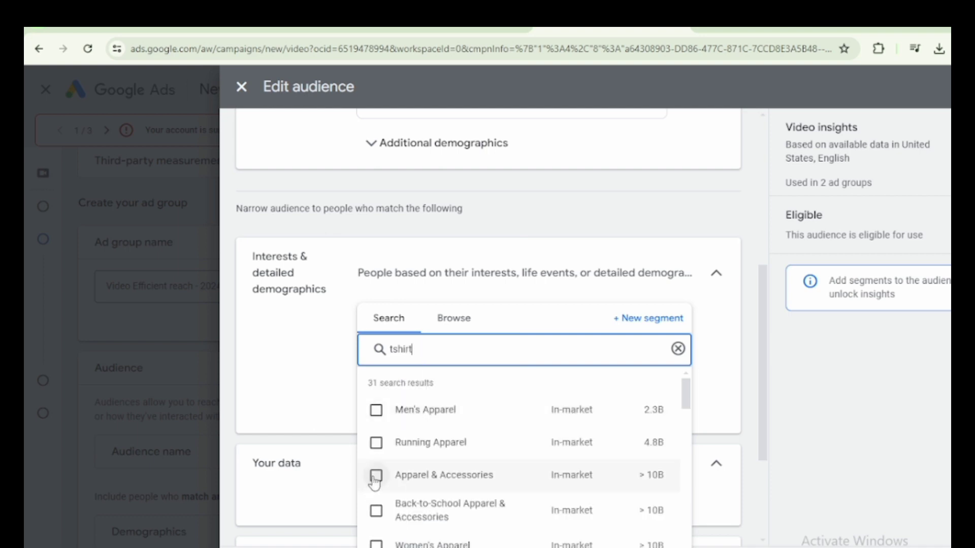
Step: Add the segments Men's Apparel, Running Apparel, Apparel & Accessories, Back-to-School Apparel & Accessories and Women's Apparel to the audience
left_click(375, 409)
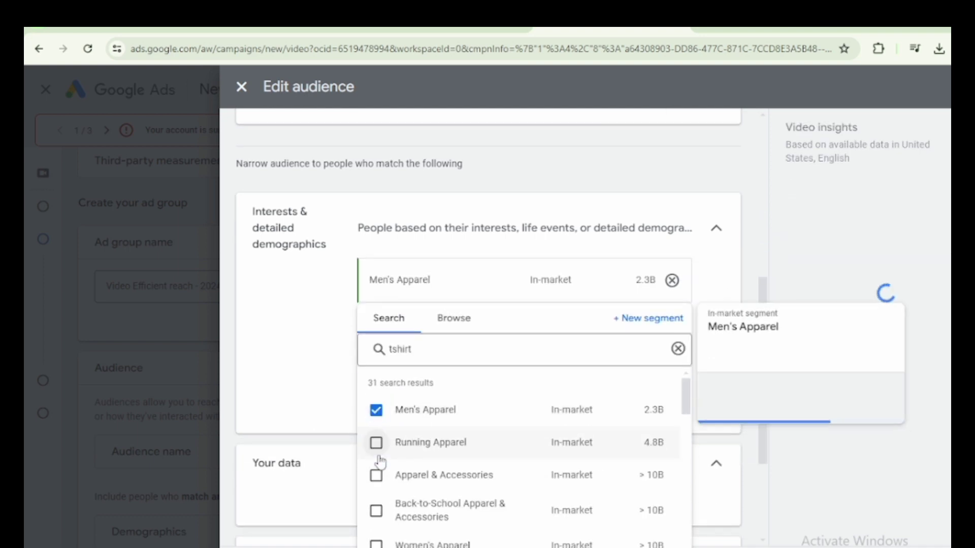
left_click(377, 445)
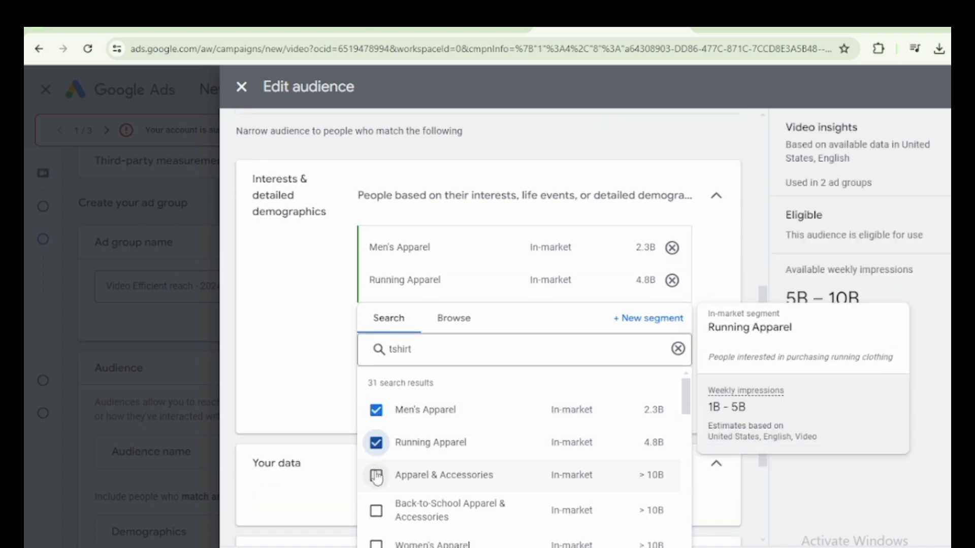
left_click(376, 477)
left_click(376, 511)
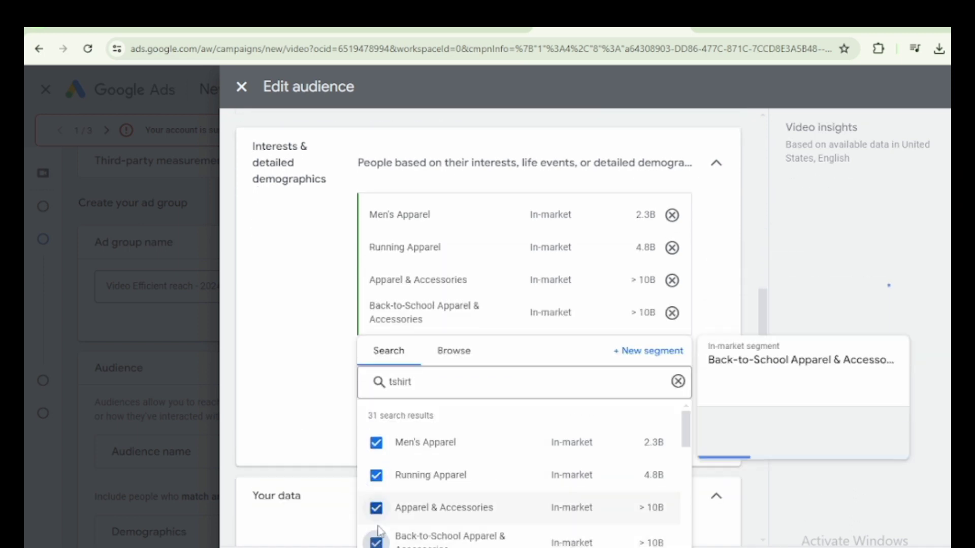
left_click(377, 542)
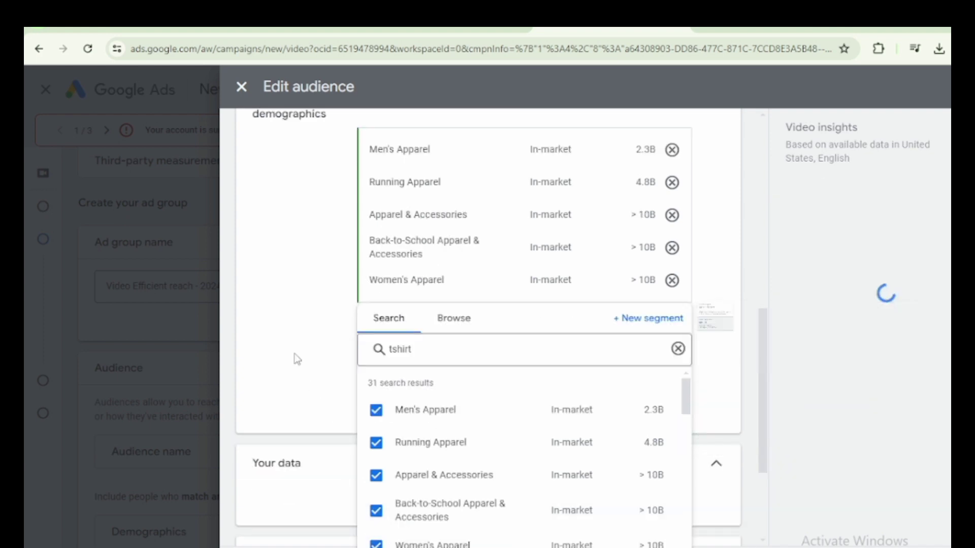
left_click(296, 358)
scroll(297, 358, "up", 3)
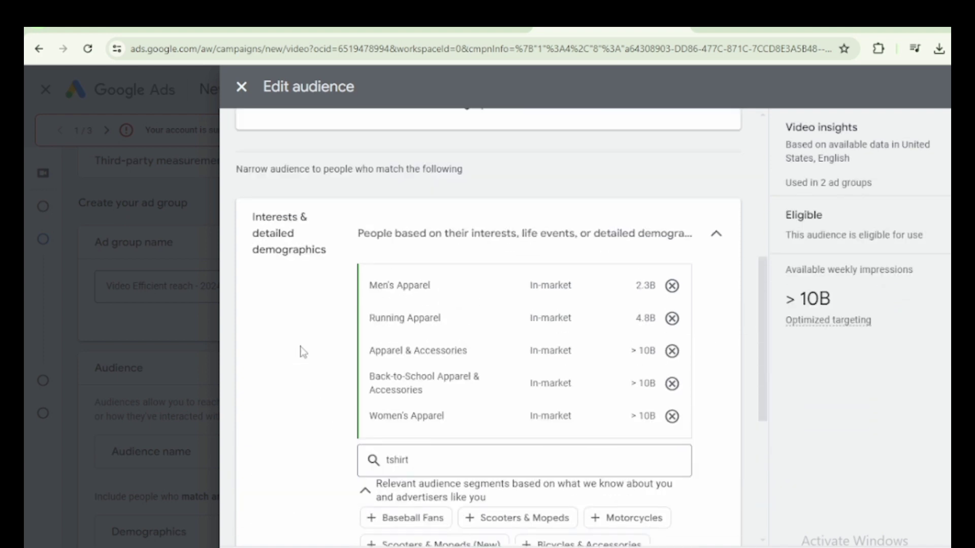
Step: Search the audience's own data segments for tshirt and clear the search term
scroll(300, 356, "down", 6)
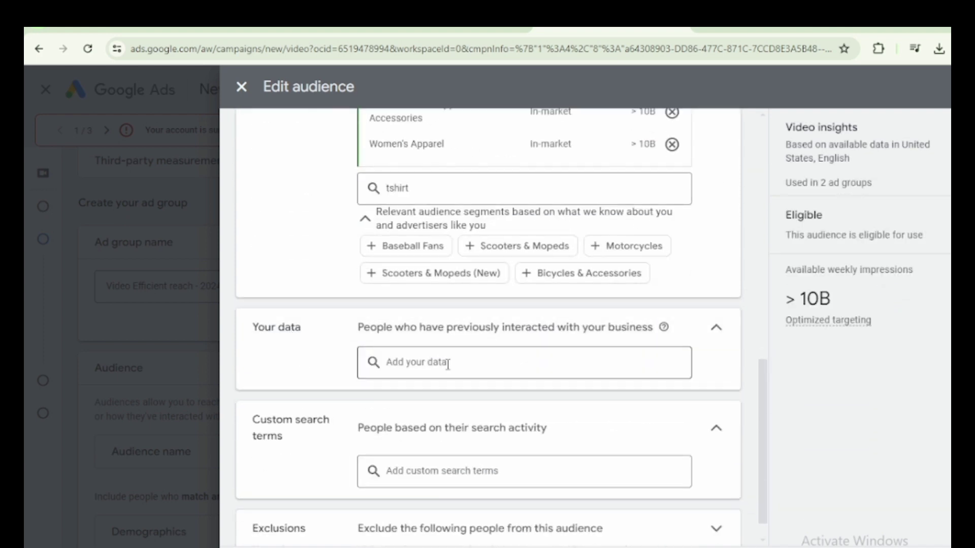
mouse_move(337, 333)
left_mouse_down()
mouse_move(584, 330)
mouse_move(537, 361)
left_mouse_up()
left_click(639, 319)
left_click(465, 361)
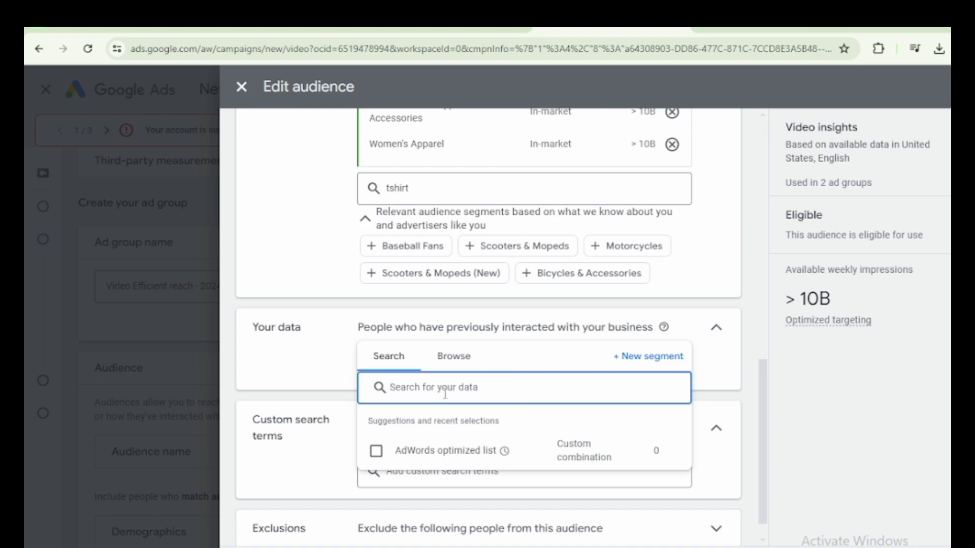
type("ts")
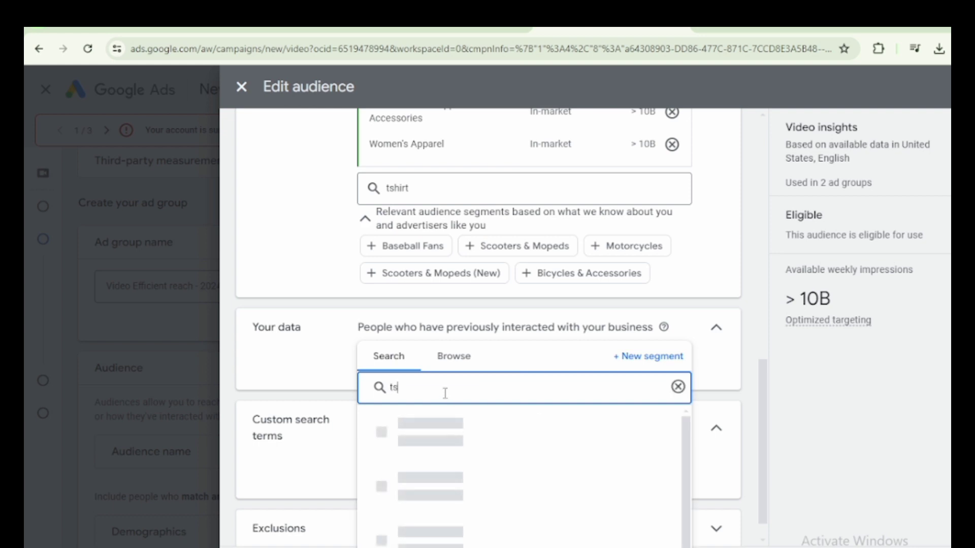
type("hirt")
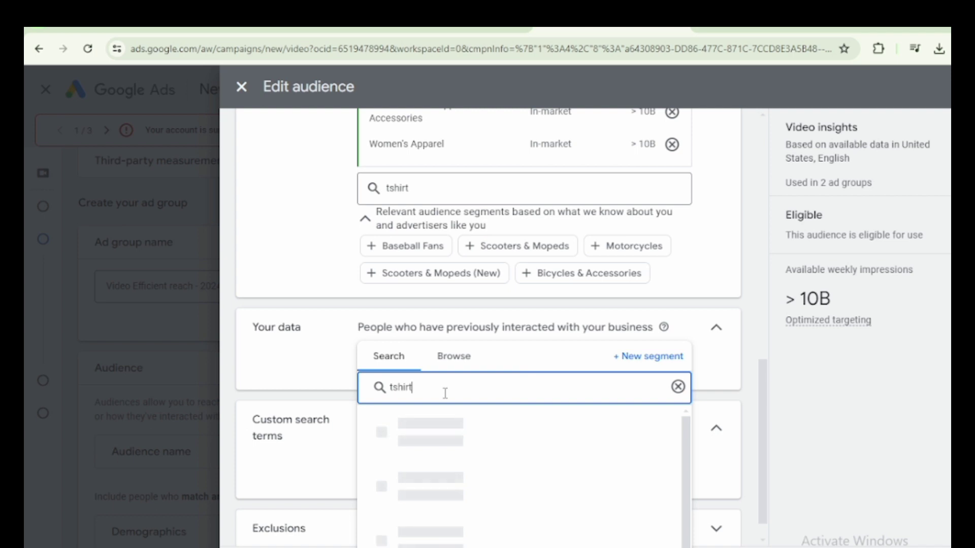
left_click(679, 387)
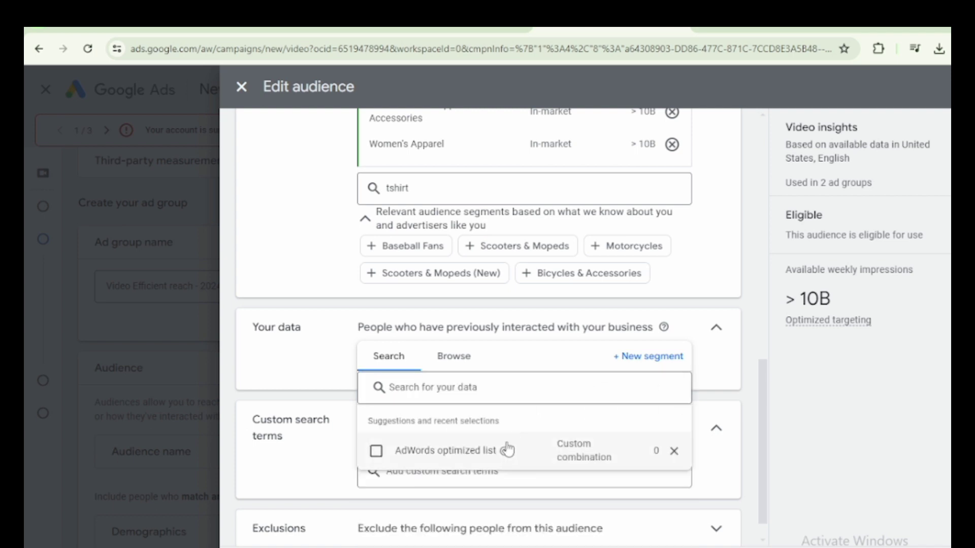
Step: Add the AdWords optimized list to the audience's own data and remove it again
mouse_move(410, 460)
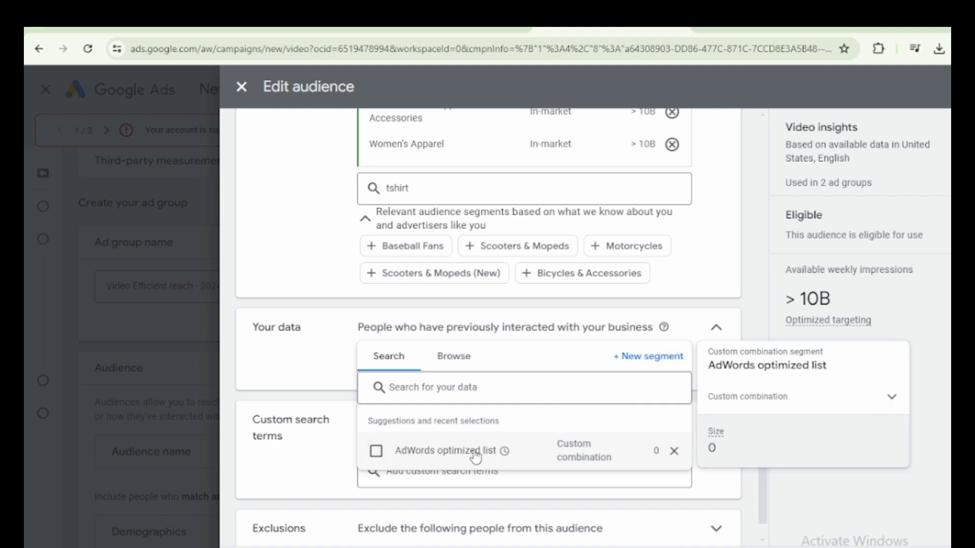
left_click(376, 451)
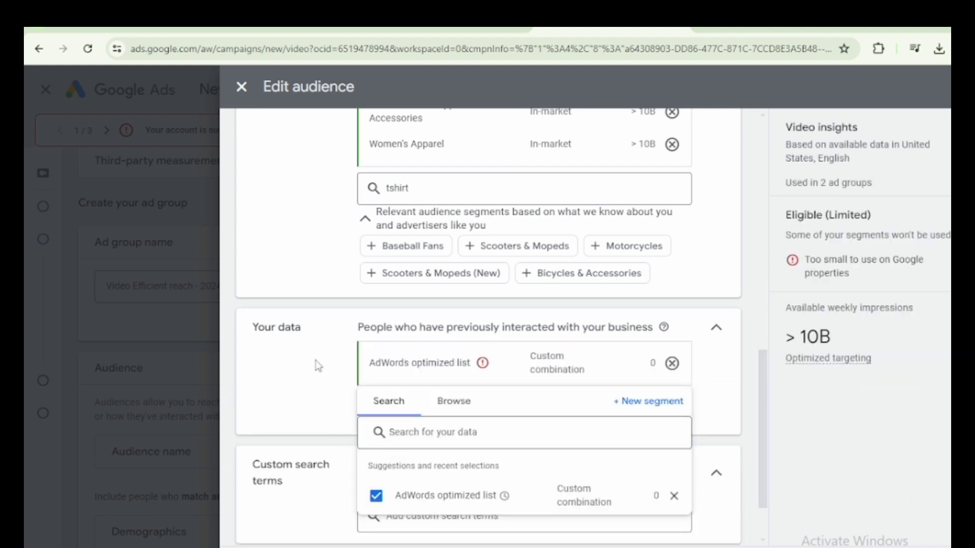
left_click(672, 363)
Step: Start a new data segment of the type YouTube users
left_click(666, 357)
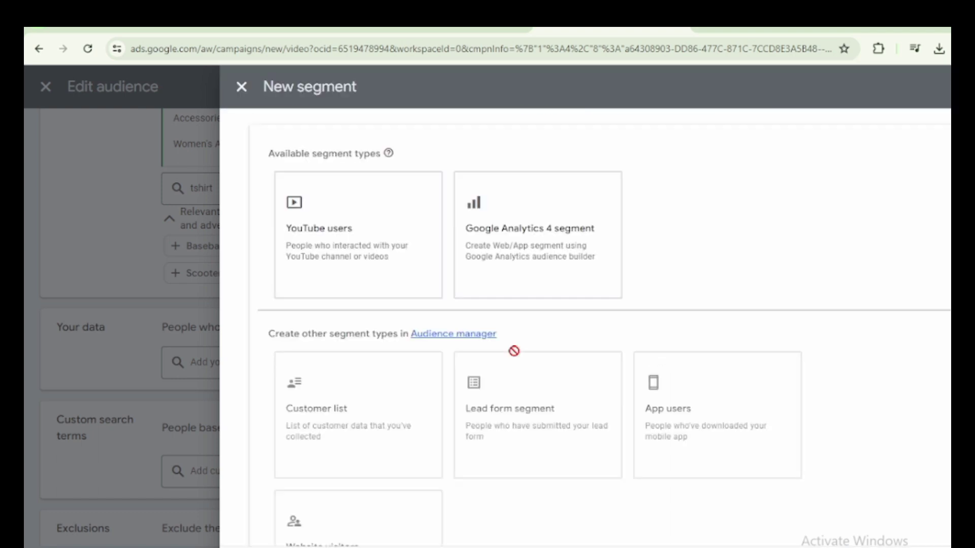
left_click(340, 228)
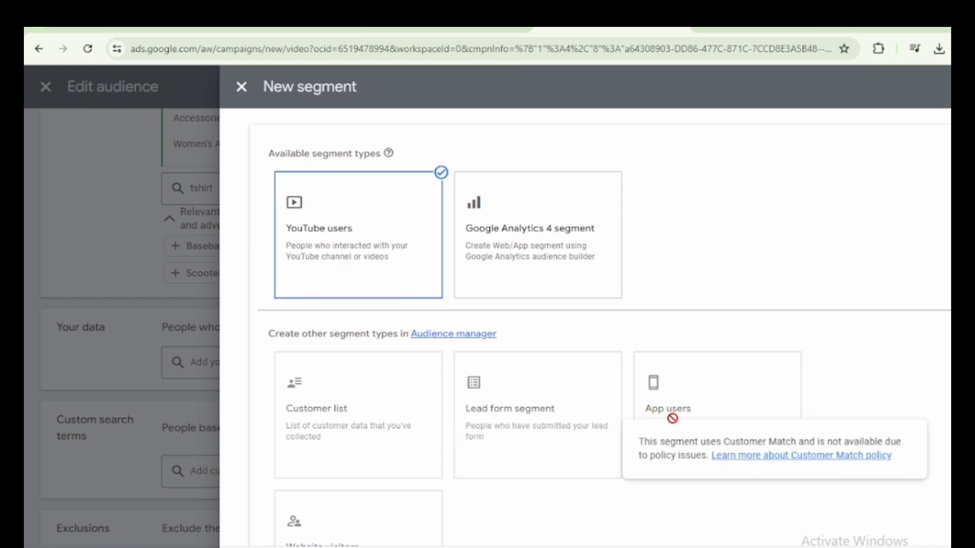
scroll(418, 409, "down", 2)
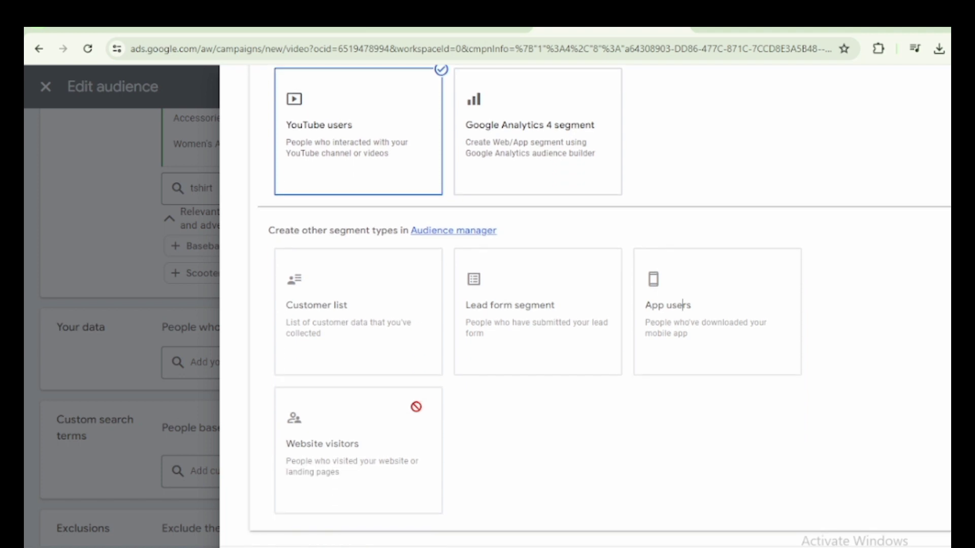
mouse_move(411, 407)
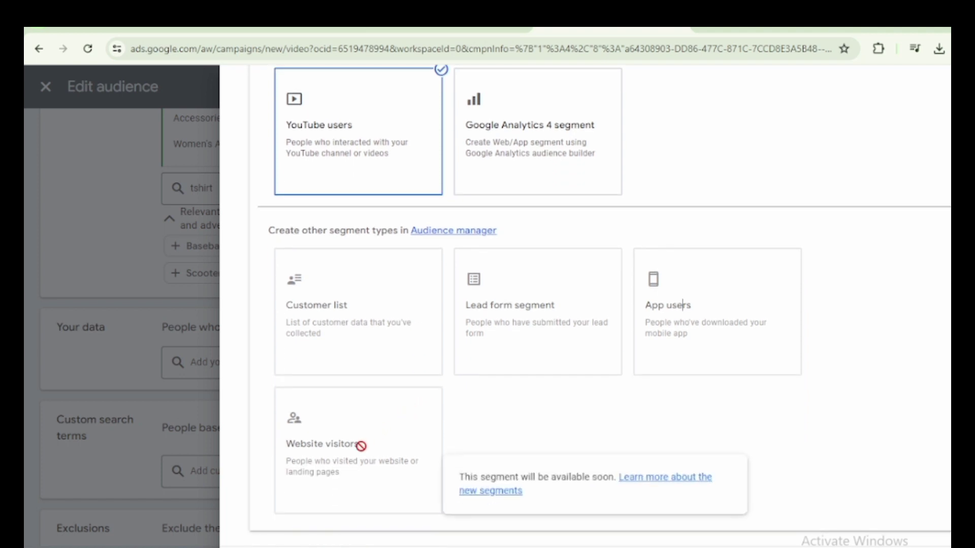
scroll(332, 450, "up", 2)
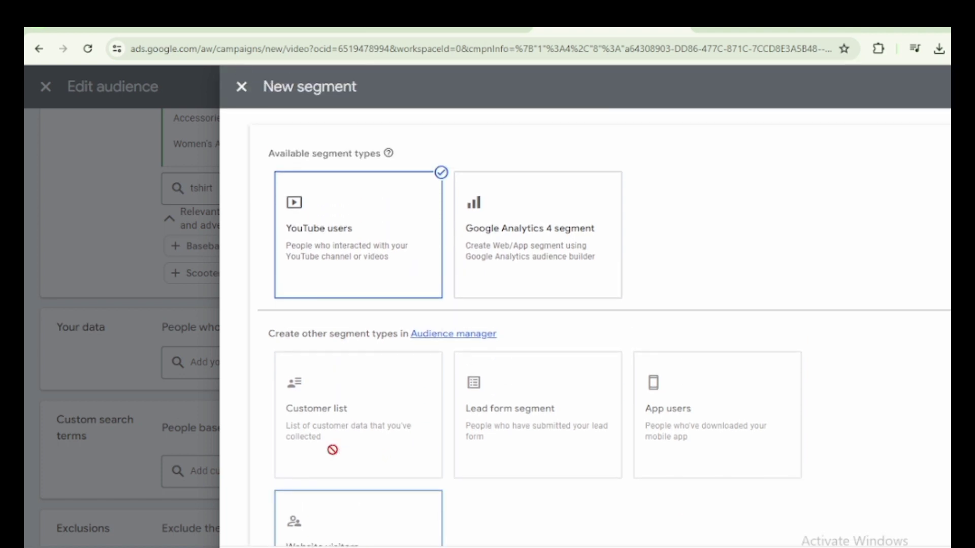
mouse_move(332, 450)
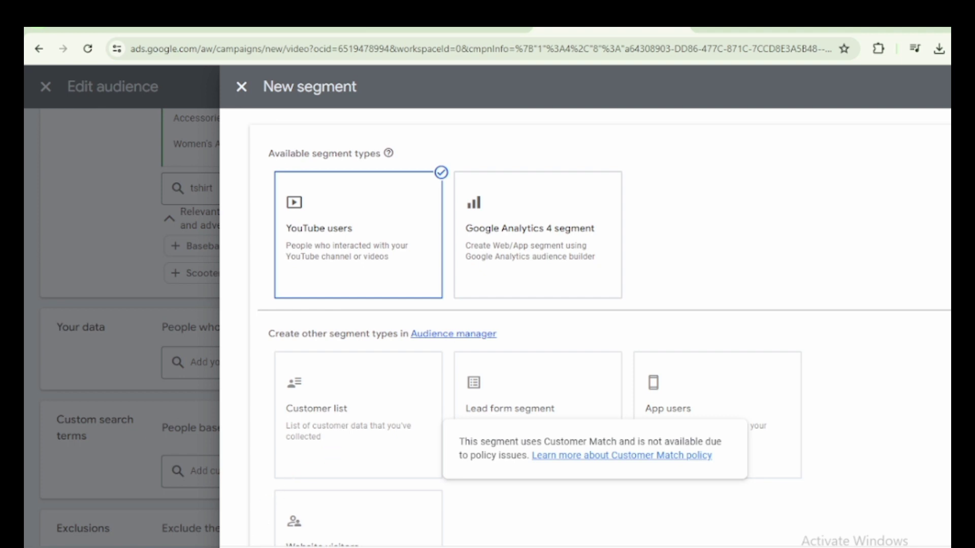
left_click(254, 547)
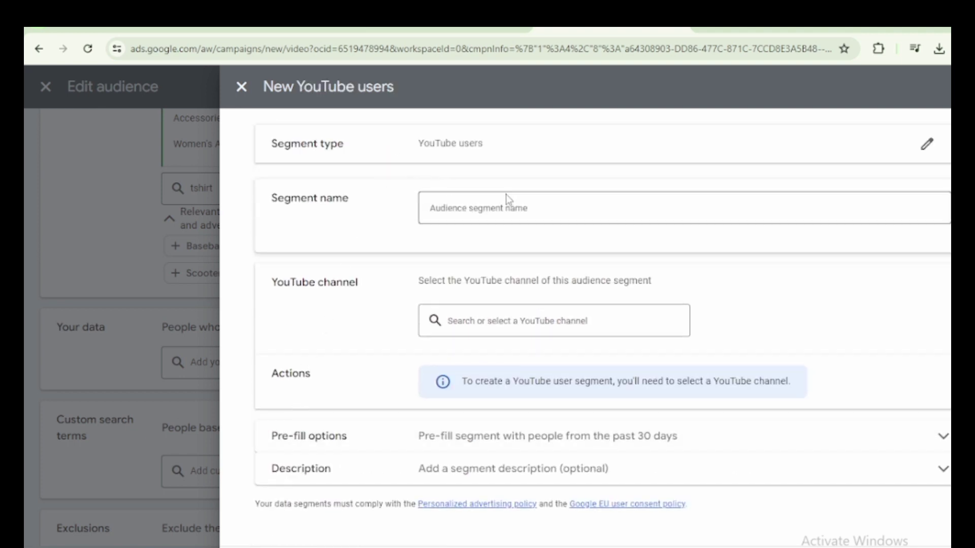
Step: Name the new YouTube users segment tshirt and look through the linked YouTube channels without selecting one
left_click(552, 208)
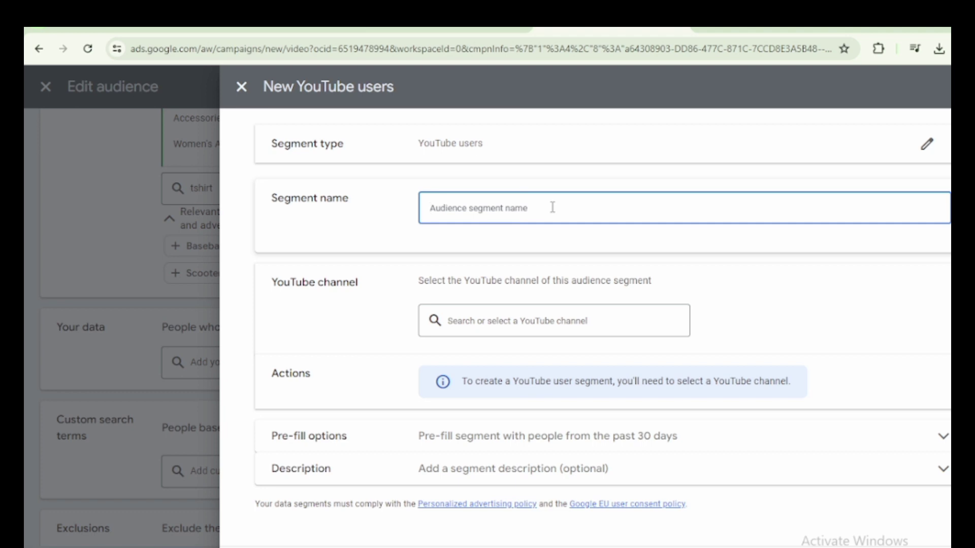
type("youtube user")
left_click_drag(497, 209, 410, 226)
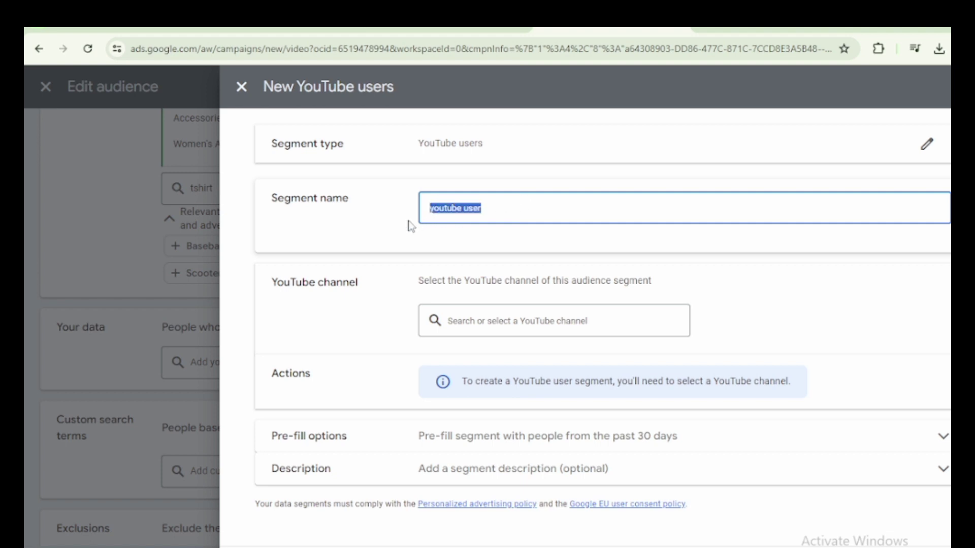
key("BackSpace")
type("tshirt")
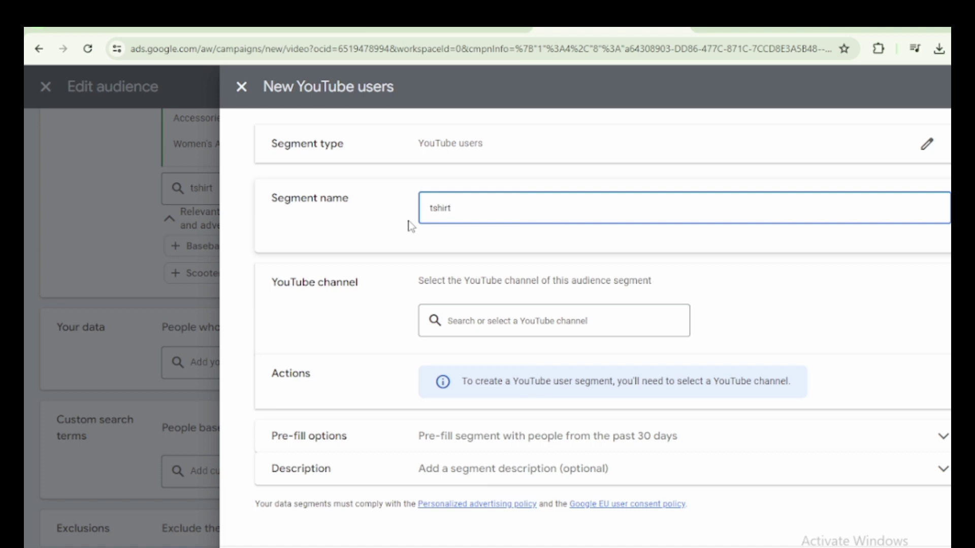
left_click(477, 317)
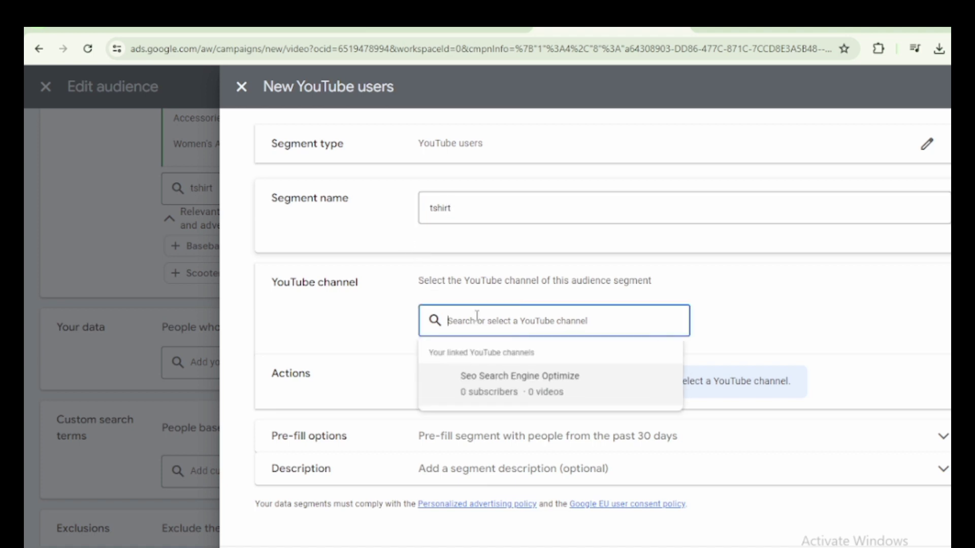
left_click(359, 295)
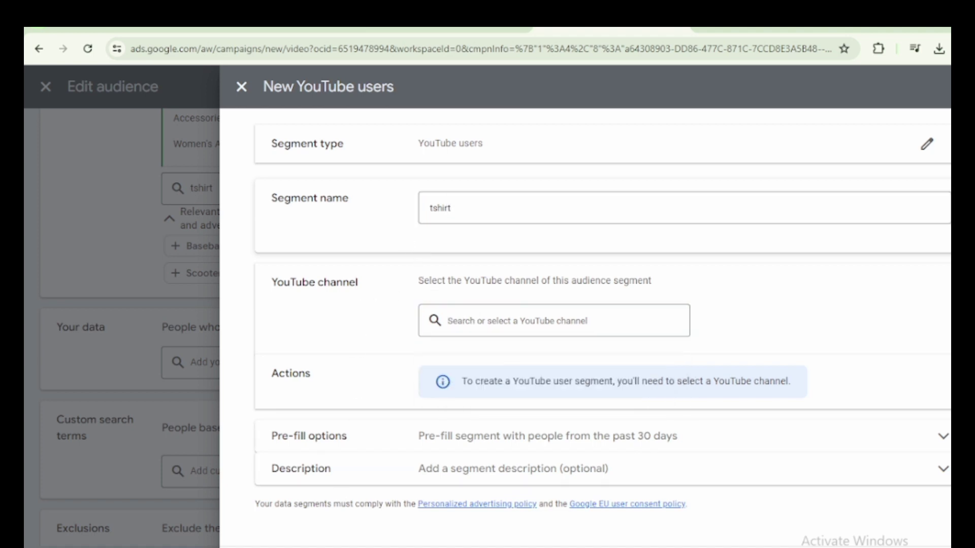
Step: Leave the new segment form and save the changes to the existing audience rather than as a copy
key("Escape")
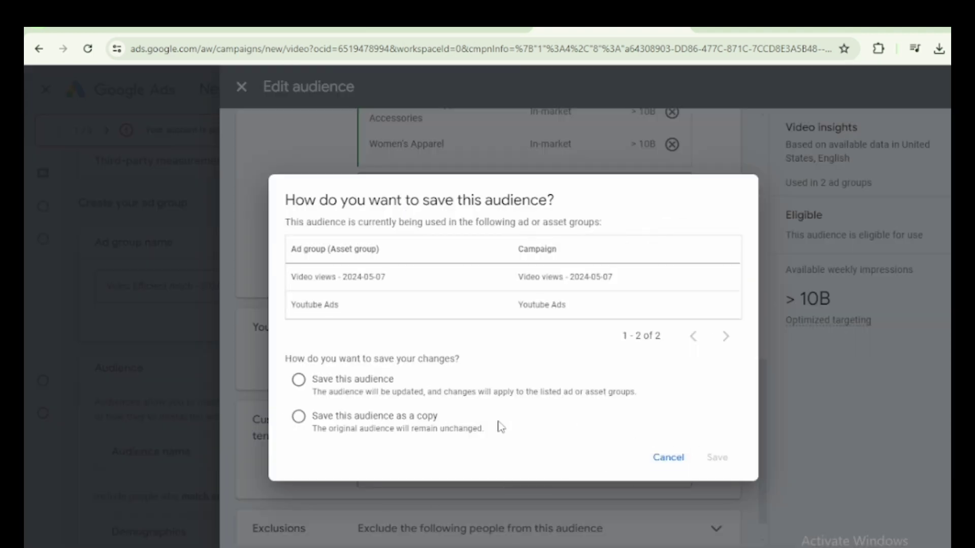
left_click(297, 380)
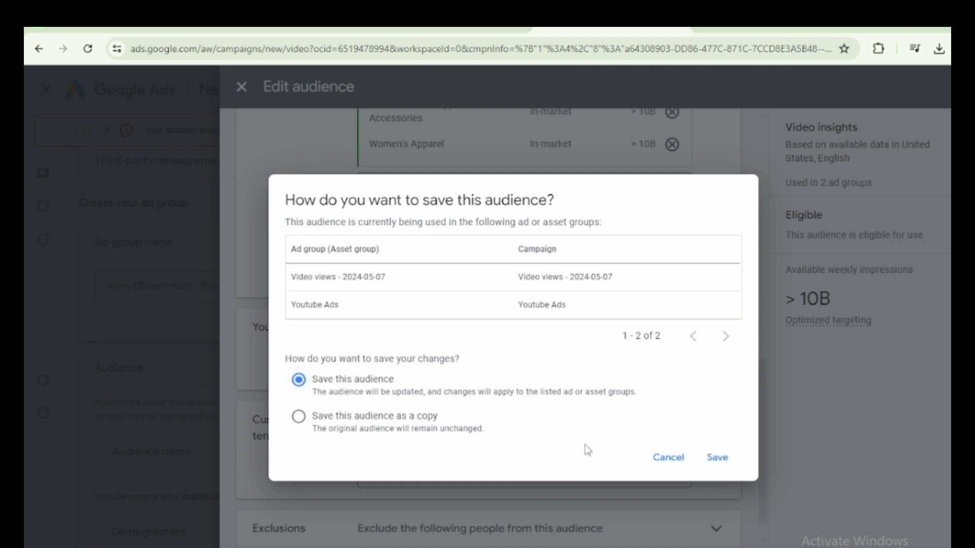
left_click(716, 460)
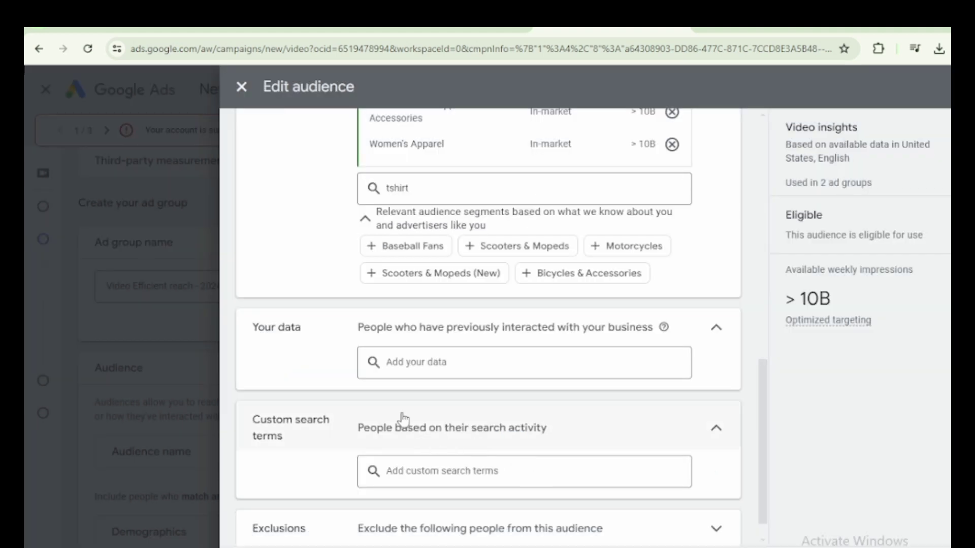
Step: Browse the audience's own data and add the listed YouTube users segment and the AdWords optimized list
left_click(443, 360)
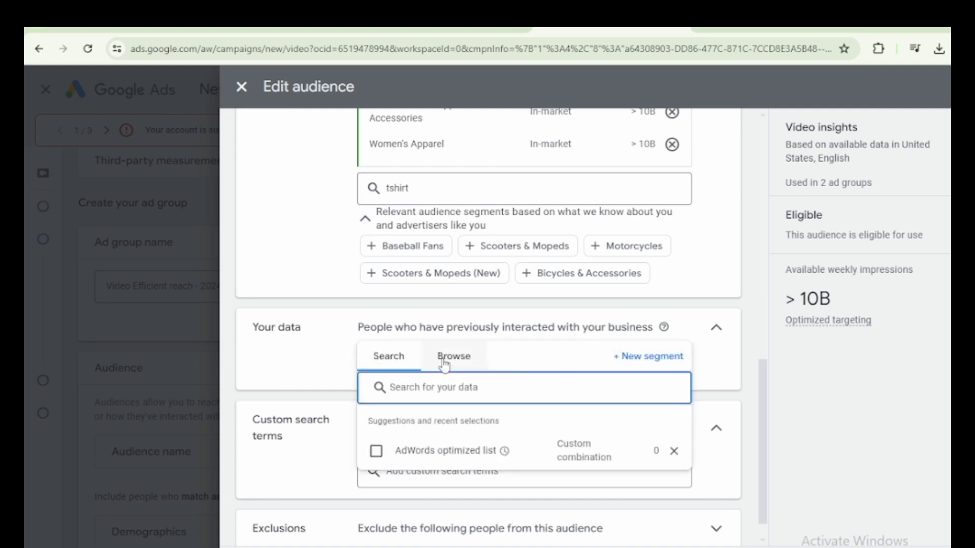
left_click(382, 361)
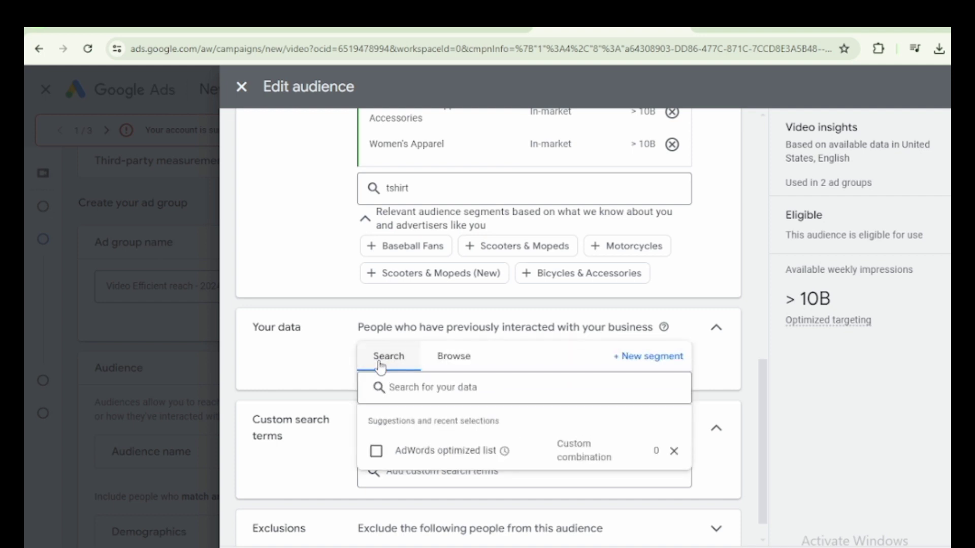
left_click(464, 364)
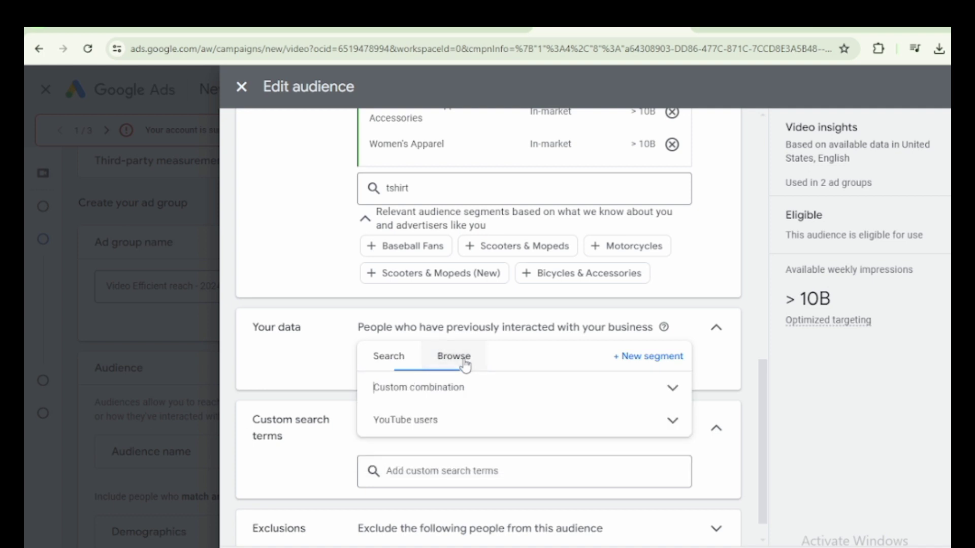
left_click(426, 424)
left_click(391, 453)
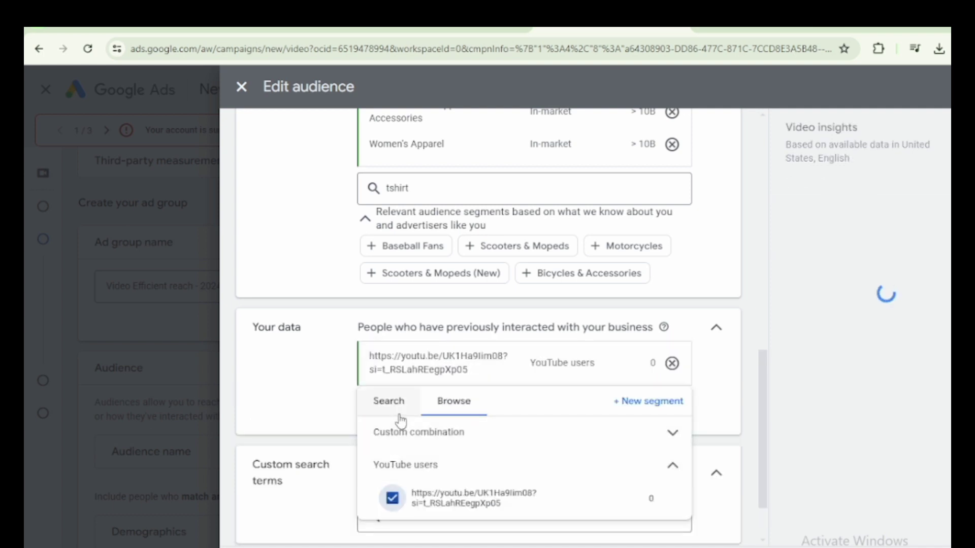
left_click(409, 433)
left_click(392, 466)
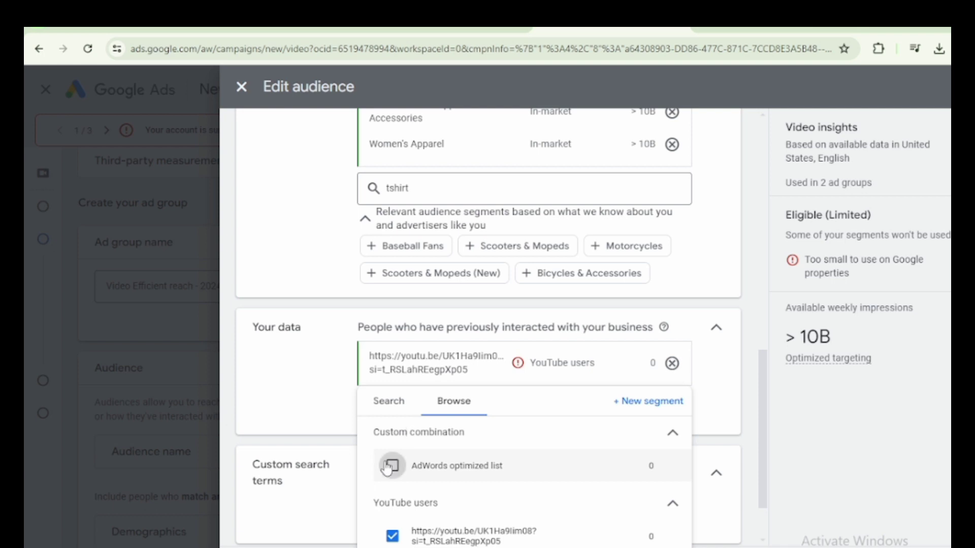
left_click(315, 398)
Step: Add the custom segment Audiance Segment to the audience's custom search terms
scroll(399, 456, "down", 2)
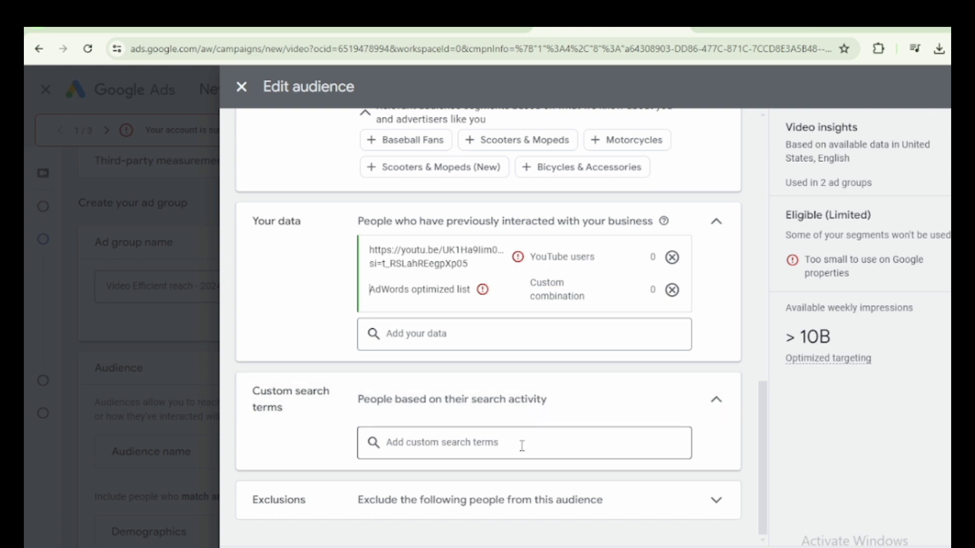
left_click(495, 443)
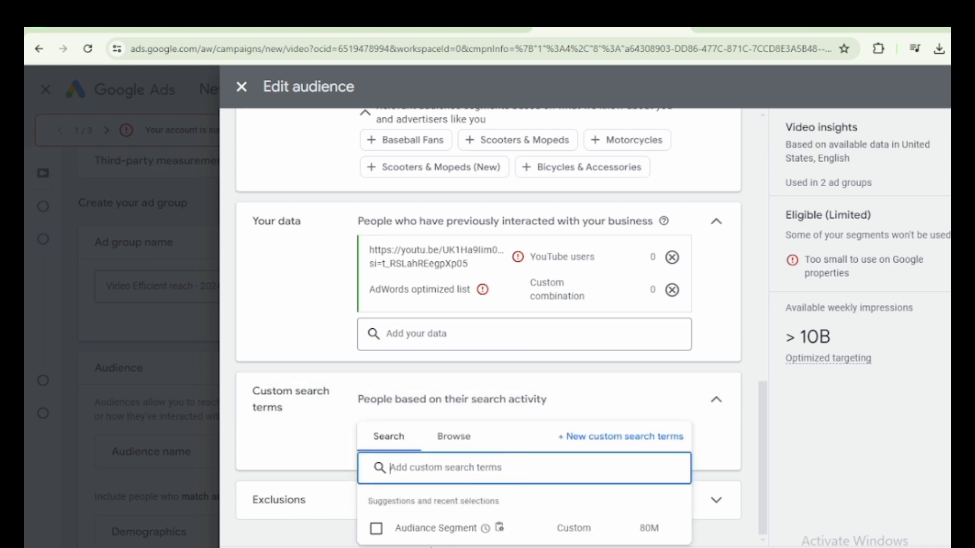
left_click(376, 529)
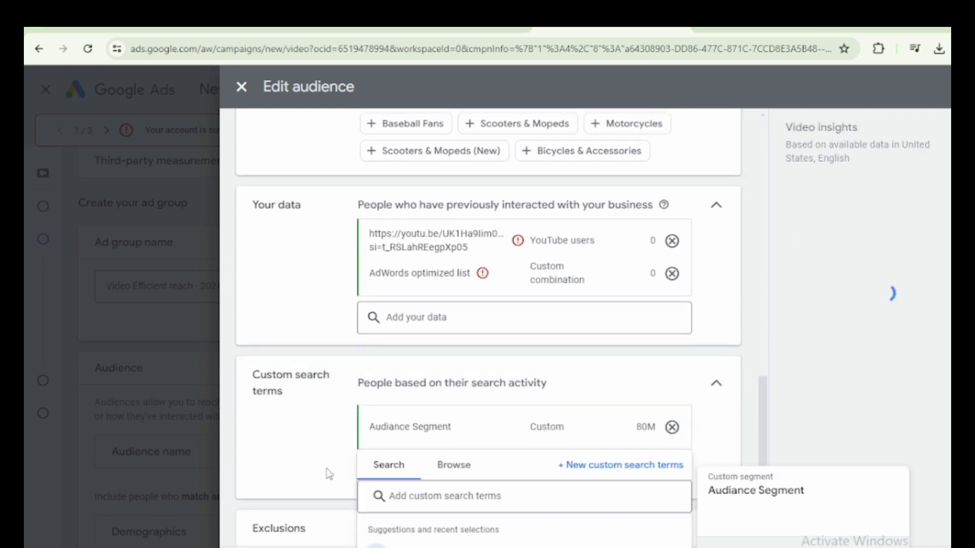
left_click(311, 446)
Step: Open the audience's exclusions, browse the available segments and search the remarketing lists for tshirt
scroll(421, 492, "down", 1)
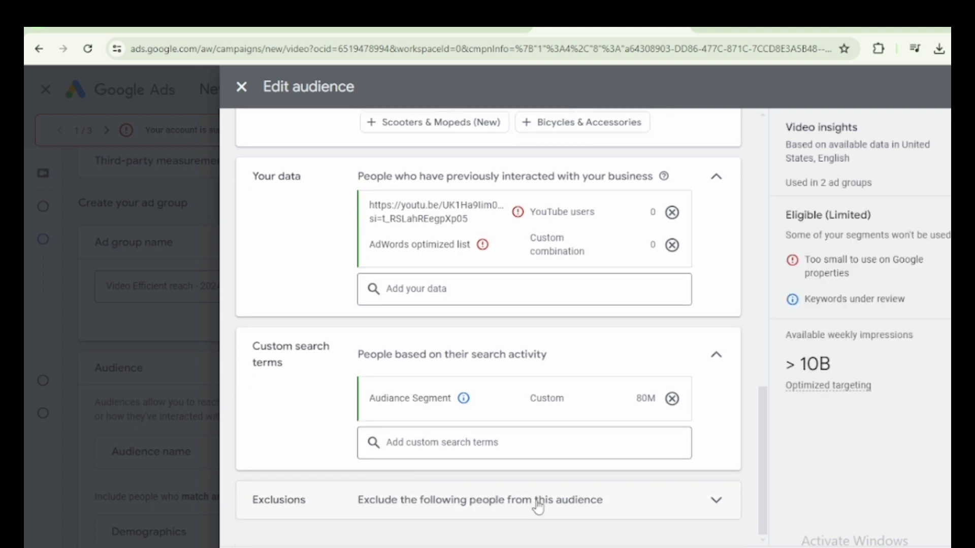
left_click(605, 504)
scroll(567, 491, "down", 2)
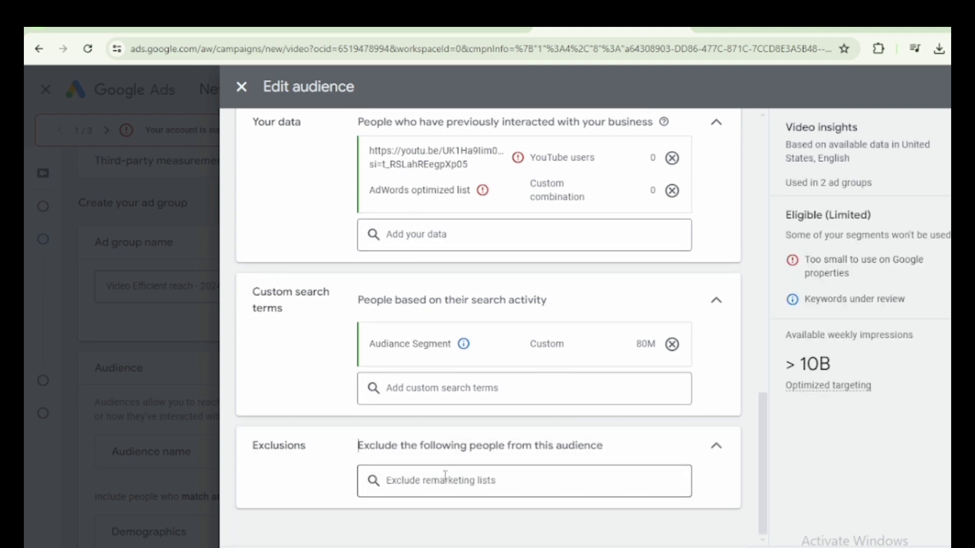
left_click(445, 487)
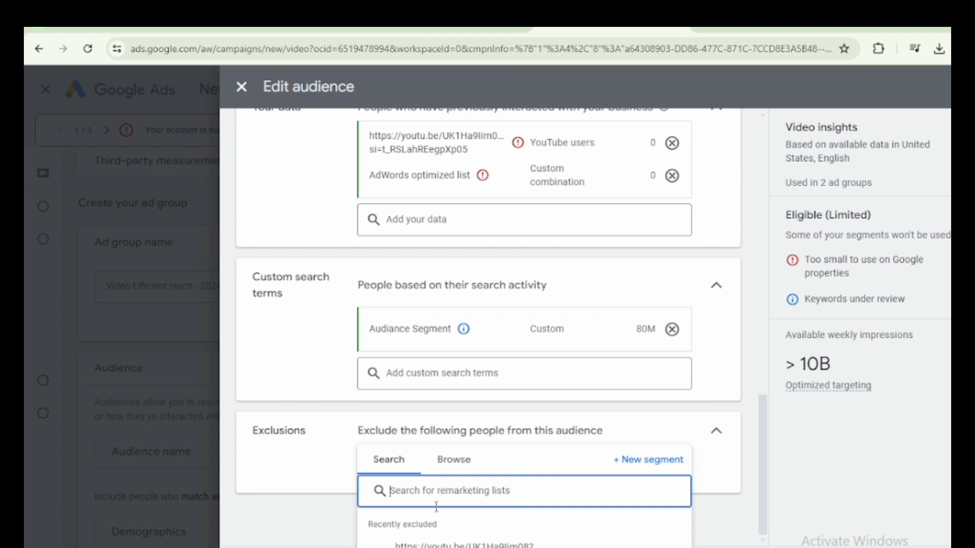
left_click(446, 459)
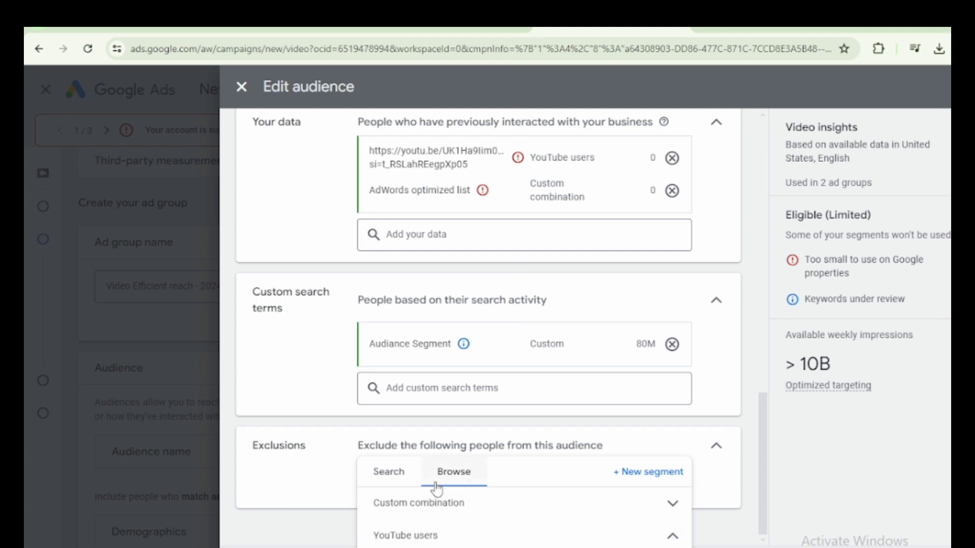
left_click(396, 483)
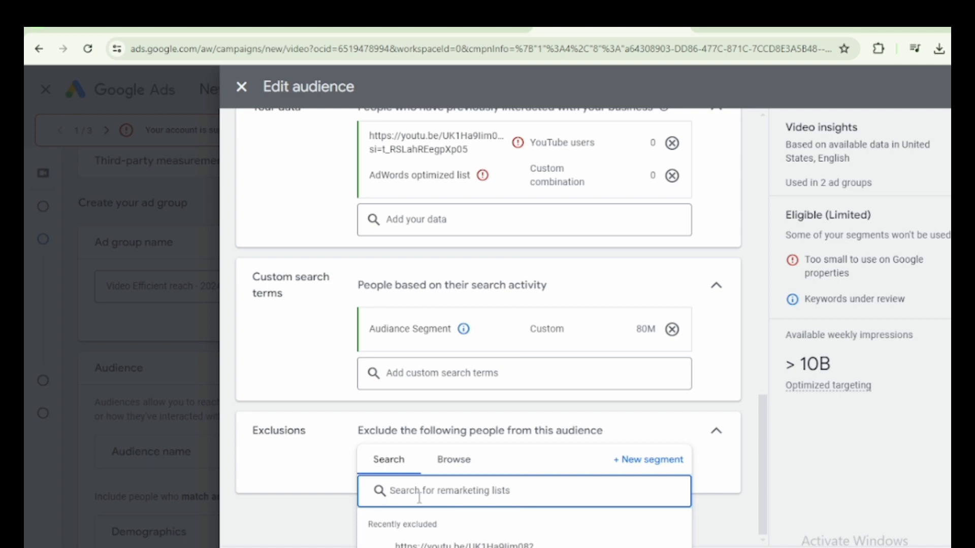
type("tshirt")
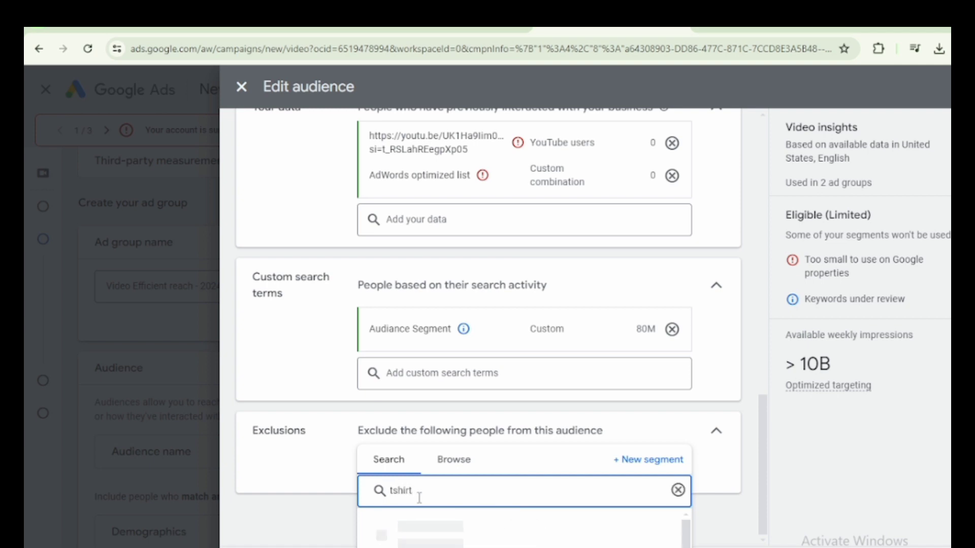
left_click(678, 490)
Step: Search the exclusion remarketing lists for Digital Marketing, clear the search and close the list
left_click(500, 495)
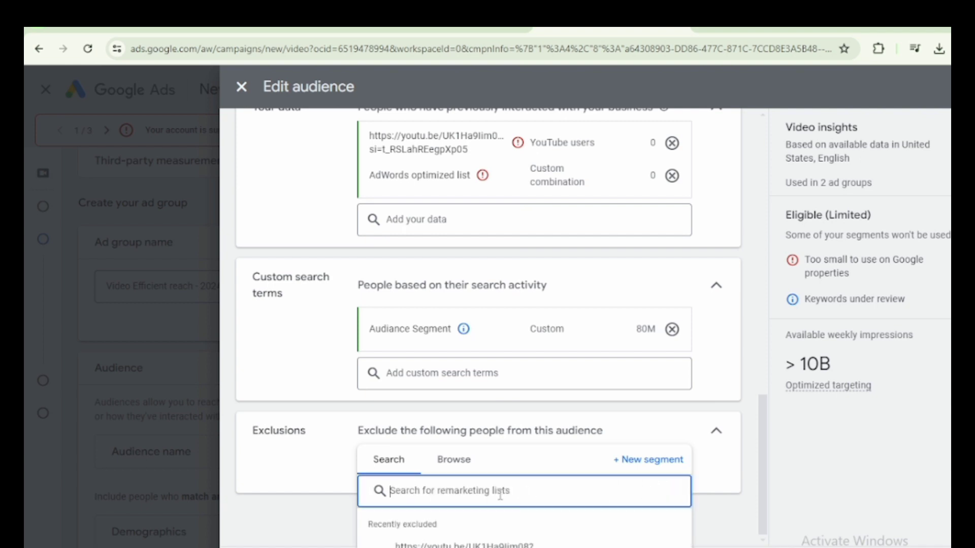
type("Di")
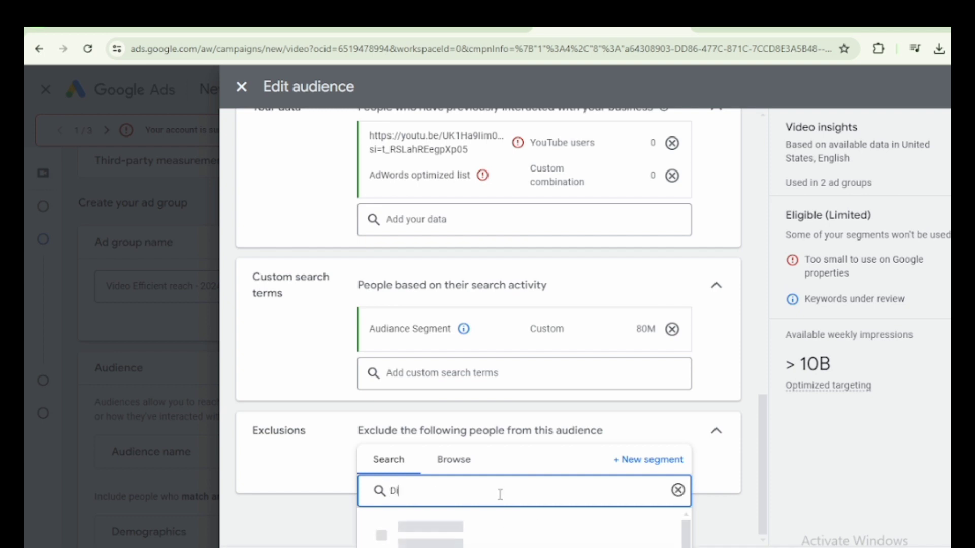
type("gital")
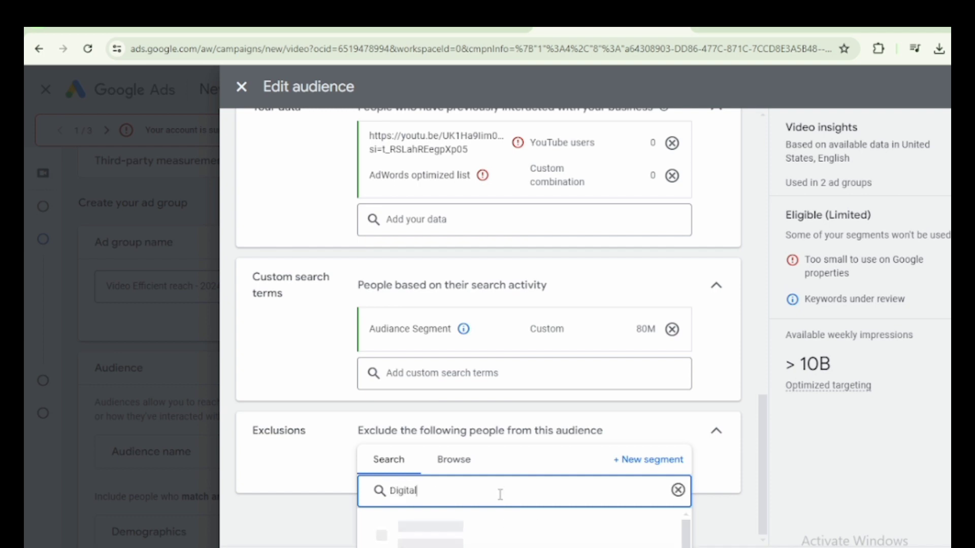
type(" Market")
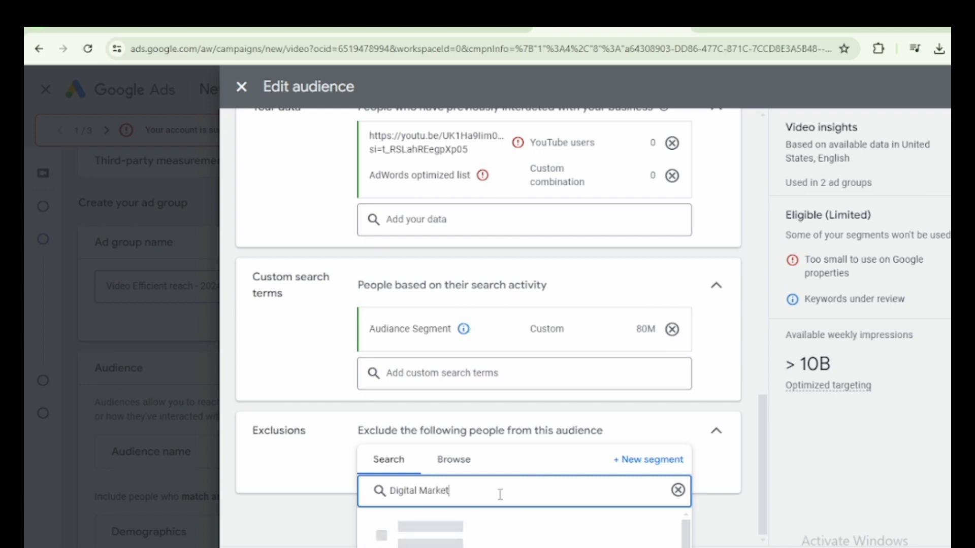
type("ing")
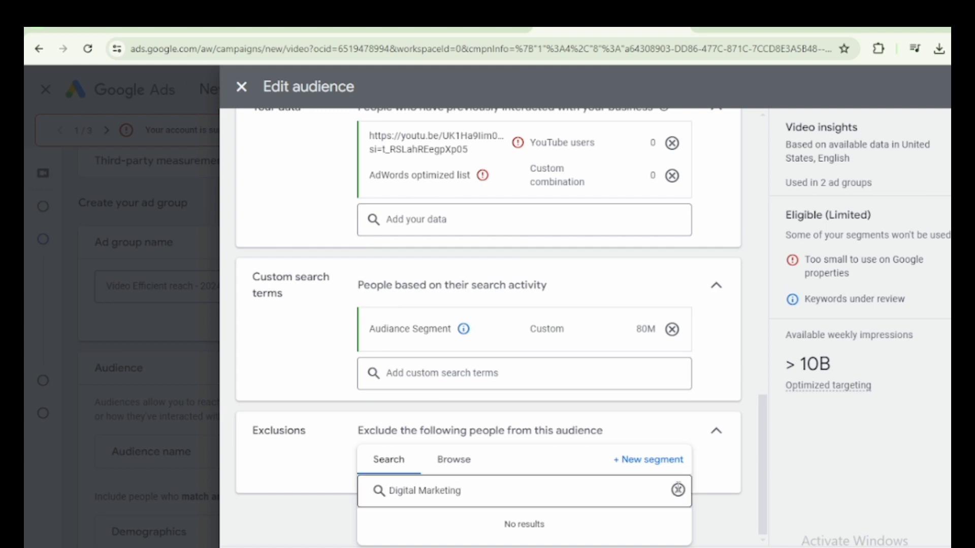
left_click(678, 490)
left_click(284, 501)
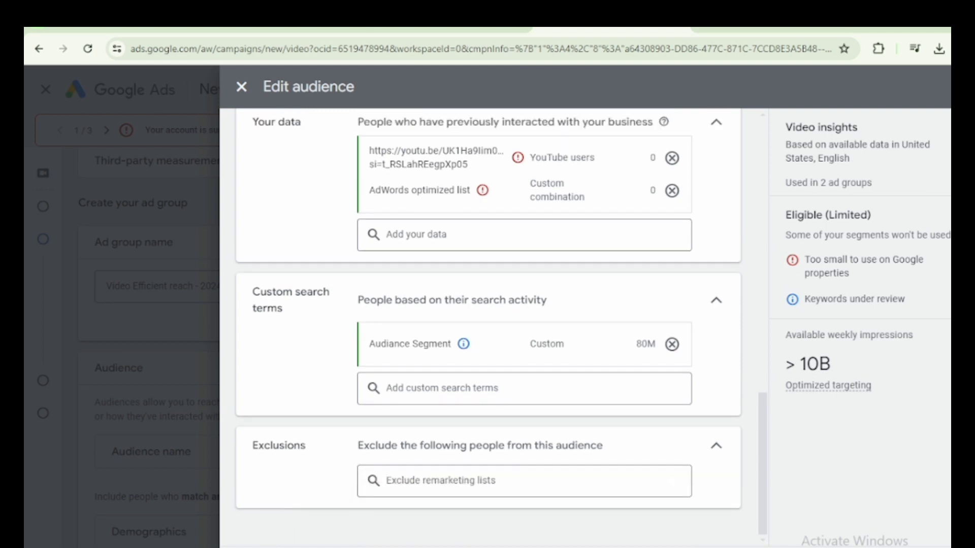
left_click(274, 547)
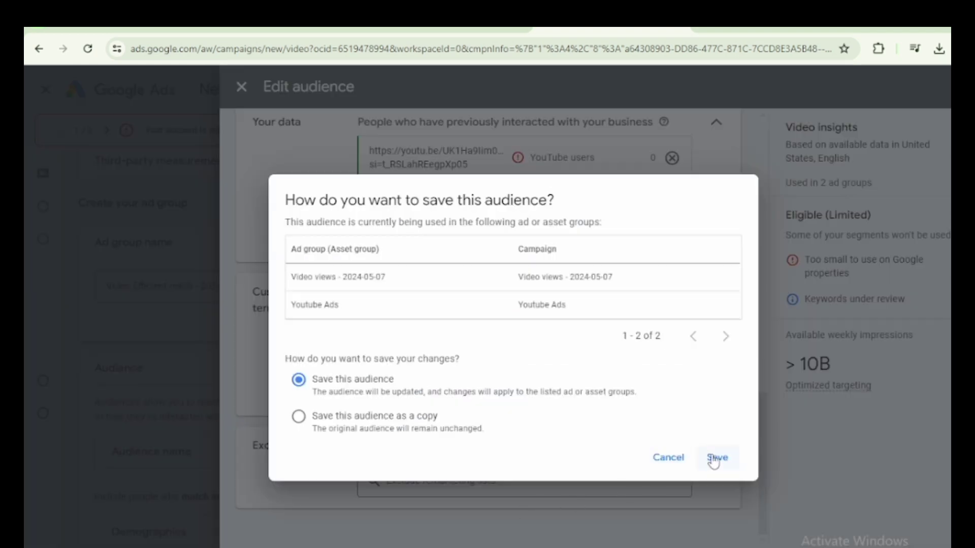
left_click(710, 460)
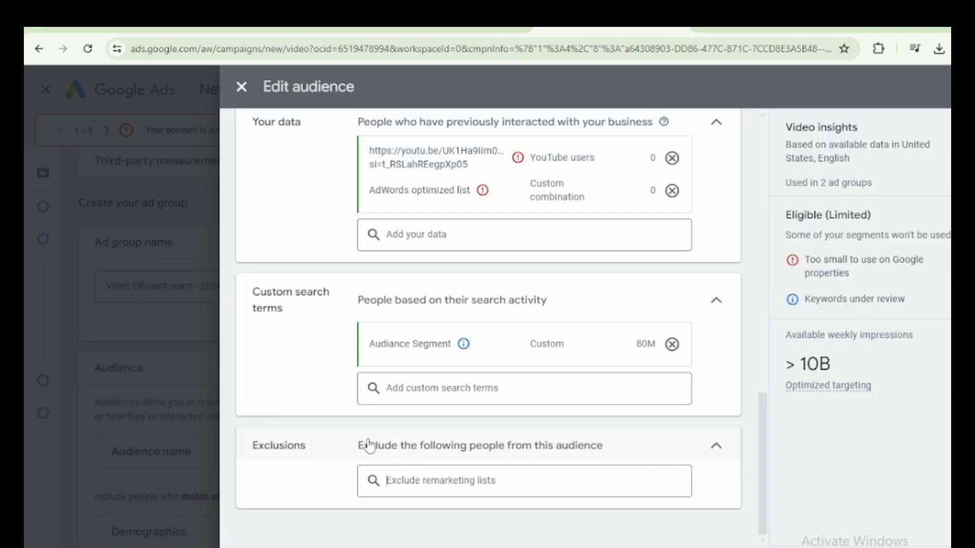
left_click(428, 482)
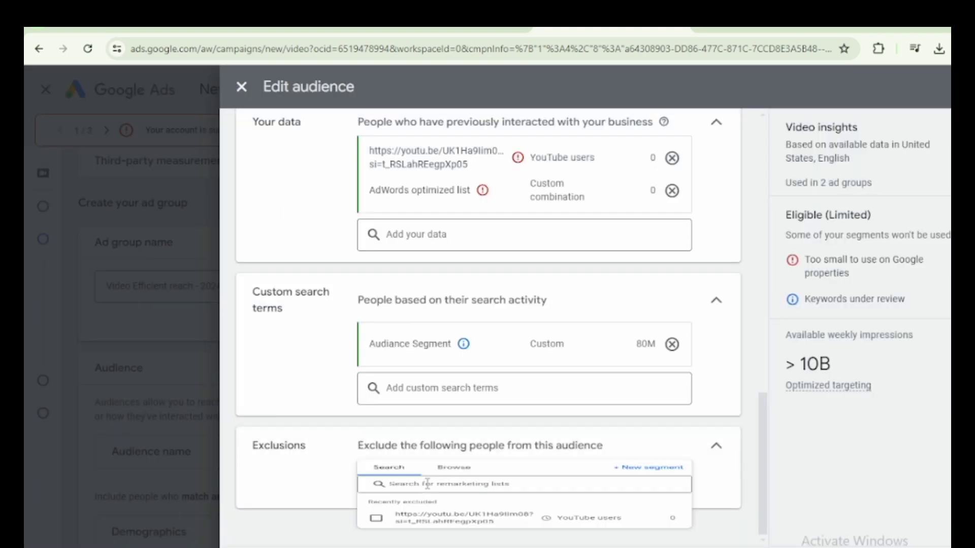
left_click(341, 482)
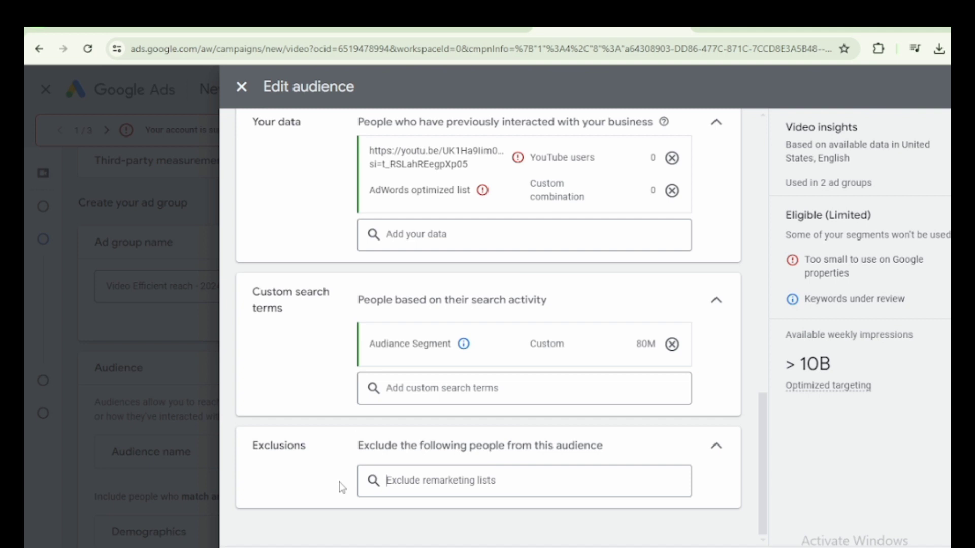
left_click(433, 480)
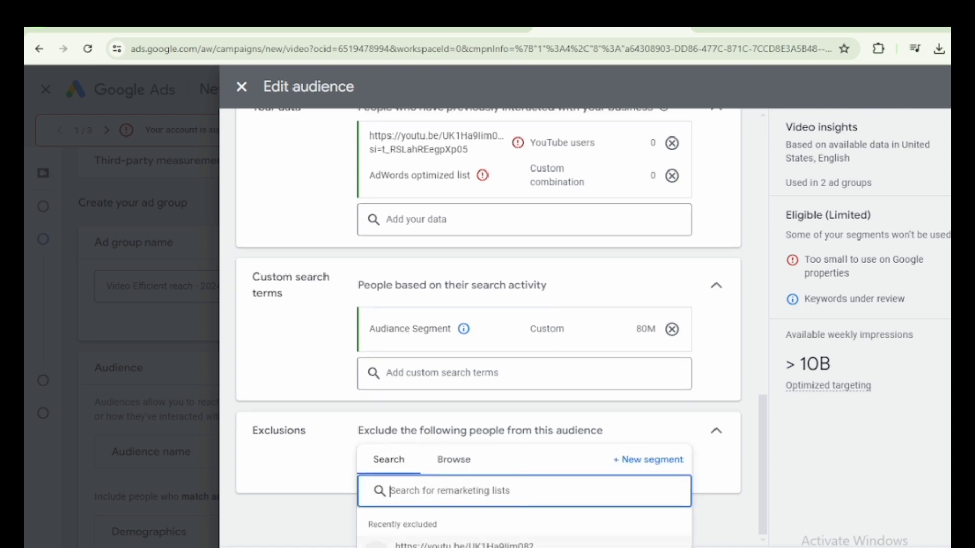
left_click(307, 526)
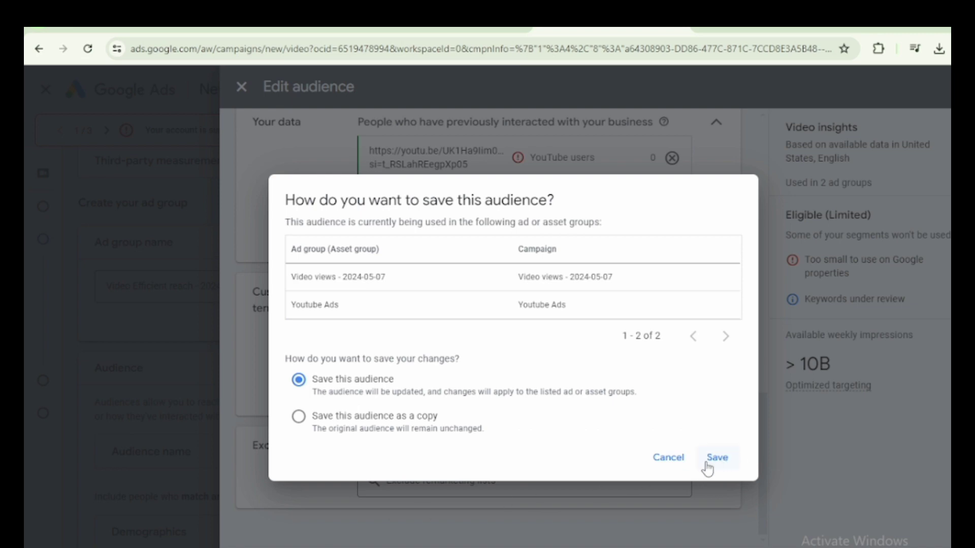
Step: Save the edited audience as a copy under the suggested name and collapse the ad group's audience section
left_click(711, 461)
left_click(299, 417)
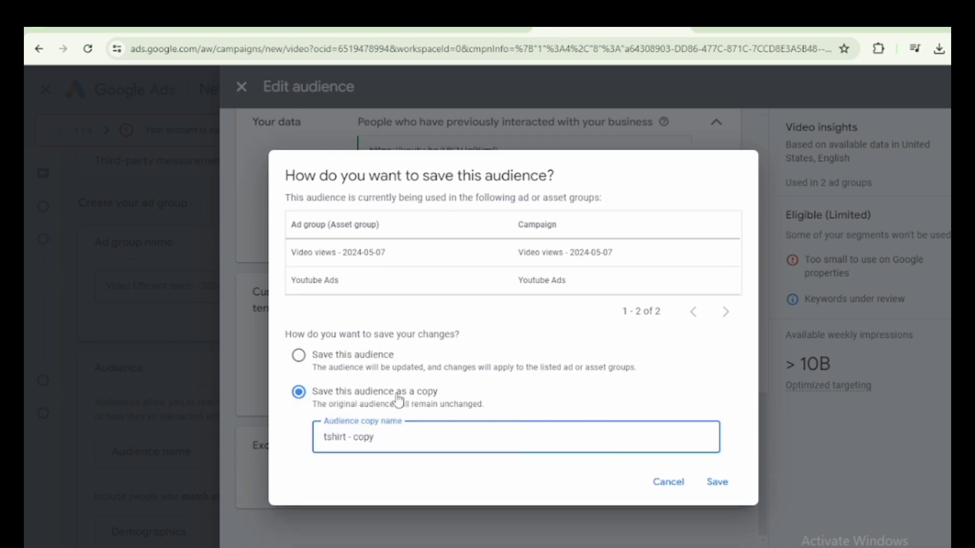
left_click(715, 481)
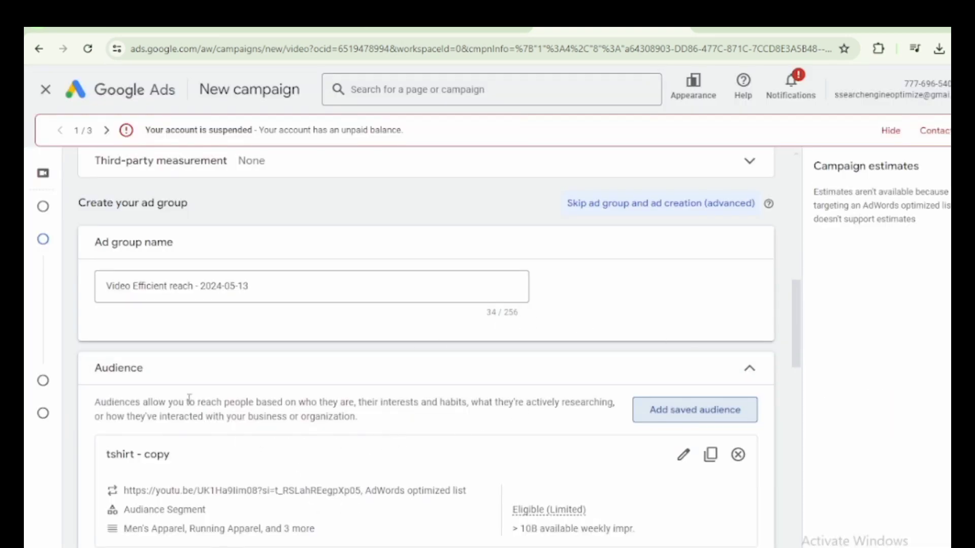
left_click(735, 382)
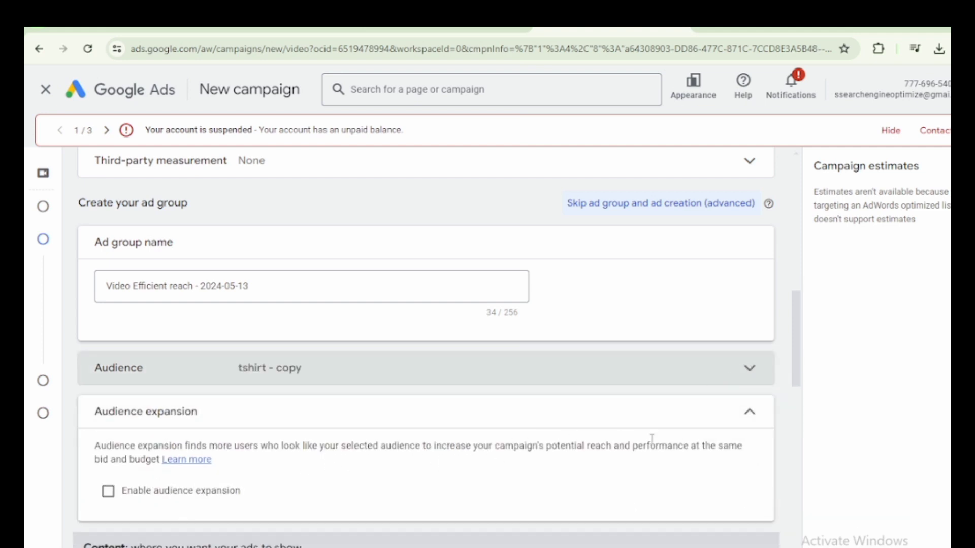
Step: Try out audience expansion for the ad group, leave it turned off and collapse its section
left_click(108, 492)
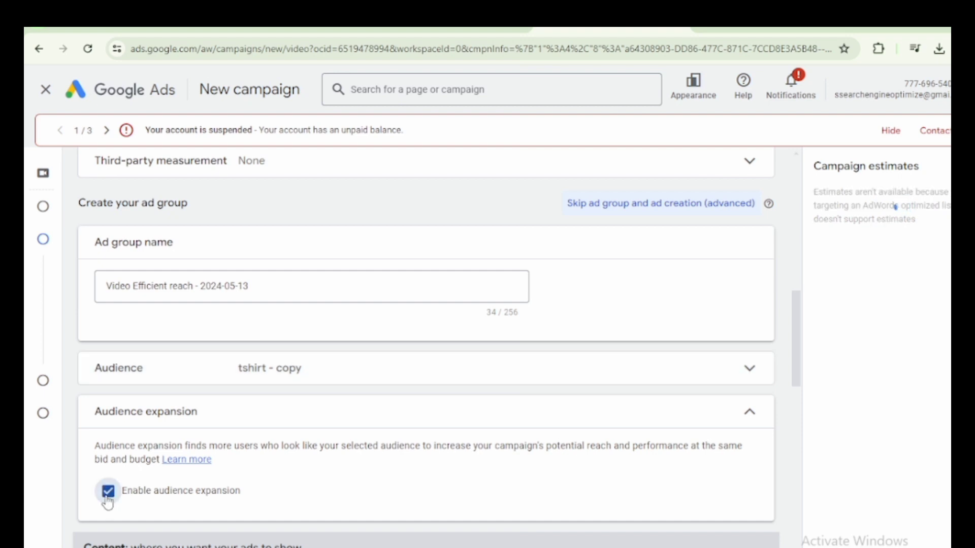
left_click(107, 499)
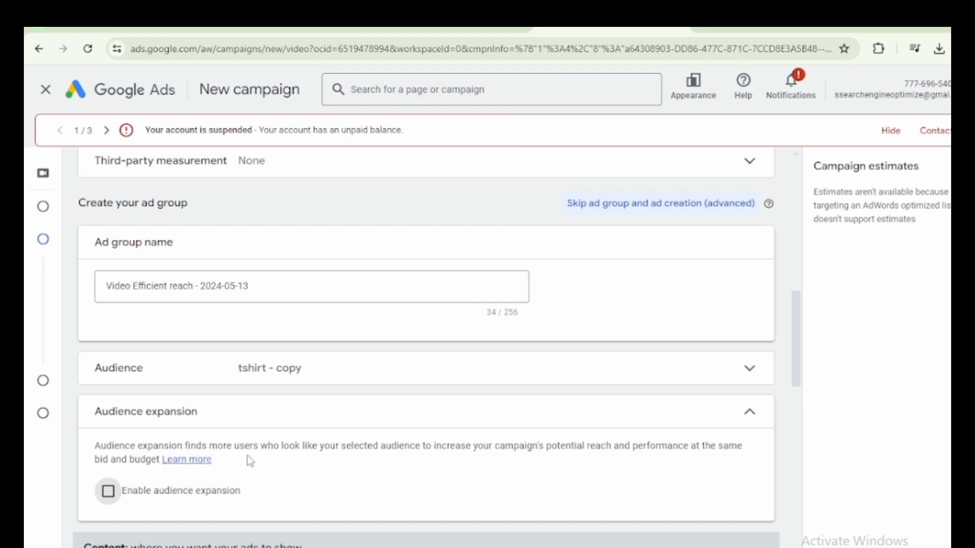
left_click(109, 491)
left_click(757, 413)
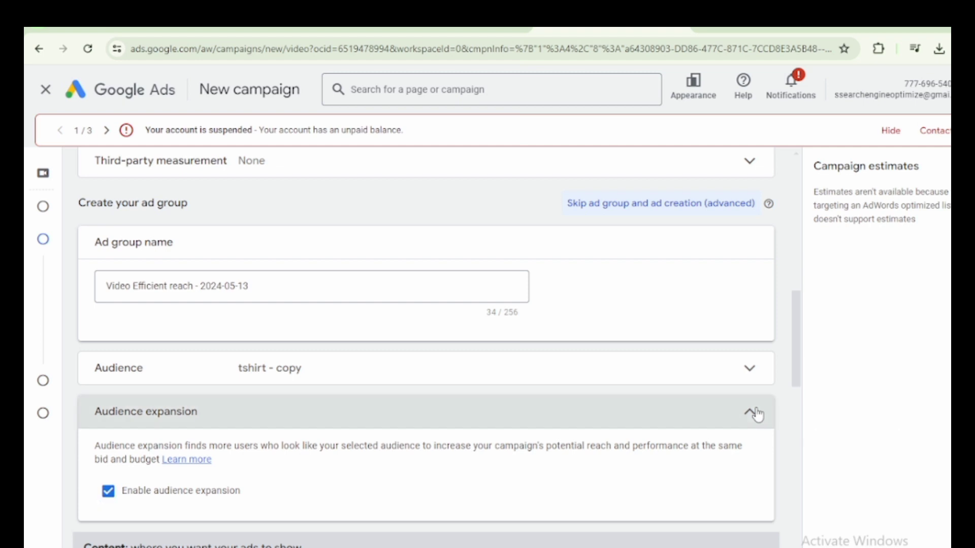
left_click(537, 417)
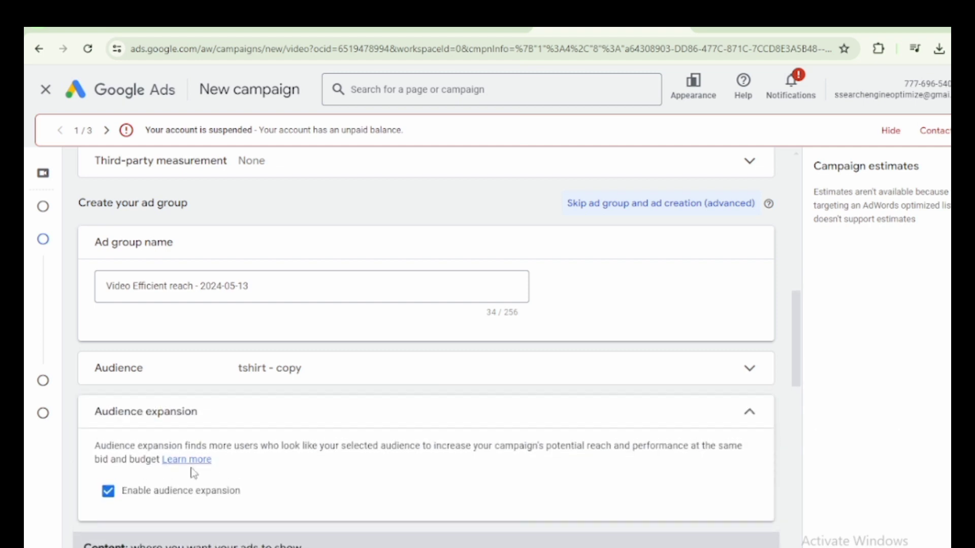
left_click(102, 491)
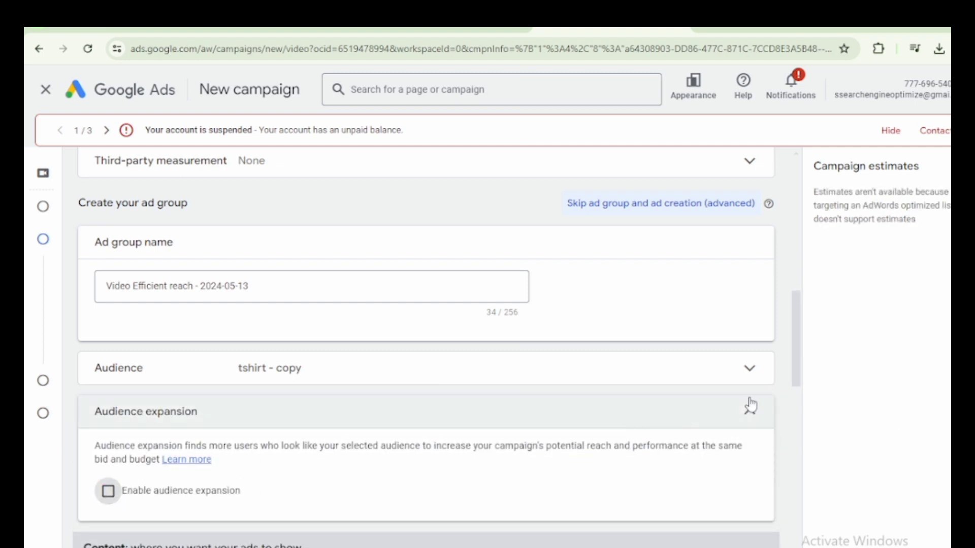
left_click(750, 406)
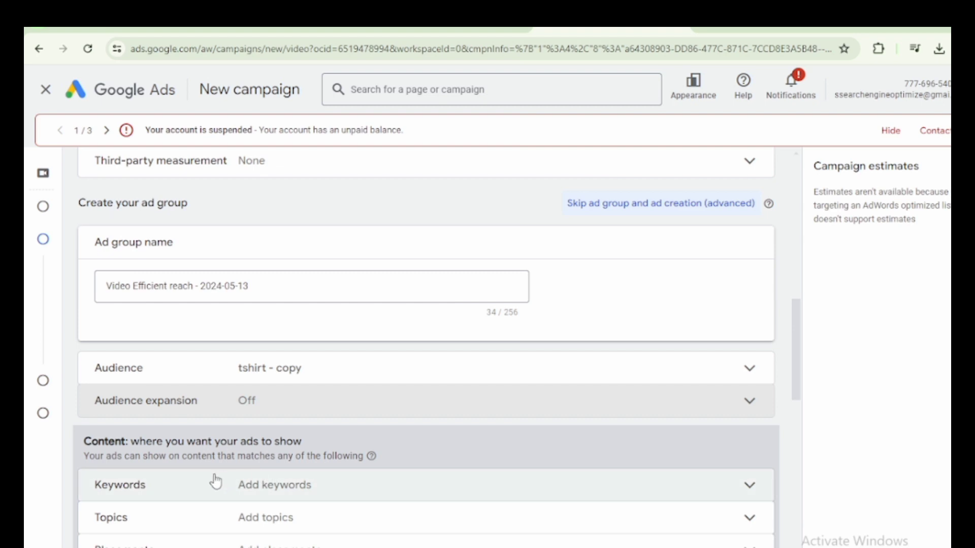
Step: Open the ad group's content keywords for entering terms
left_click(215, 481)
scroll(261, 444, "down", 4)
left_click(164, 371)
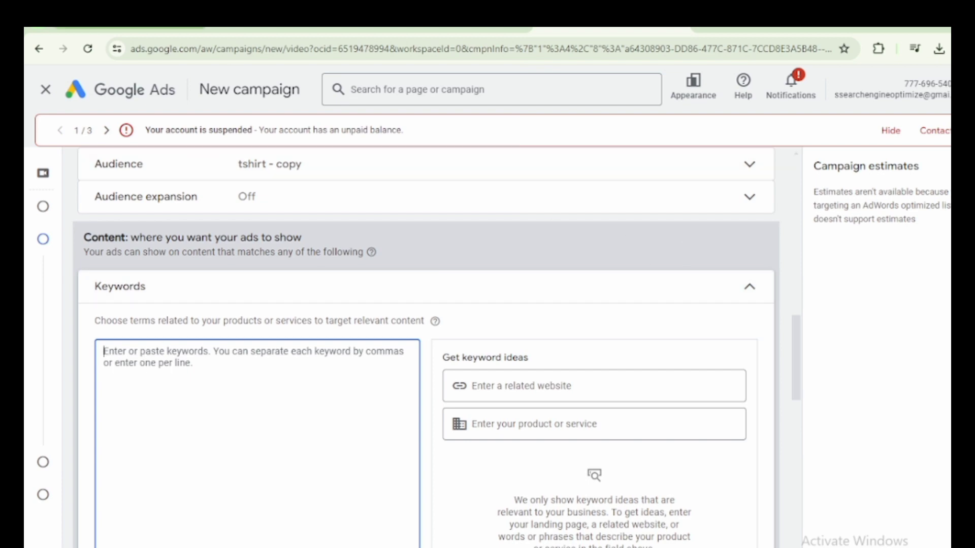
Step: Switch to Google Translate, review the YouTube Ads setup notes on excluded content and related videos, and return to the Google Ads campaign
left_click(142, 23)
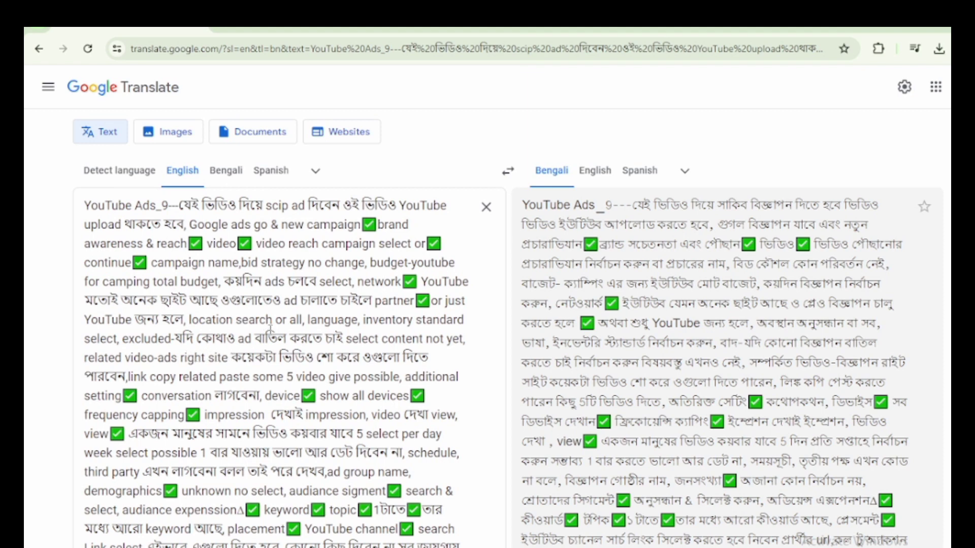
left_click_drag(171, 338, 72, 269)
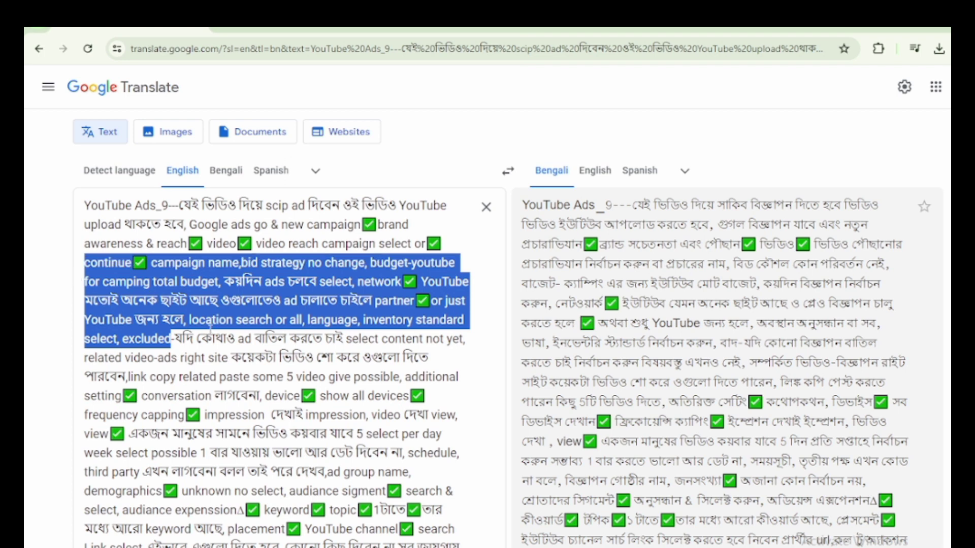
left_click(203, 331)
left_click_drag(164, 337, 360, 339)
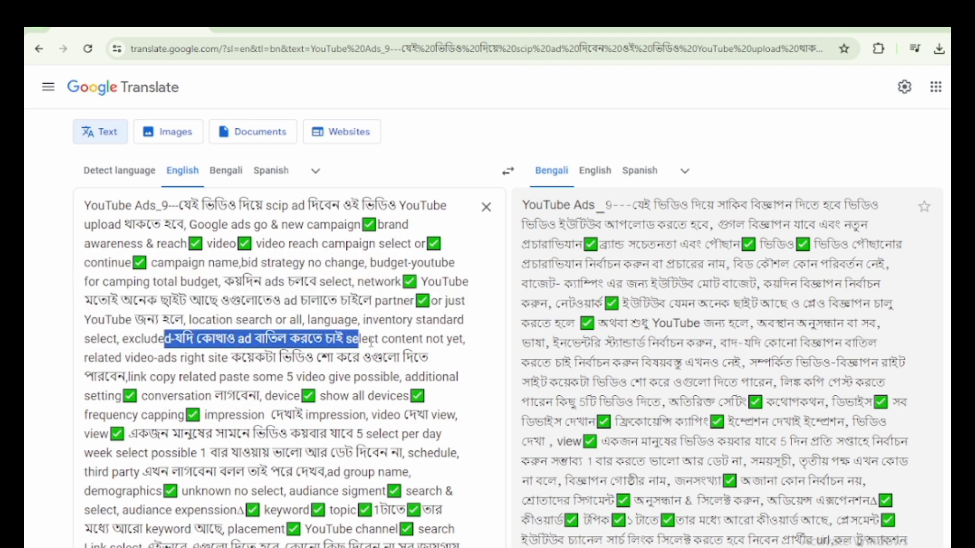
left_click(370, 339)
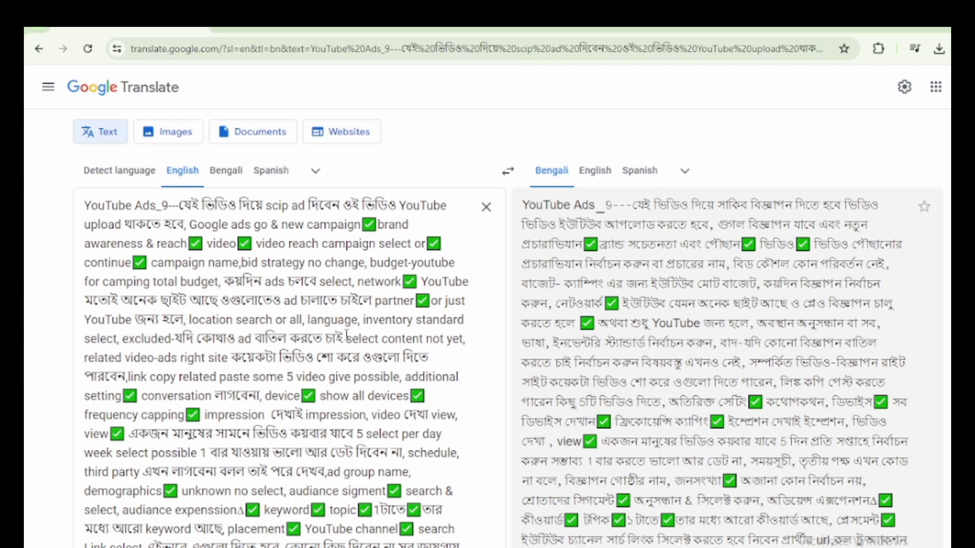
left_click_drag(345, 339, 481, 361)
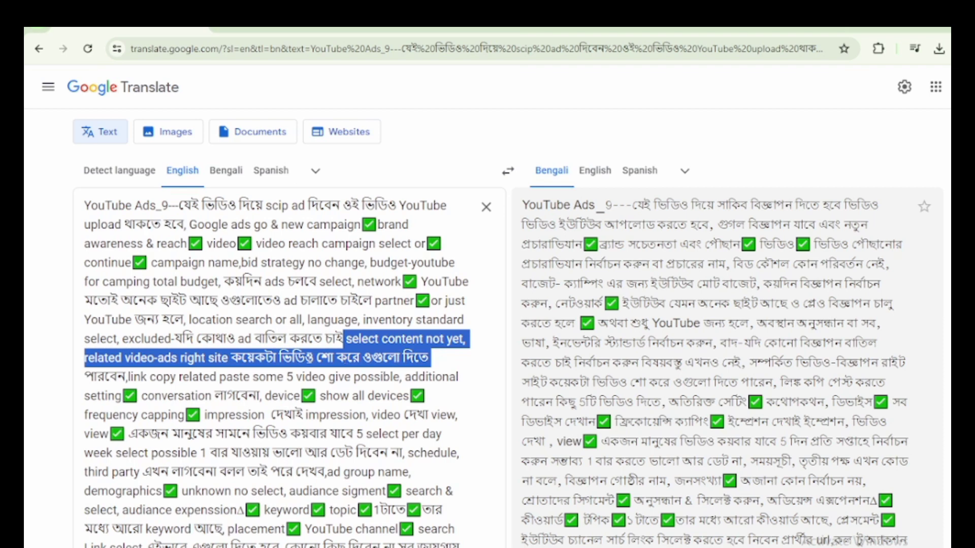
left_click(177, 358)
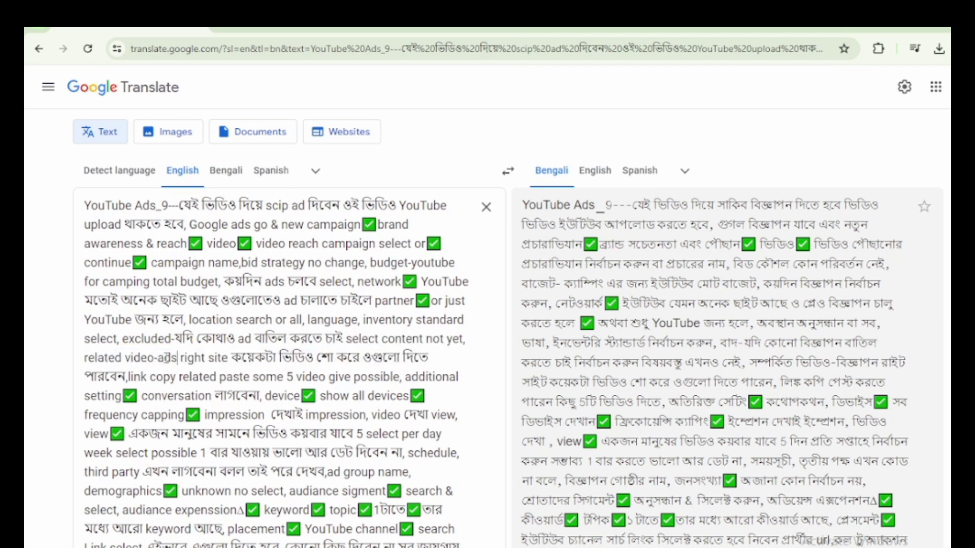
left_click(122, 357)
left_click_drag(178, 358, 355, 359)
left_click(349, 358)
left_click(452, 28)
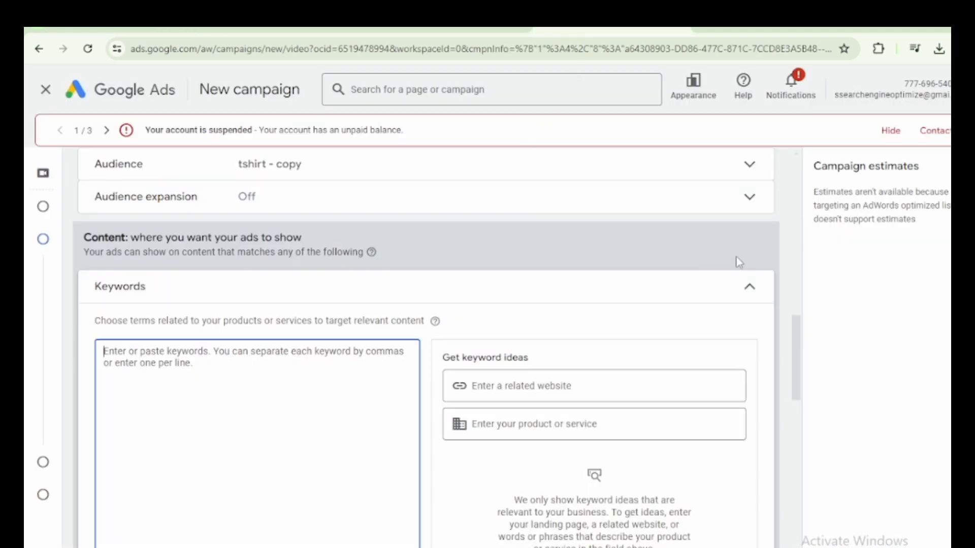
Step: Leave the ad group's content keywords empty, search its topics for "tshirt" and select T-Shirts under Casual Apparel
left_click(740, 280)
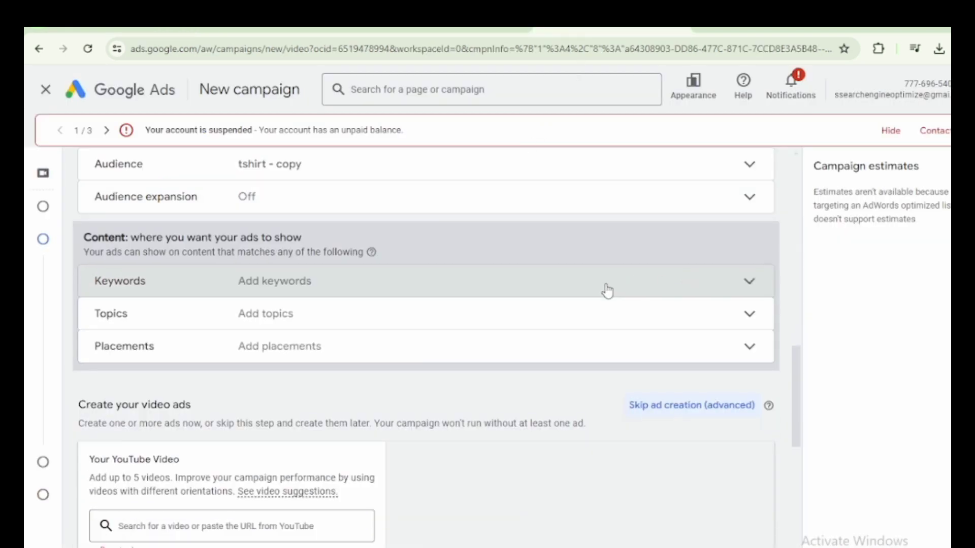
left_click(276, 322)
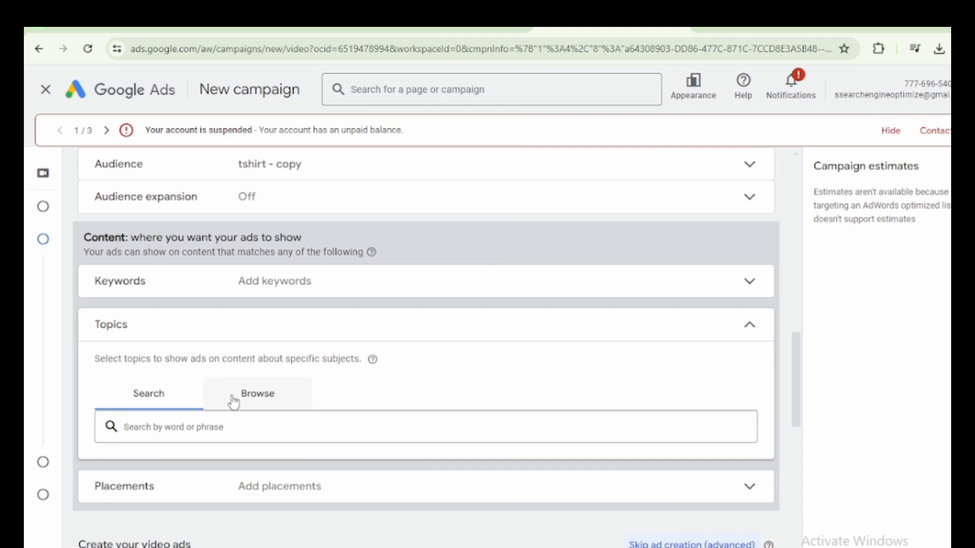
left_click(190, 426)
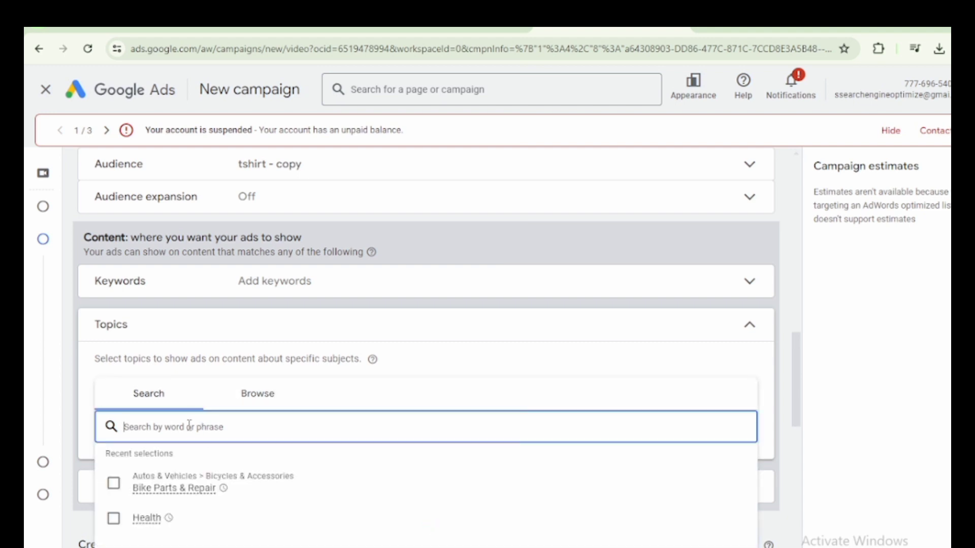
left_click(244, 395)
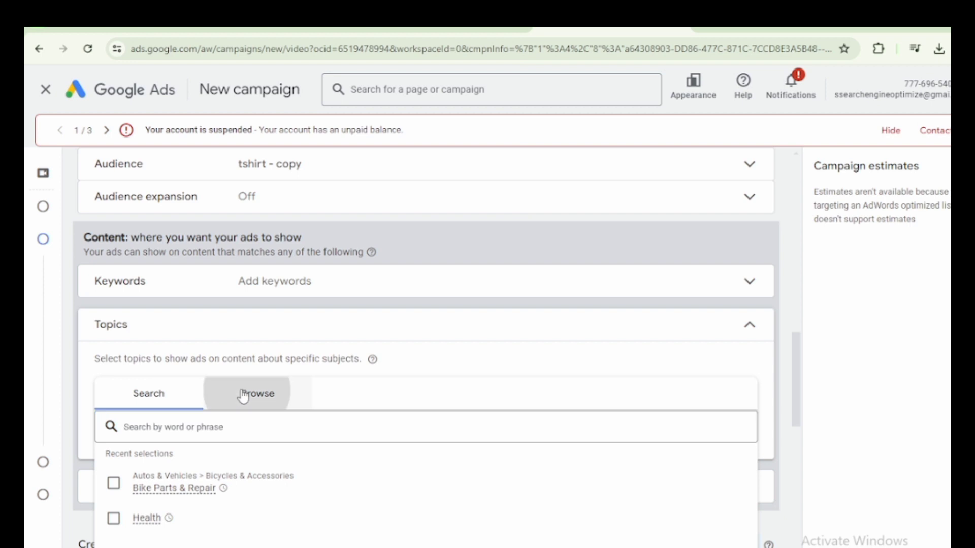
left_click(162, 402)
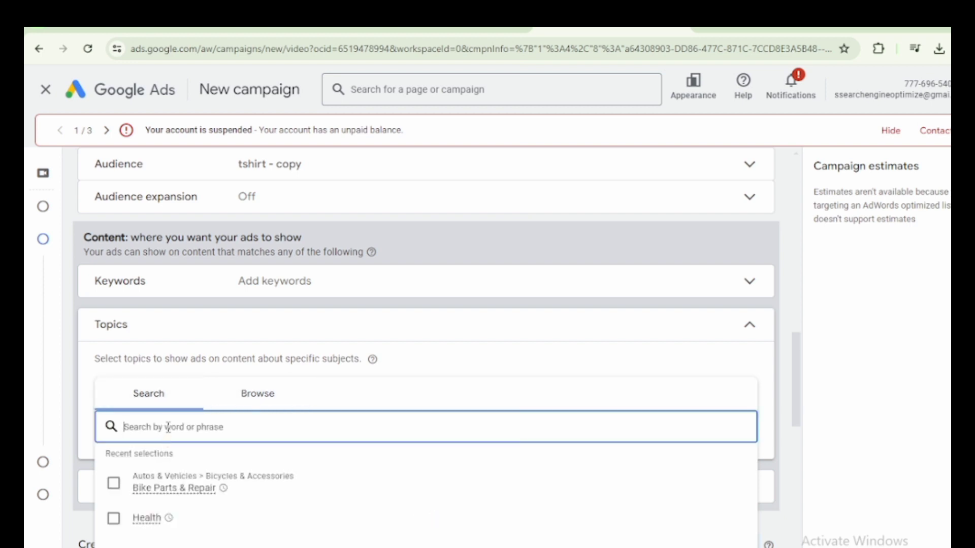
type("tshirt")
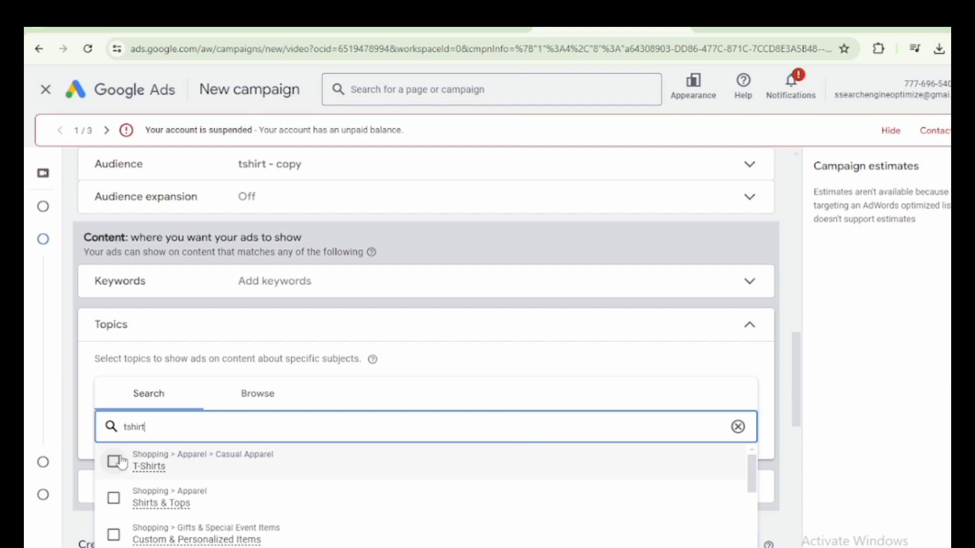
left_click(114, 461)
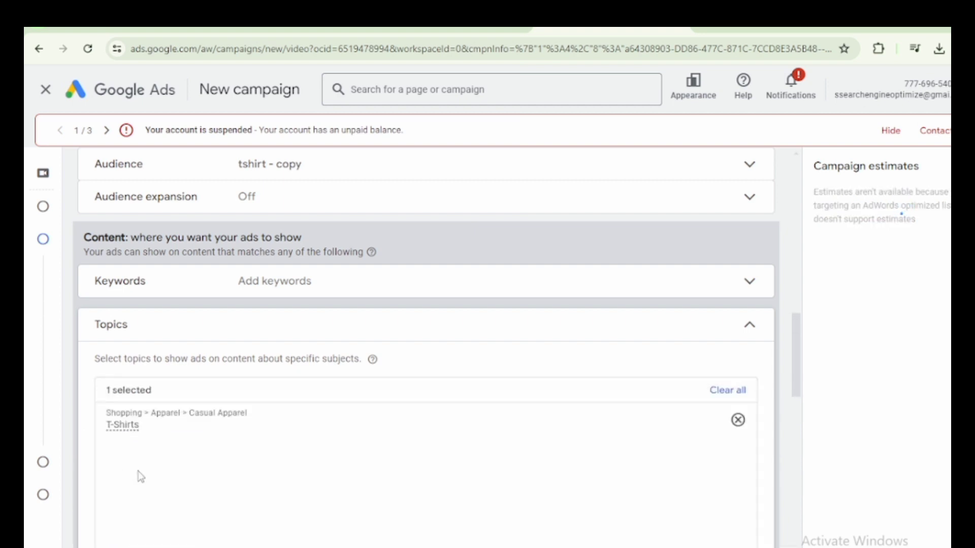
Step: Add the topics Shirts & Tops, Custom & Personalized Items, Apparel, Women's Clothing, Pants & Shorts and Promotional Products & Corporate Gifts
scroll(335, 443, "down", 5)
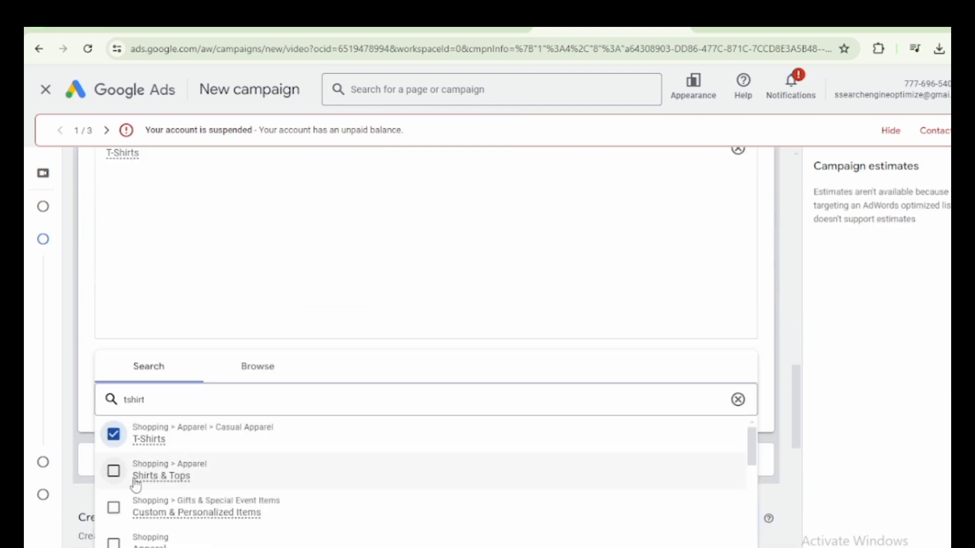
left_click(110, 477)
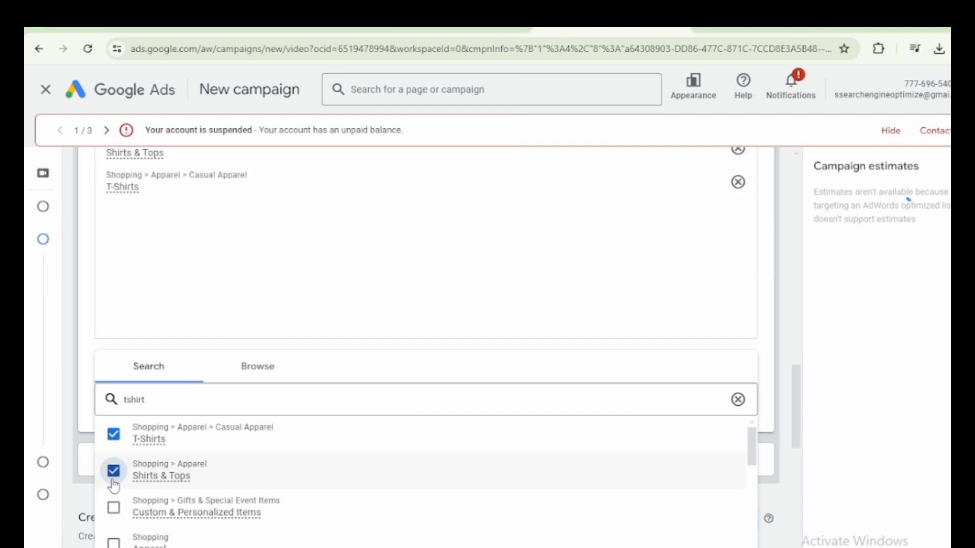
left_click(115, 508)
left_click(114, 542)
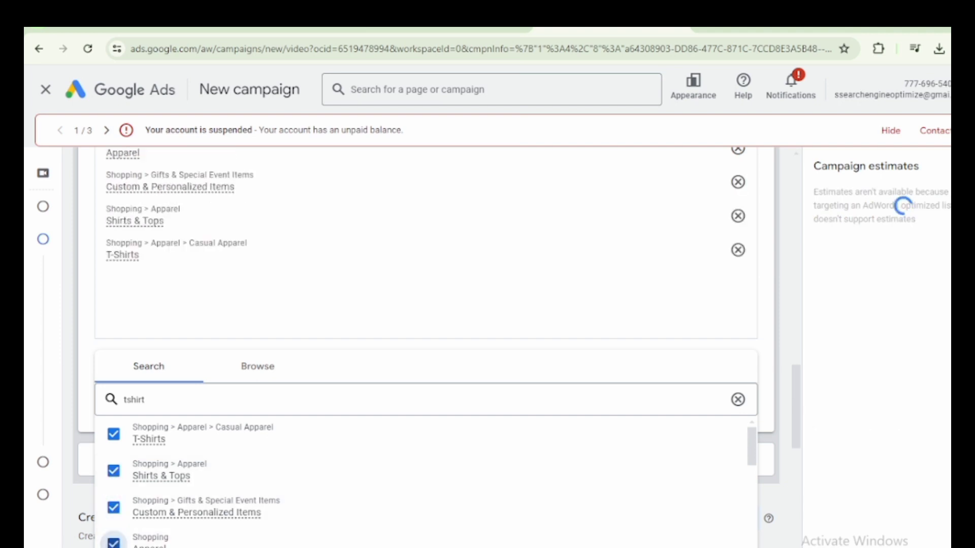
scroll(124, 540, "down", 3)
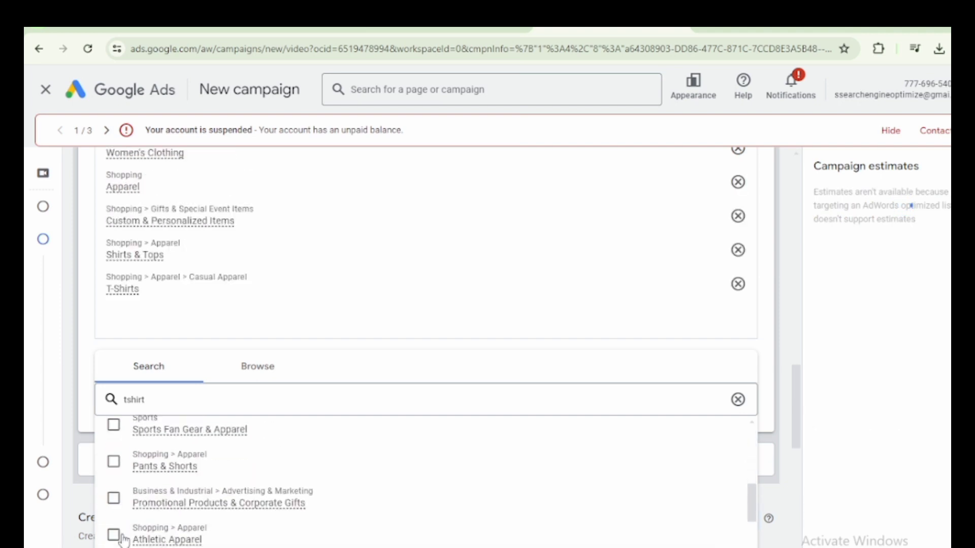
left_click(114, 457)
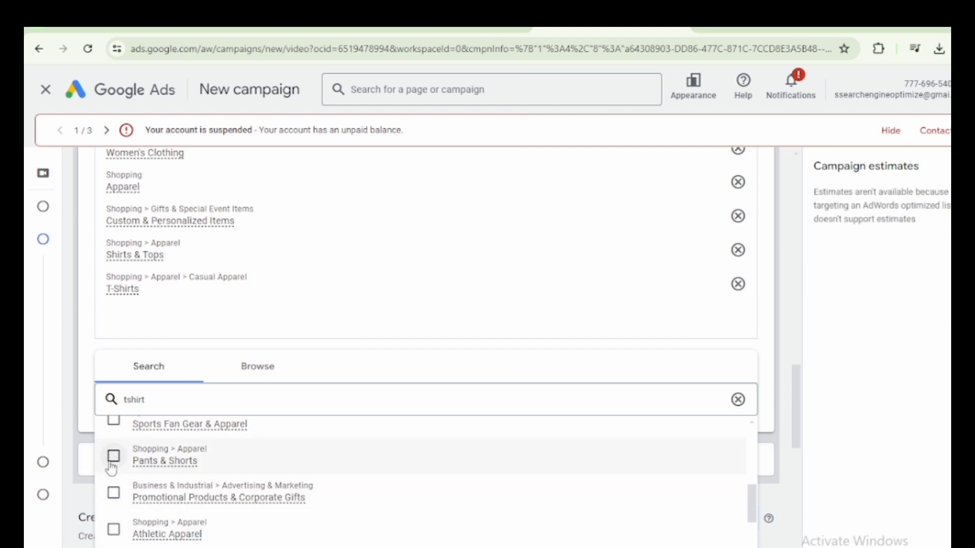
left_click(115, 494)
scroll(486, 261, "up", 6)
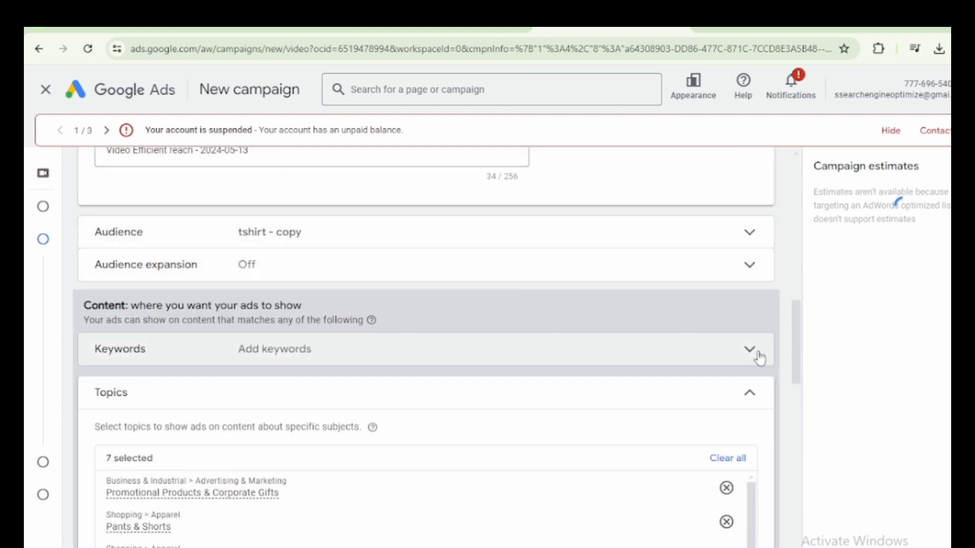
left_click(739, 398)
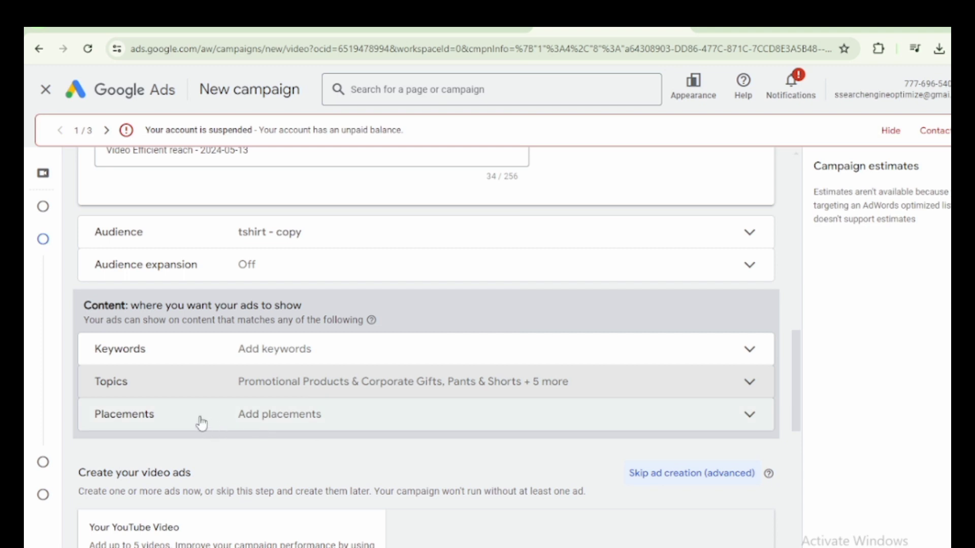
Step: Add Bike Parts & Repair and Health from the recent selections to the ad group's topics and collapse the section
left_click(182, 391)
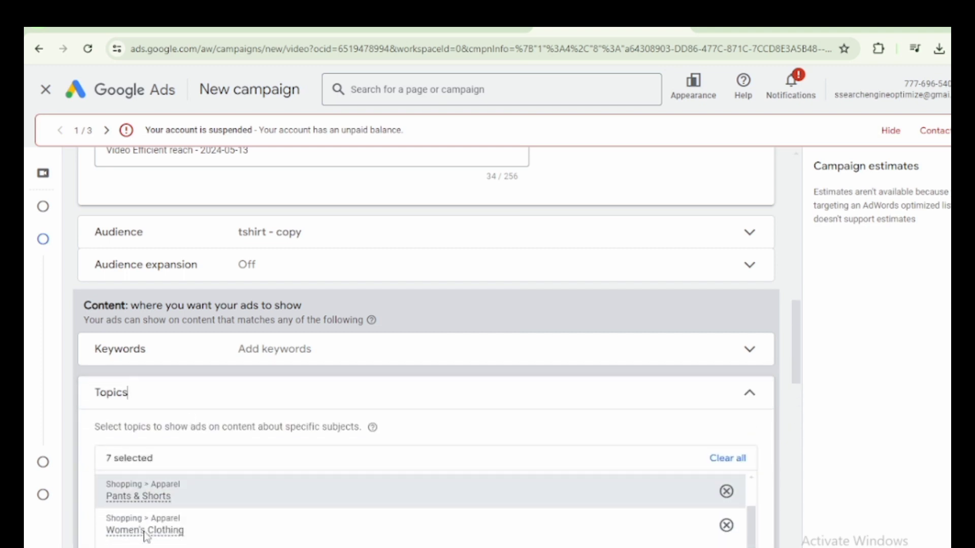
scroll(146, 536, "down", 8)
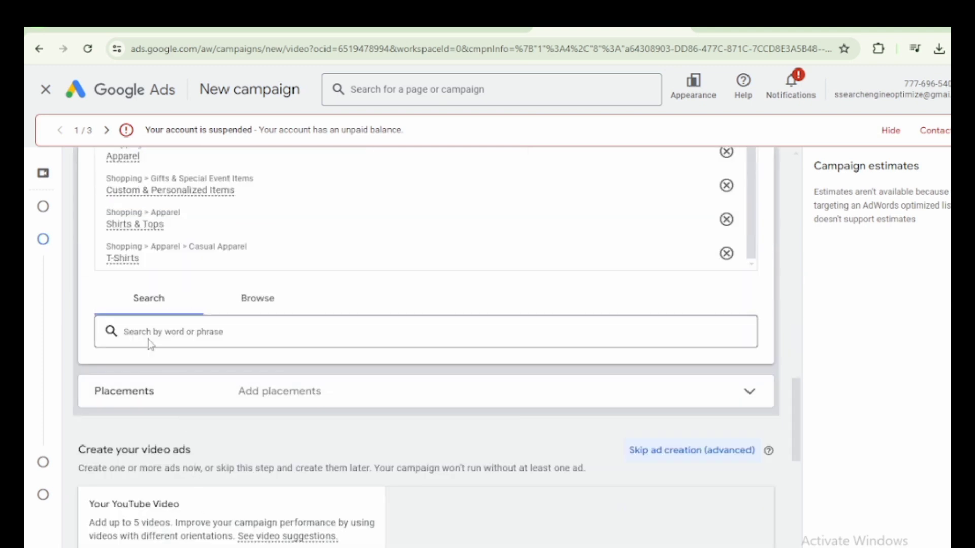
left_click(154, 332)
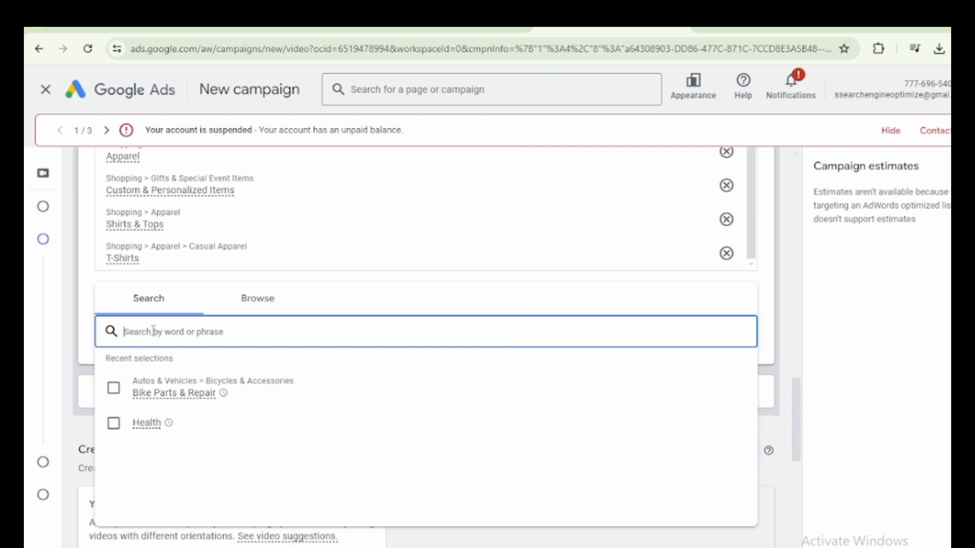
left_click(114, 388)
left_click(115, 423)
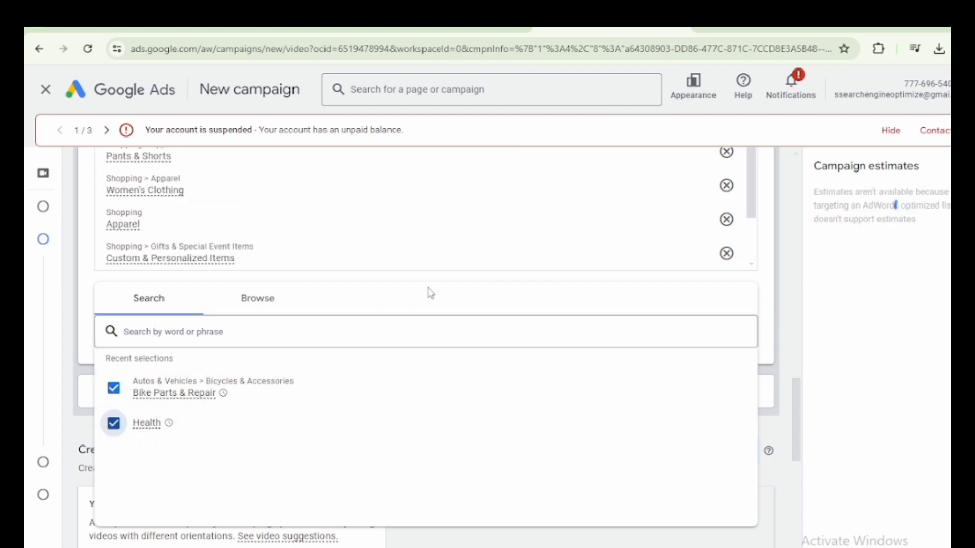
scroll(445, 289, "up", 4)
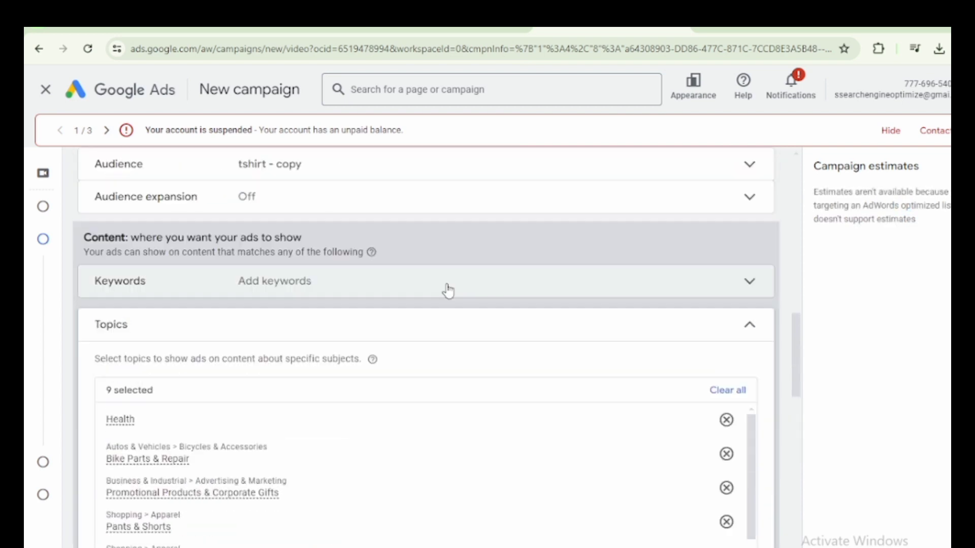
left_click(722, 336)
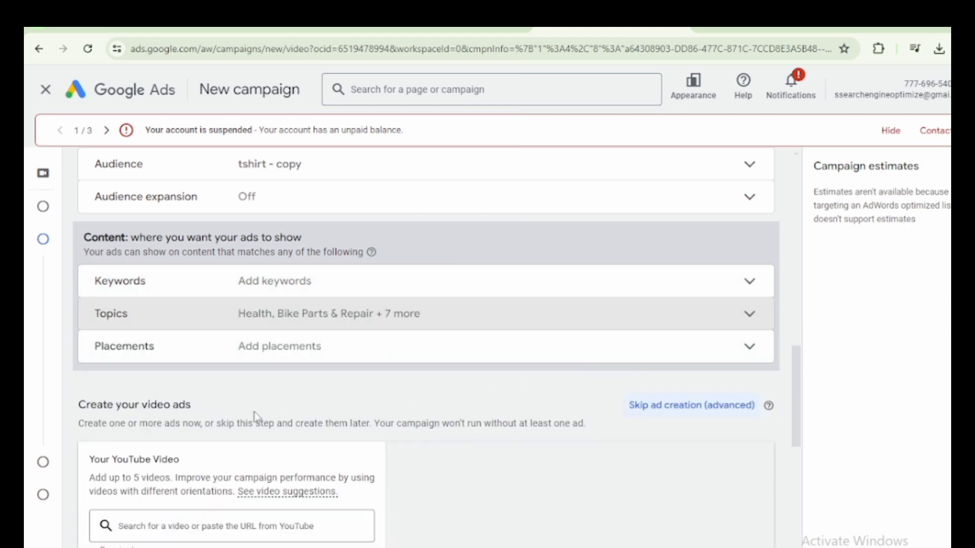
Step: Start choosing the ad's YouTube video and switch to the YouTube channel page to browse its videos
scroll(227, 422, "down", 4)
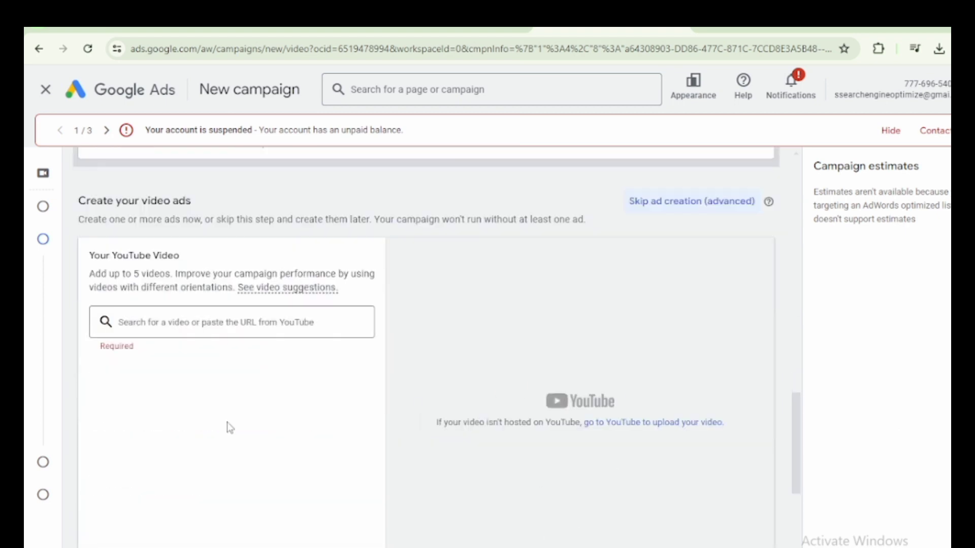
left_click(191, 320)
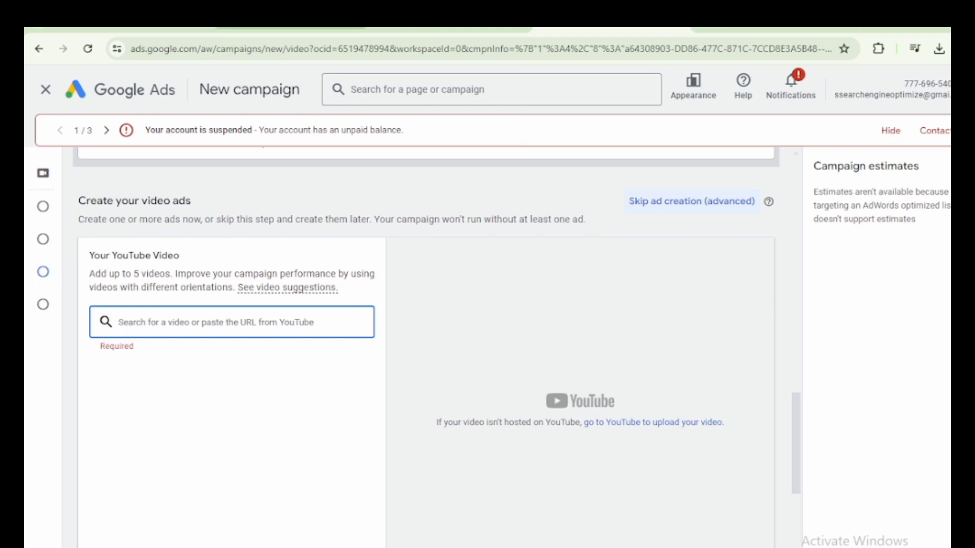
left_click(304, 29)
scroll(712, 387, "down", 5)
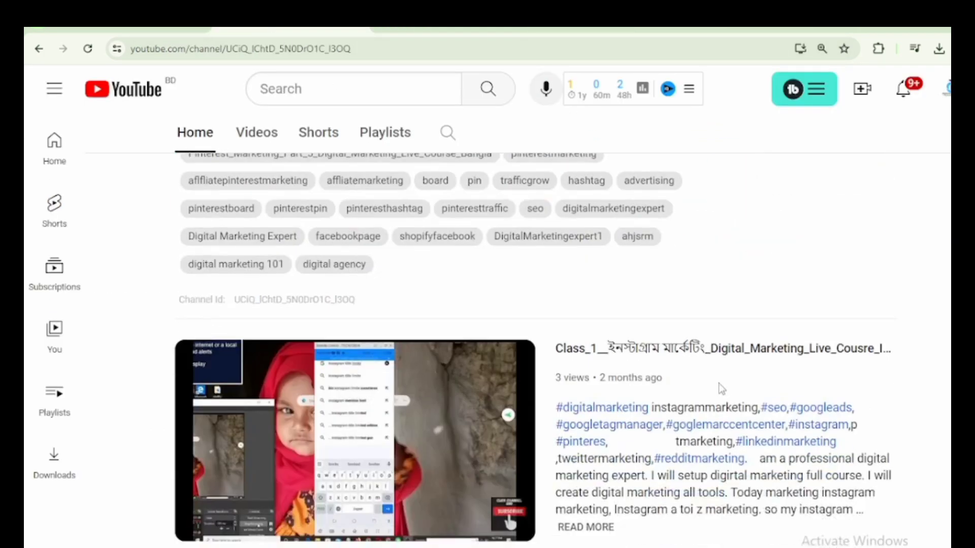
scroll(722, 389, "down", 5)
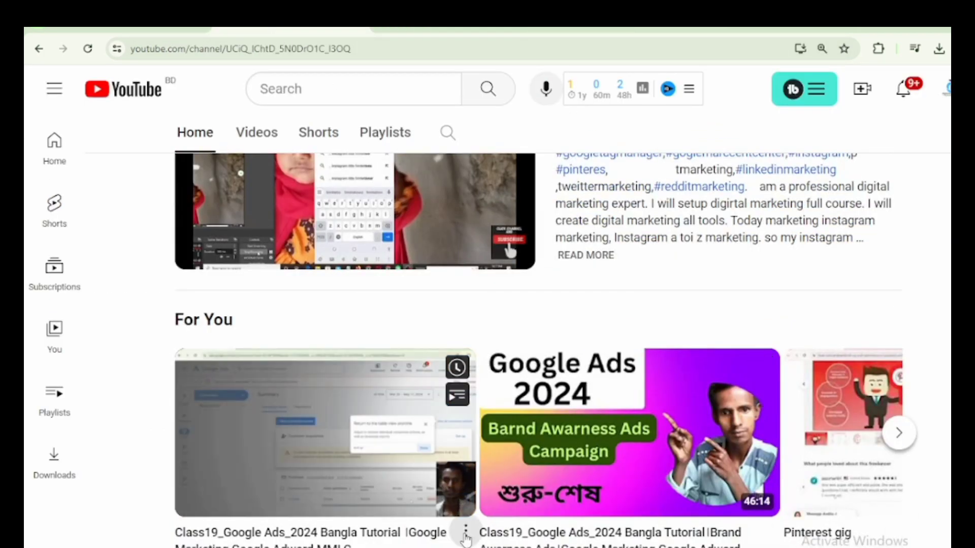
left_click(465, 533)
left_click(532, 533)
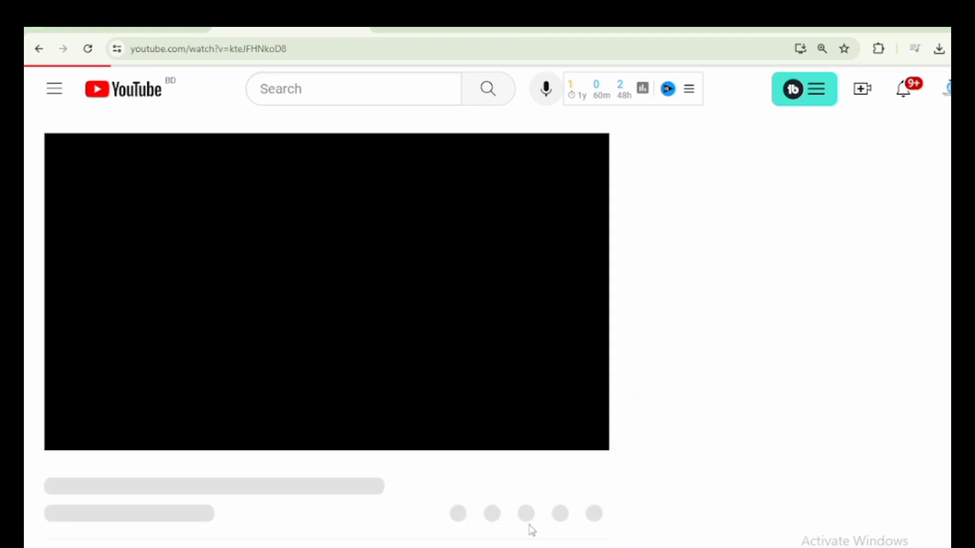
left_click(38, 49)
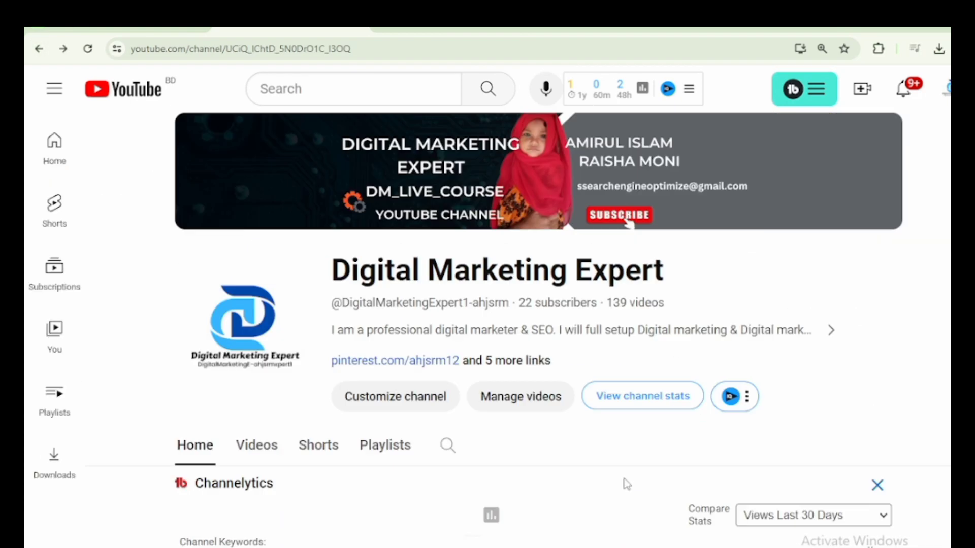
Step: Open the channel's Fiverr English Skill Test 2024 video, copy its share link and close the sharing dialog
scroll(626, 483, "down", 10)
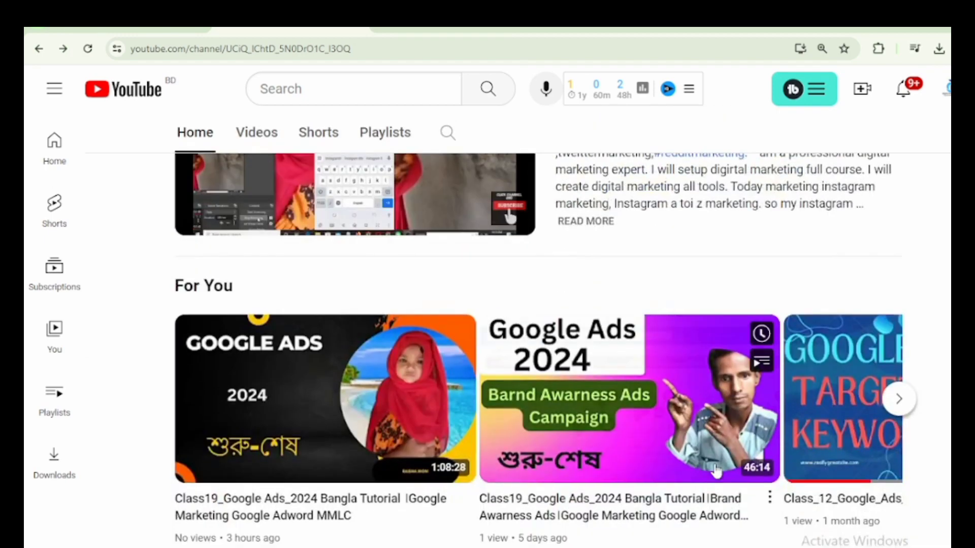
scroll(715, 471, "down", 12)
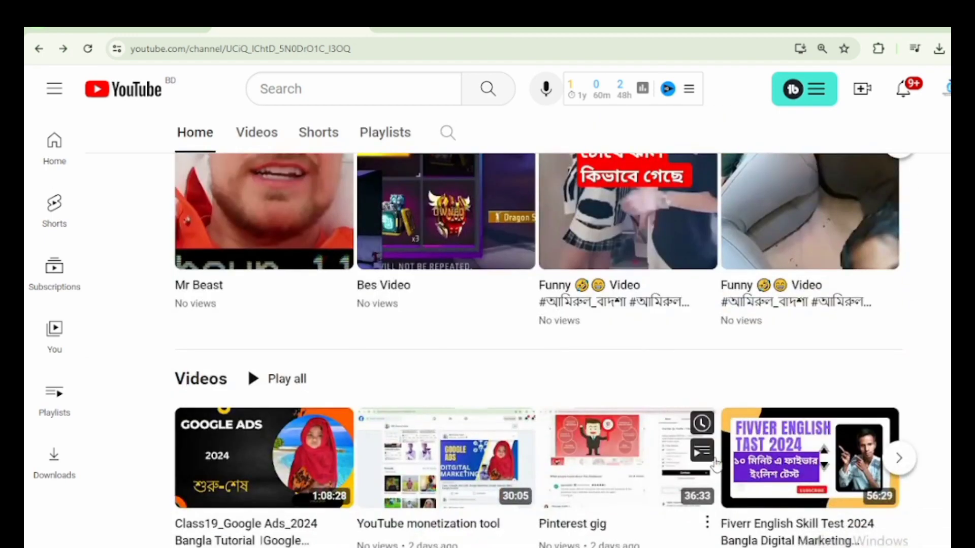
scroll(716, 465, "down", 4)
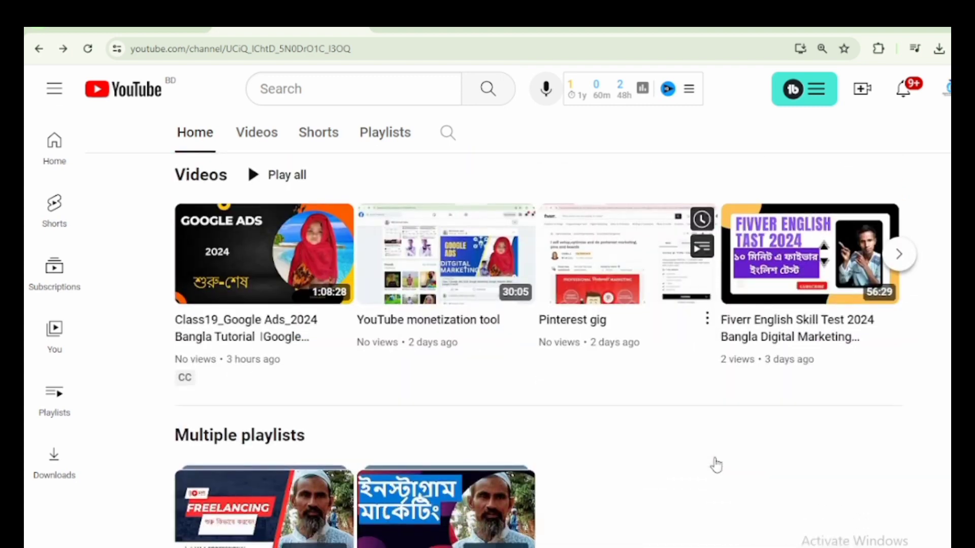
left_click(826, 294)
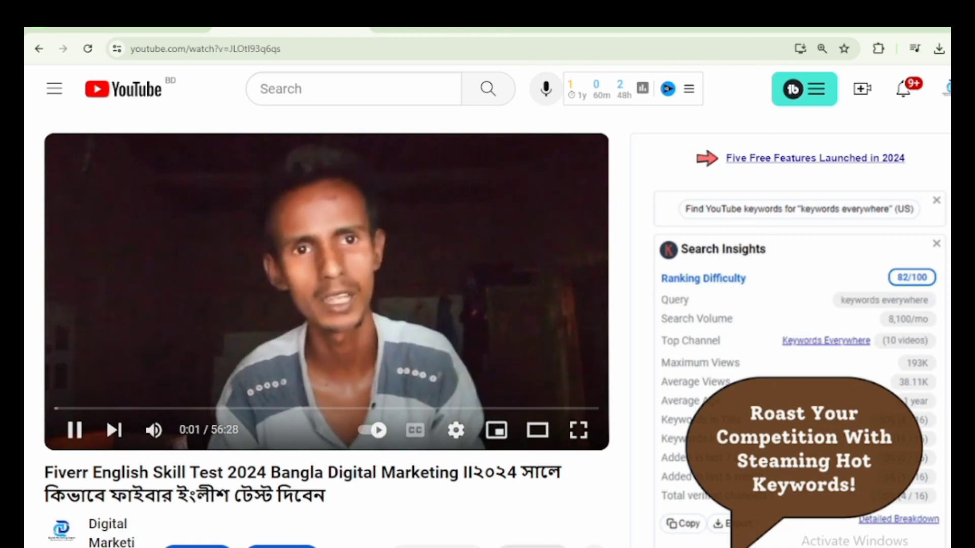
left_click(552, 525)
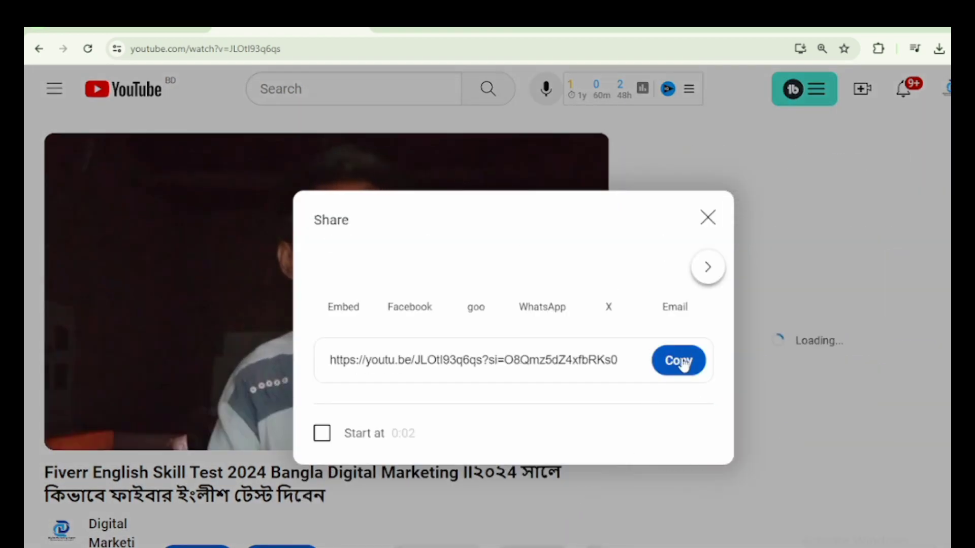
left_click(680, 361)
left_click(480, 518)
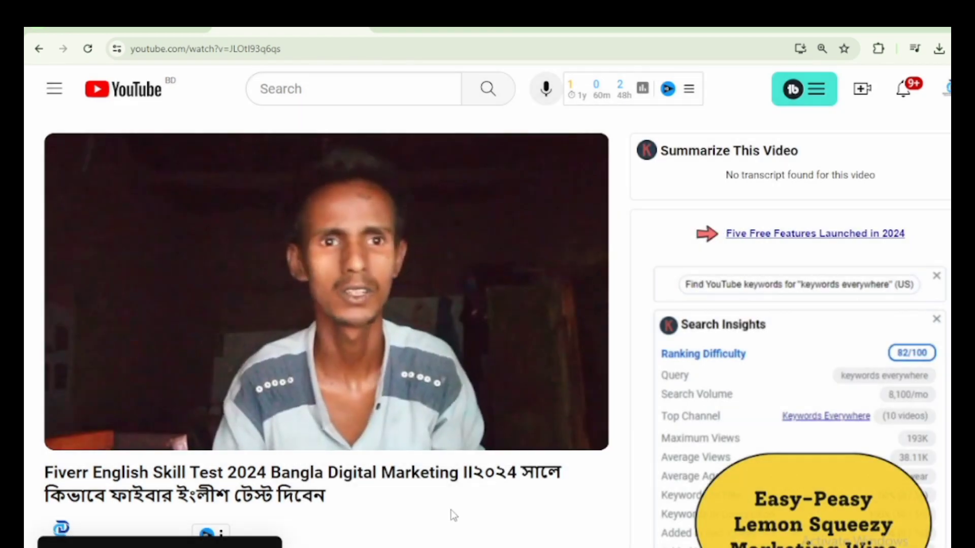
Step: Return to the Google Ads campaign and add the copied YouTube link as the ad's video
scroll(449, 507, "down", 5)
scroll(438, 483, "up", 5)
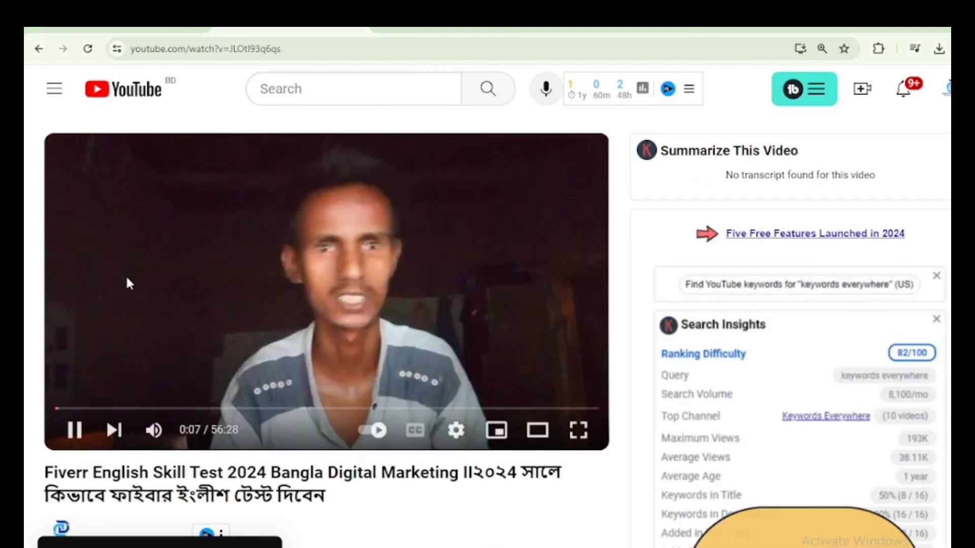
left_click(38, 49)
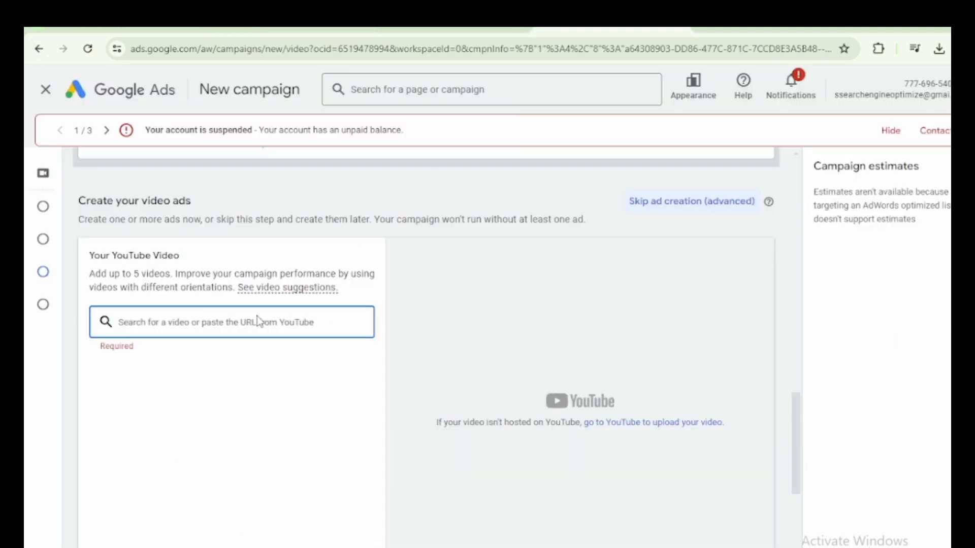
right_click(253, 323)
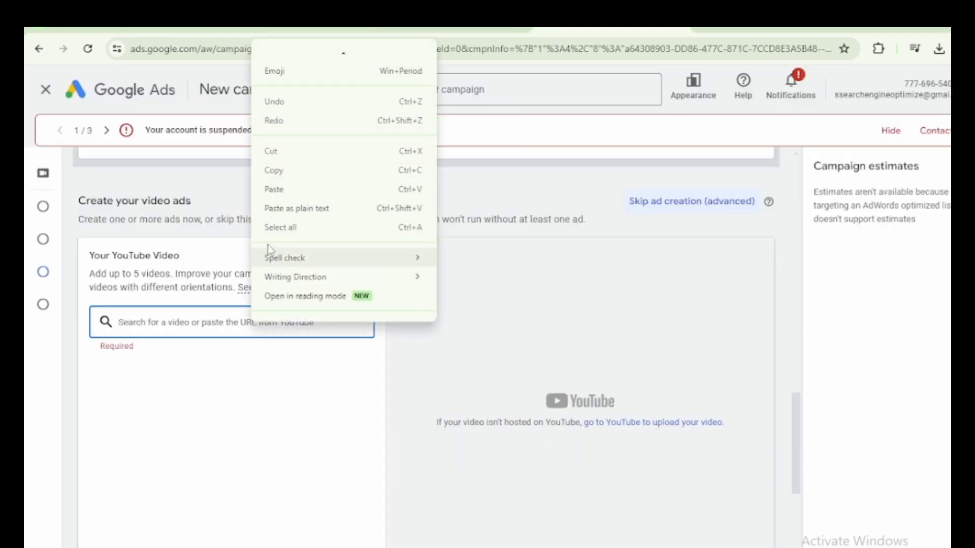
left_click(284, 191)
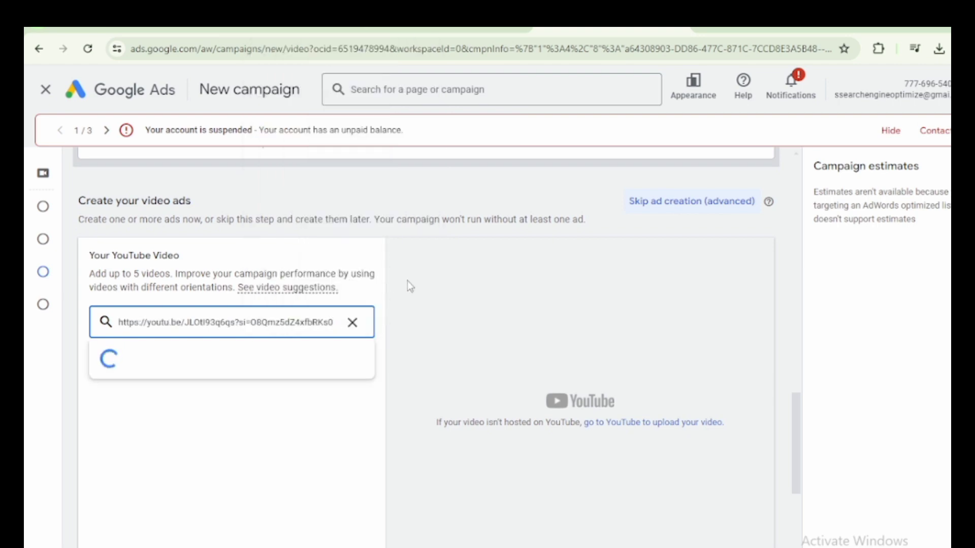
Step: Set the ad's final URL to the copied YouTube video link
scroll(397, 428, "down", 5)
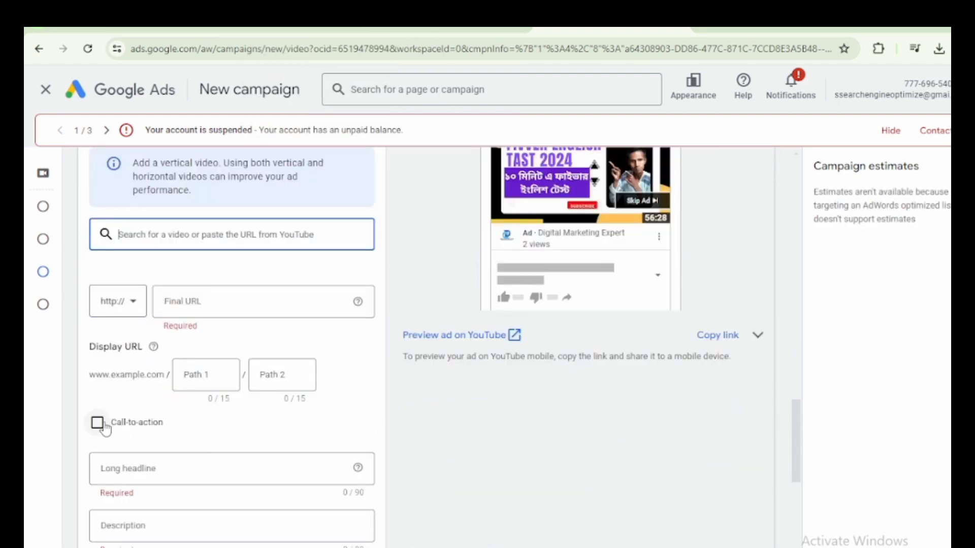
left_click(200, 302)
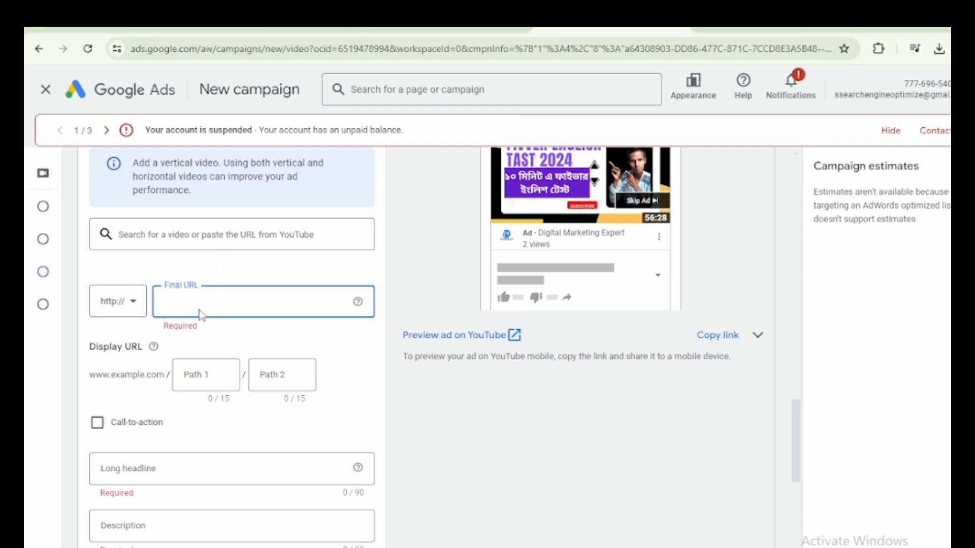
right_click(204, 297)
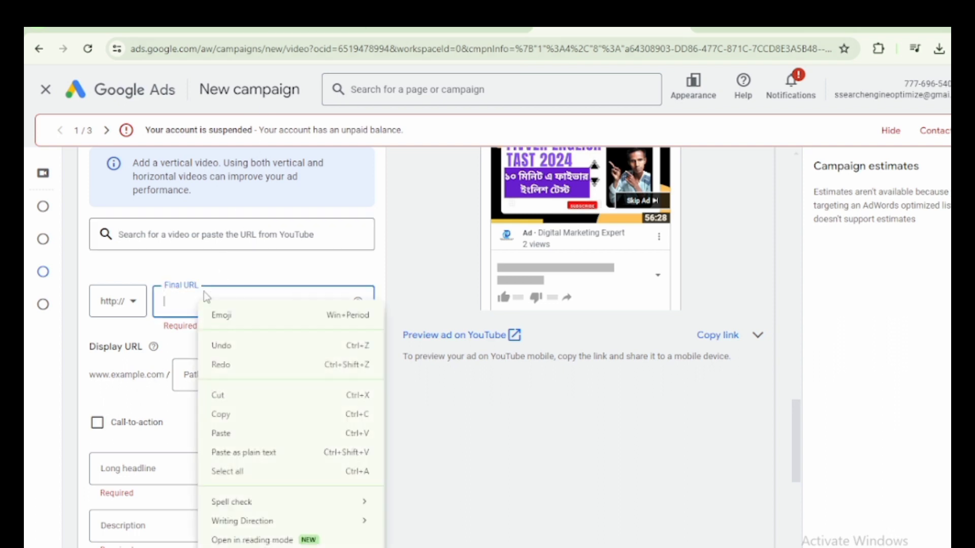
left_click(221, 433)
Step: Set the display URL's first path to "Click" and its second path to "Video"
left_click(205, 376)
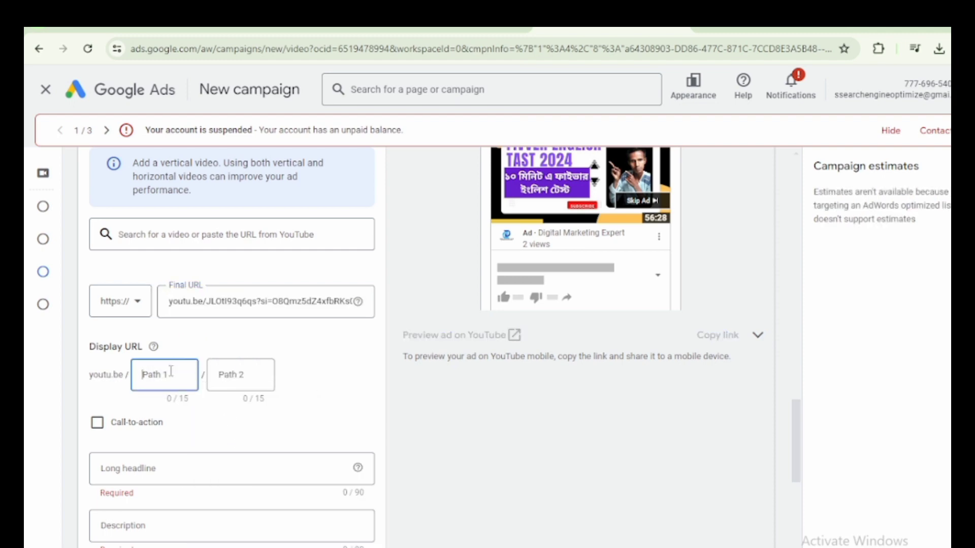
type("Cl")
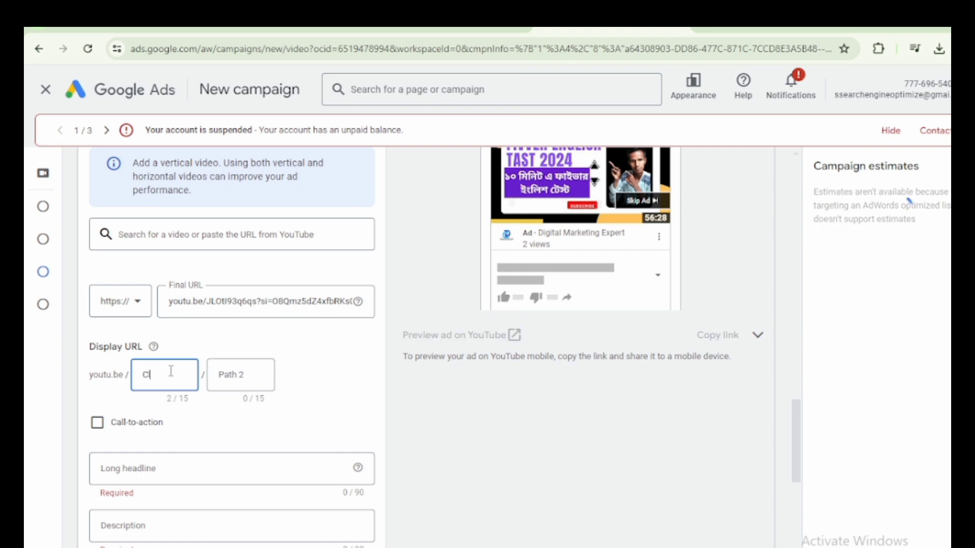
type("ick")
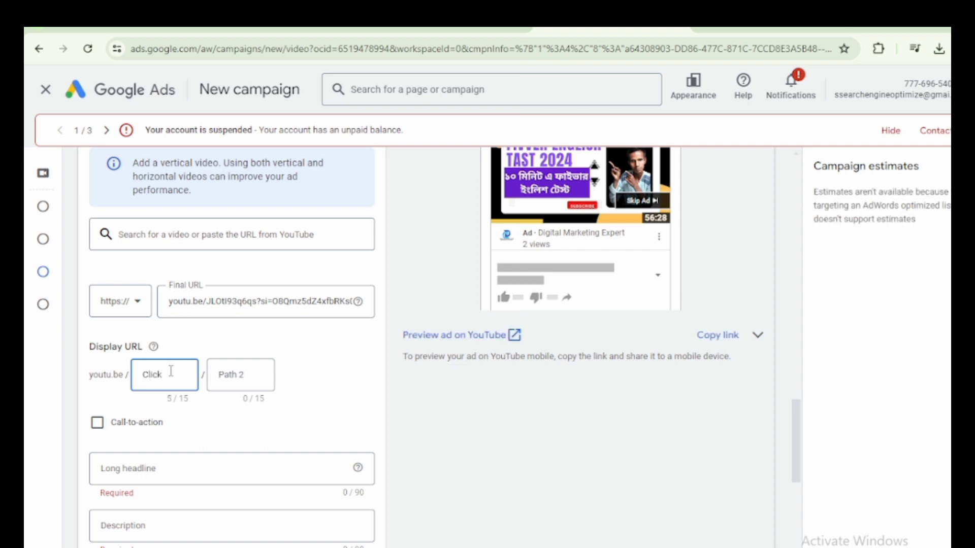
left_click(245, 372)
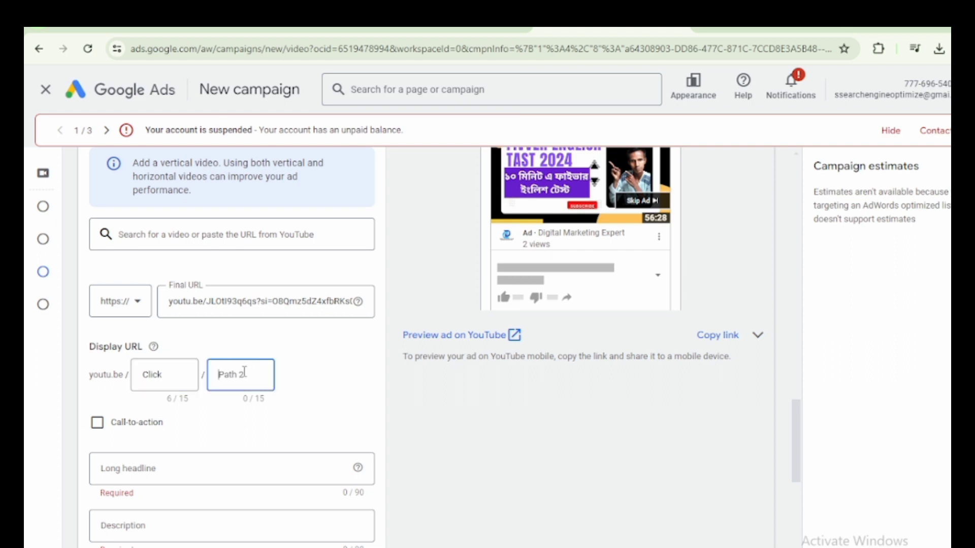
type("Video")
Step: Enable the call-to-action, choose "Watch now" as its text and activate the Headline field
left_click(97, 423)
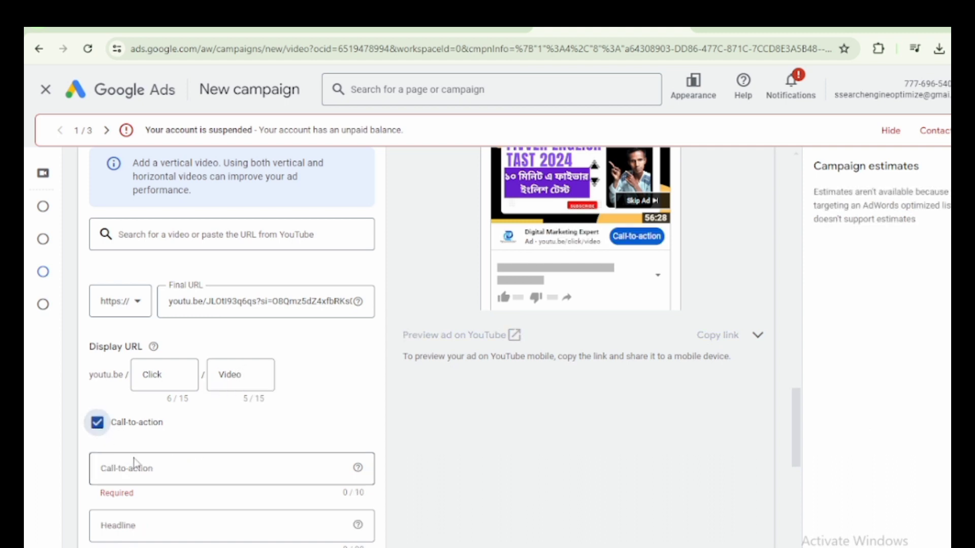
left_click(176, 472)
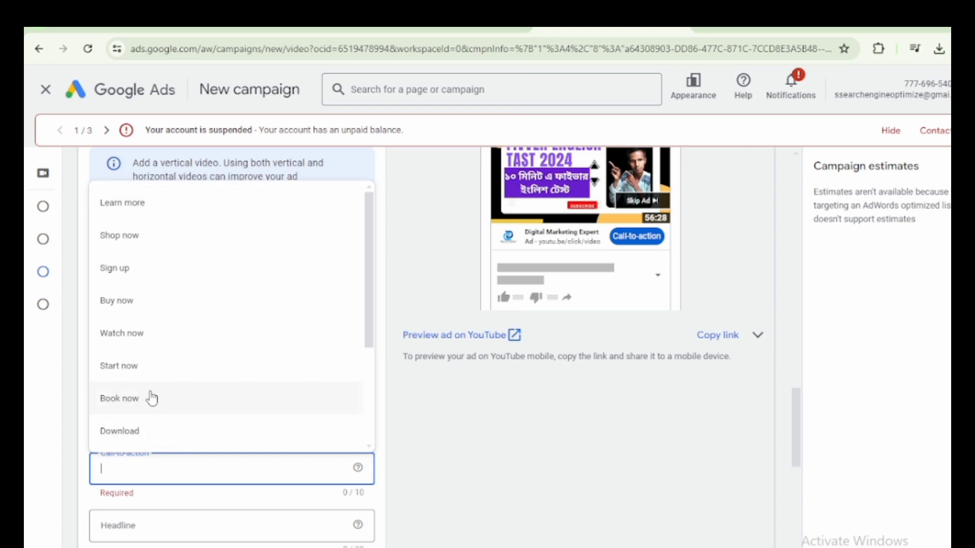
left_click(133, 344)
scroll(211, 431, "down", 3)
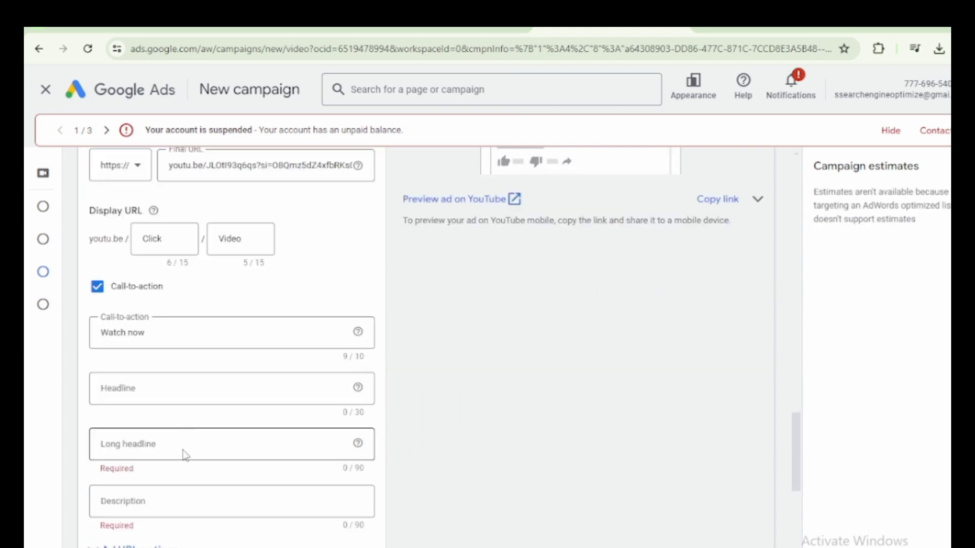
left_click(141, 388)
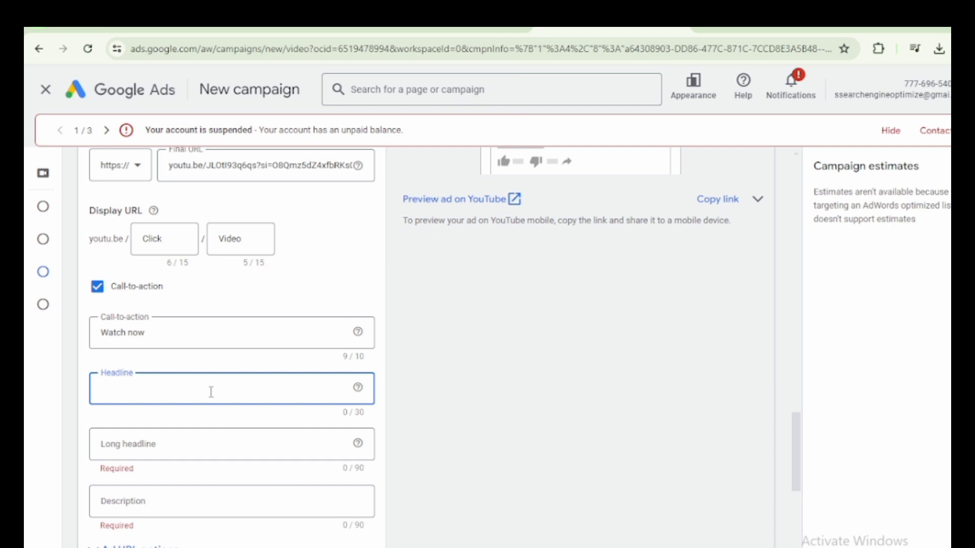
type("tsHIR")
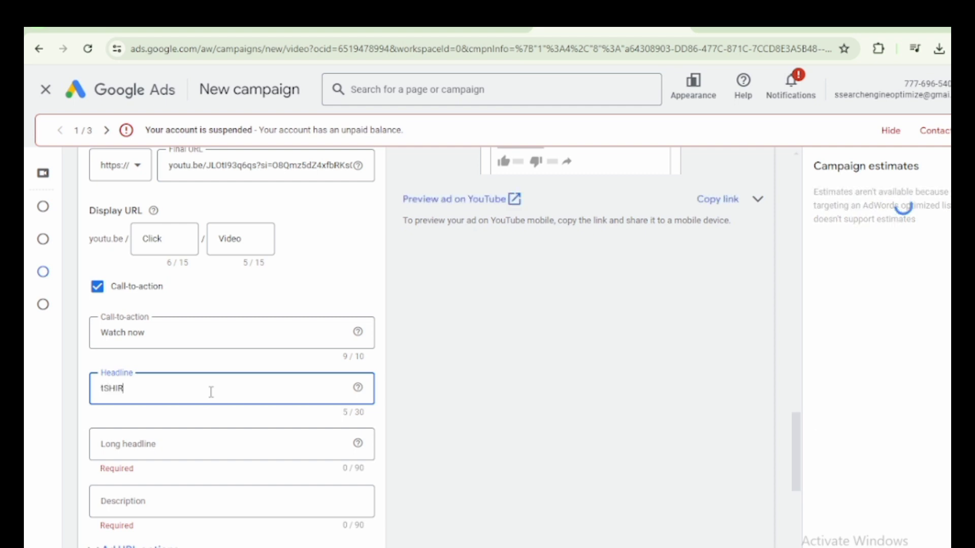
type("T")
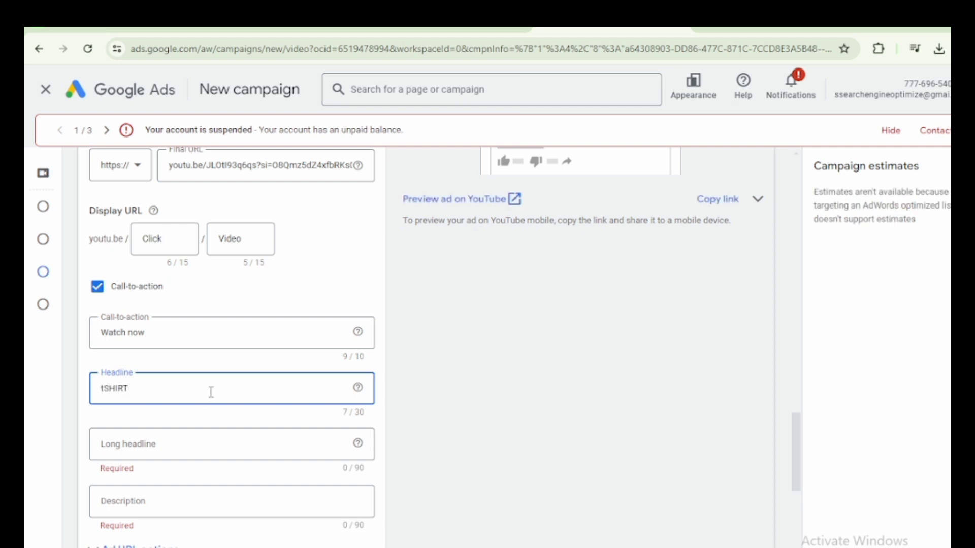
key("BackSpace")
key("BackSpace")
key("BackSpace")
key("BackSpace")
key("BackSpace")
key("BackSpace")
key("BackSpace")
Step: Enter "wHITE tSHIRT" as the ad's headline
type("wH")
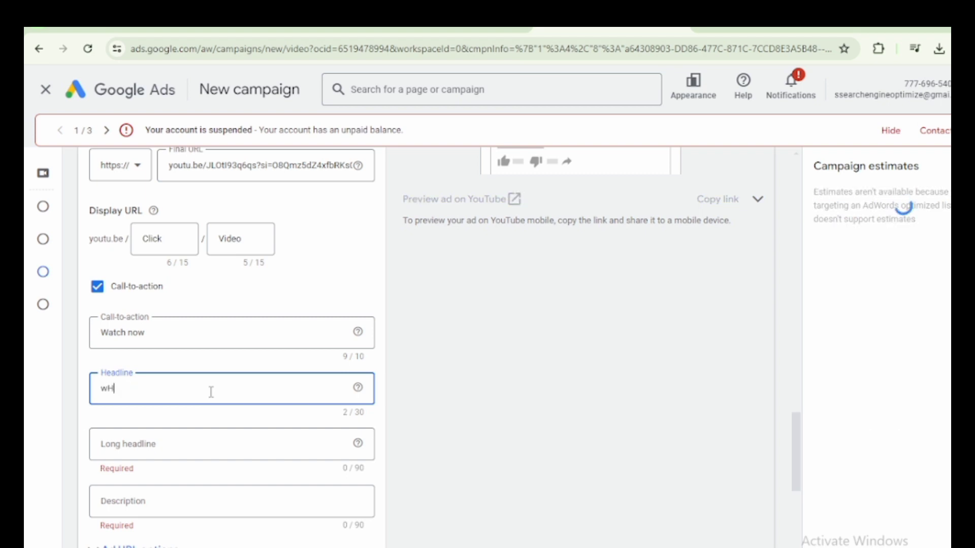
type("ITE ")
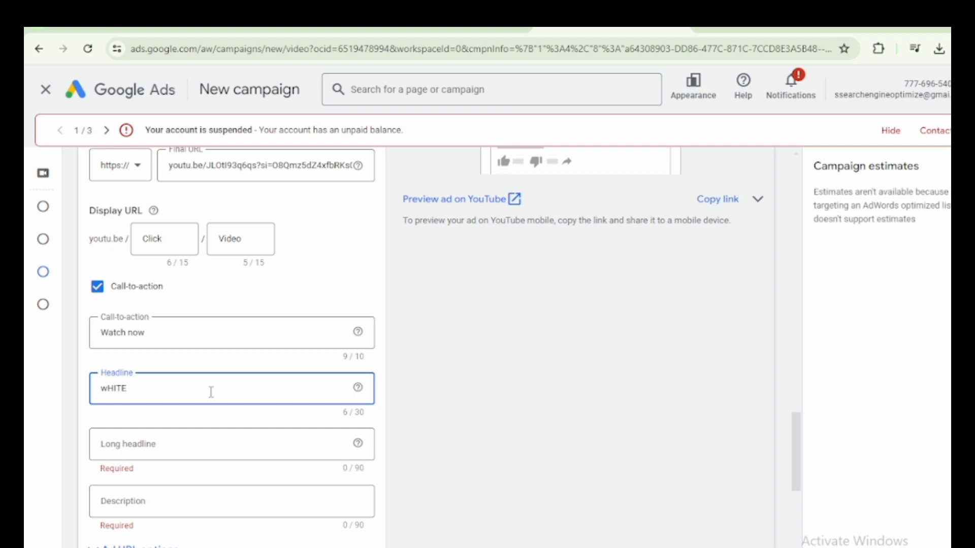
type("tSHI")
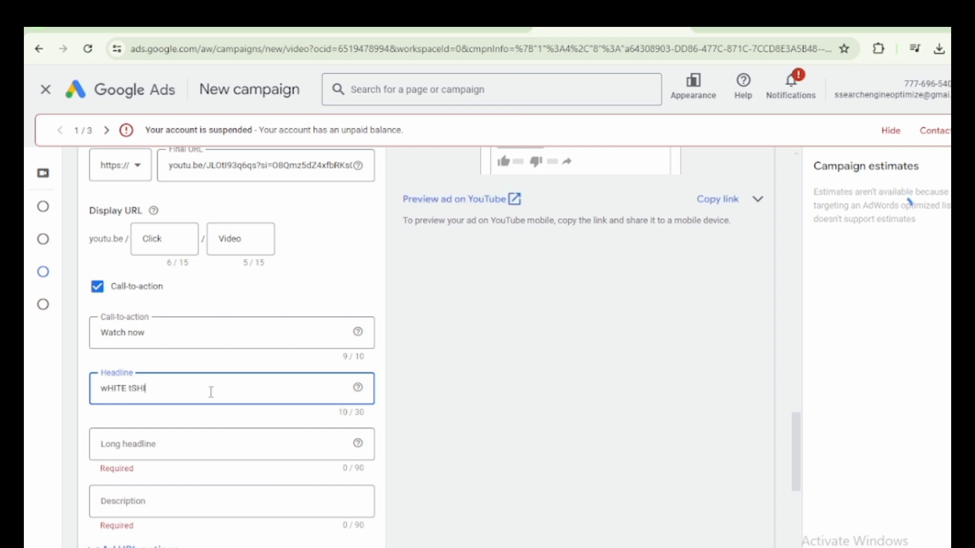
type("RT")
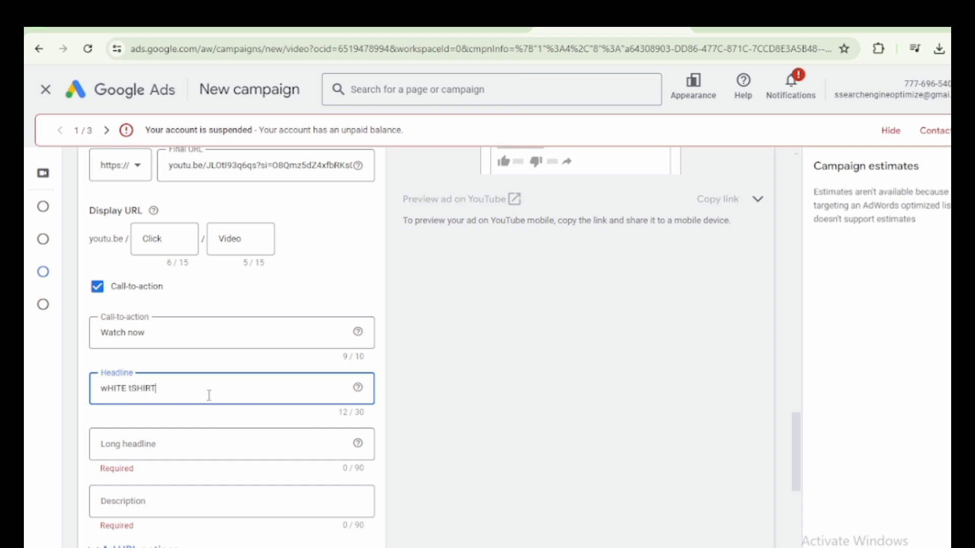
Step: Activate the Long headline field and search Google for "TSHIRT" in a new browser tab to find wording
left_click(195, 441)
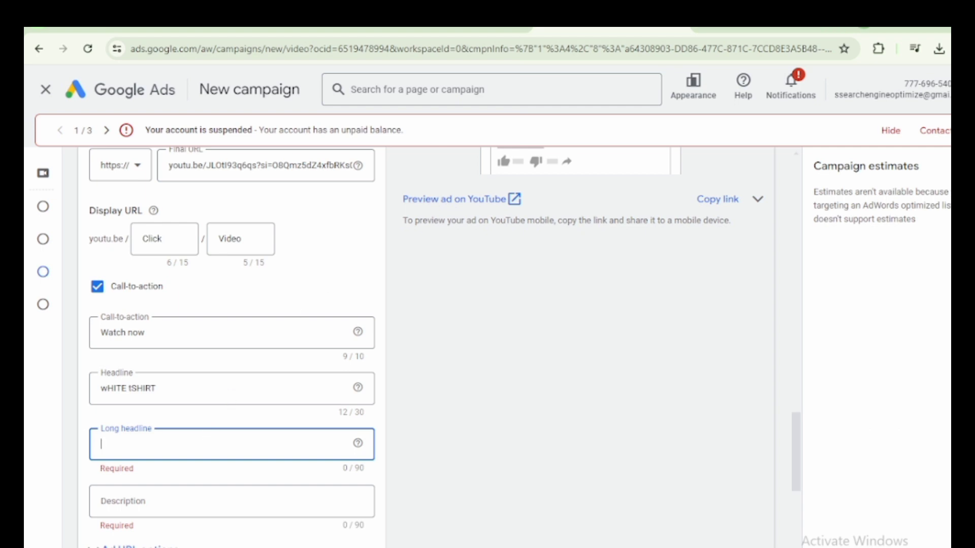
key("ctrl+t")
left_click(493, 51)
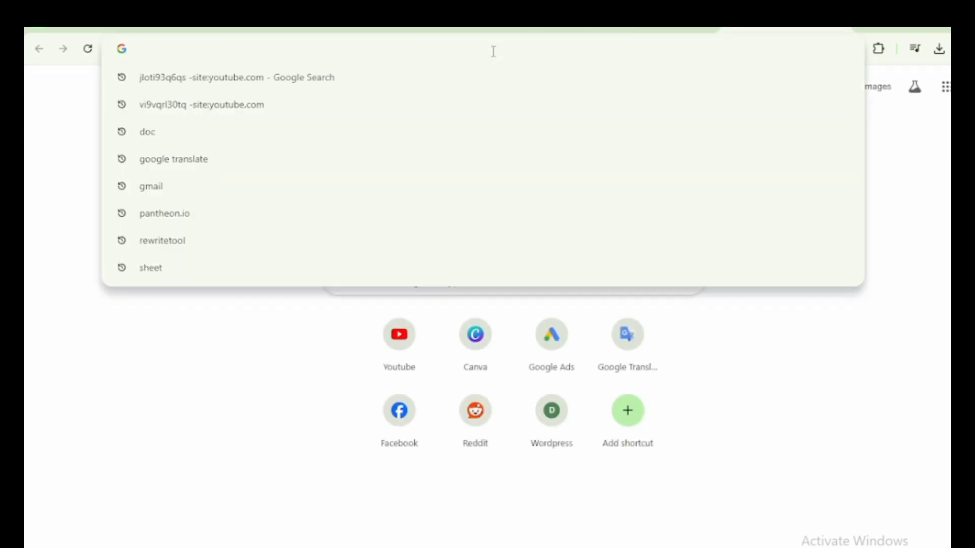
type("TSHIR")
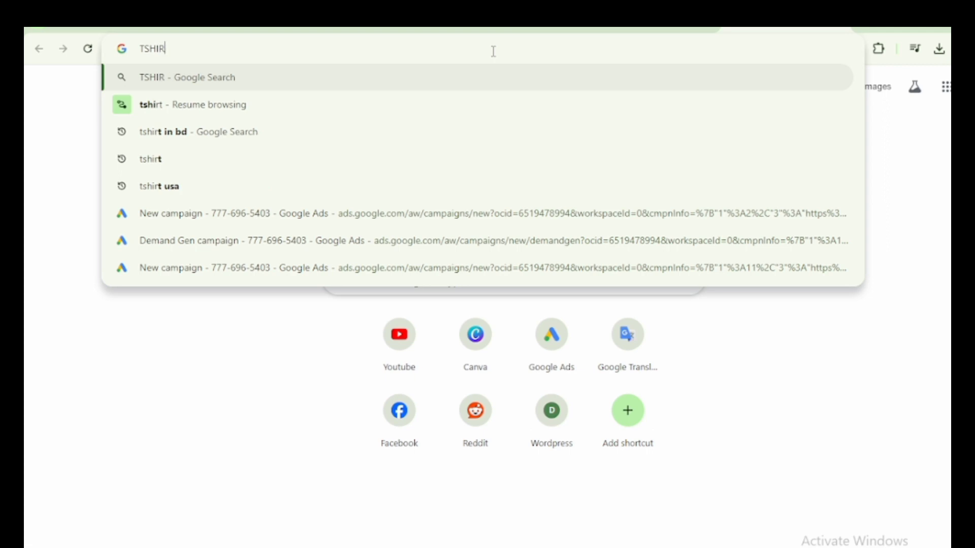
type("T")
key("Return")
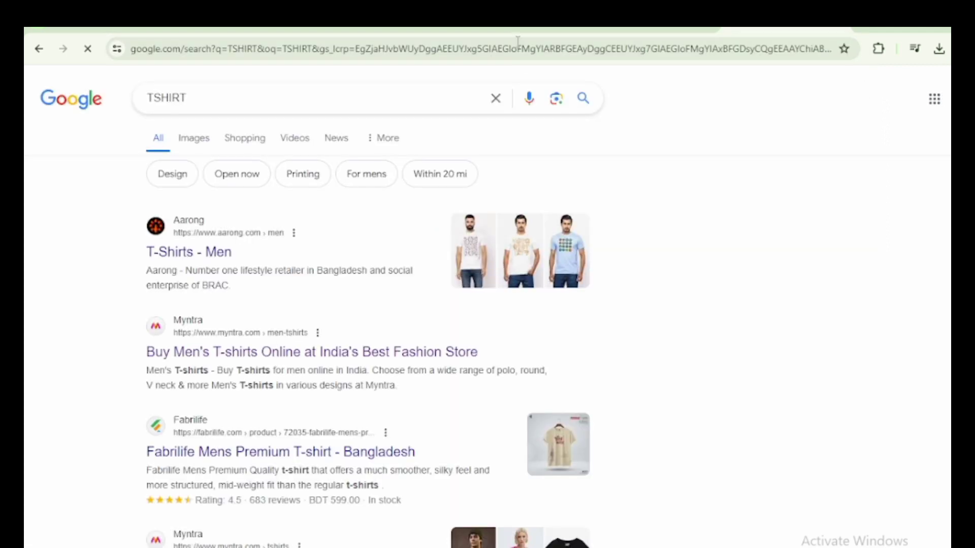
Step: Copy the Myntra result title "Buy Men's T-shirts Online at India's Best Fashion Store" and paste it as the ad's long headline
left_click_drag(502, 356, 149, 360)
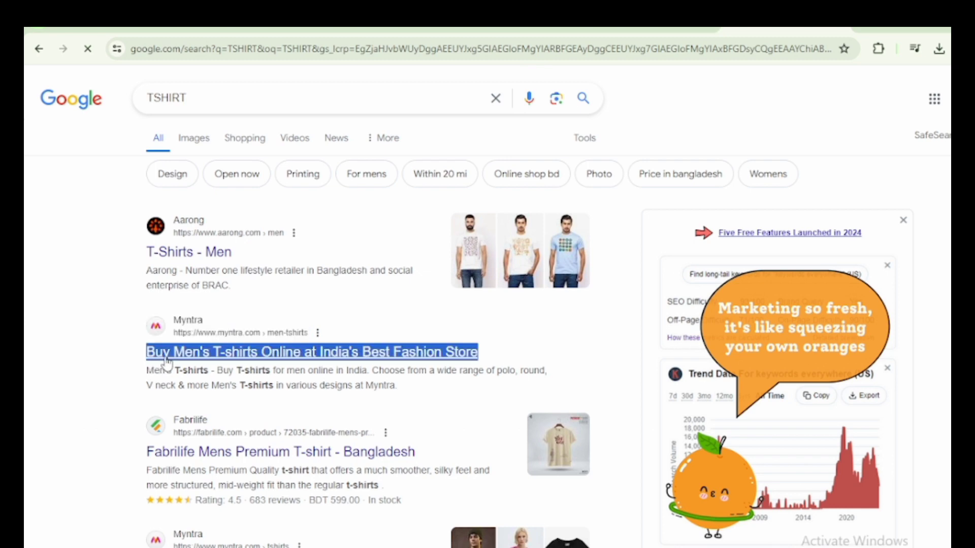
right_click(191, 358)
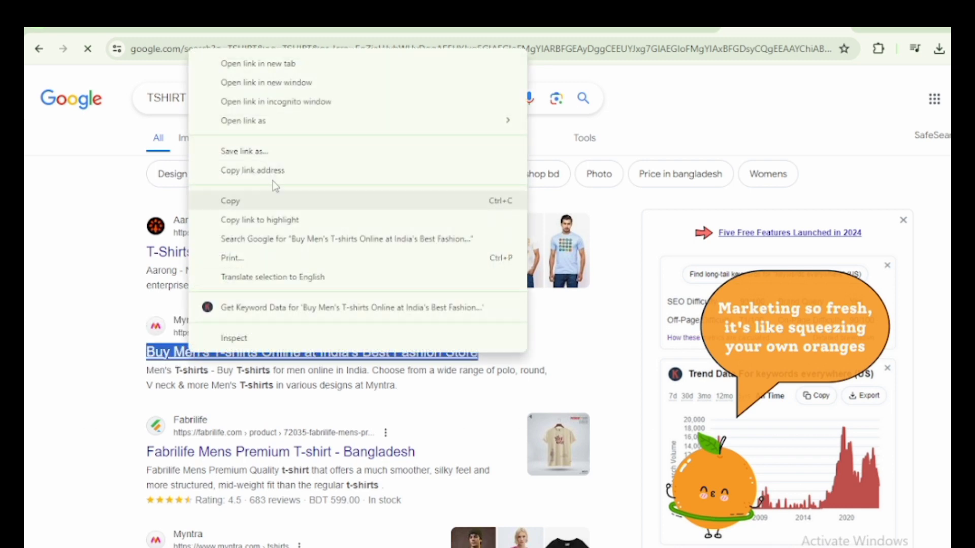
left_click(246, 200)
left_click(518, 23)
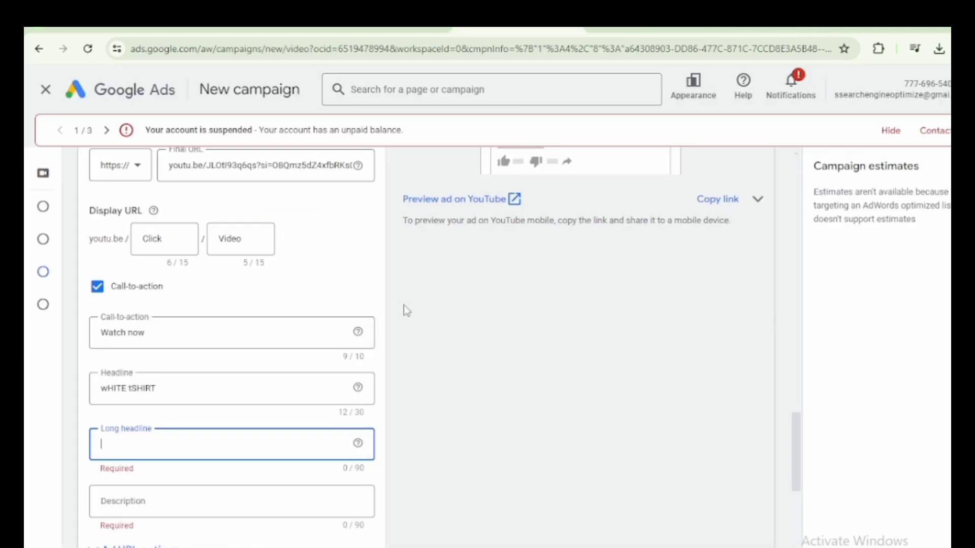
right_click(222, 446)
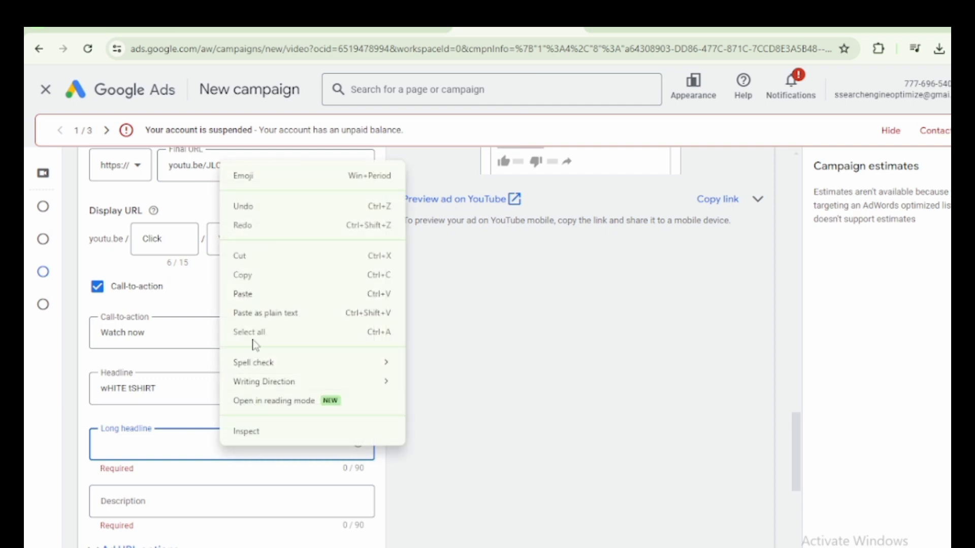
left_click(244, 294)
Step: Try to use the description text of the Myntra search result as the ad's description, and clear it again
scroll(436, 121, "down", 1)
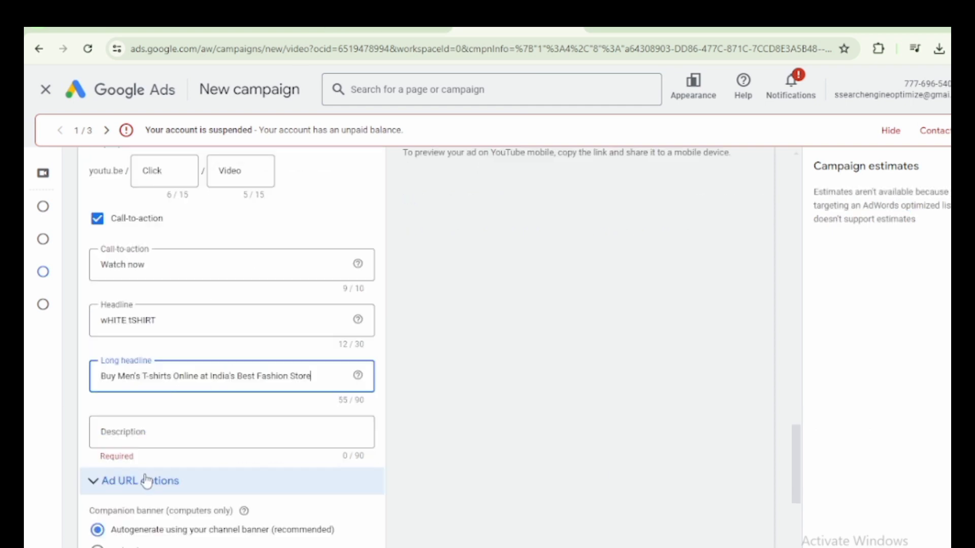
left_click(761, 20)
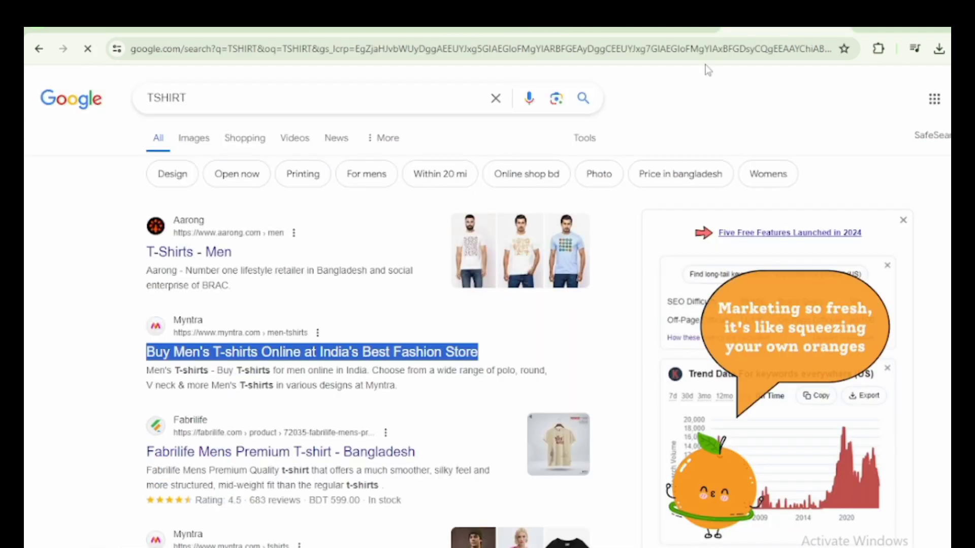
left_click(69, 402)
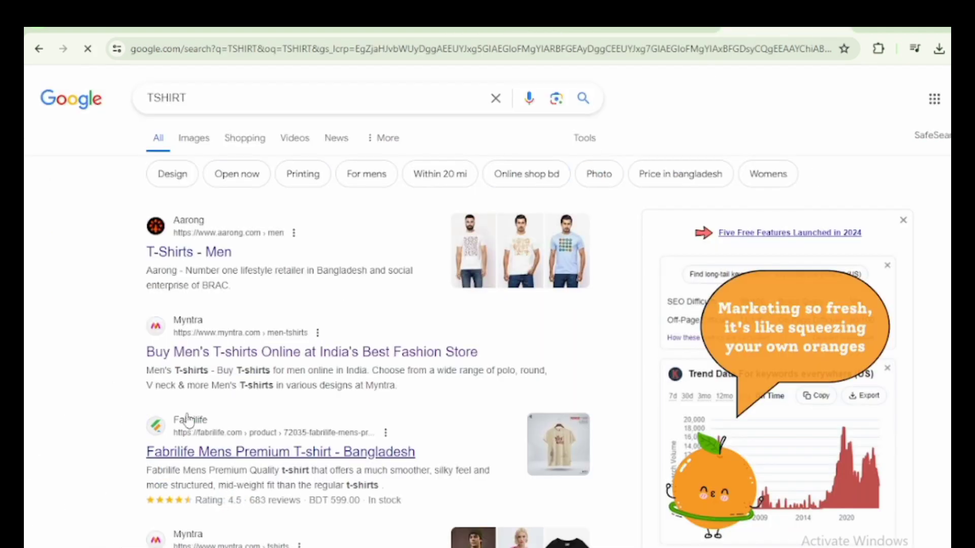
left_click_drag(423, 391, 142, 381)
right_click(218, 383)
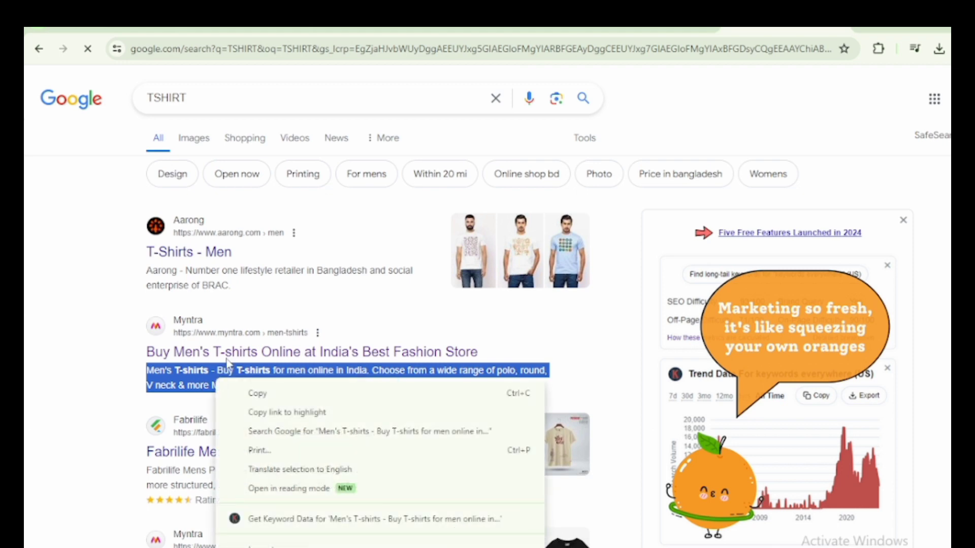
left_click(263, 401)
left_click(470, 33)
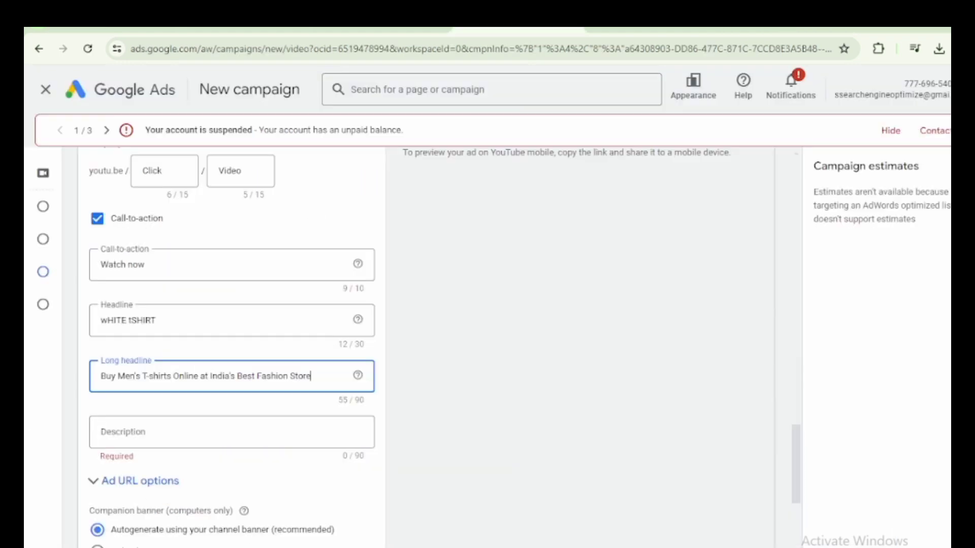
left_click(161, 431)
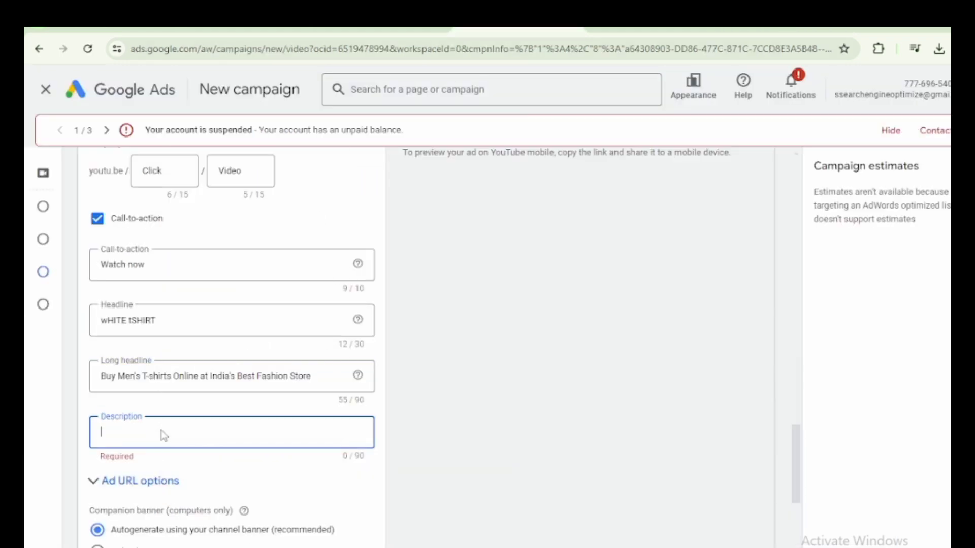
right_click(160, 430)
left_click(184, 278)
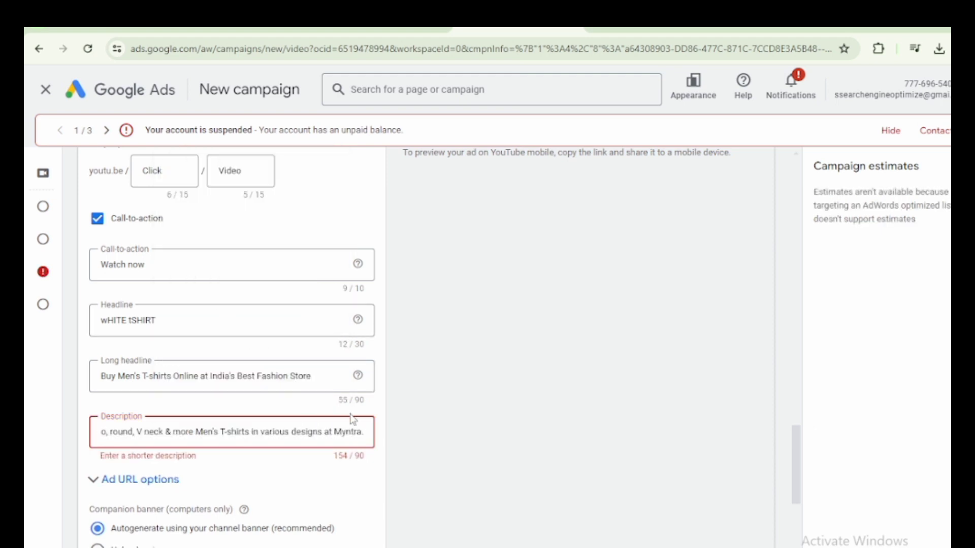
left_click_drag(362, 433, 29, 441)
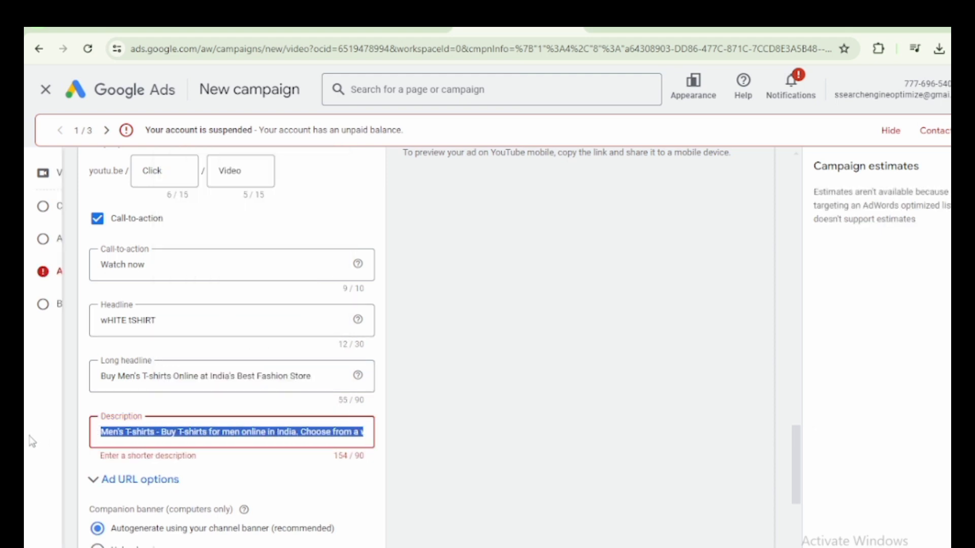
key("BackSpace")
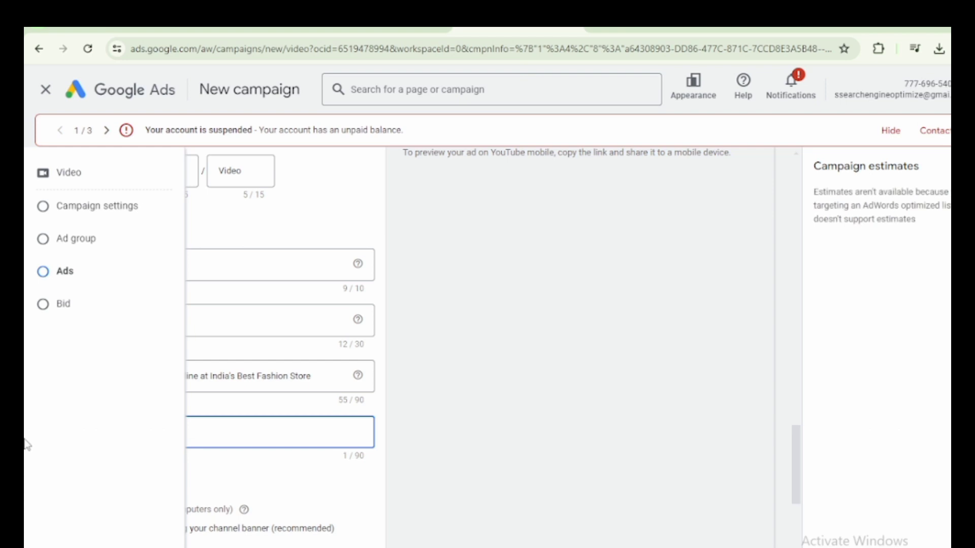
Step: Copy the Myntra result title "Buy Men's T-shirts Online at India's Best Fashion Store" from the Google results and paste it as the ad's description
left_click(784, 27)
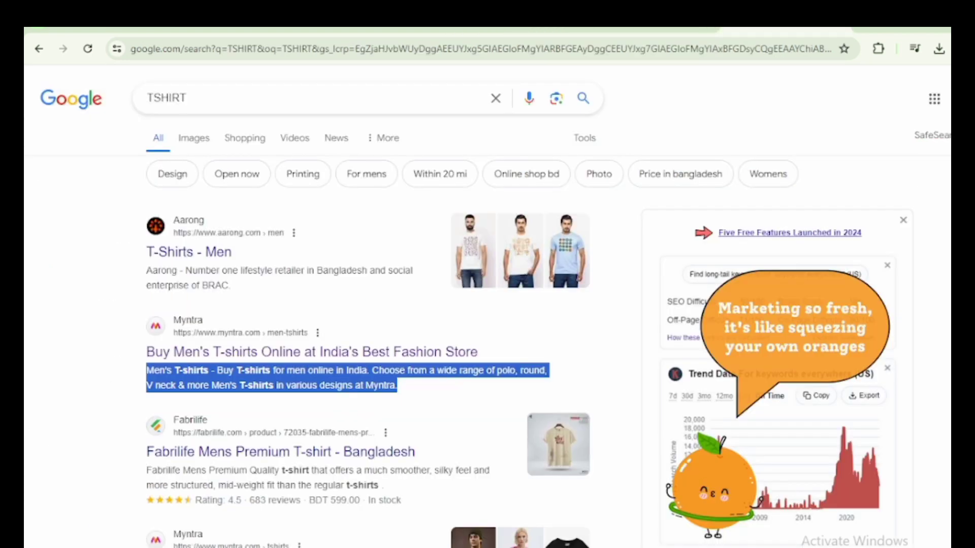
left_click(499, 349)
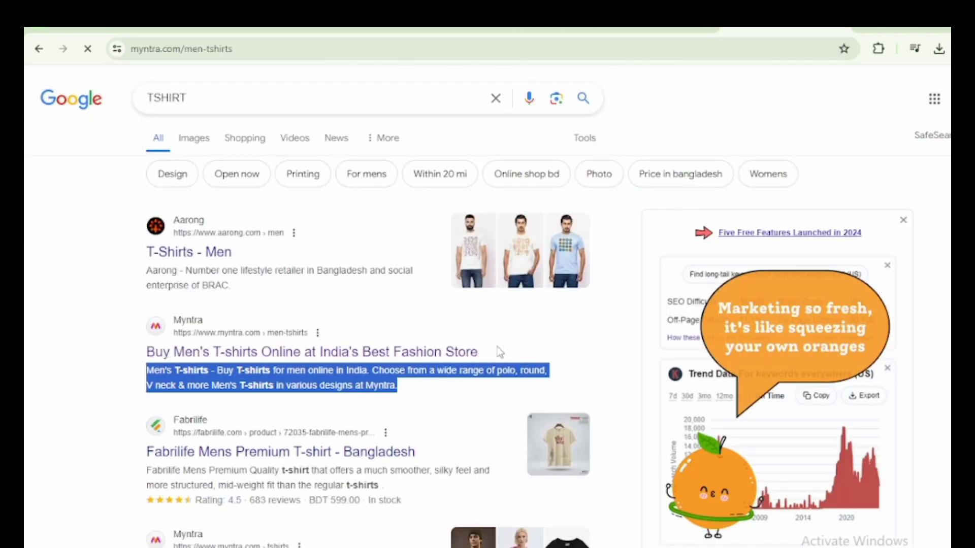
left_click(38, 48)
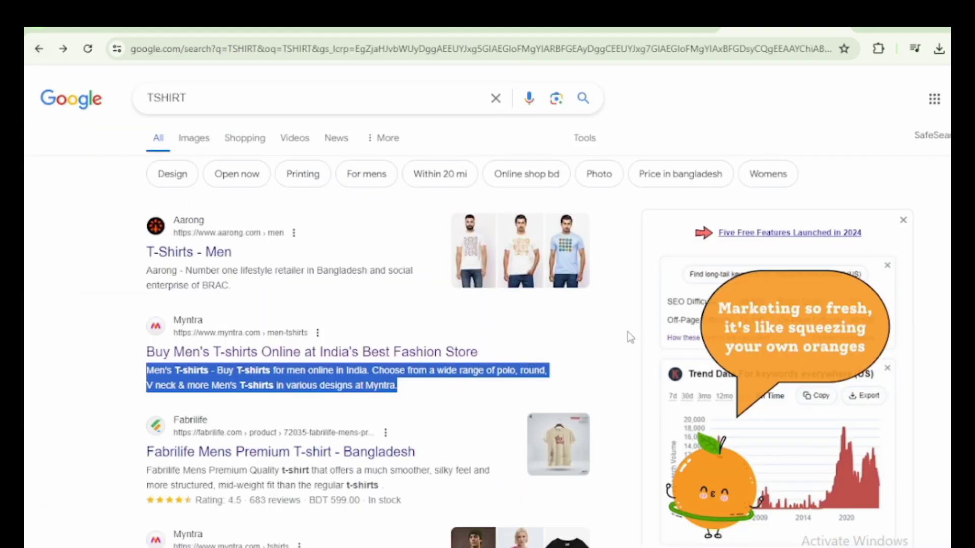
left_click_drag(500, 351, 146, 351)
right_click(185, 358)
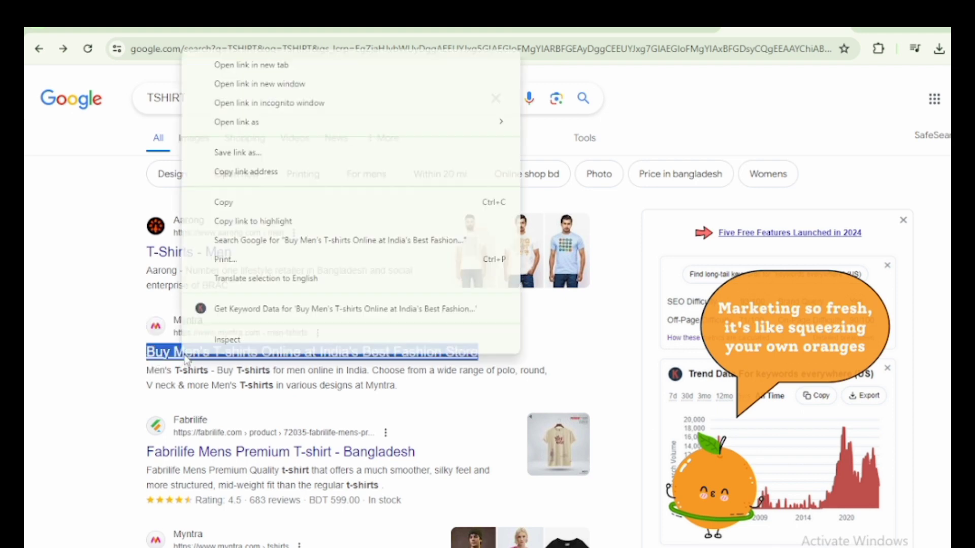
left_click(240, 201)
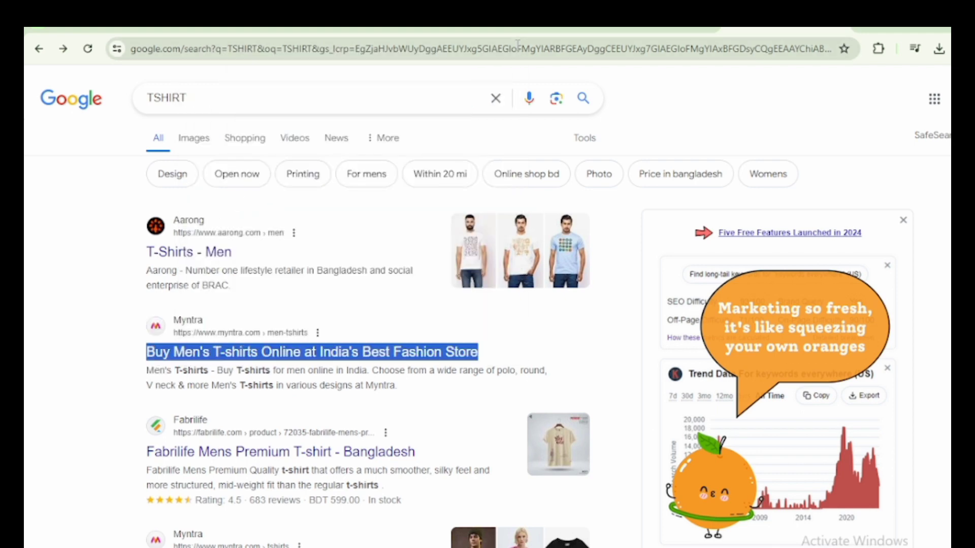
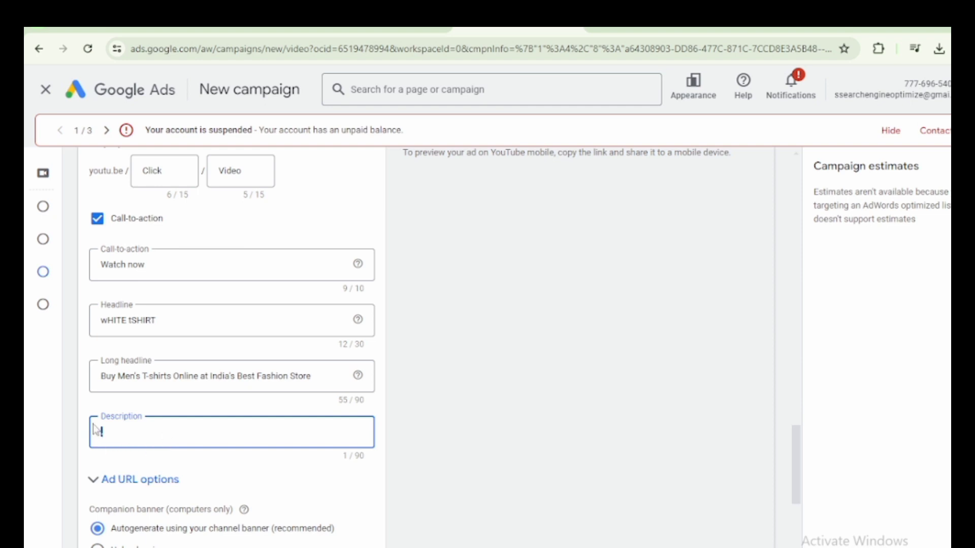
key("BackSpace")
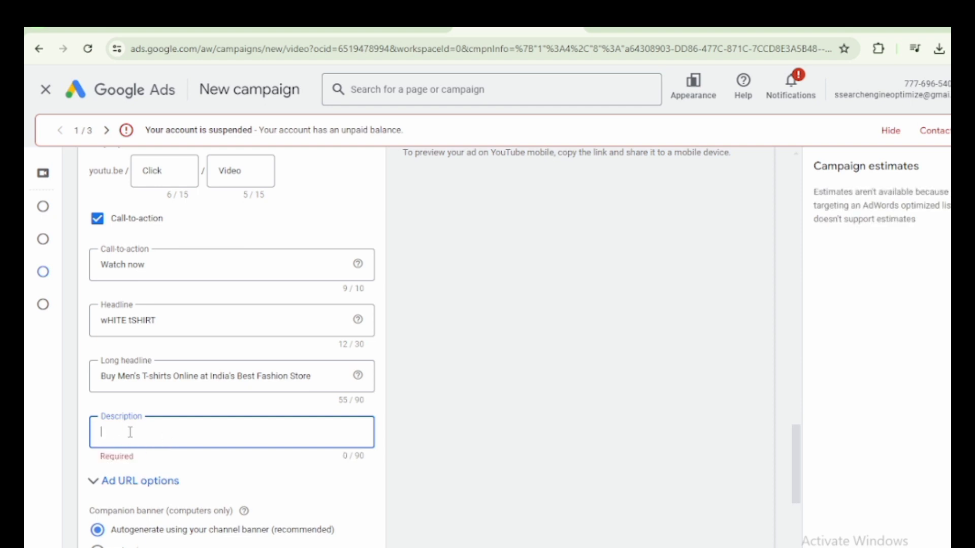
right_click(130, 432)
left_click(152, 278)
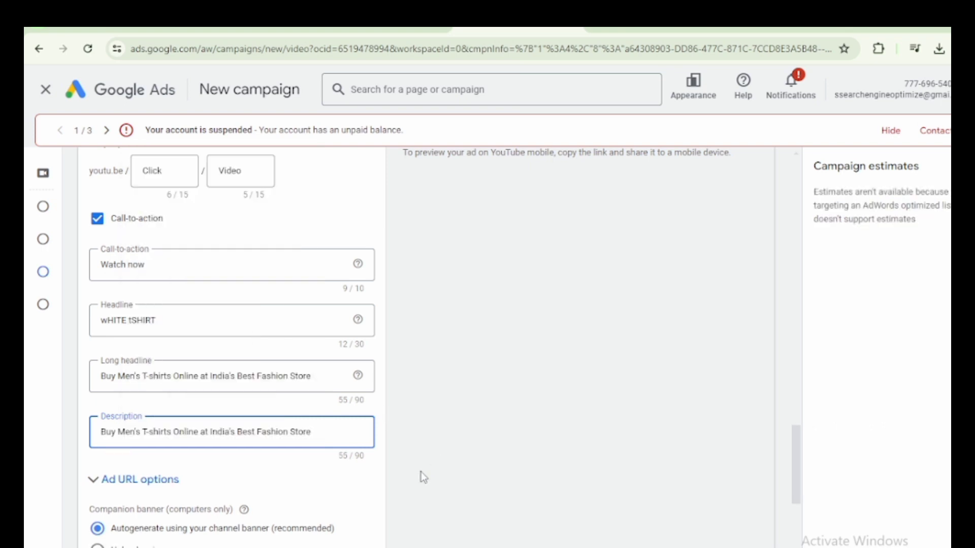
Step: Expand the Ad creation section below the first ad and start a new responsive video ad
scroll(420, 473, "down", 3)
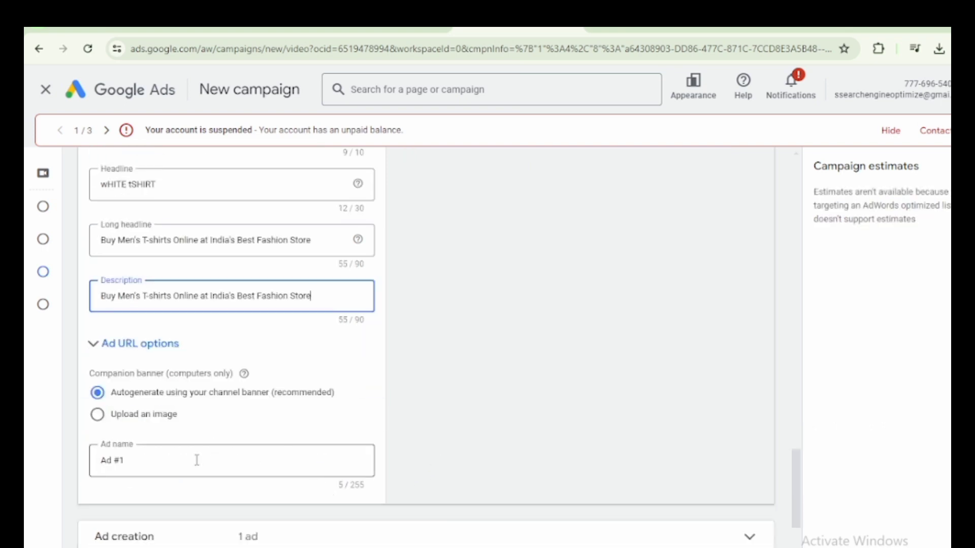
scroll(197, 460, "down", 2)
scroll(198, 466, "down", 2)
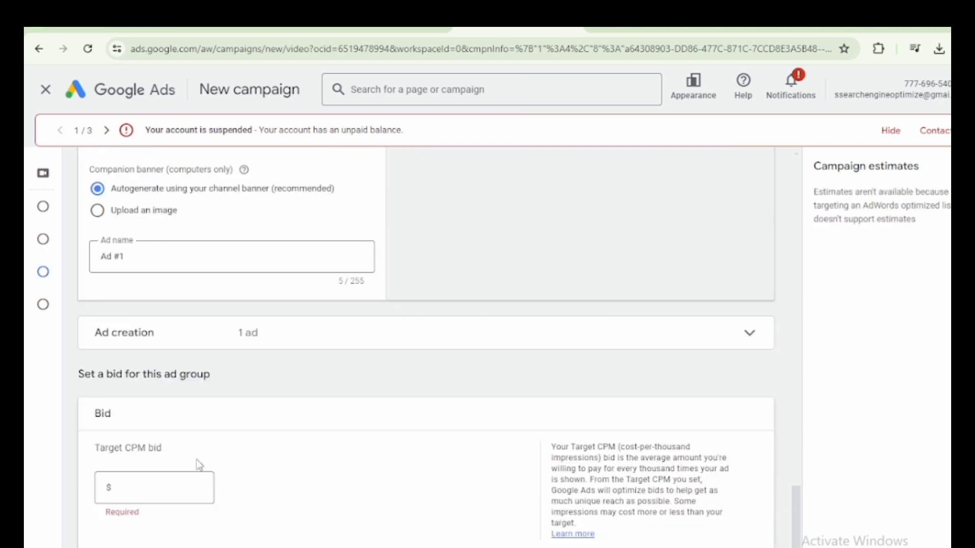
left_click(178, 490)
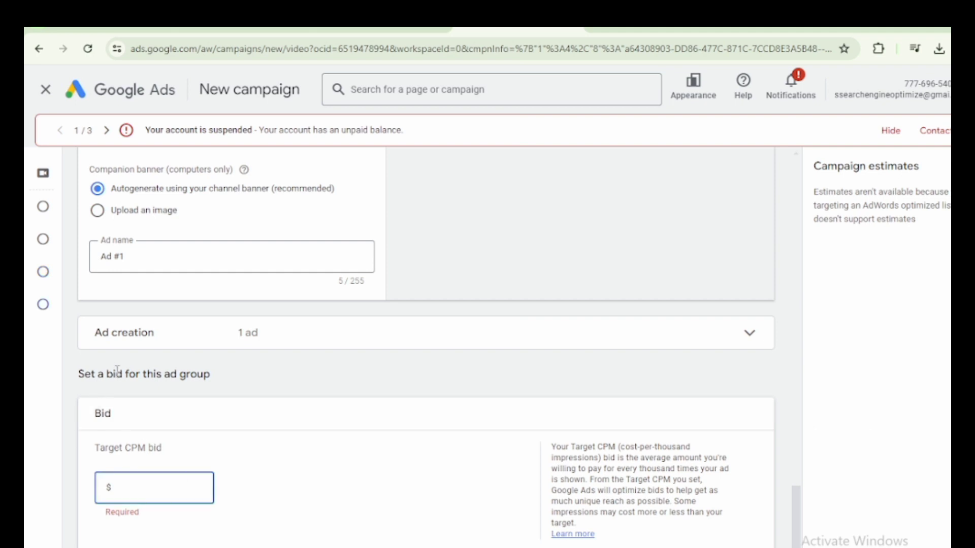
left_click(124, 339)
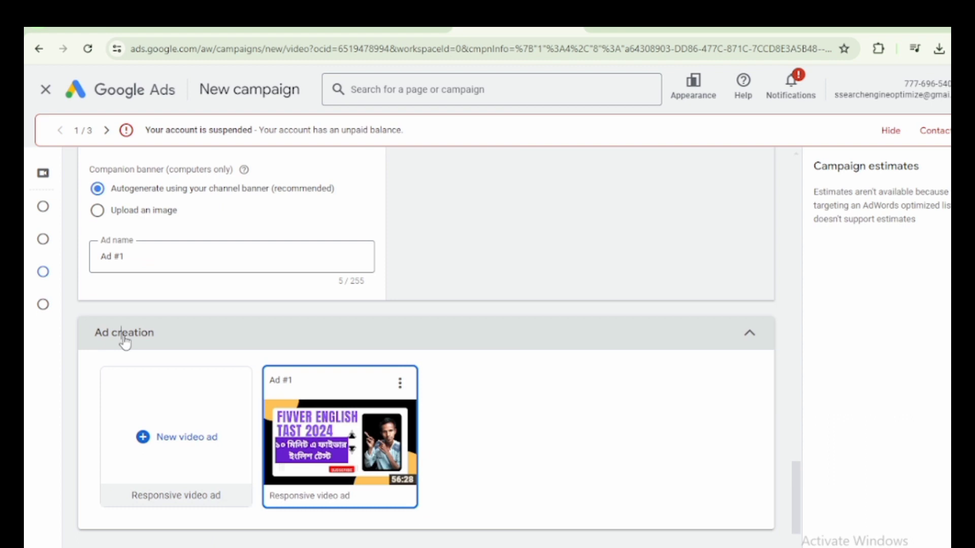
left_click(161, 446)
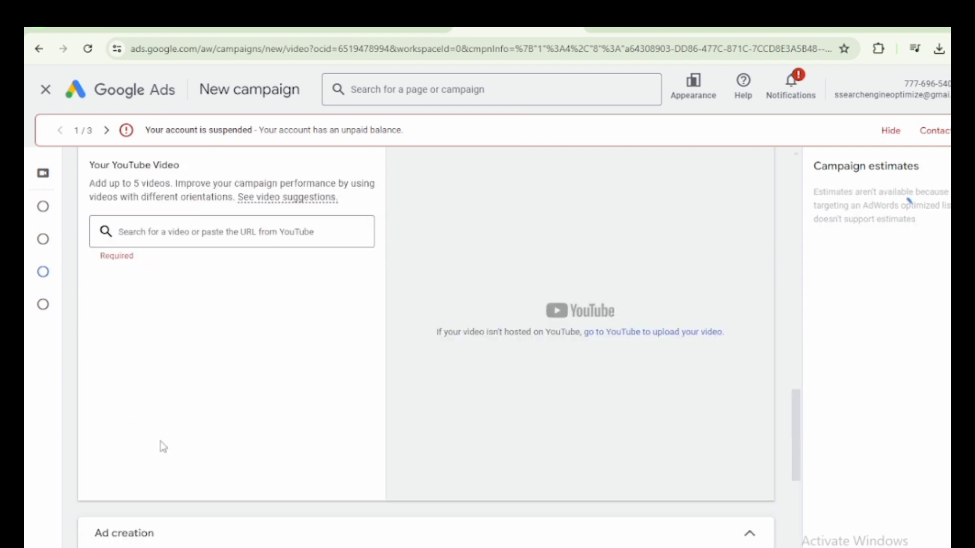
Step: Copy the share link of the "Class19_Google Ads_2024 Bangla Tutorial" video from the YouTube channel and add it as the new ad's video
left_click(185, 229)
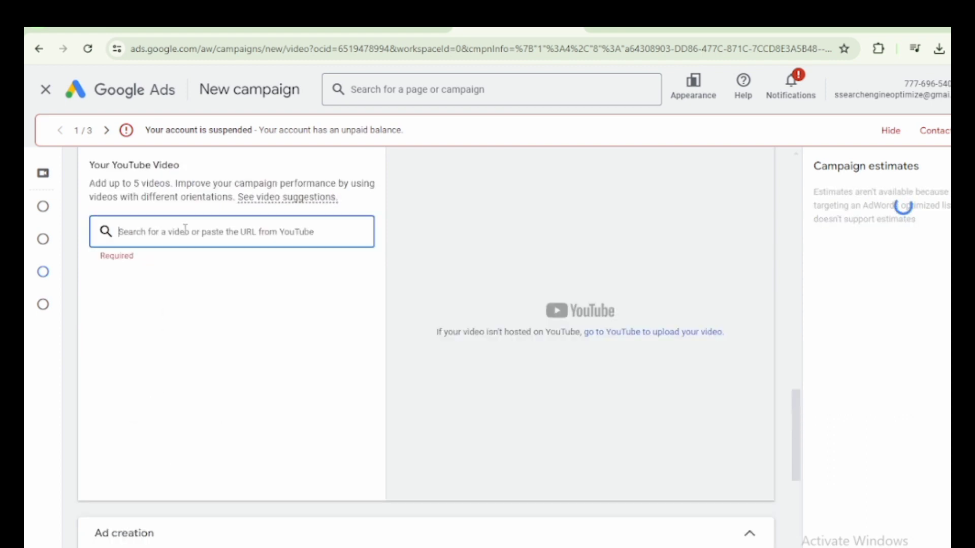
left_click(248, 28)
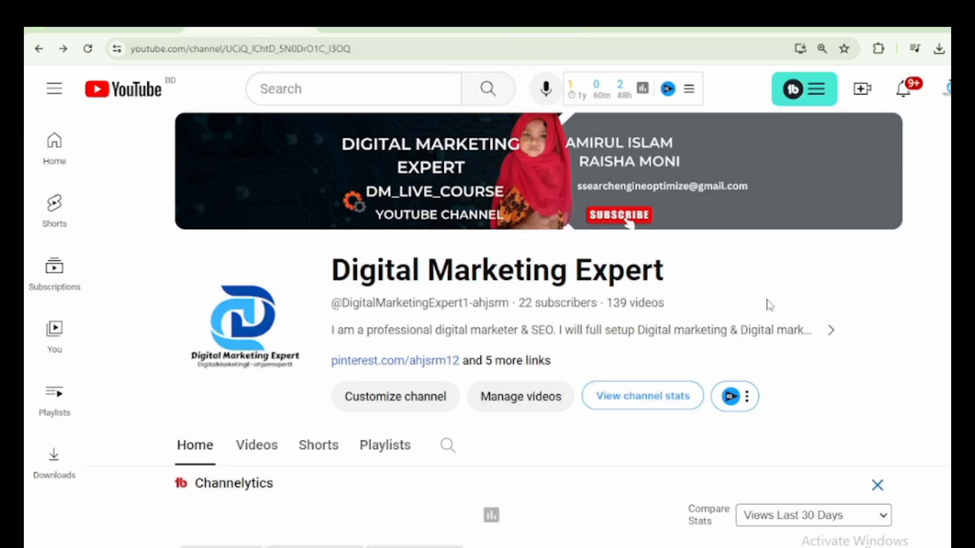
scroll(769, 304, "down", 12)
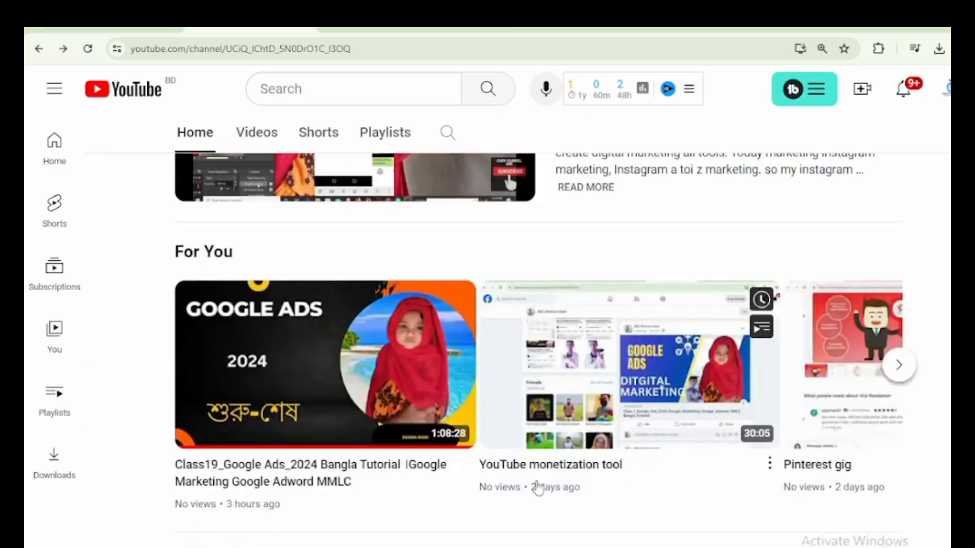
left_click(464, 466)
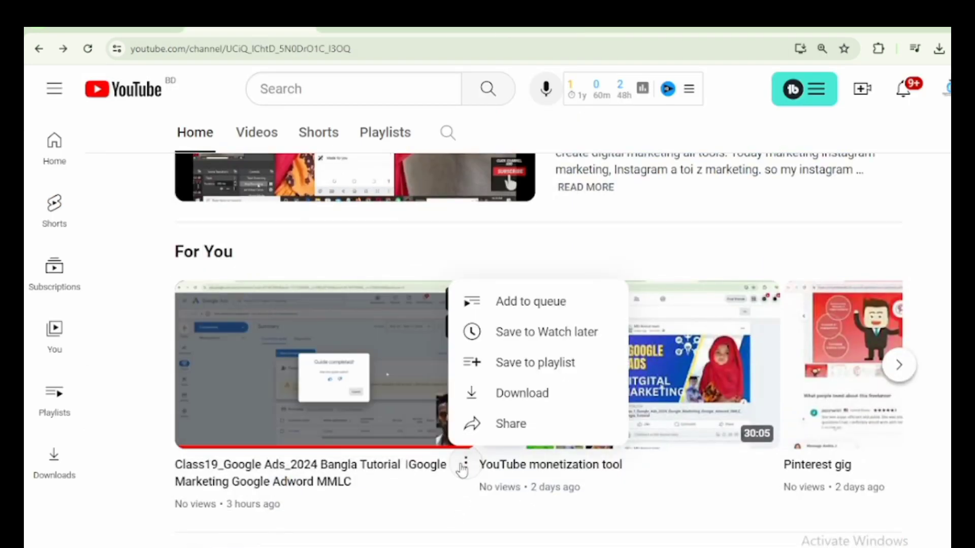
left_click(503, 424)
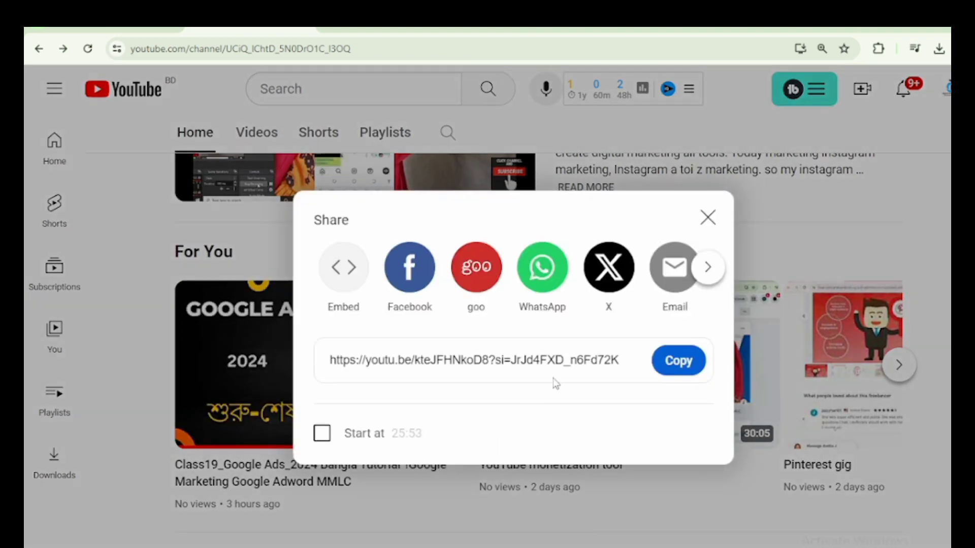
left_click(678, 360)
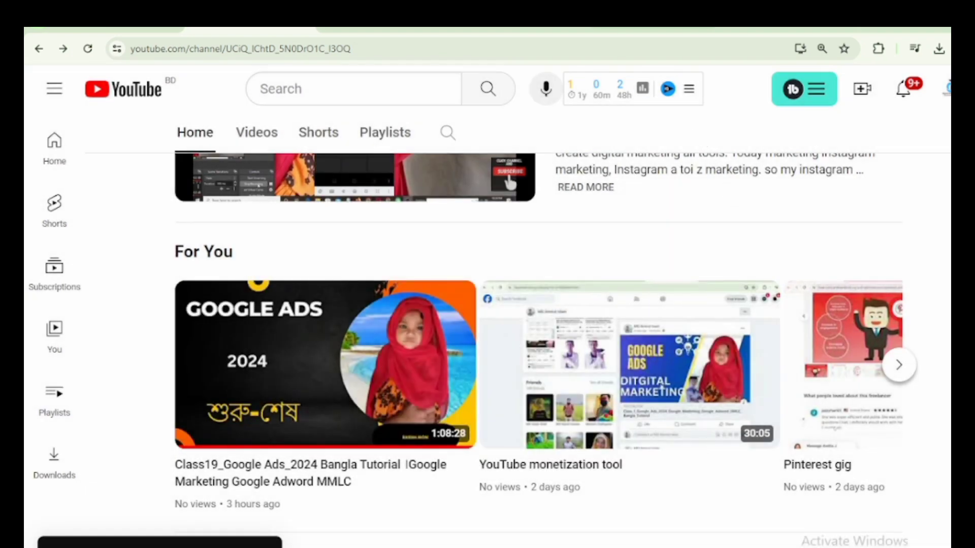
left_click(497, 29)
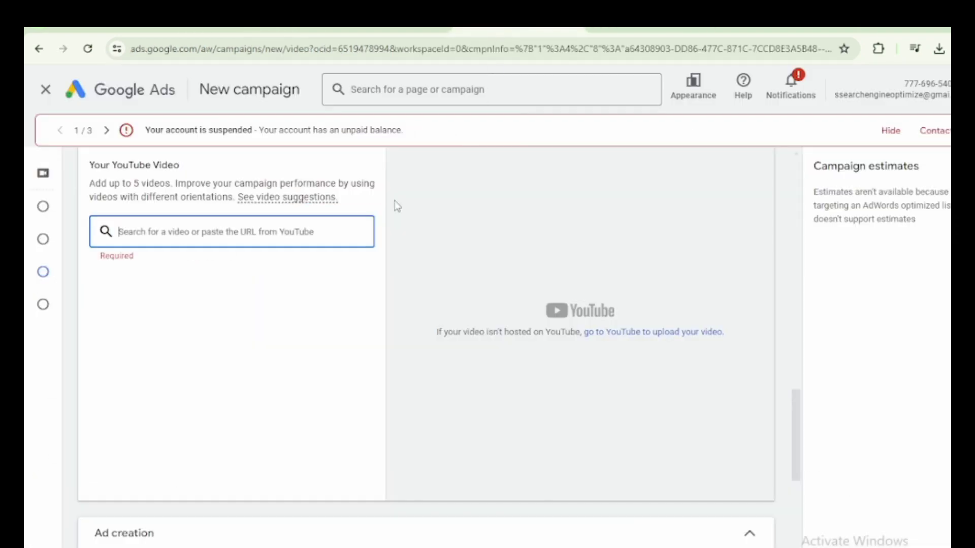
right_click(230, 234)
left_click(258, 369)
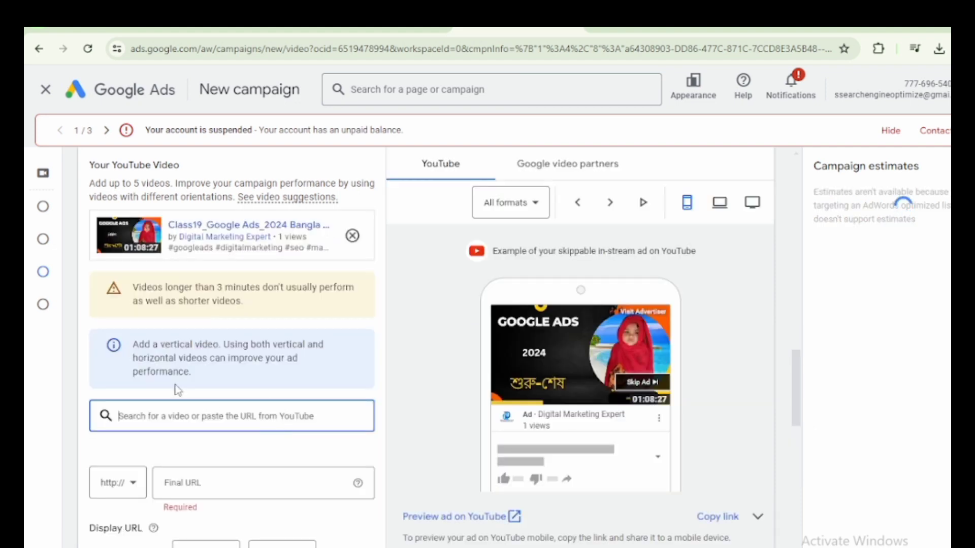
Step: Copy the share link of the "YouTube monetization tool" video from the YouTube channel and add it as the ad's second video
left_click(249, 29)
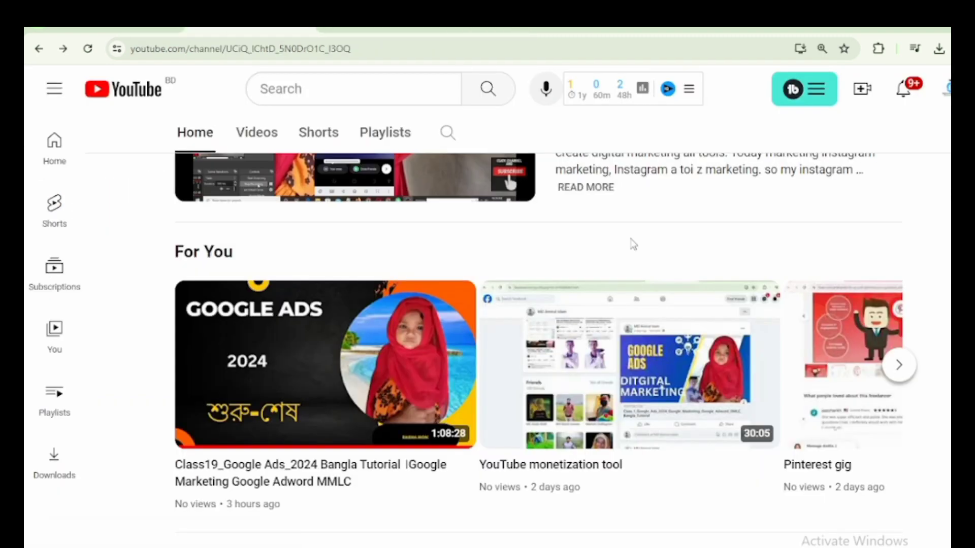
left_click(769, 464)
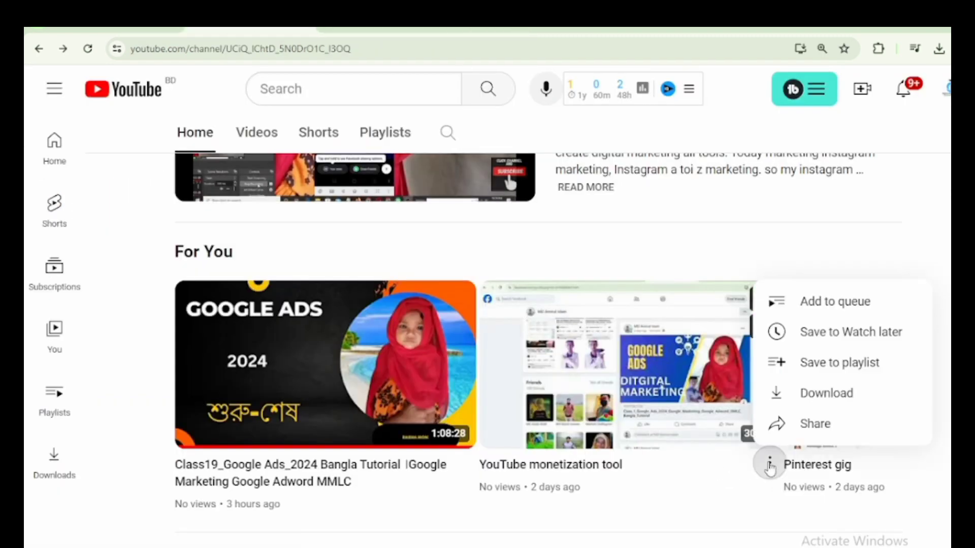
left_click(785, 423)
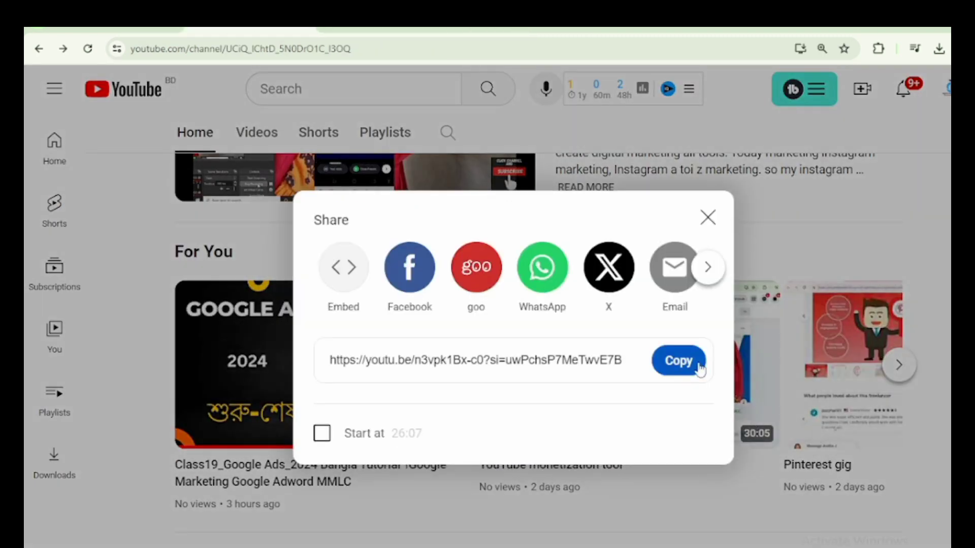
left_click(687, 363)
left_click(655, 508)
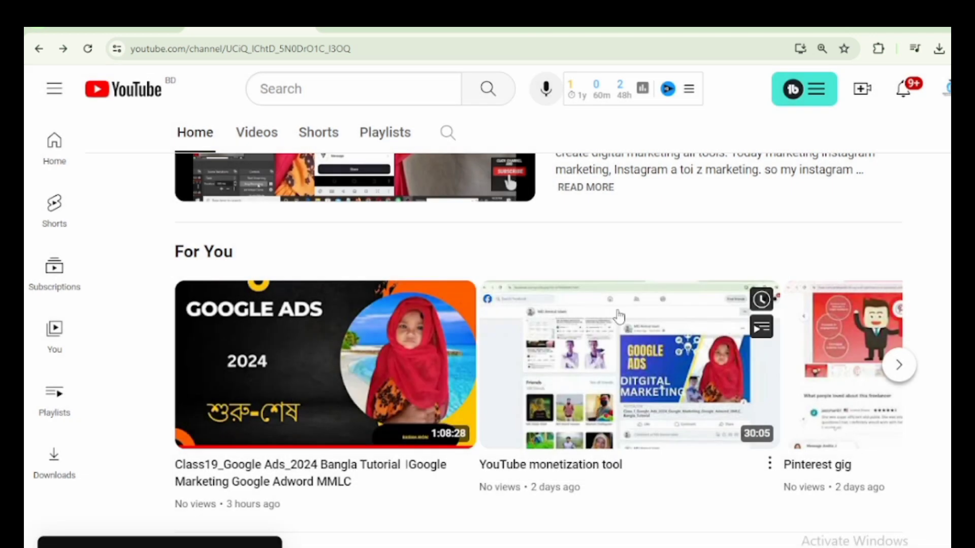
left_click(518, 23)
left_click(249, 430)
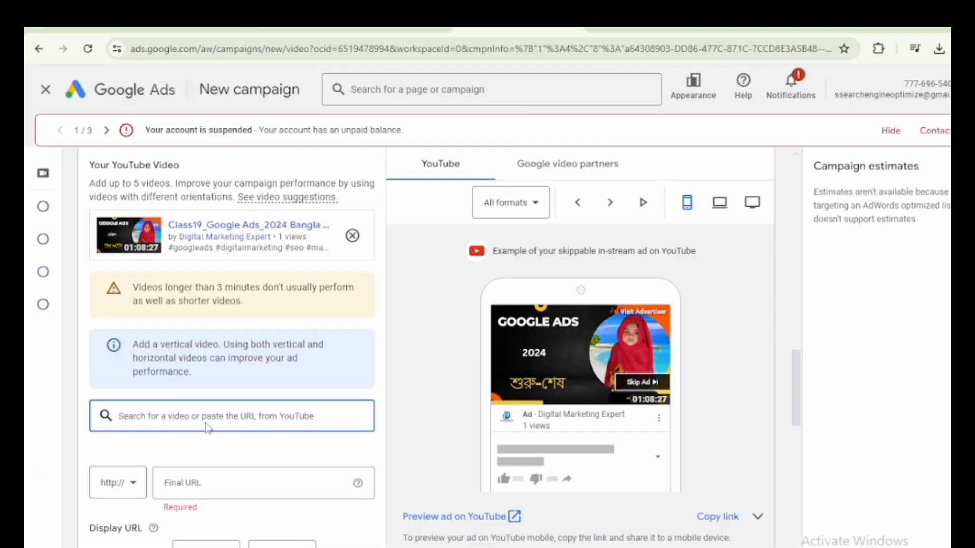
right_click(202, 415)
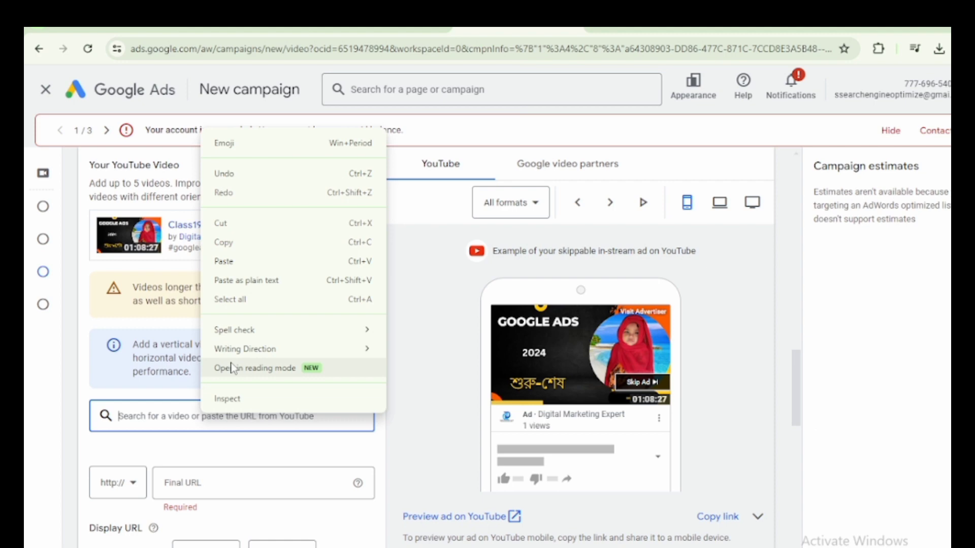
left_click(241, 263)
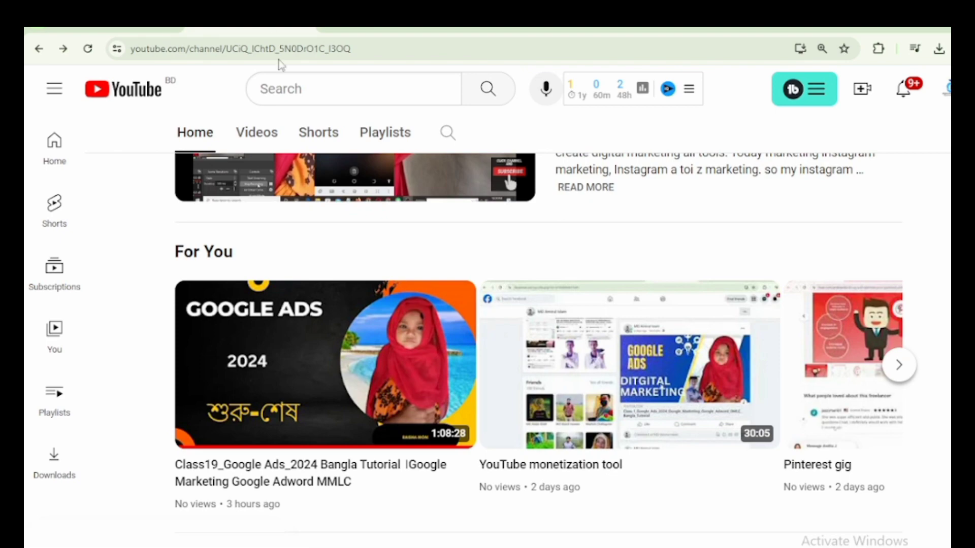
Step: Copy the share link of the "Class19_Google Ads_2024" video from the channel's Videos section and try to add it as another ad video
left_click(249, 27)
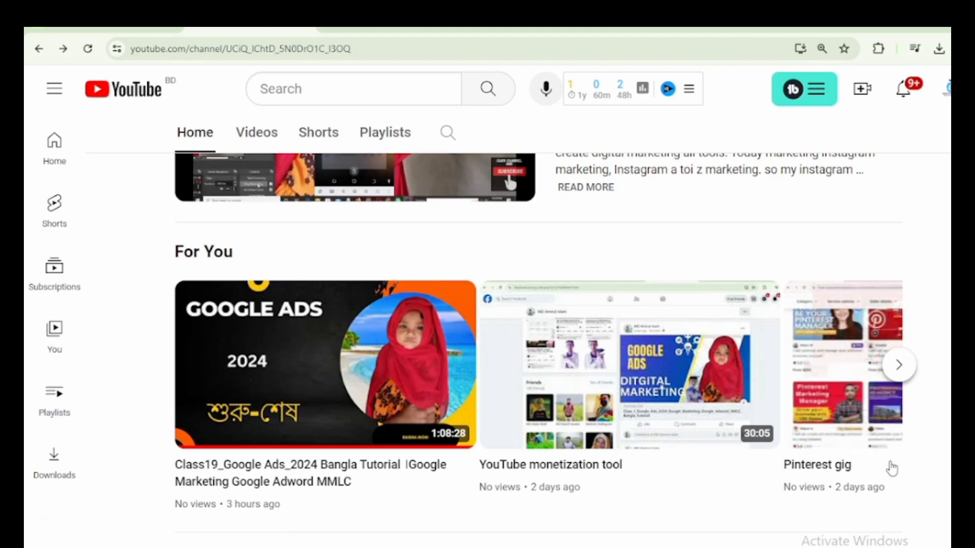
scroll(888, 467, "down", 9)
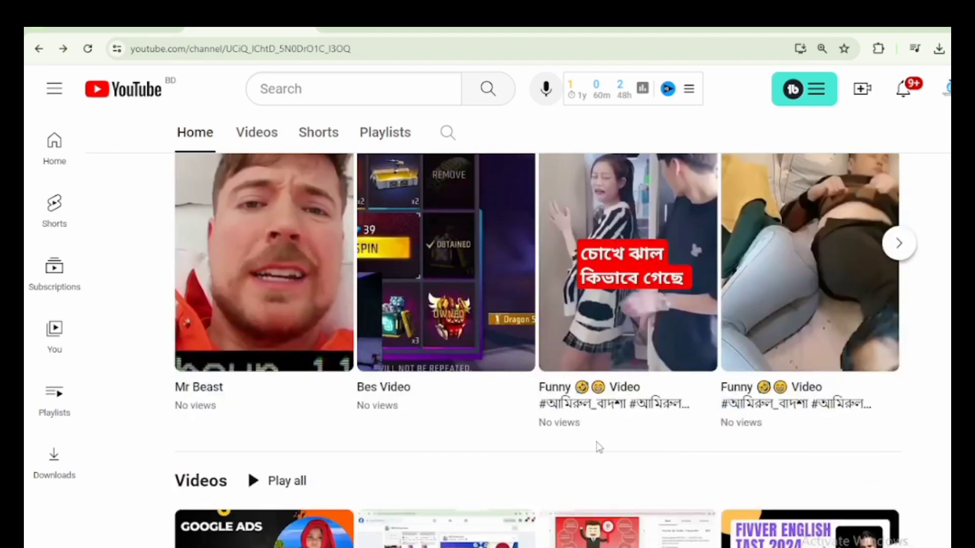
scroll(598, 446, "down", 4)
mouse_move(486, 442)
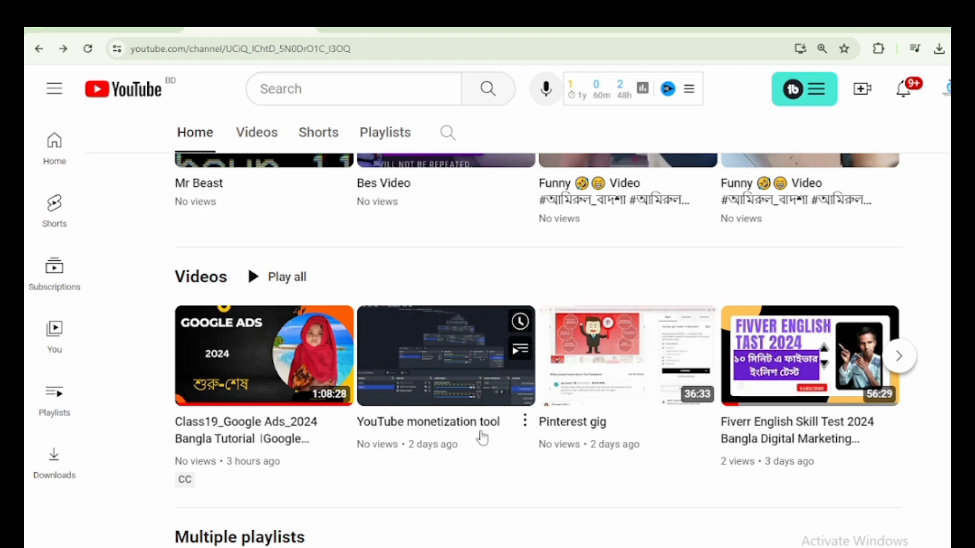
mouse_move(316, 433)
left_click(344, 427)
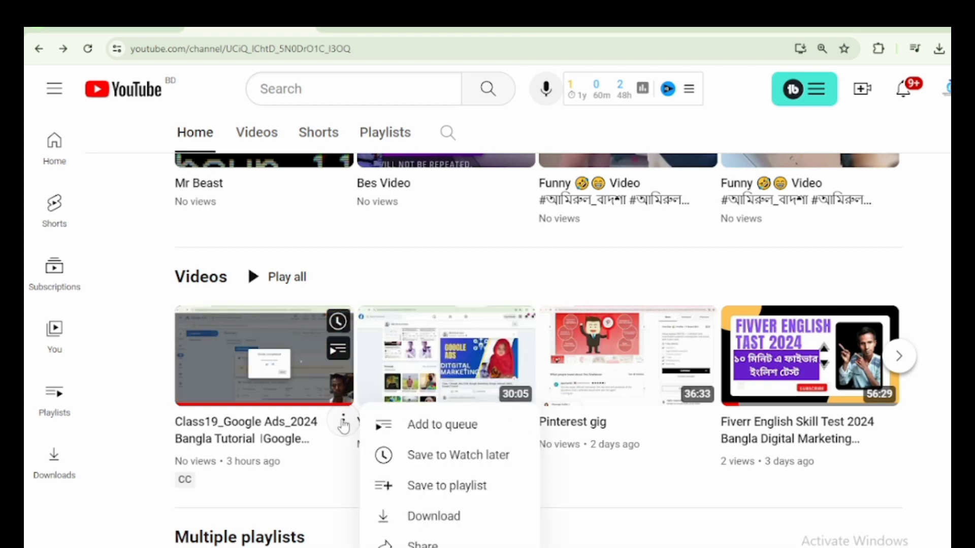
left_click(455, 505)
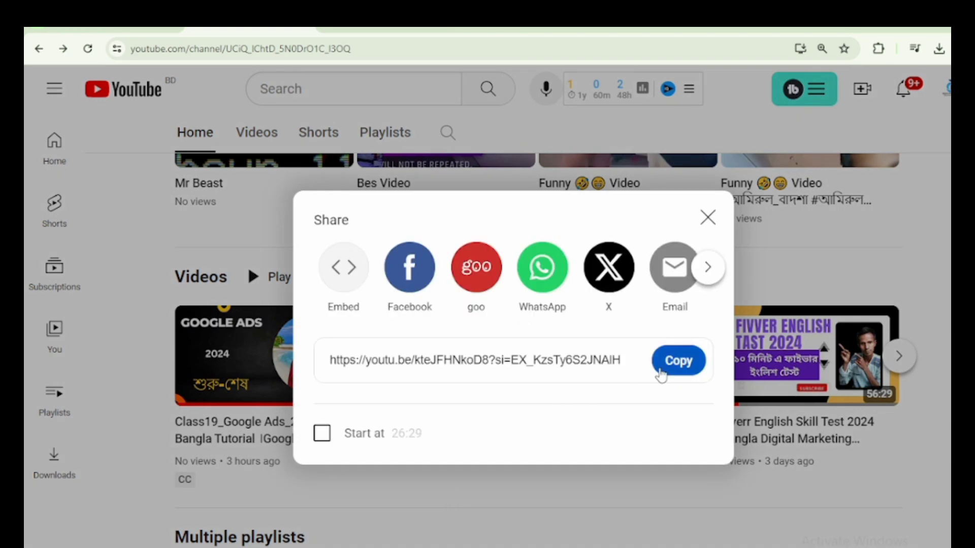
left_click(677, 361)
left_click(858, 512)
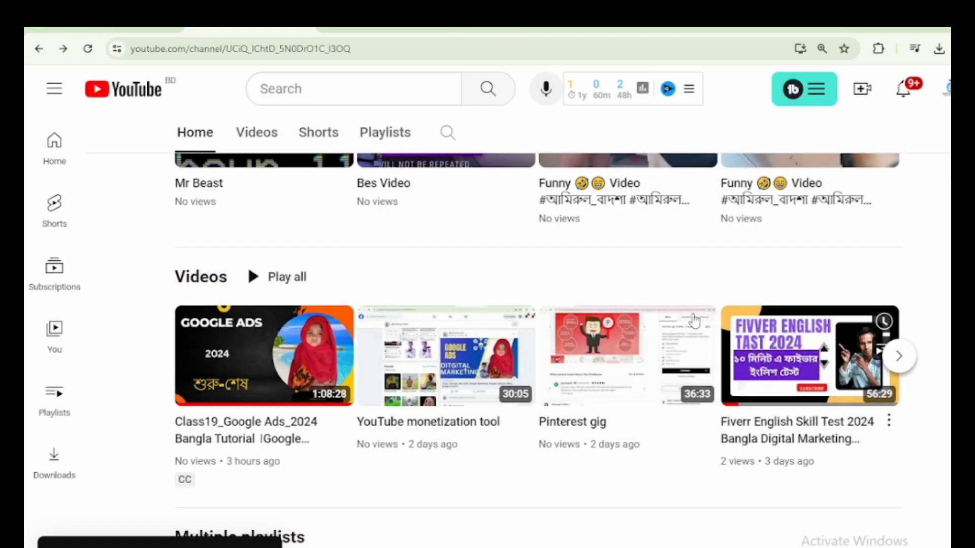
left_click(523, 27)
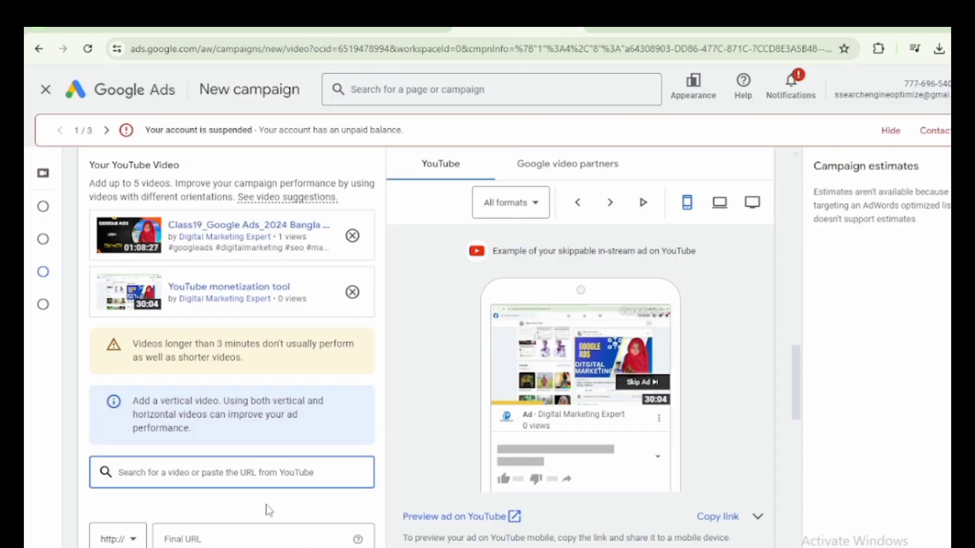
right_click(214, 473)
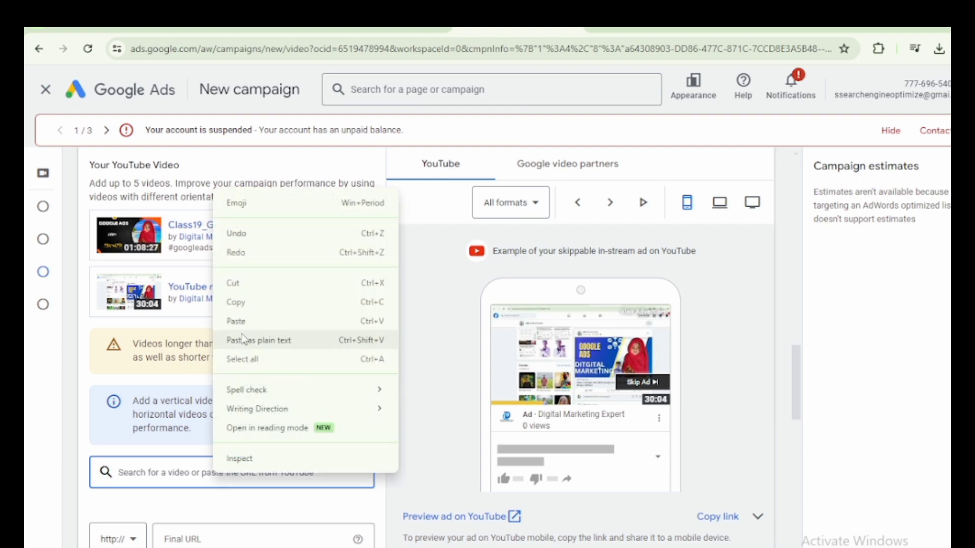
left_click(247, 327)
Step: Paste the copied "Class19_Google Ads_2024" video link as the ad's final URL
scroll(274, 518, "down", 3)
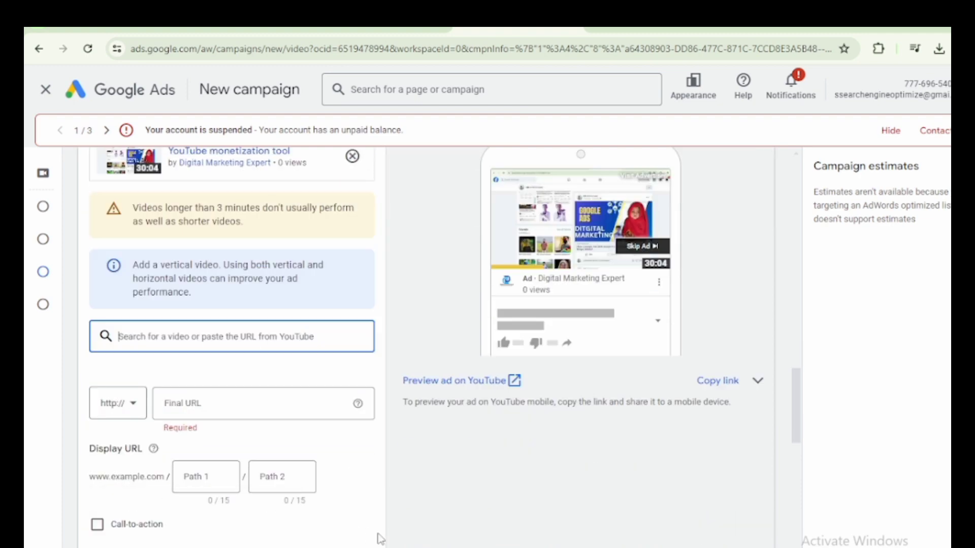
right_click(247, 409)
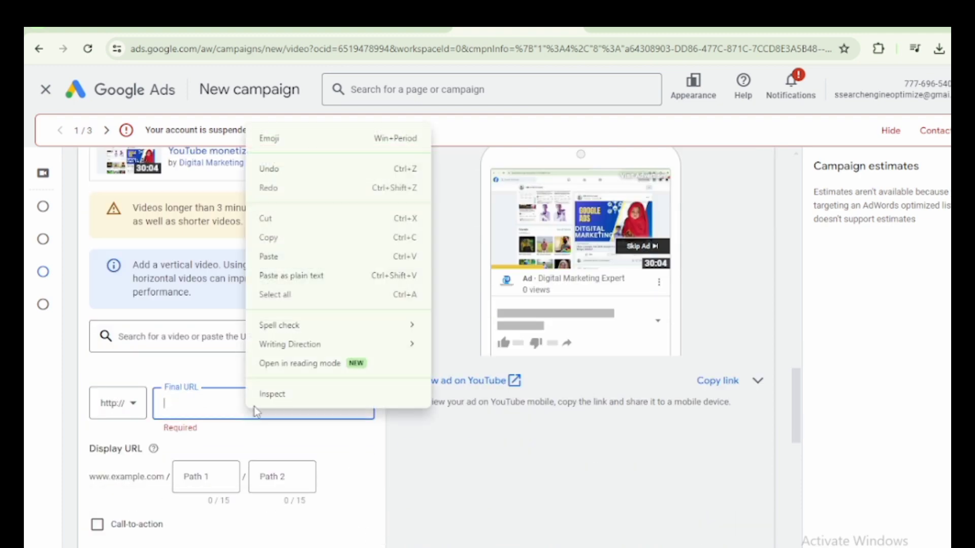
left_click(274, 258)
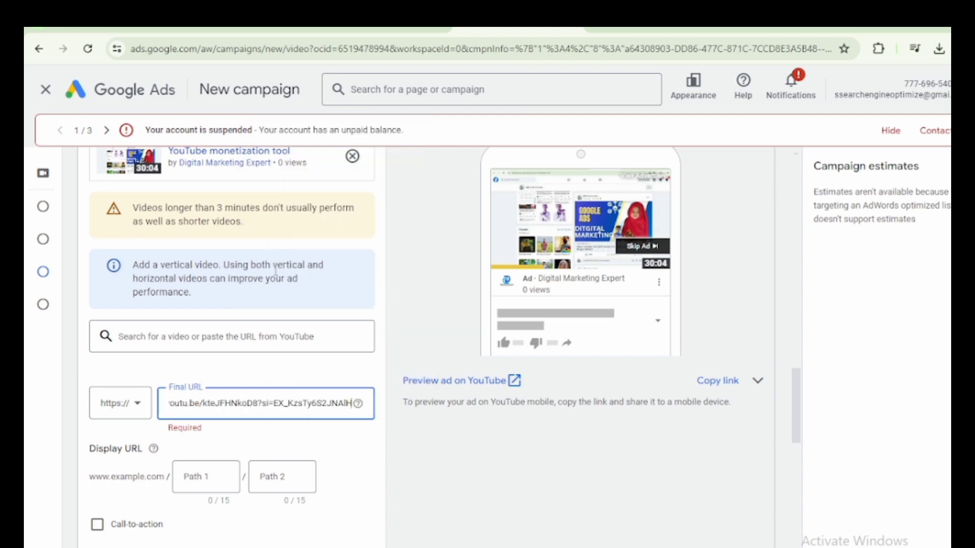
Step: Set the display URL's first path to "Warch" and its second path to "Now"
left_click(218, 479)
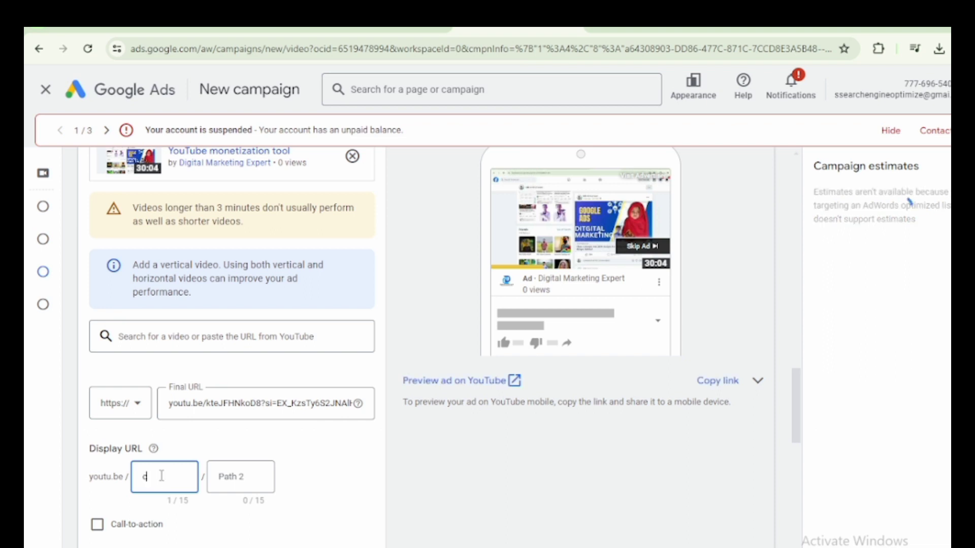
type("w")
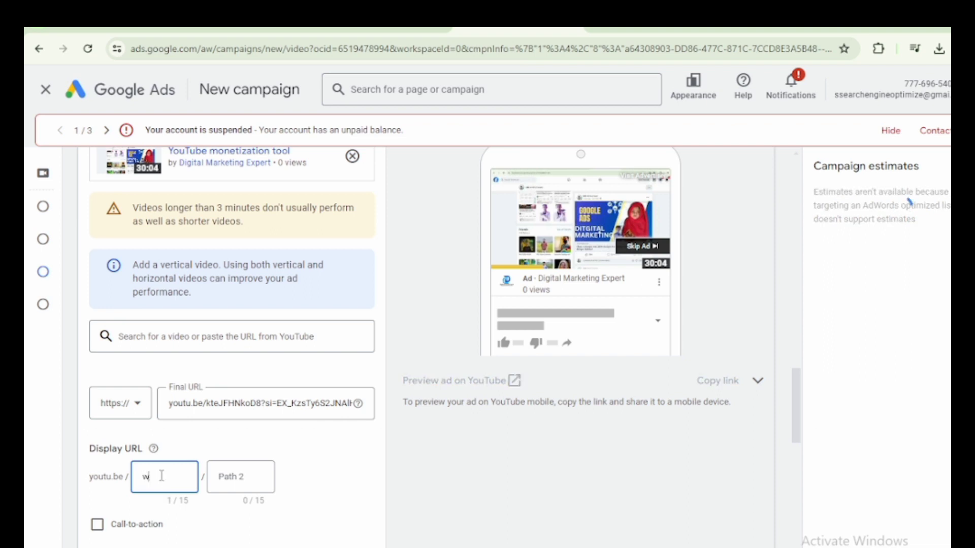
type("ATCH")
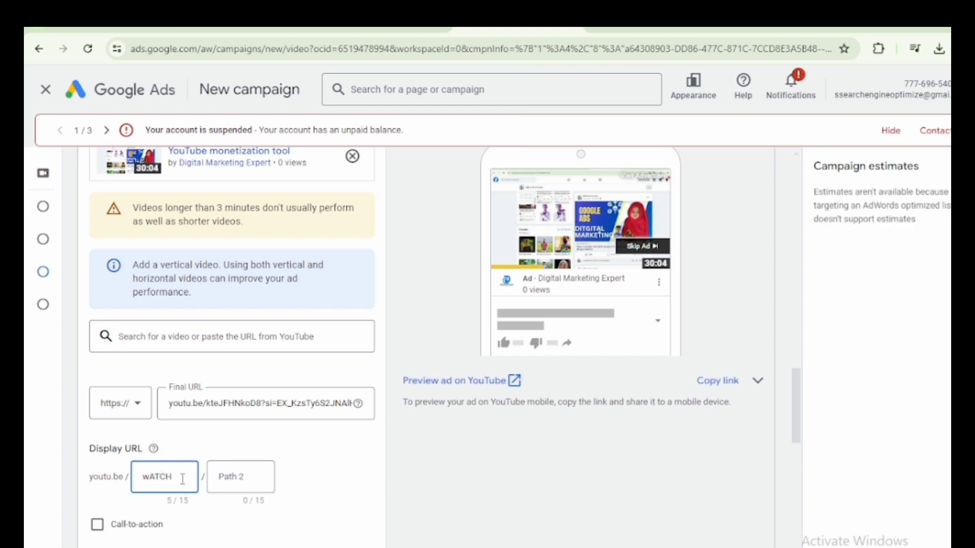
key("BackSpace")
key("BackSpace")
key("BackSpace")
key("BackSpace")
key("BackSpace")
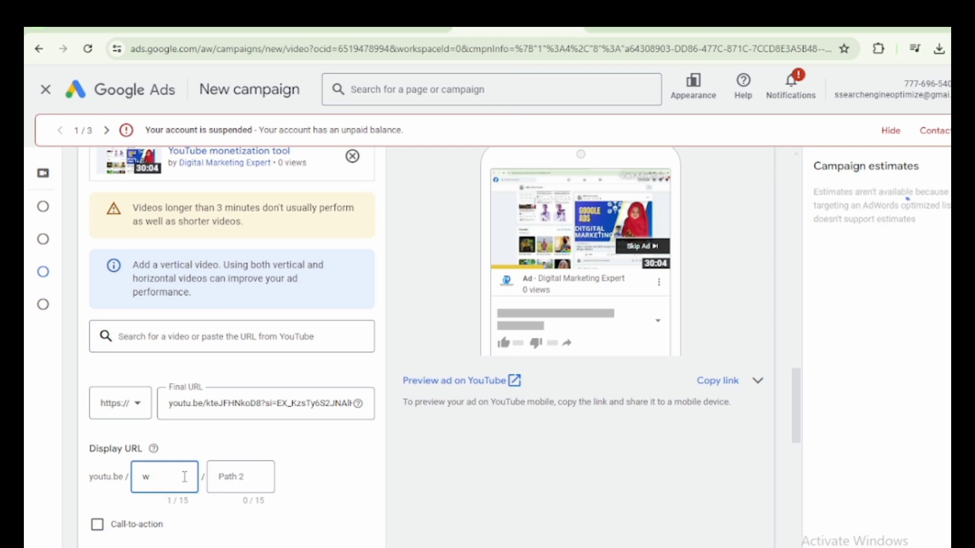
type("W")
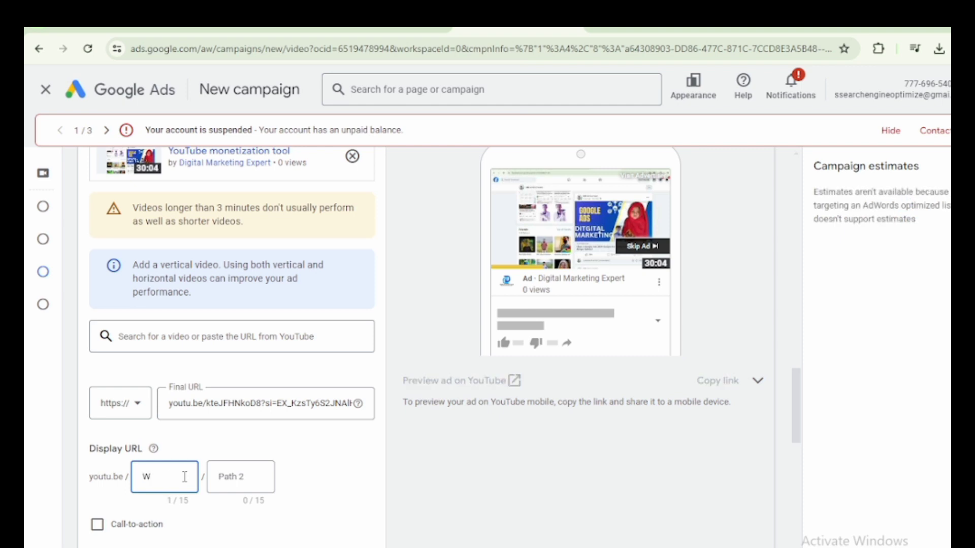
type("arch")
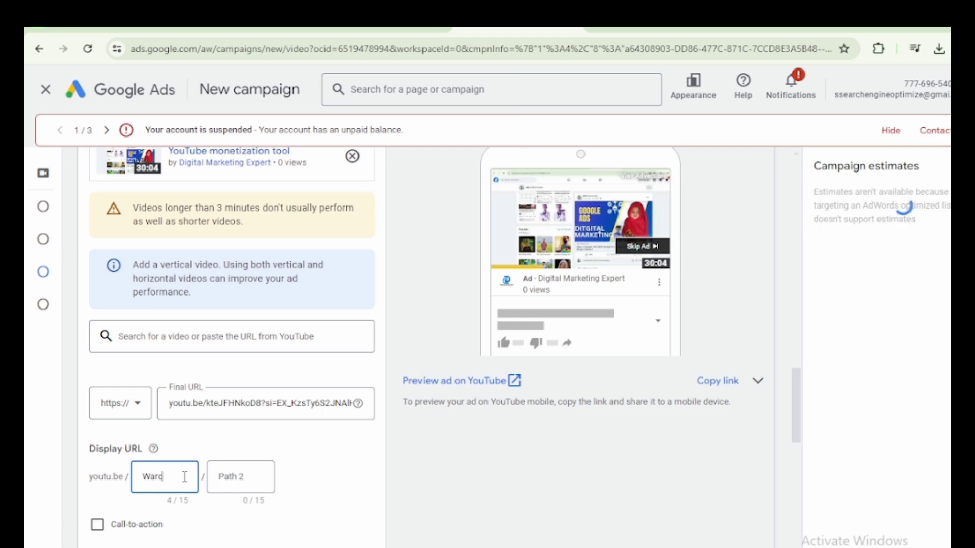
left_click(226, 477)
type("Now")
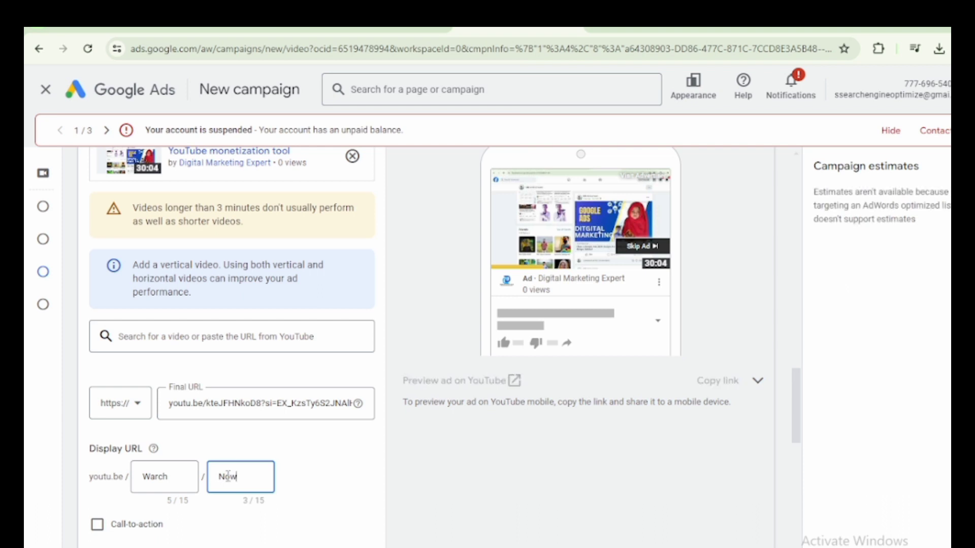
Step: Enable the ad's call-to-action and set it to "Watch now"
scroll(240, 495, "down", 1)
left_click(100, 456)
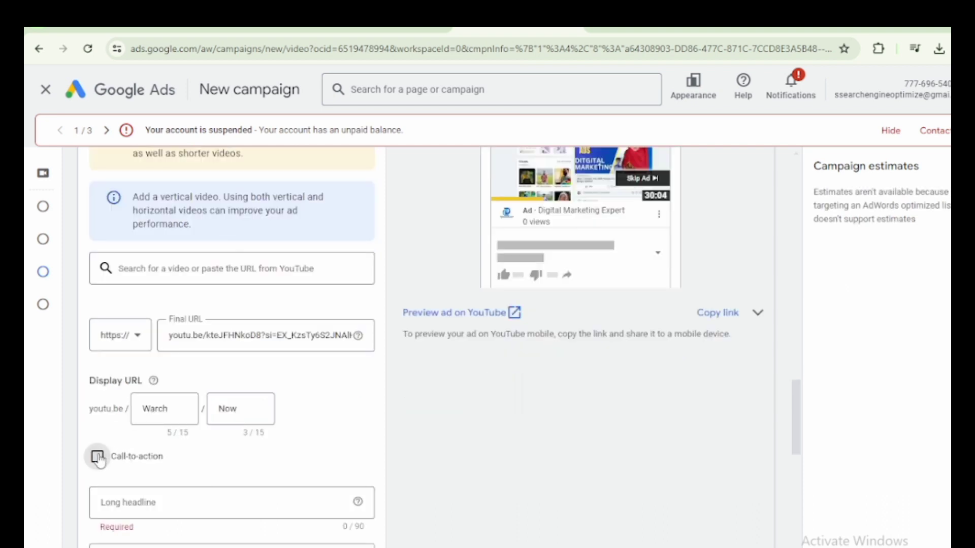
left_click(175, 503)
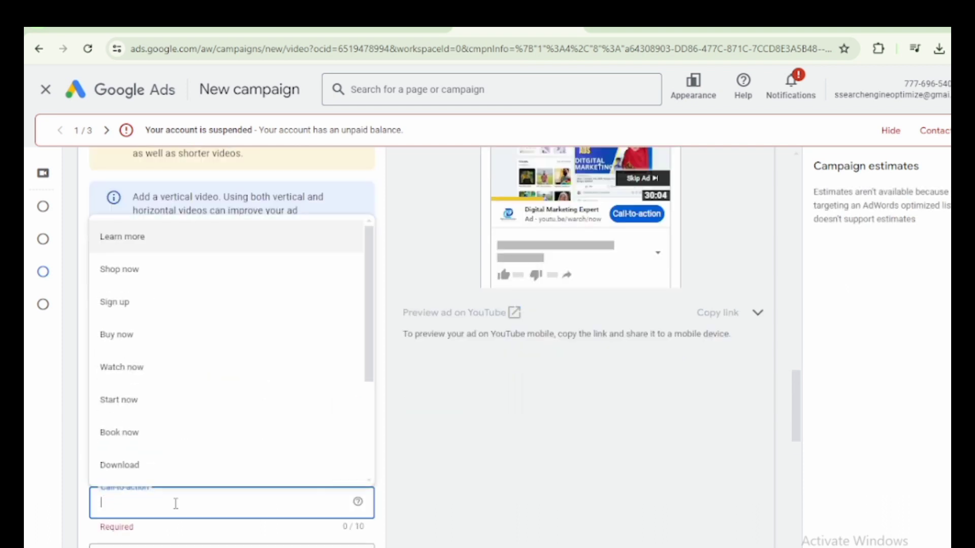
left_click(147, 370)
Step: Copy the Myntra result title "Buy Men's T-shirts Online at India's Best Fashion Store" from the Google results and paste it as the ad's headline
scroll(356, 452, "down", 2)
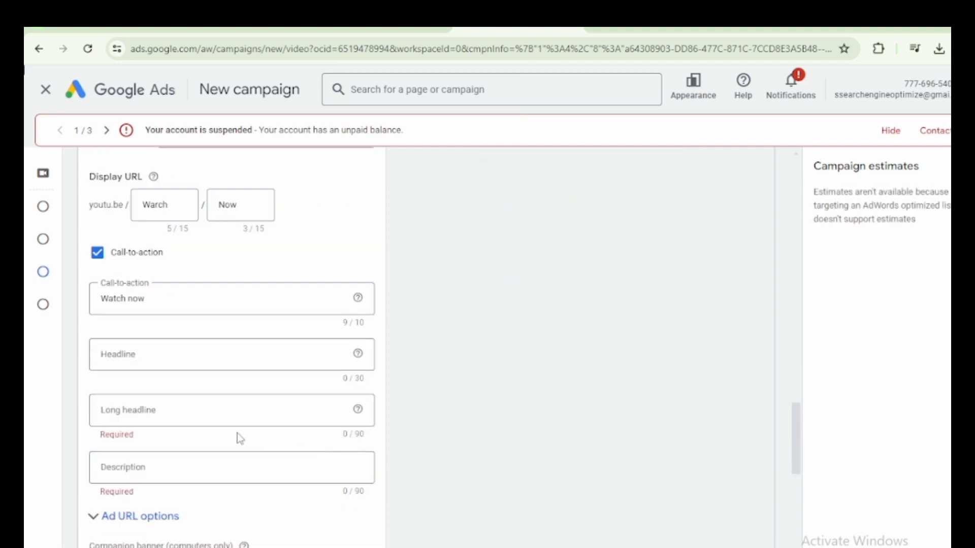
left_click(146, 364)
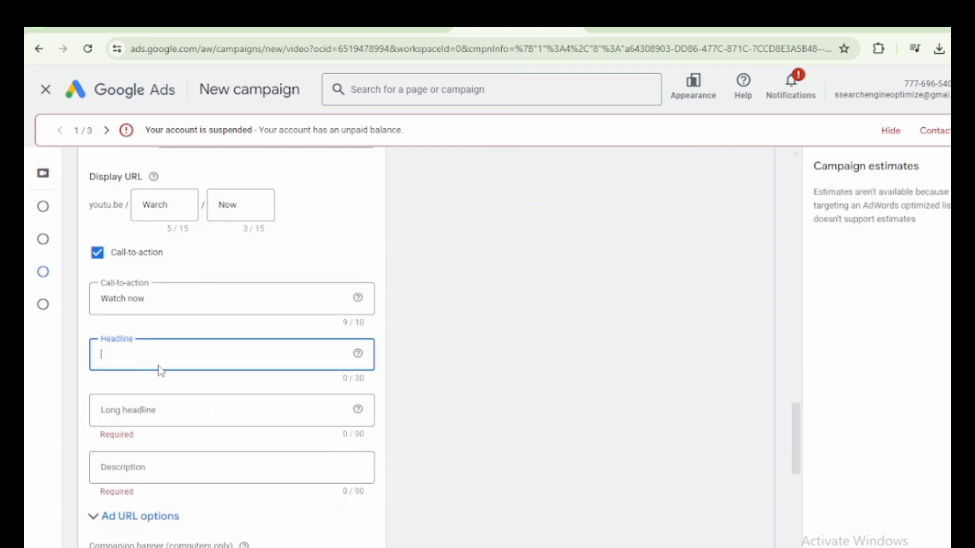
scroll(164, 371, "up", 9)
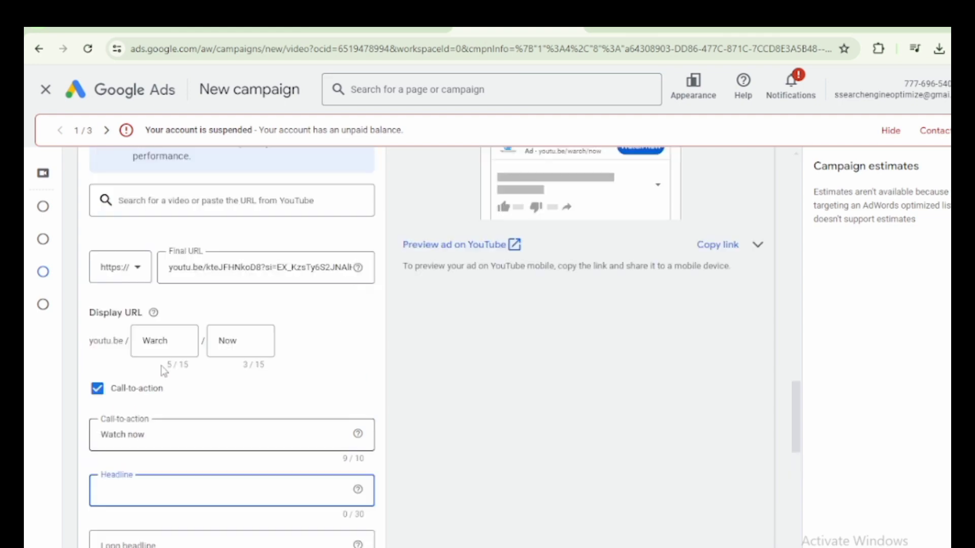
scroll(161, 366, "up", 2)
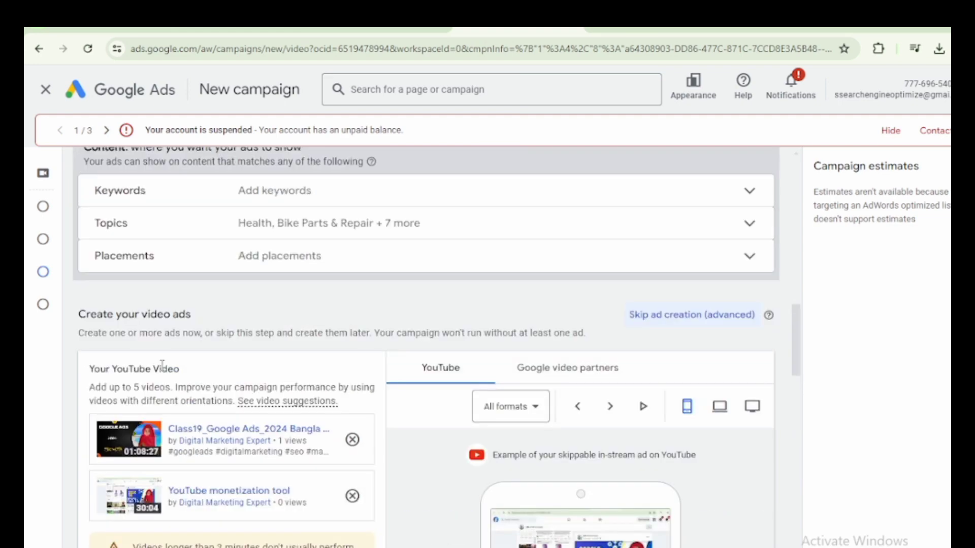
scroll(161, 365, "down", 8)
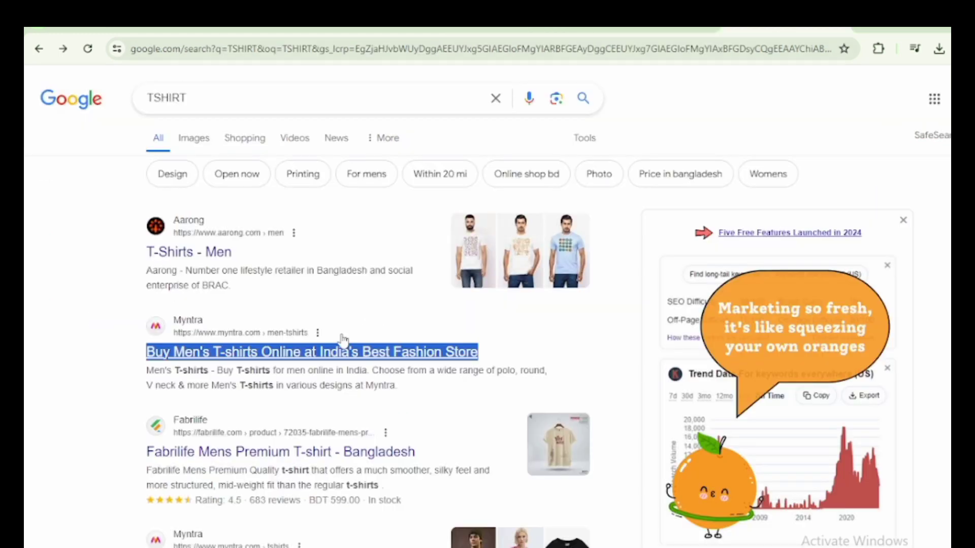
right_click(327, 351)
left_click(369, 198)
left_click(250, 29)
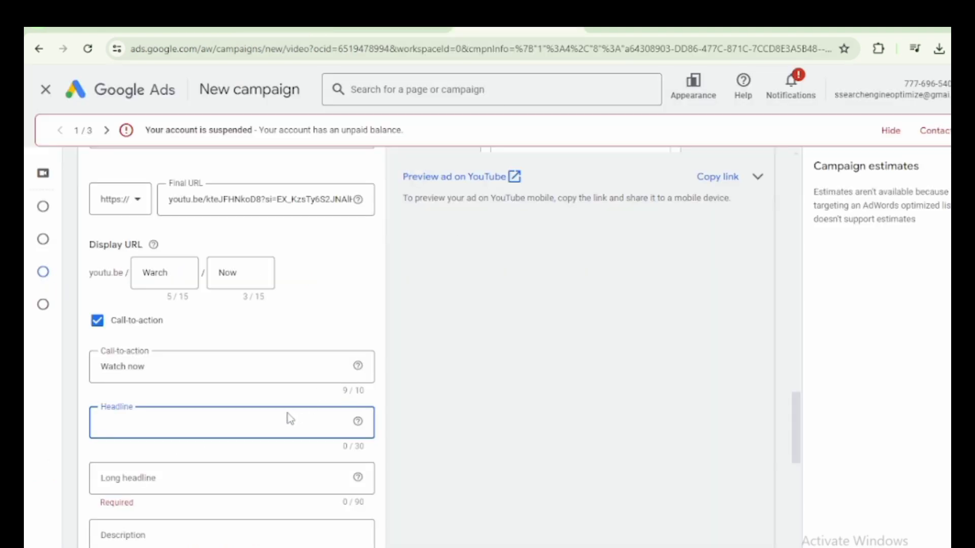
right_click(220, 417)
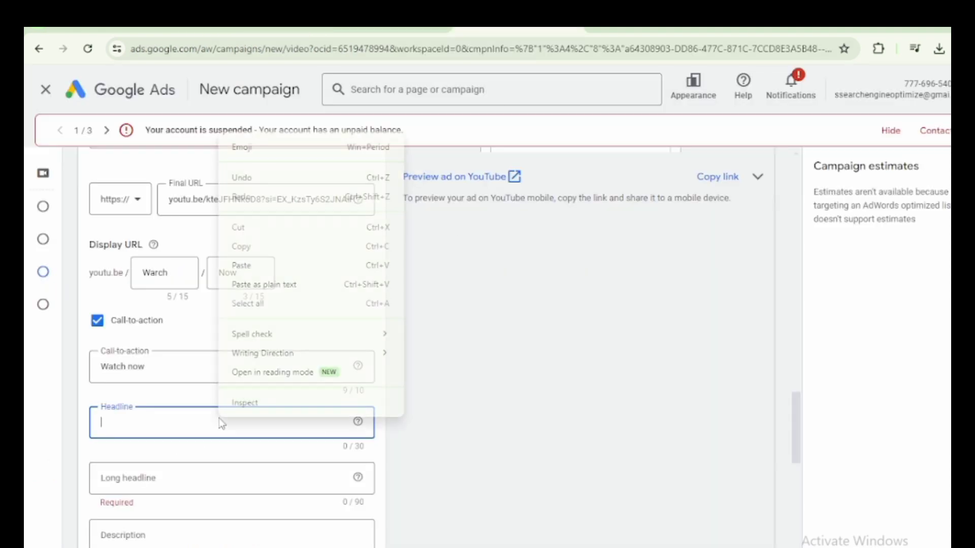
left_click(274, 264)
scroll(244, 432, "down", 1)
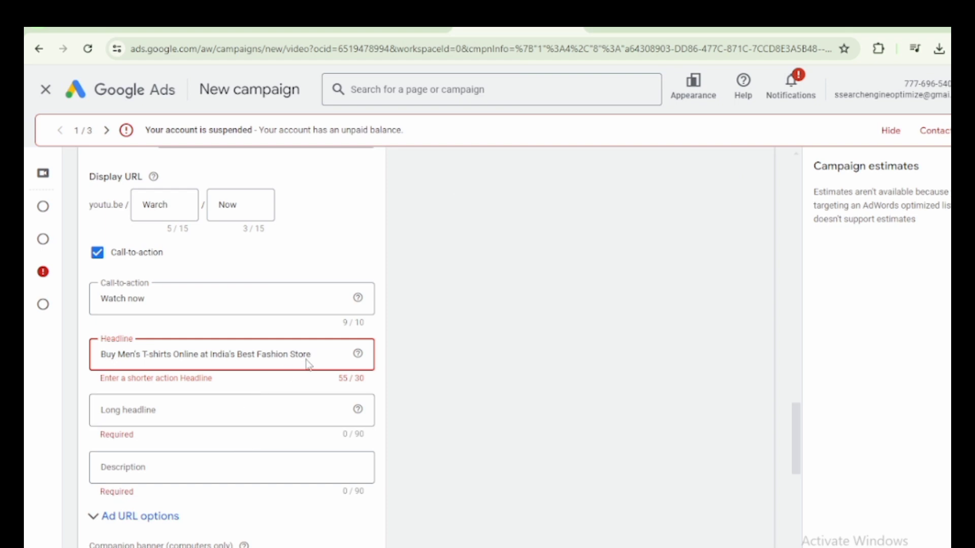
Step: Shorten the ad's headline to "Buy Men's T-shirts", and paste the copied title as the long headline, trimmed to "Fashion Store"
left_click_drag(311, 354, 169, 377)
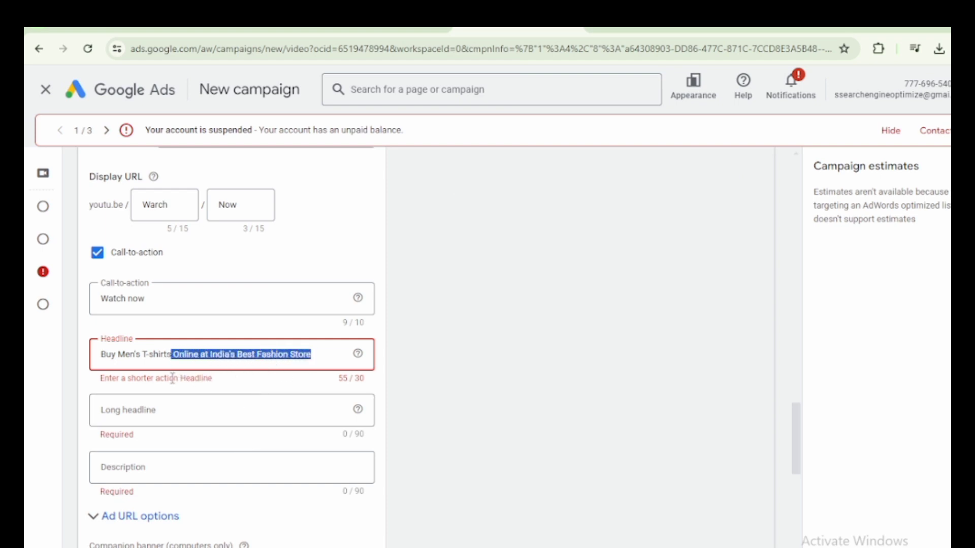
key("BackSpace")
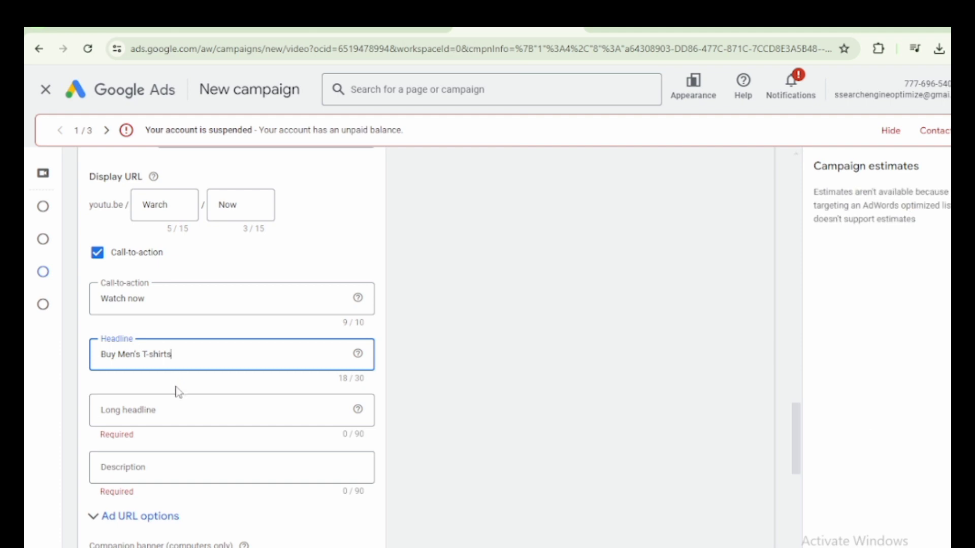
left_click(150, 414)
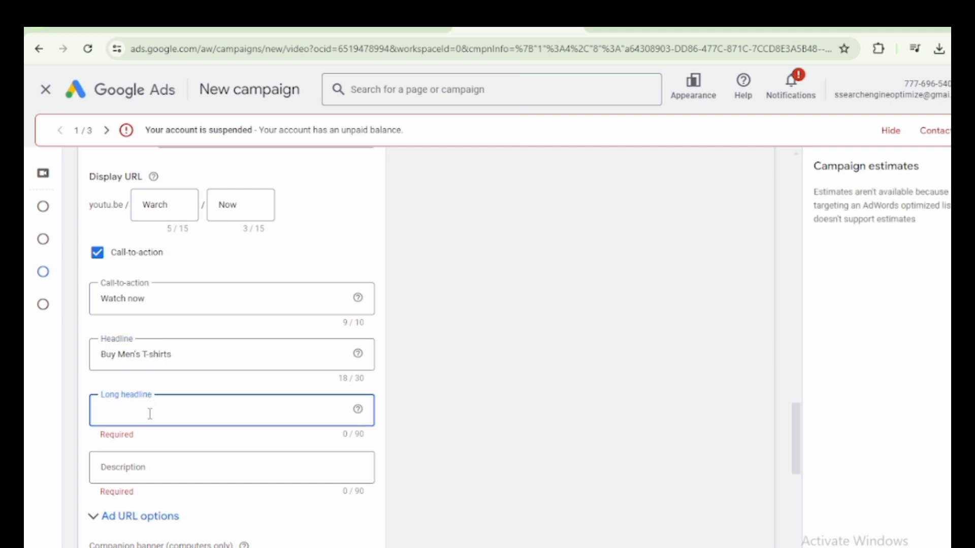
right_click(151, 419)
left_click(171, 261)
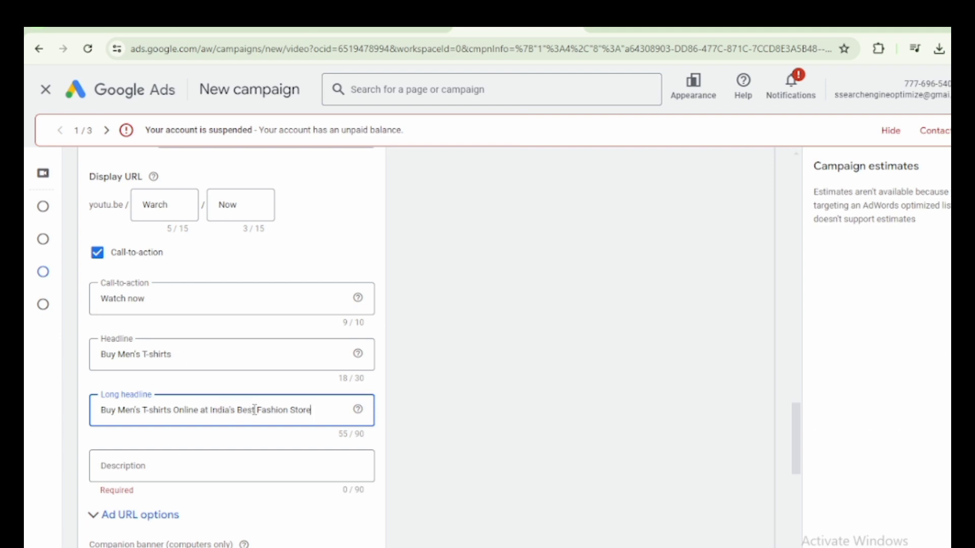
left_click_drag(249, 409, 60, 411)
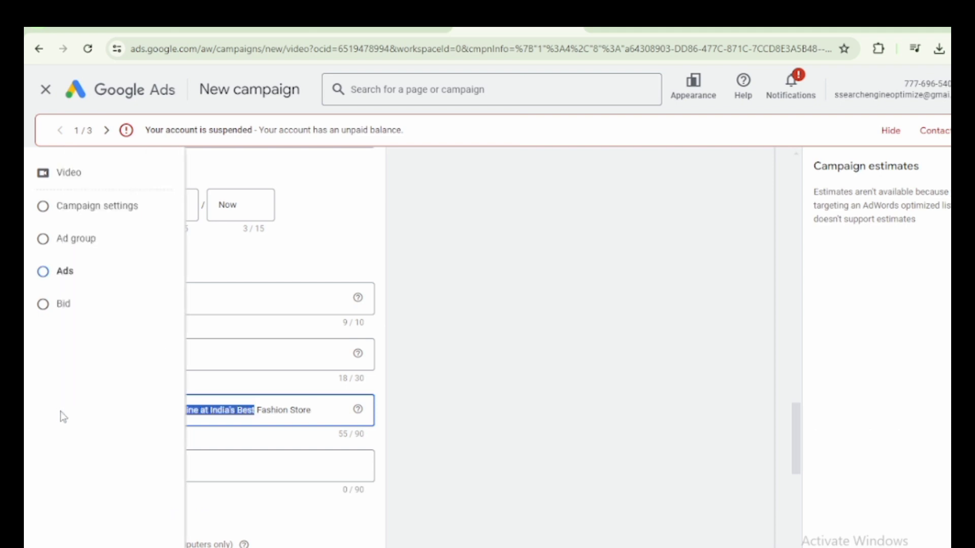
key("BackSpace")
scroll(456, 437, "down", 1)
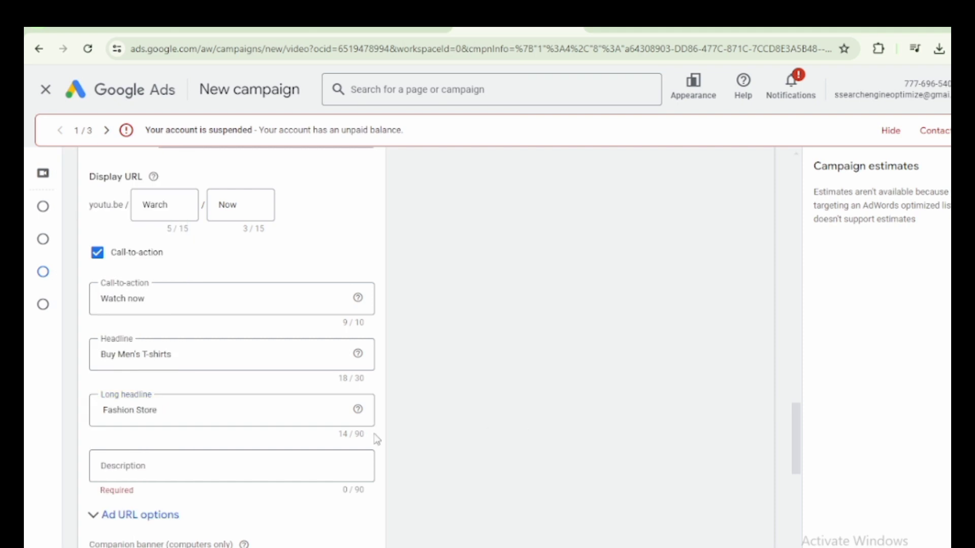
Step: Copy the Myntra result title "Buy Men's T-shirts Online at India's Best Fashion Store" from the Google results and paste it as the ad's description
left_click(785, 28)
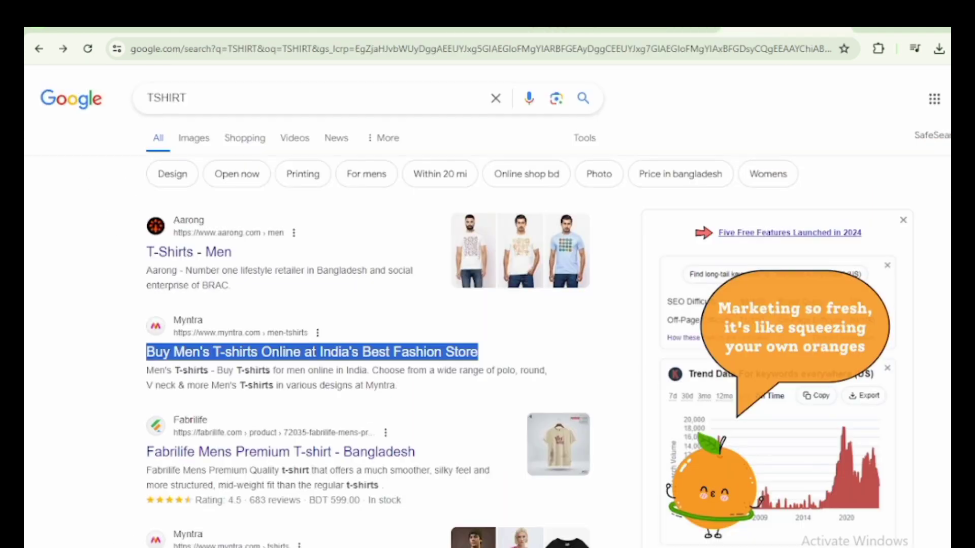
right_click(325, 352)
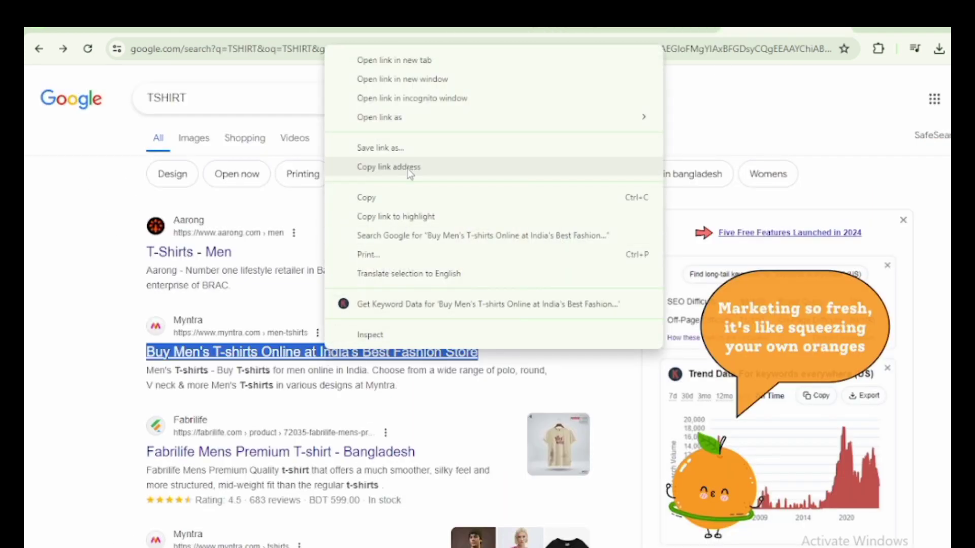
left_click(394, 197)
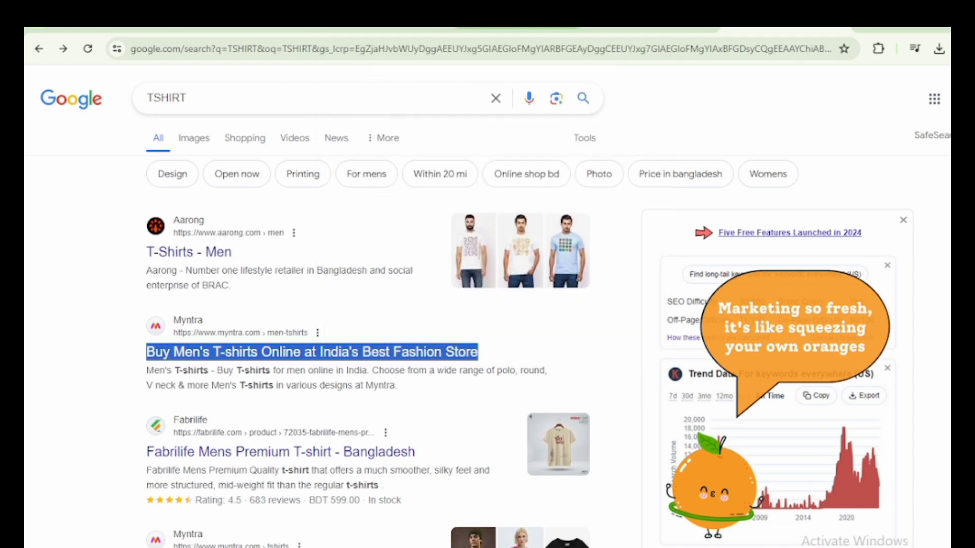
left_click(517, 28)
left_click(163, 398)
right_click(163, 398)
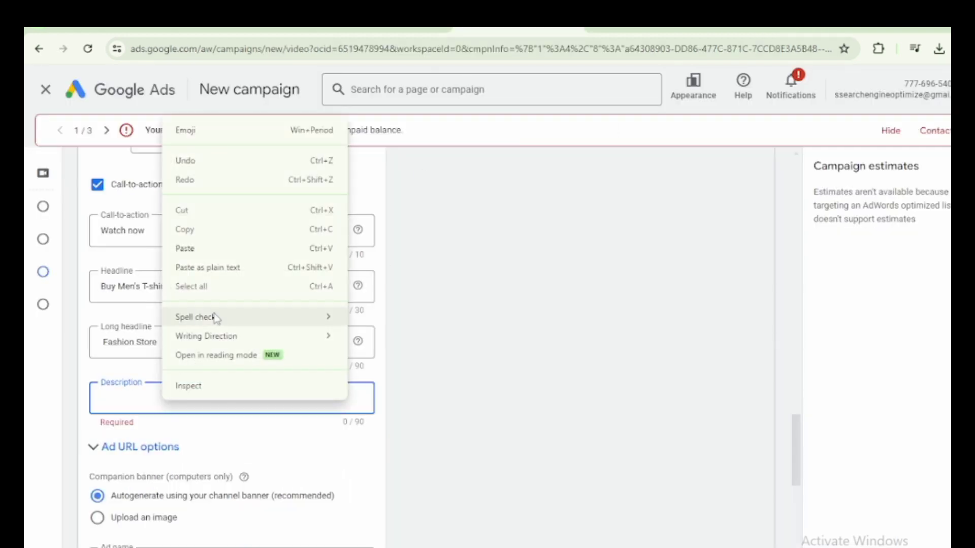
left_click(182, 248)
Step: Set the ad group's Target CPM bid to $100.00 and create the campaign
scroll(395, 481, "down", 8)
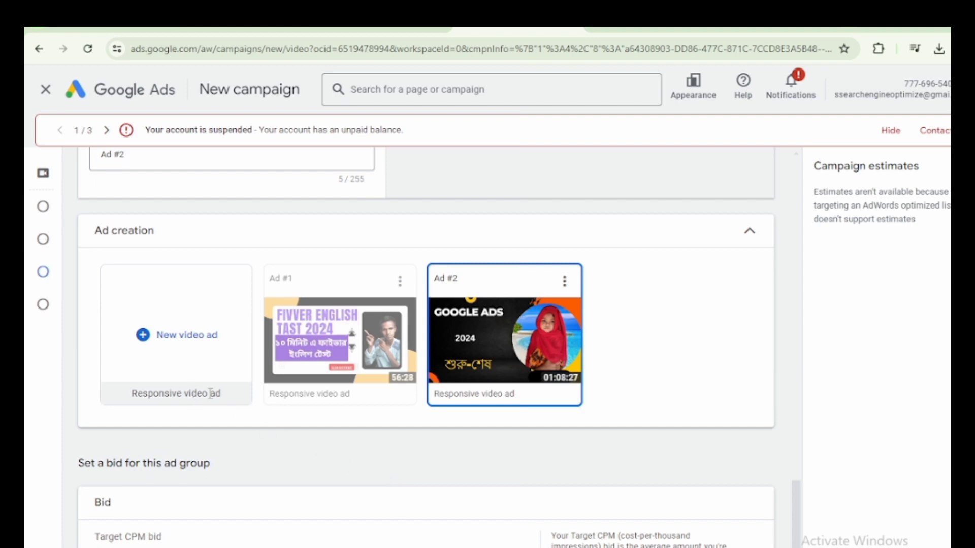
scroll(313, 471, "down", 3)
left_click(169, 408)
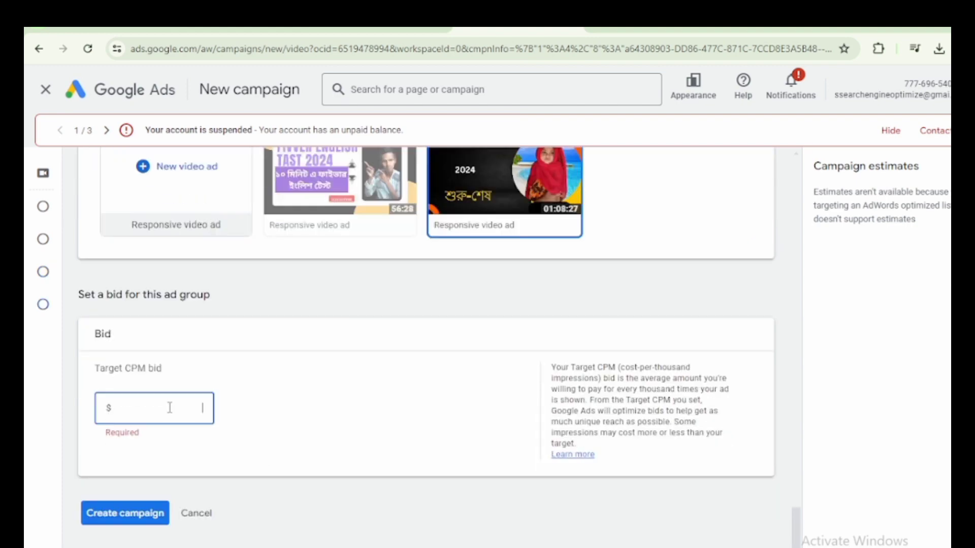
type("100")
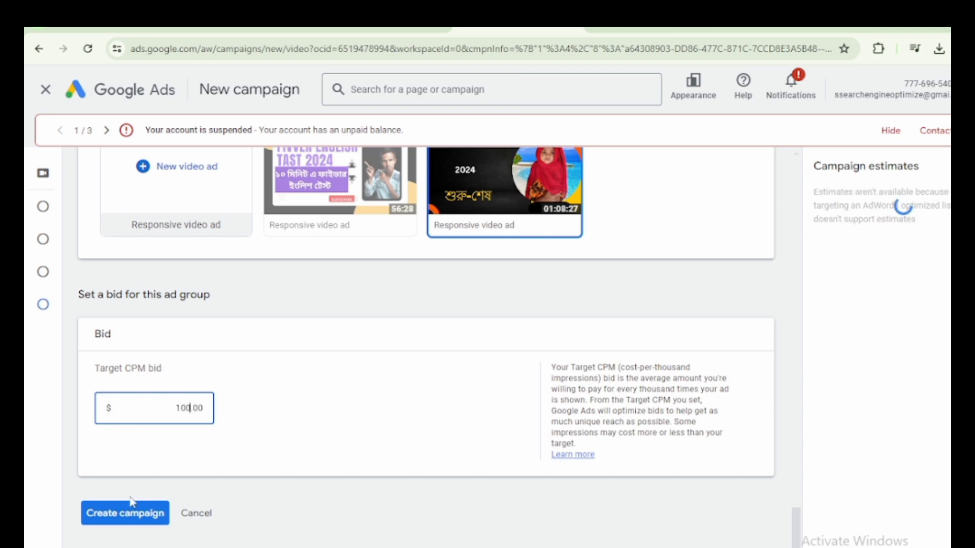
left_click(122, 512)
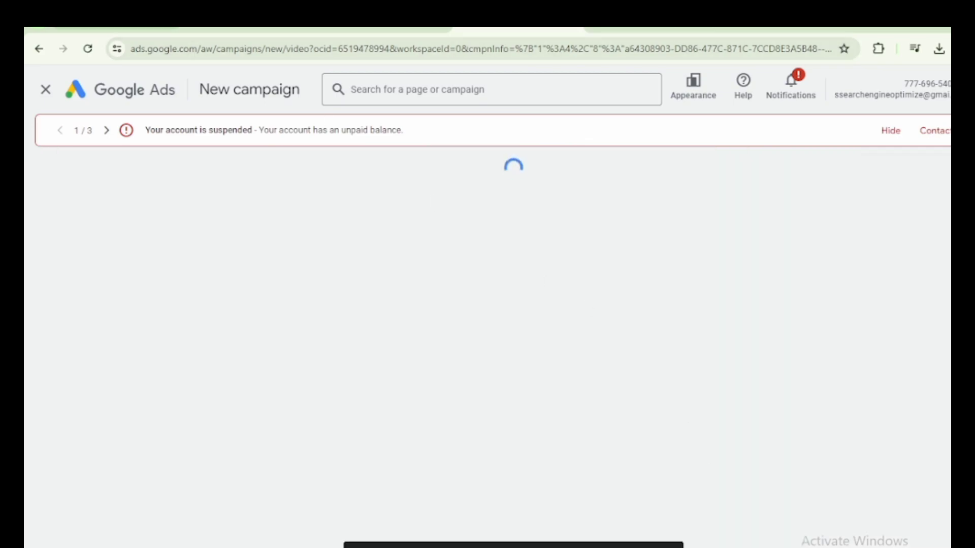
Step: Switch to the YouTube Ads notes in Google Translate and review the closing instructions, highlighting "top content bid adjustment"
key("ctrl+Tab")
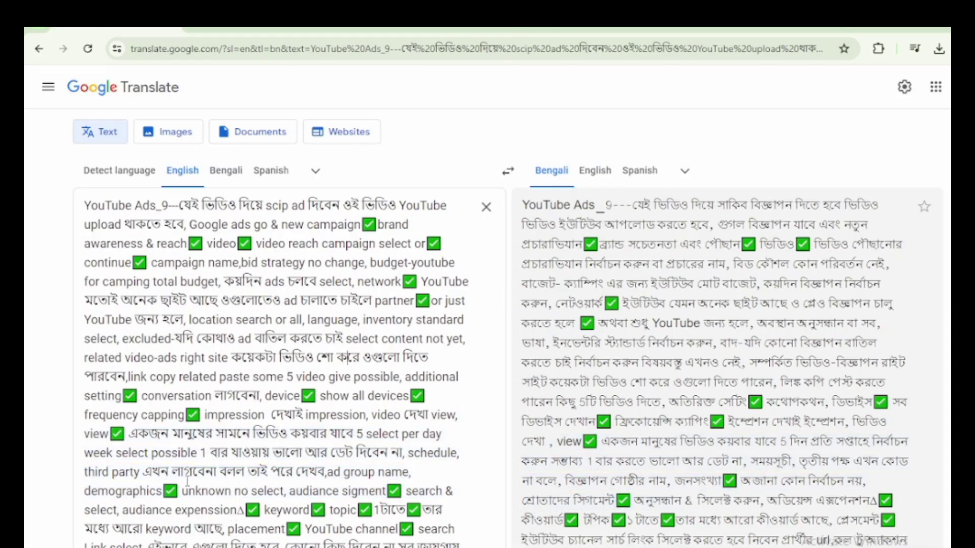
scroll(187, 481, "down", 1)
scroll(316, 483, "down", 1)
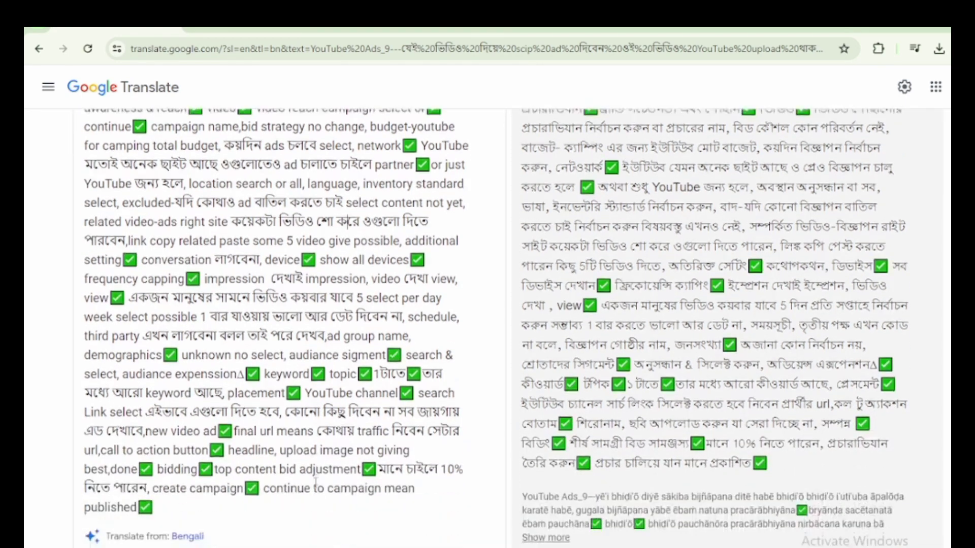
left_click_drag(247, 432, 351, 415)
left_click(250, 446)
left_click_drag(227, 451, 388, 435)
left_click_drag(224, 469, 377, 470)
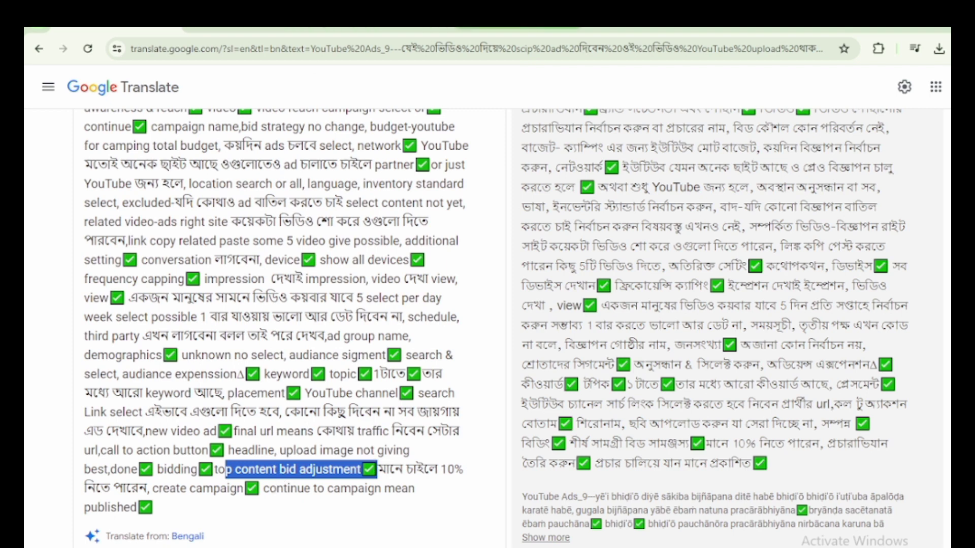
Step: Return to Google Ads, continue to the created campaign and open its Campaigns page
left_click(510, 29)
left_click(232, 419)
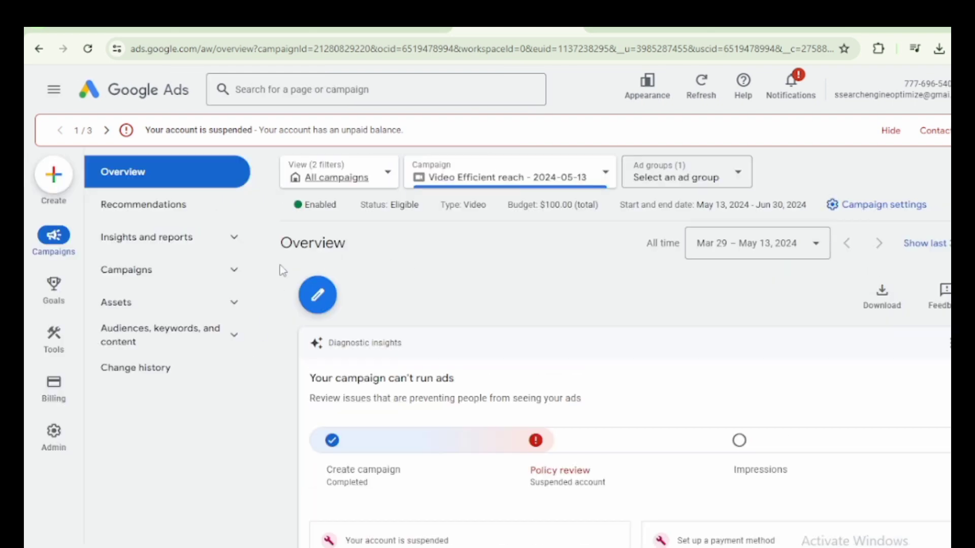
left_click(153, 272)
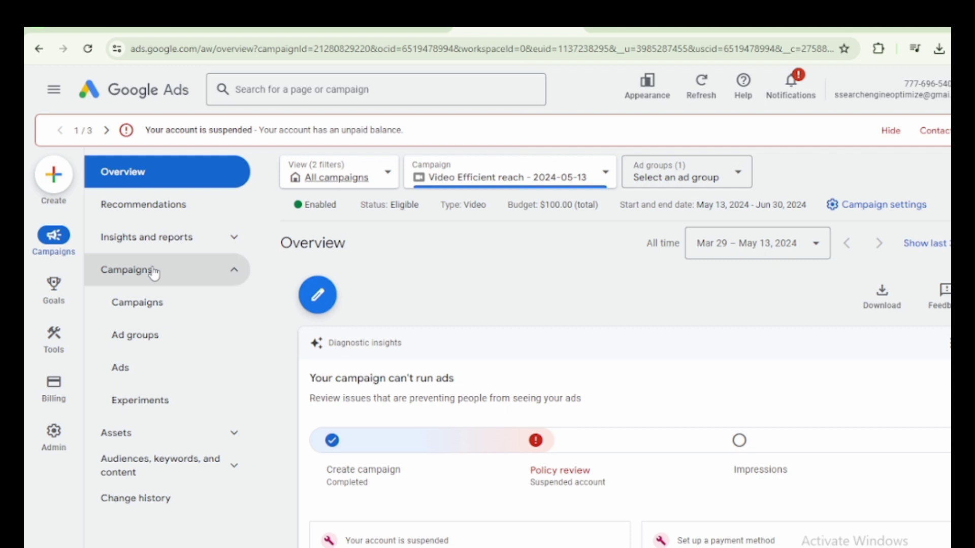
left_click(155, 274)
left_click(154, 274)
left_click(155, 273)
left_click(154, 273)
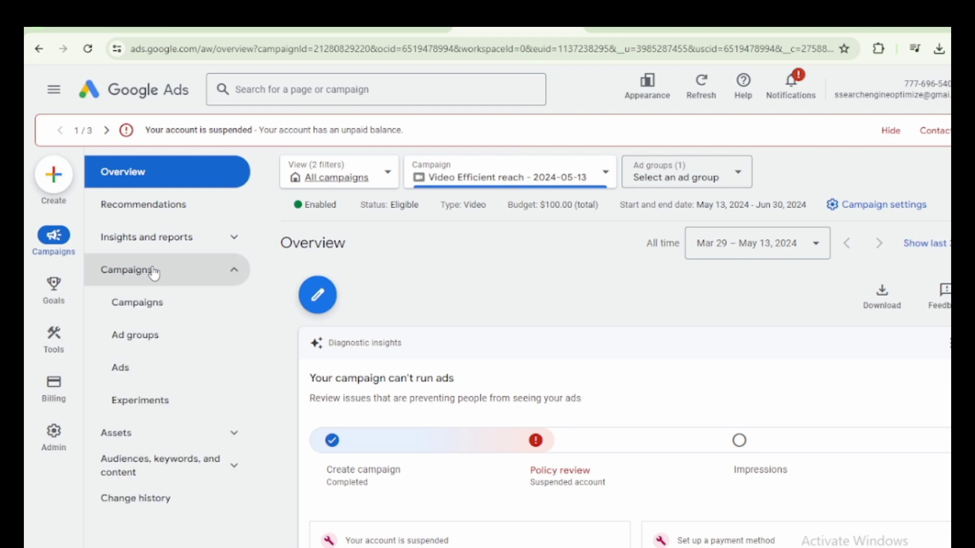
left_click(133, 310)
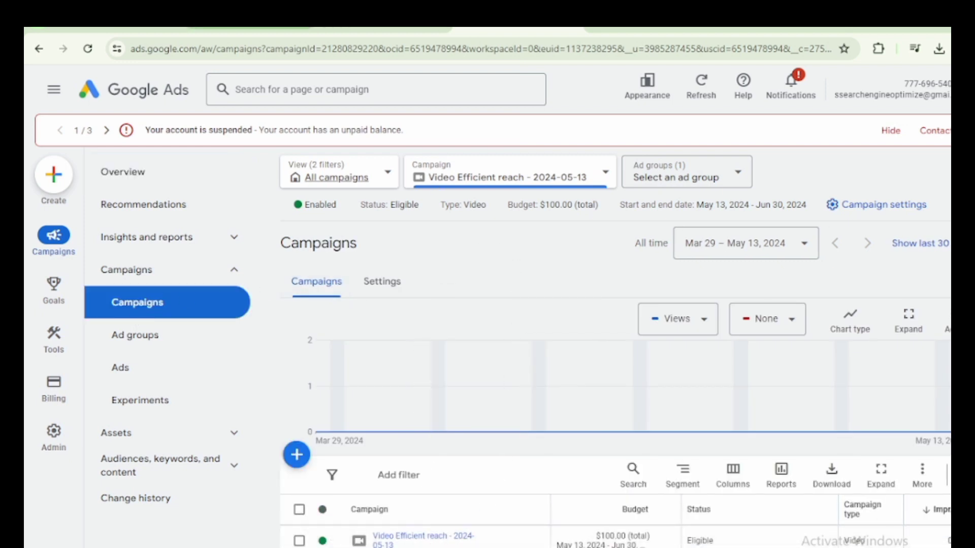
Step: Start a new campaign with the Awareness and consideration objective and the Video campaign type
left_click(117, 21)
left_click(517, 21)
left_click(296, 454)
left_click(370, 467)
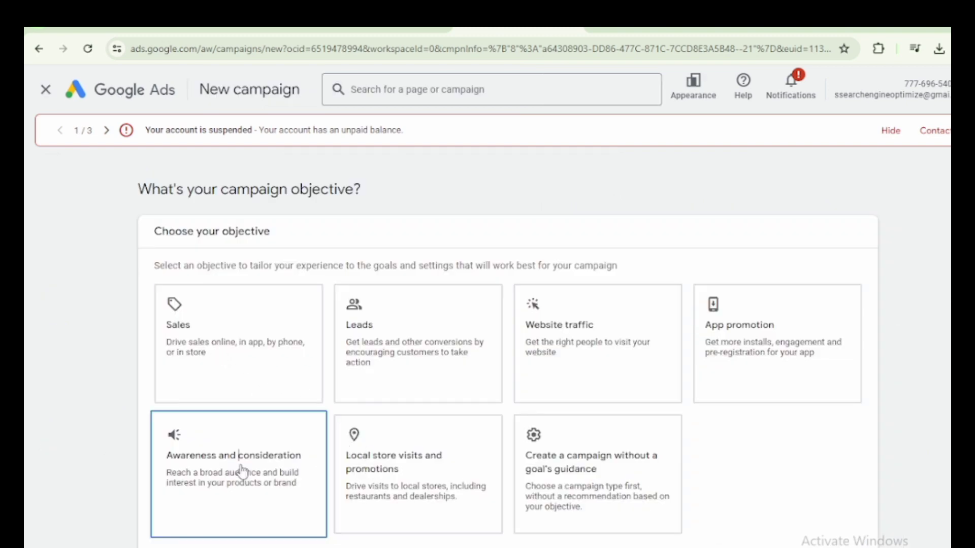
left_click(211, 474)
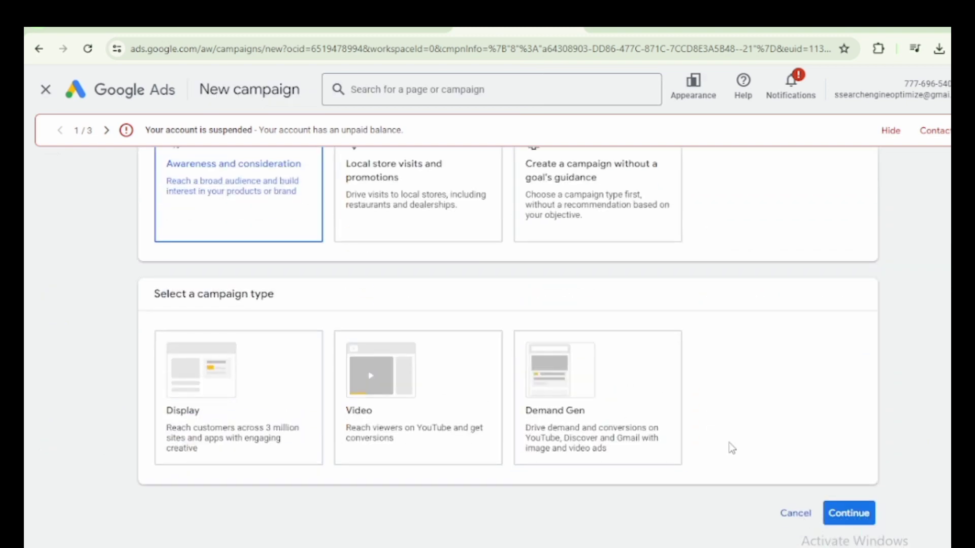
left_click(386, 394)
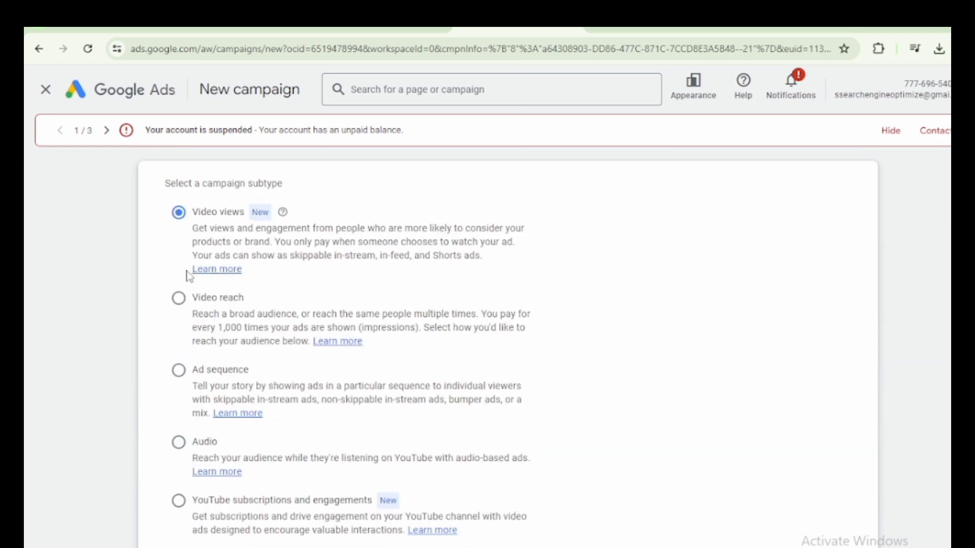
Step: Choose the YouTube subscriptions and engagements subtype and continue to the campaign settings
left_click(178, 501)
scroll(693, 481, "down", 2)
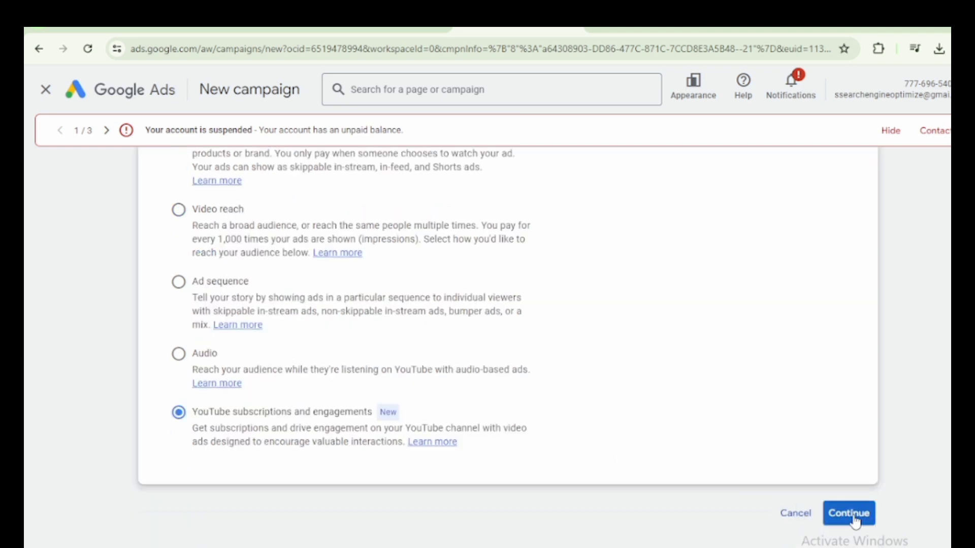
left_click(845, 514)
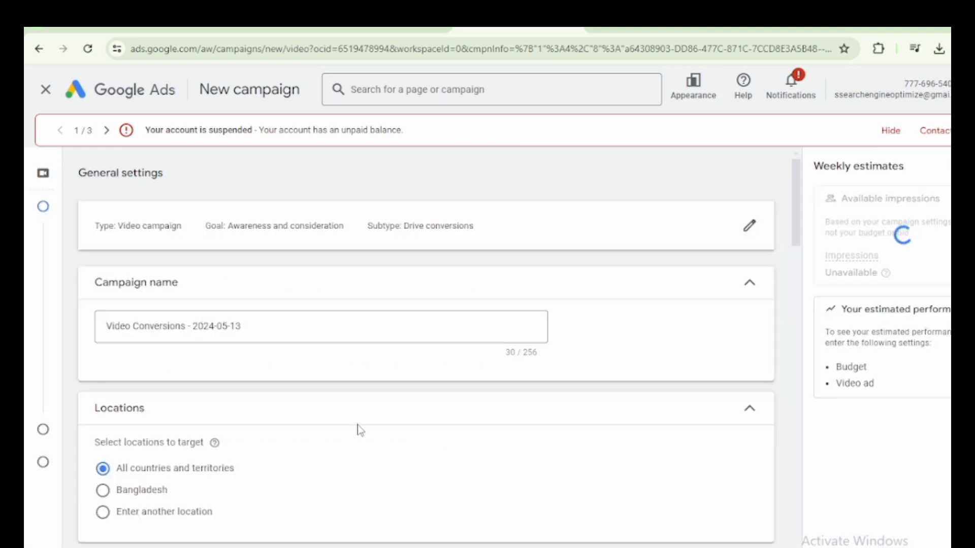
Step: Try Target CPA as the campaign's bid strategy and switch it back to Maximize conversions
scroll(298, 457, "down", 5)
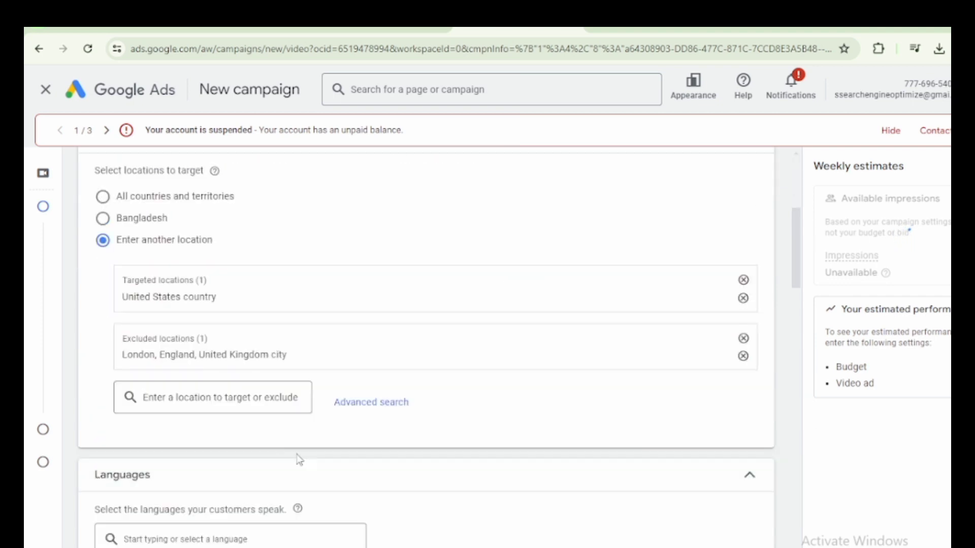
scroll(337, 448, "down", 5)
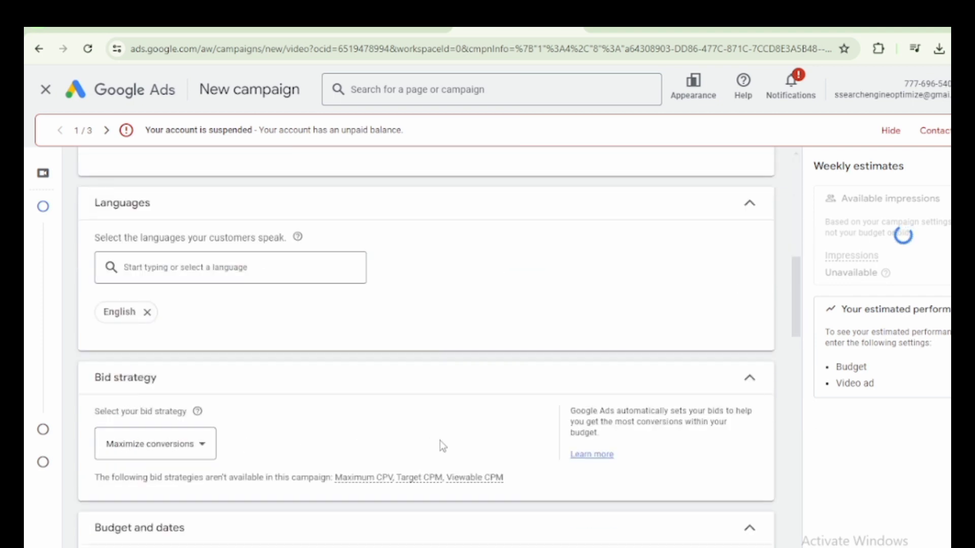
scroll(203, 435, "down", 1)
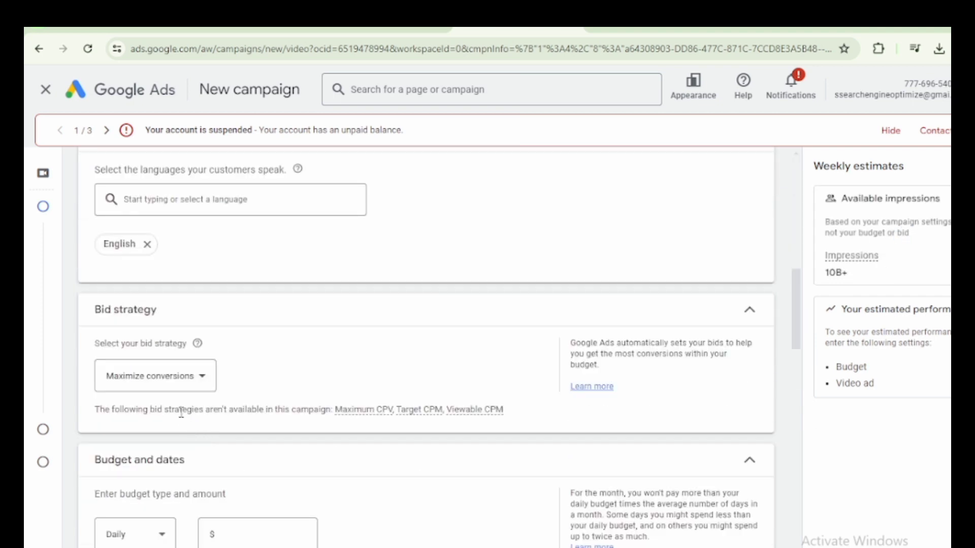
left_click(174, 386)
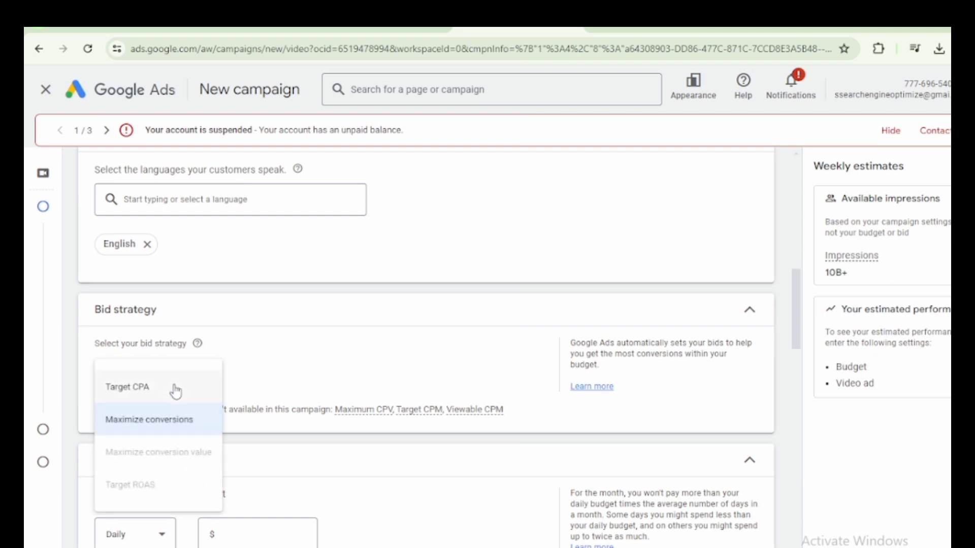
left_click(175, 388)
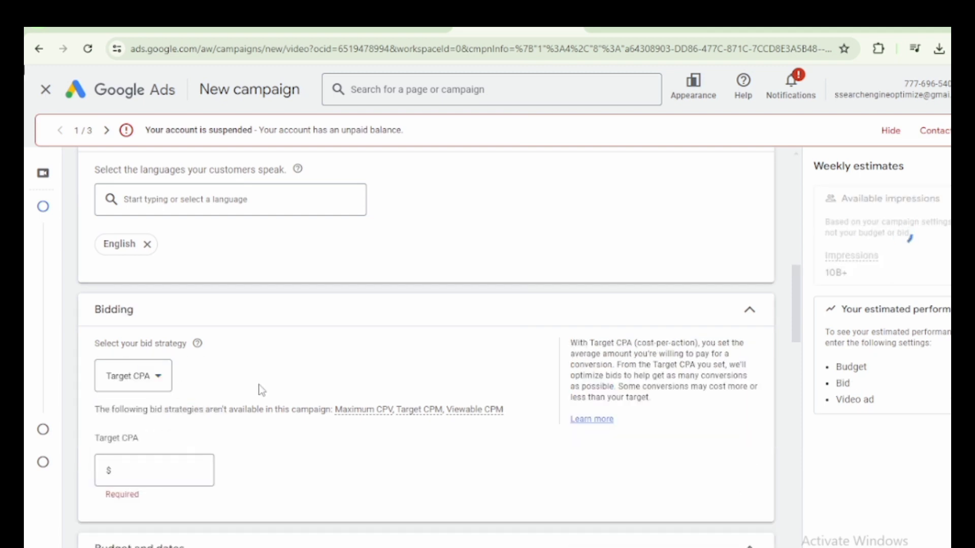
left_click(153, 375)
left_click(161, 419)
Step: Check the budget type options, collapse the Budget and dates section and expand the Networks section to examine its settings
scroll(269, 419, "down", 3)
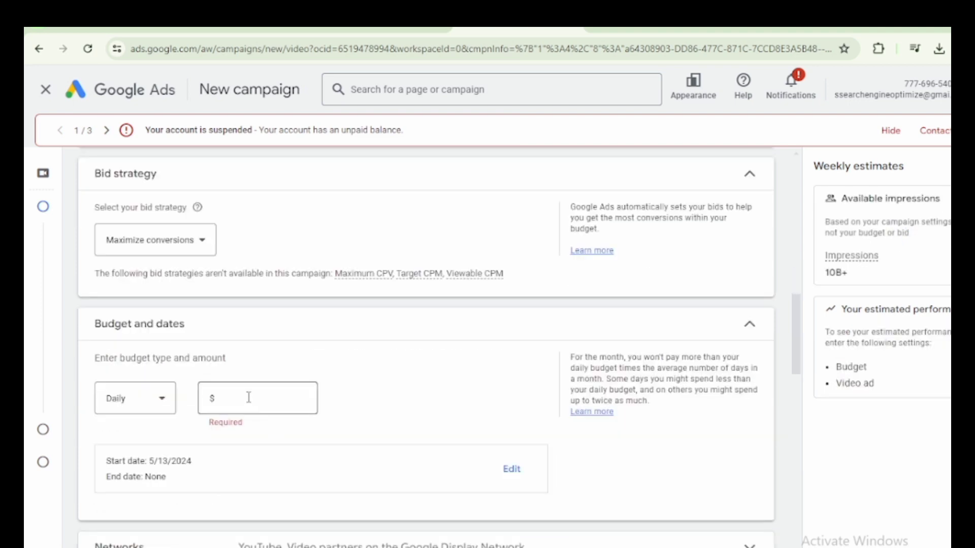
left_click(162, 400)
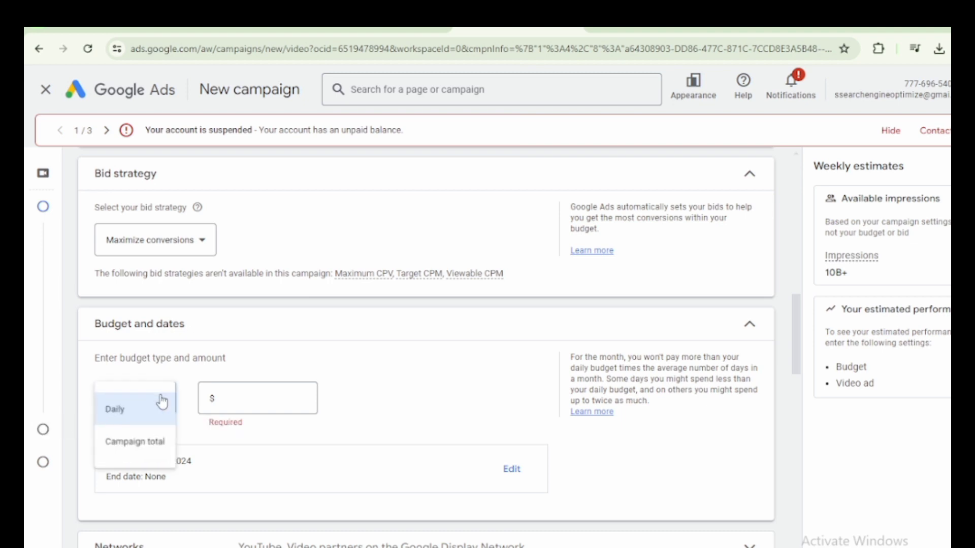
left_click(748, 324)
left_click(149, 364)
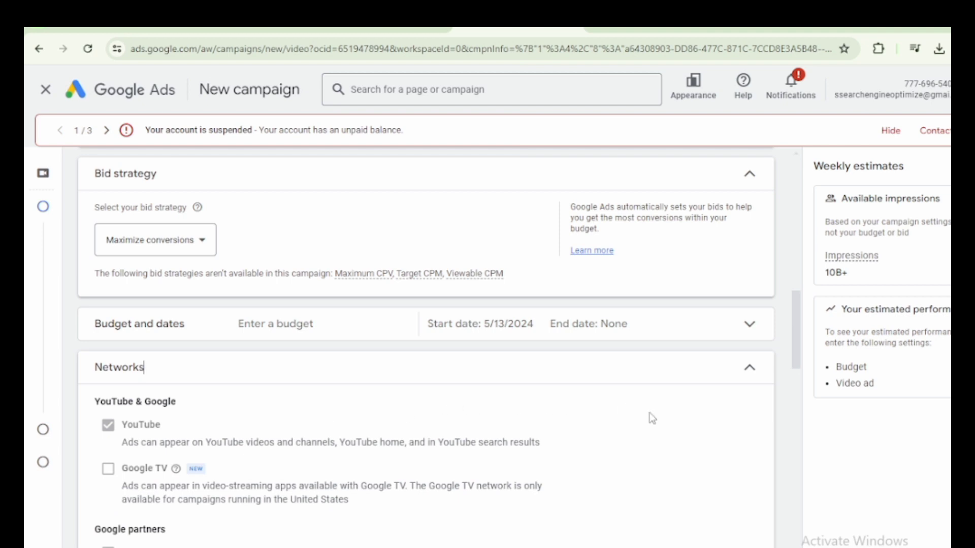
scroll(263, 400, "down", 1)
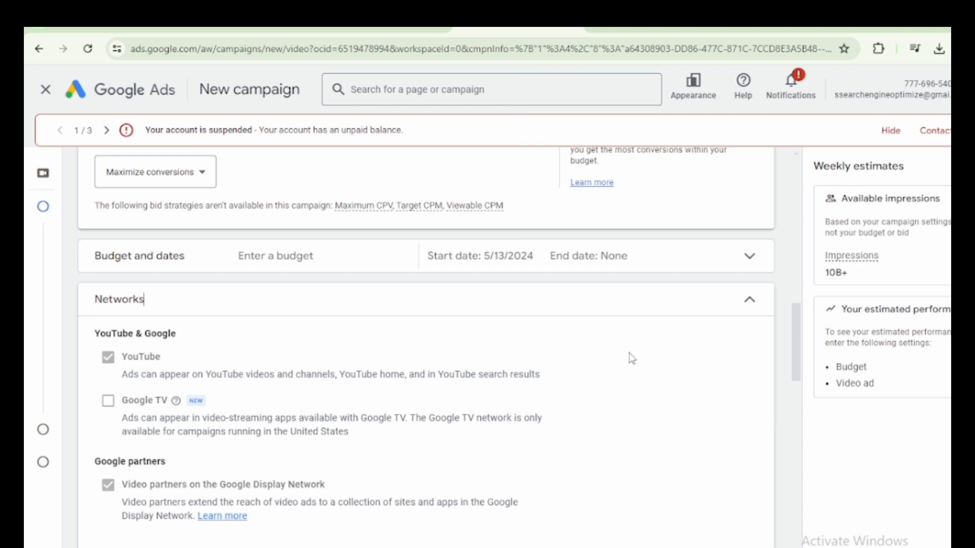
Step: Collapse Networks, try the Yamaha Bikes sitelink, search the sitelinks for "tshirt", and clear both the selection and the search
left_click(754, 294)
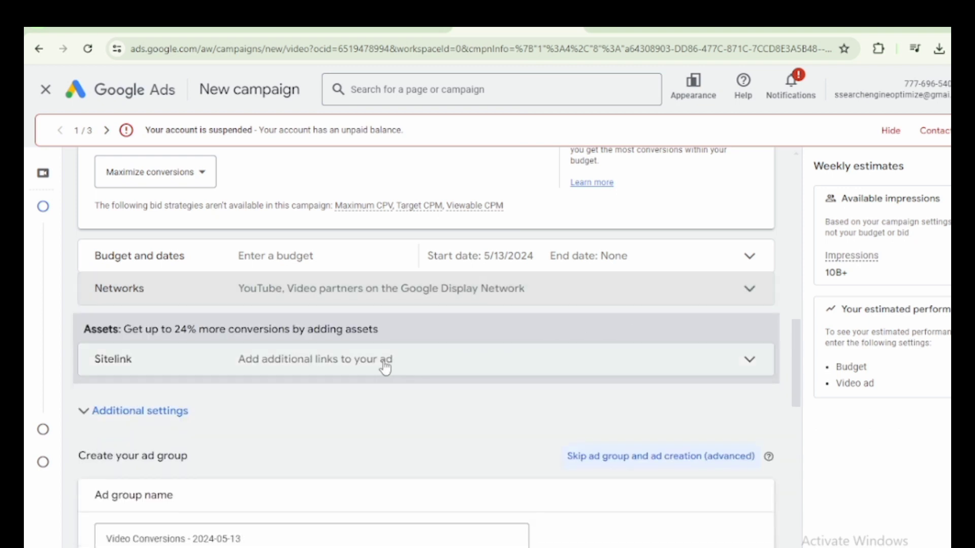
left_click(345, 365)
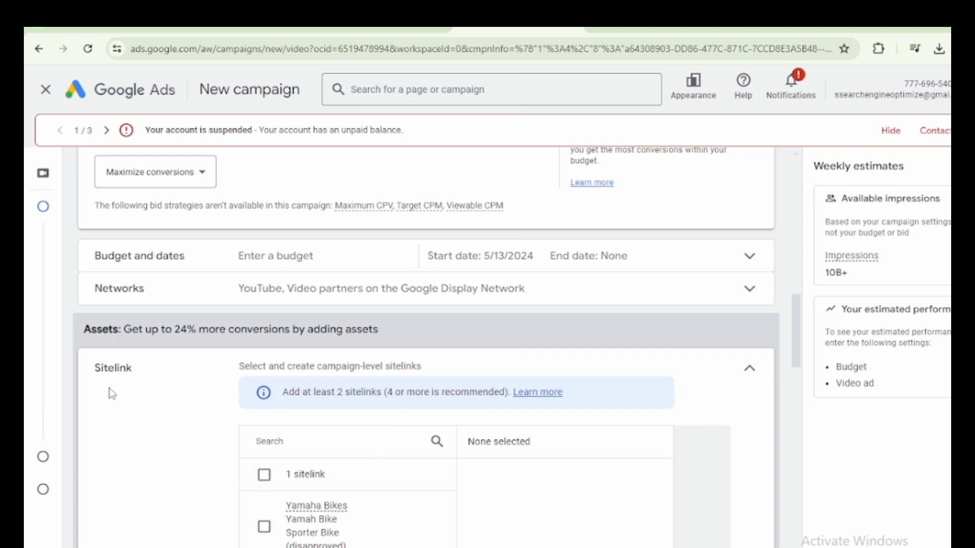
left_click(264, 474)
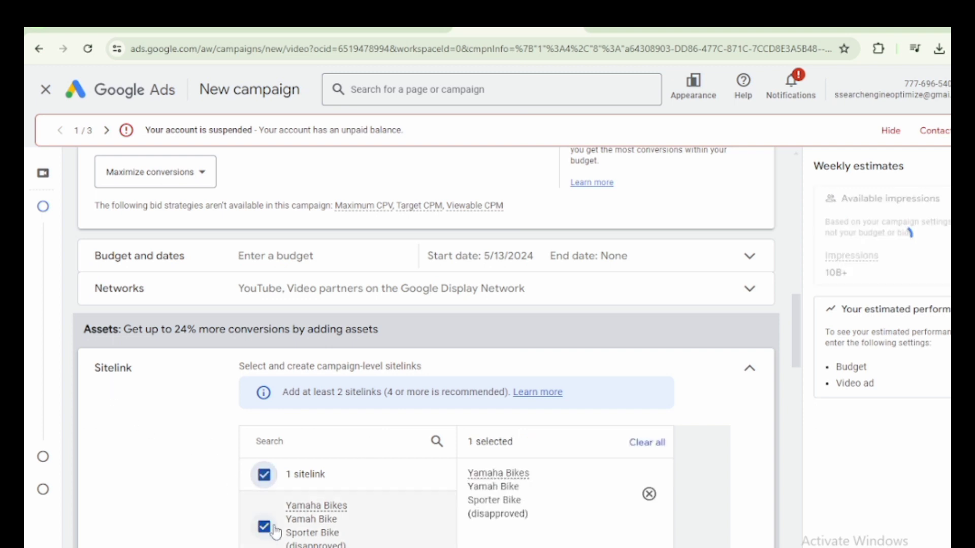
left_click(428, 448)
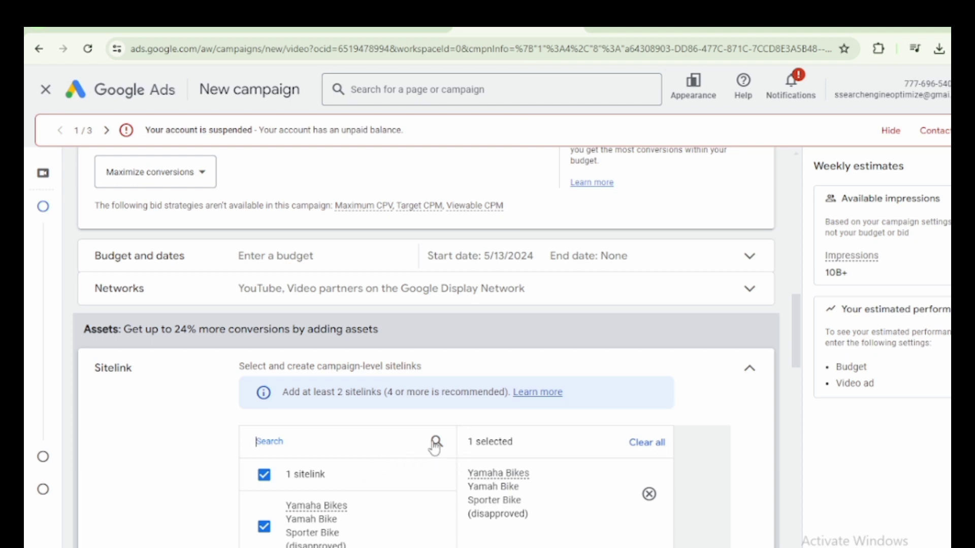
type("tshirt")
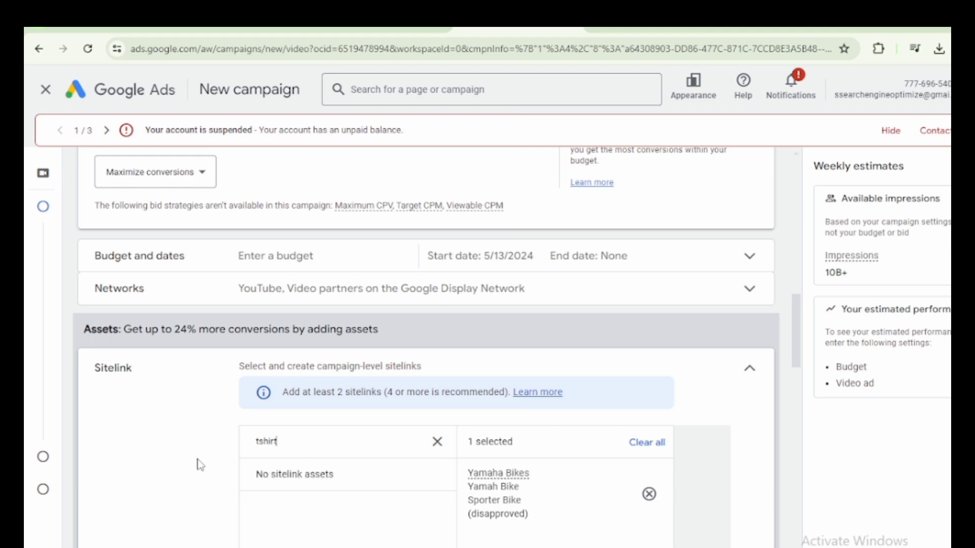
left_click(645, 445)
left_click(437, 441)
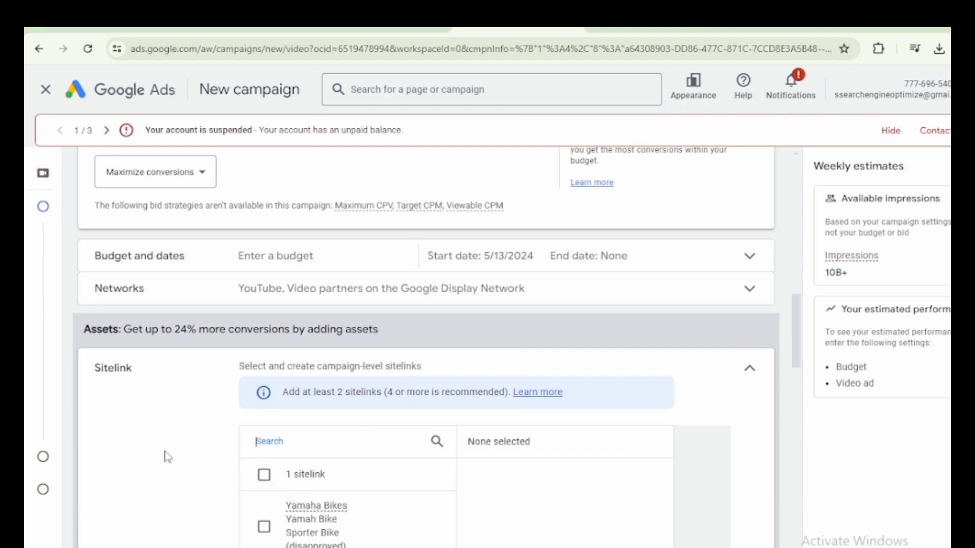
left_click(750, 372)
Step: Examine the ad group name, audience, optimized targeting and video ad sections of the new campaign
scroll(574, 427, "down", 4)
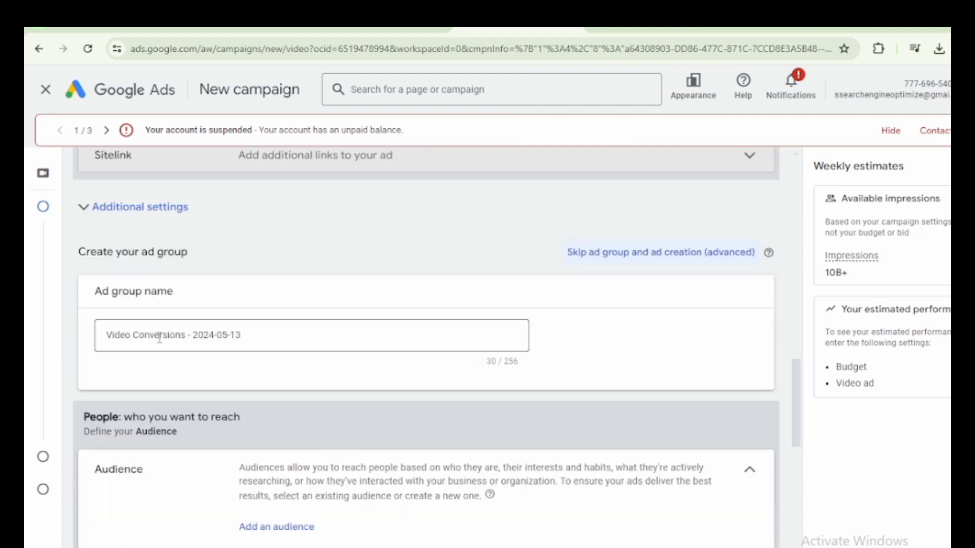
left_click_drag(235, 333, 100, 338)
scroll(297, 433, "down", 5)
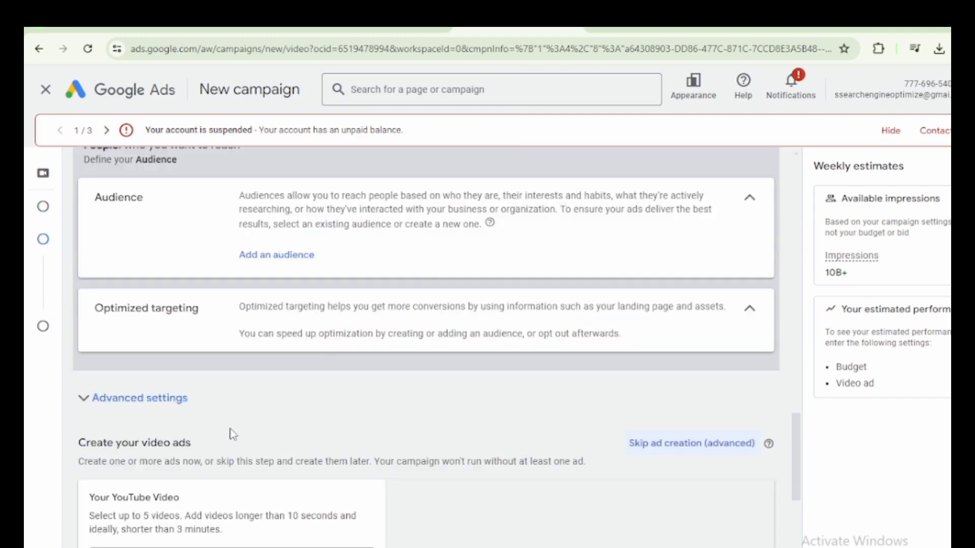
scroll(220, 426, "down", 5)
scroll(218, 425, "down", 2)
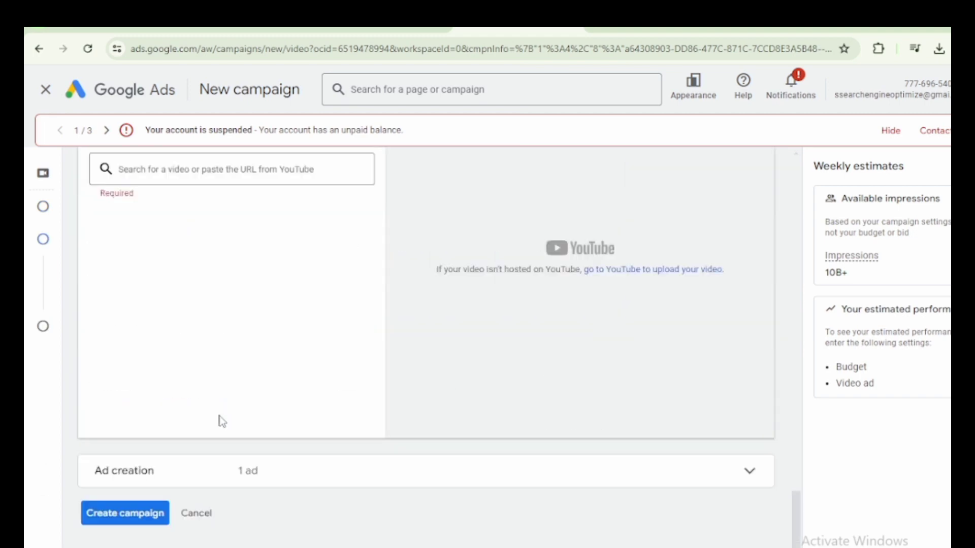
scroll(222, 420, "up", 8)
scroll(222, 419, "up", 5)
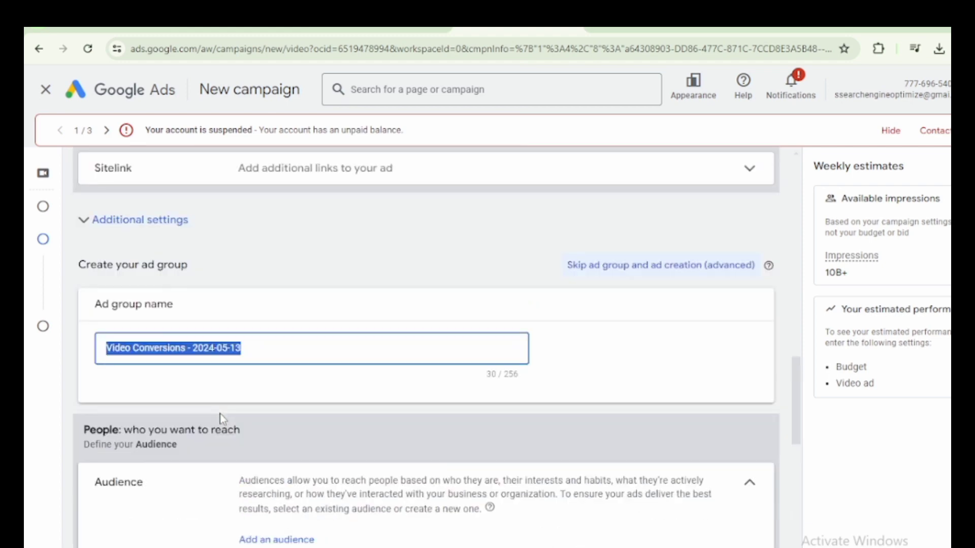
scroll(222, 419, "up", 4)
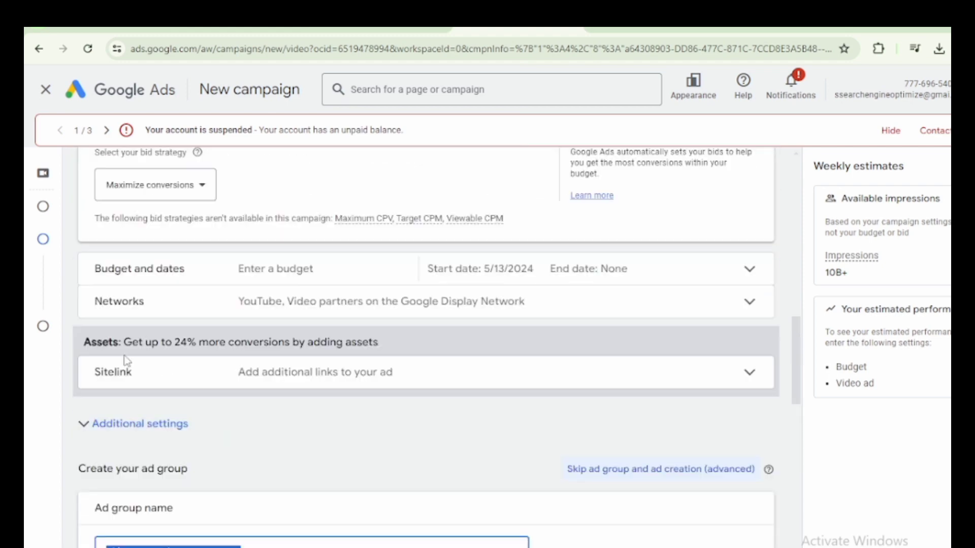
scroll(420, 435, "down", 4)
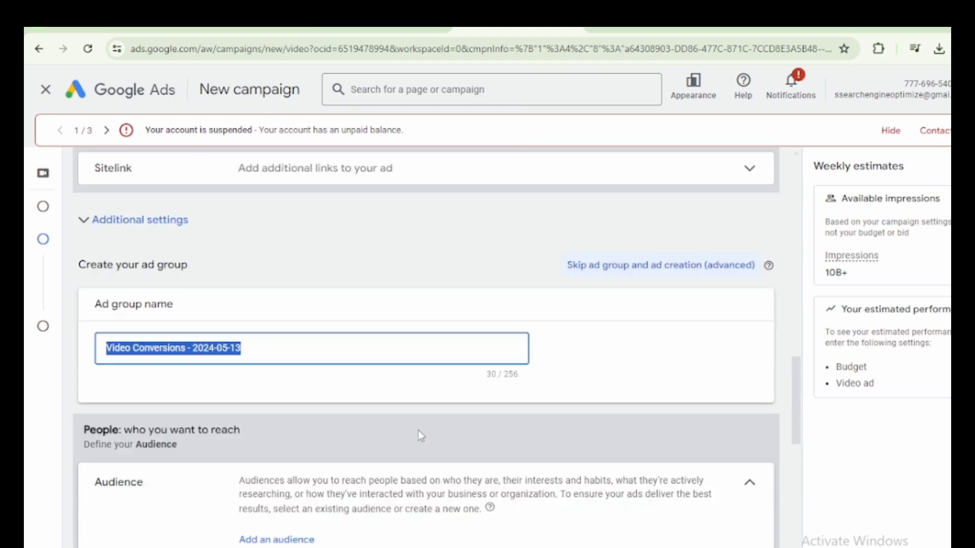
Step: Search the saved audiences for "tshirt" and add the tshirt audience to the ad group
left_click(745, 489)
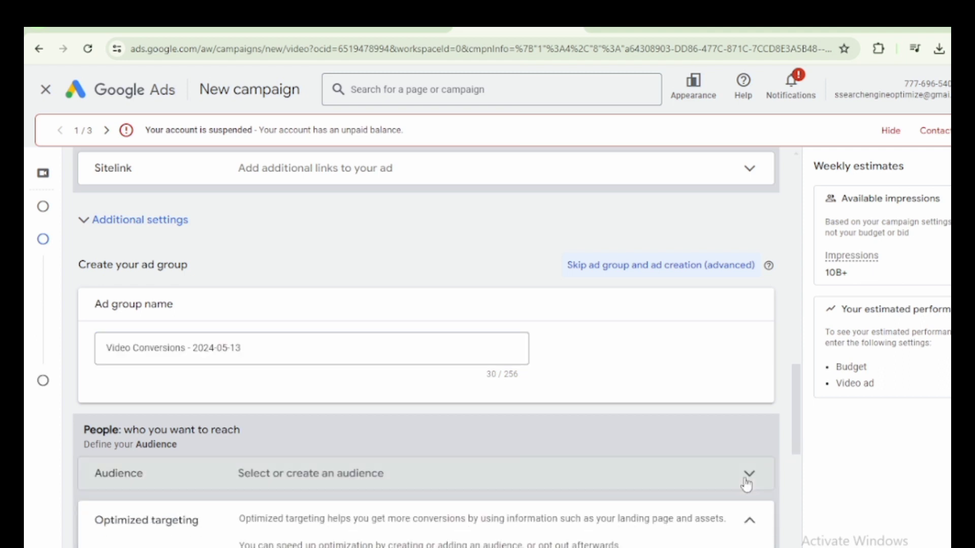
left_click(746, 483)
left_click(255, 540)
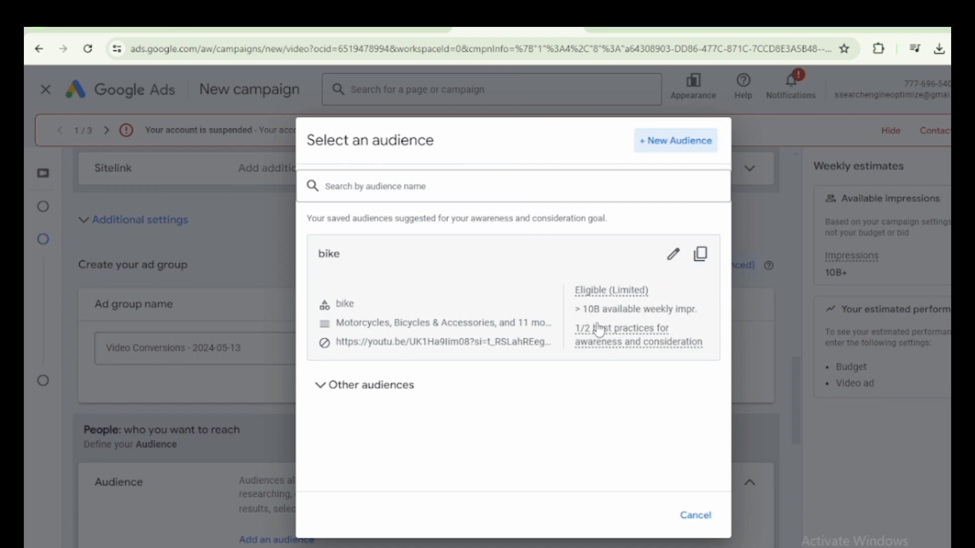
left_click(378, 182)
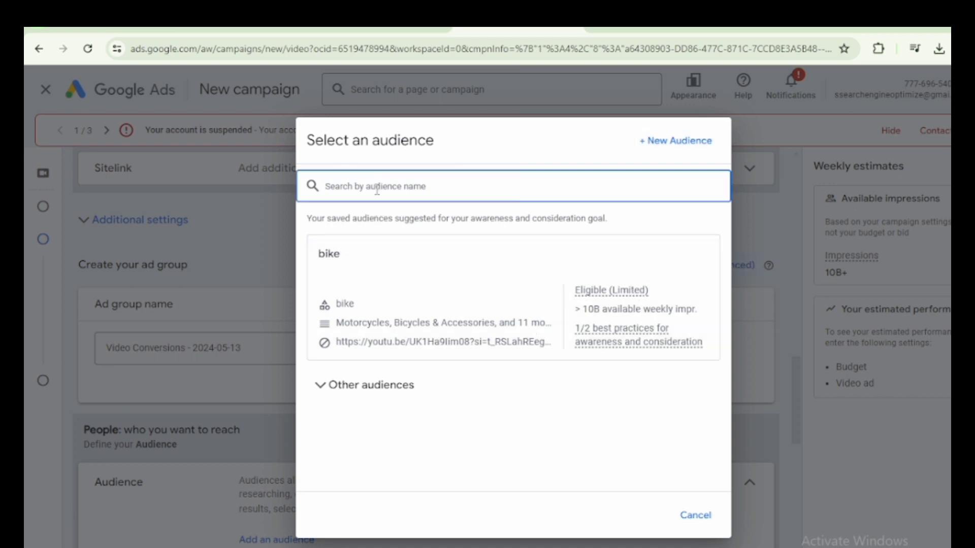
type("tshirt")
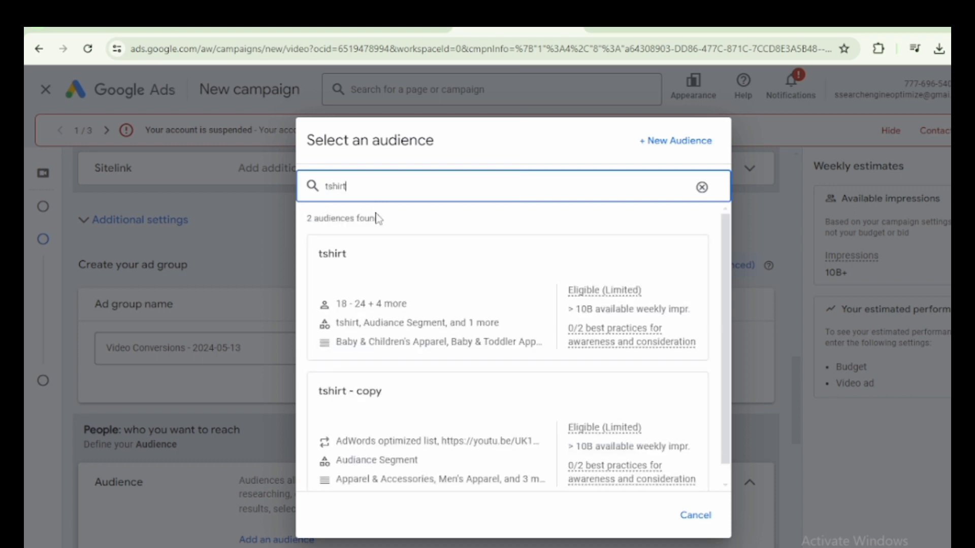
left_click(353, 253)
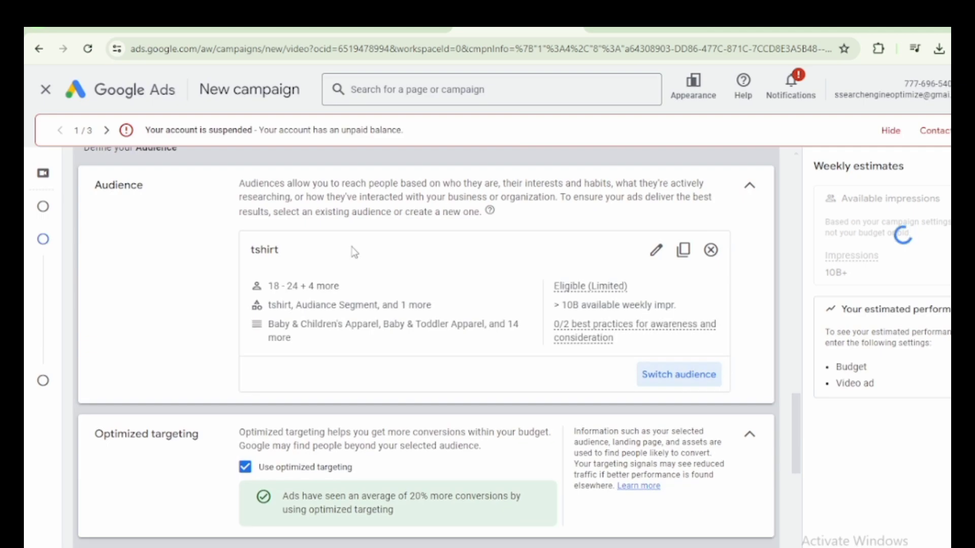
left_click(748, 189)
Step: Switch to the YouTube channel page and copy the share link of the "Pinterest gig" video
scroll(304, 419, "down", 4)
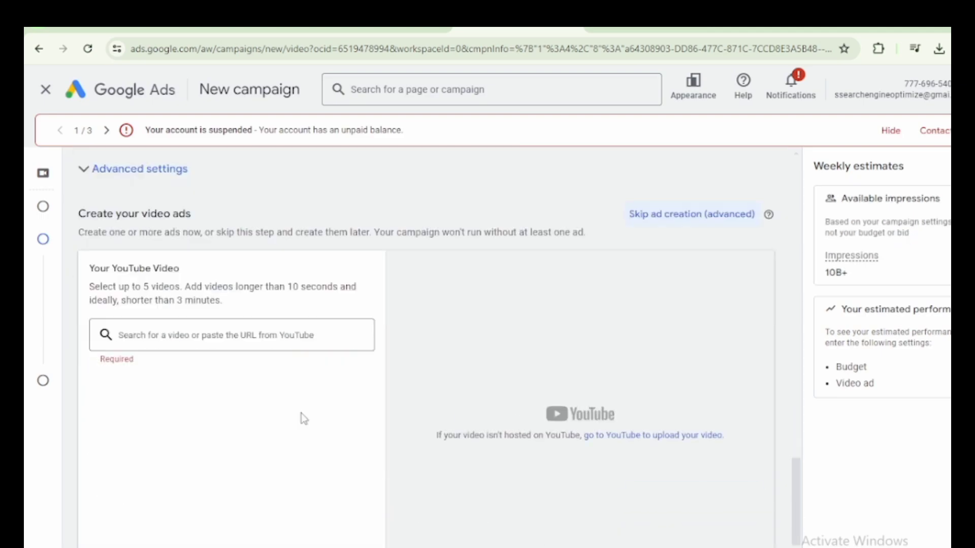
scroll(303, 419, "down", 3)
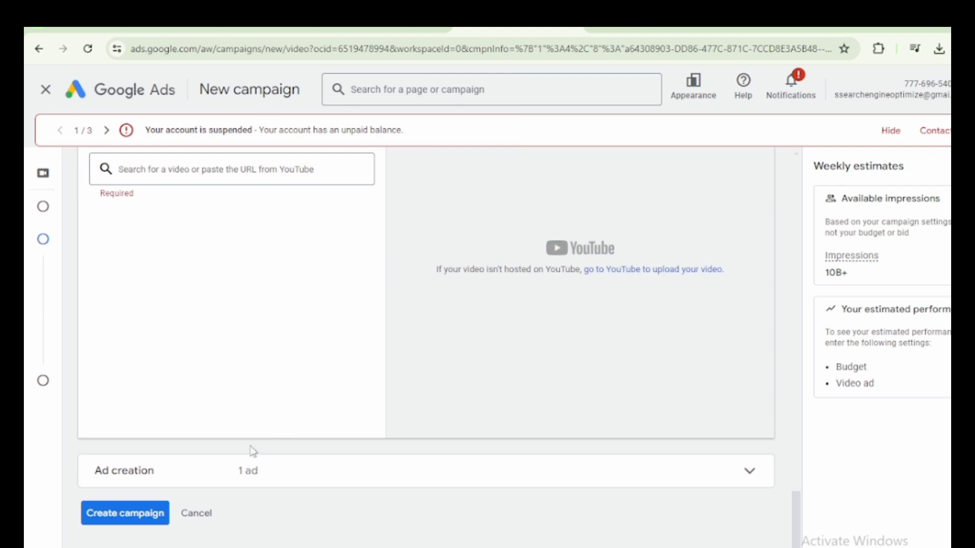
scroll(213, 376, "up", 4)
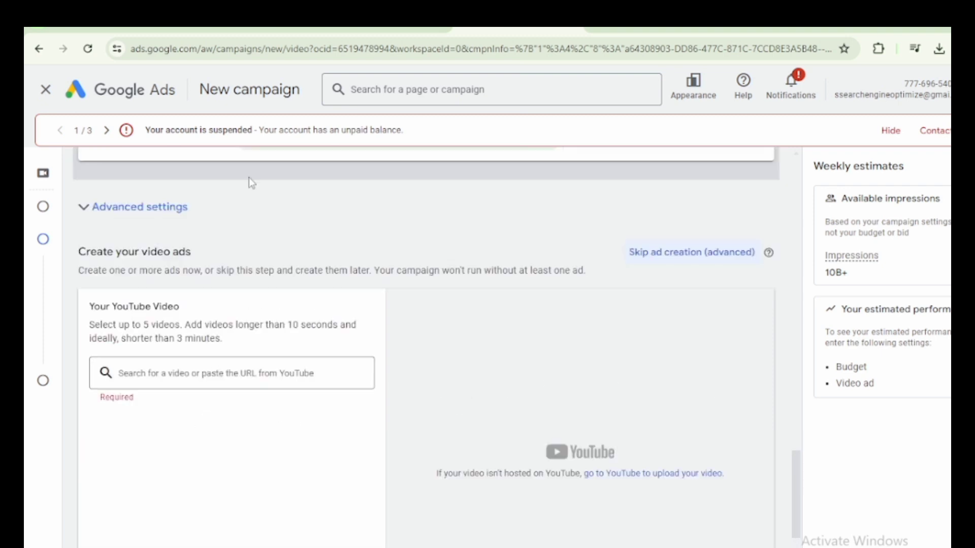
left_click(249, 28)
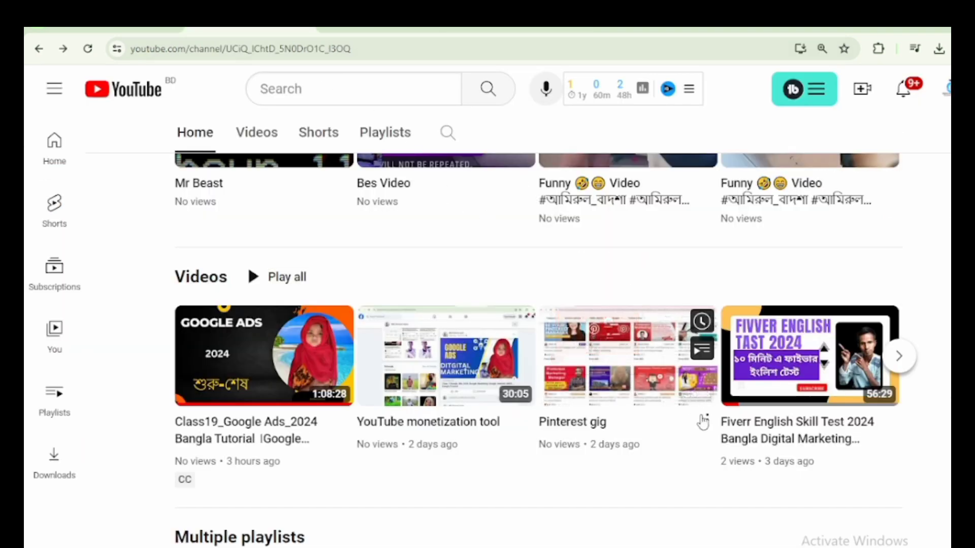
left_click(705, 420)
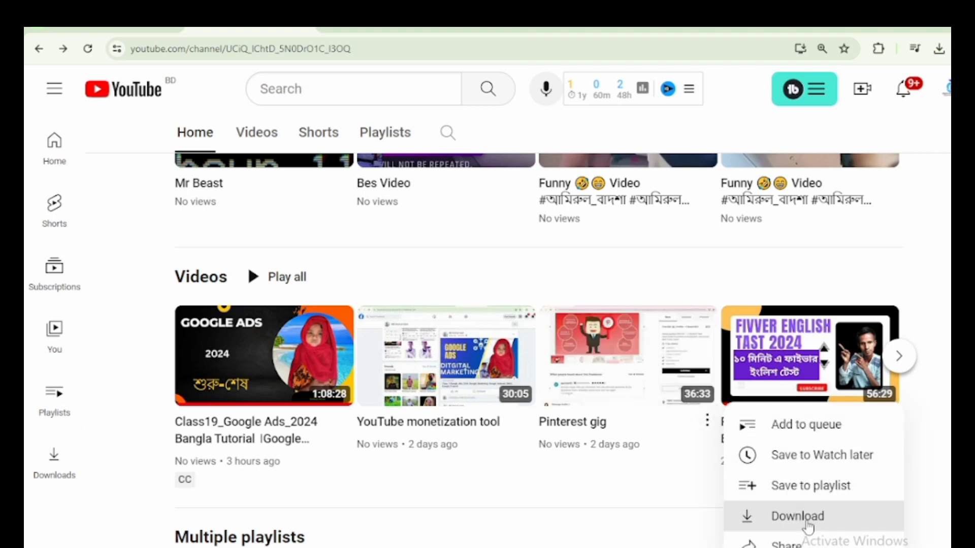
left_click(805, 542)
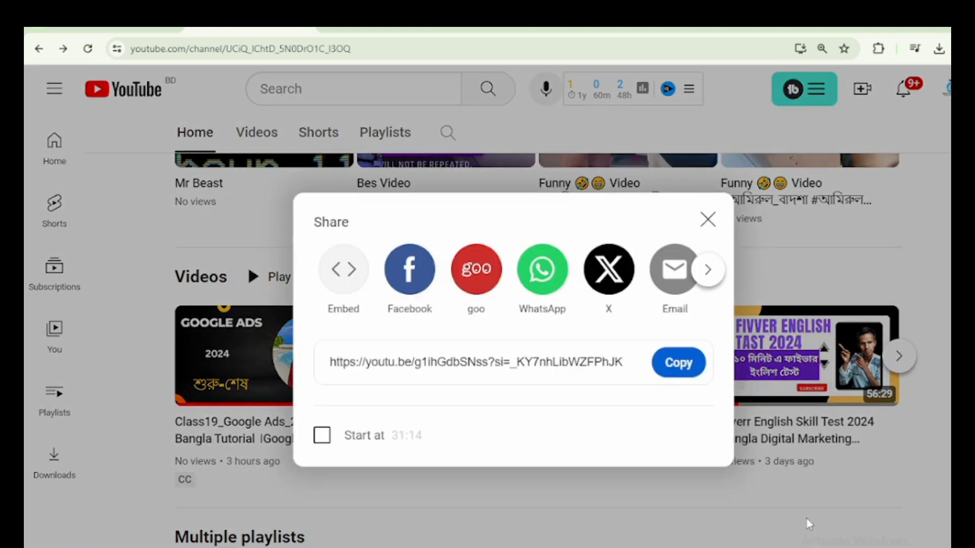
left_click(680, 362)
key("ctrl+c")
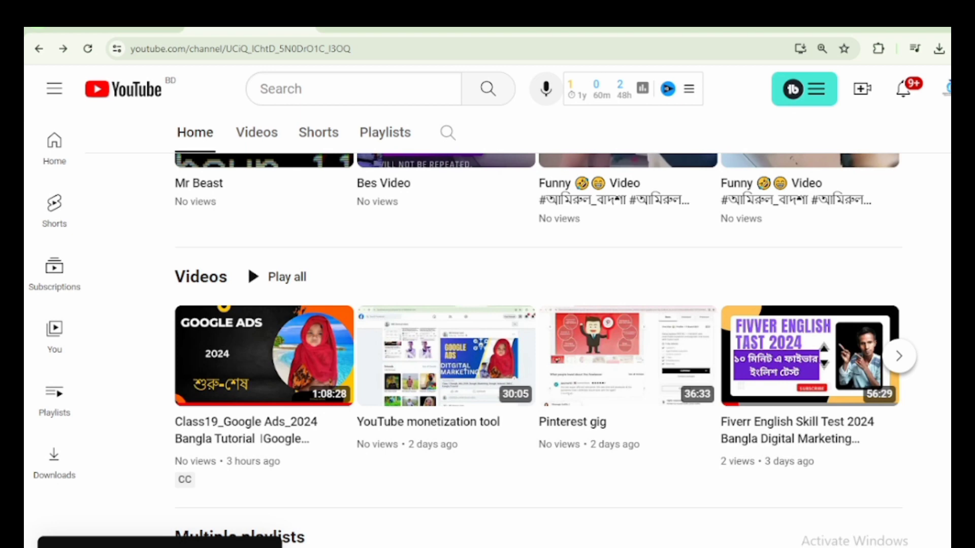
Step: Return to the Google Ads campaign and add the copied YouTube link as the ad's video
left_click(518, 28)
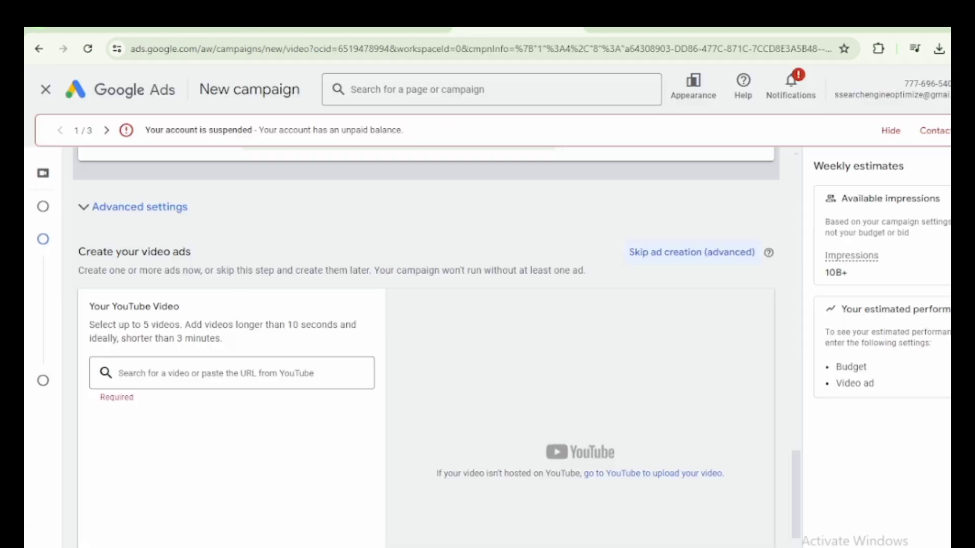
right_click(192, 372)
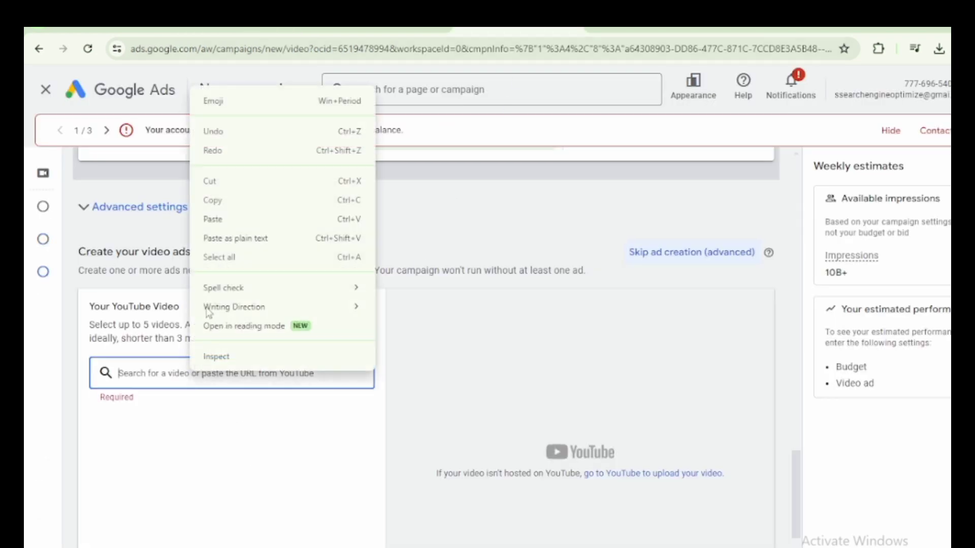
left_click(225, 236)
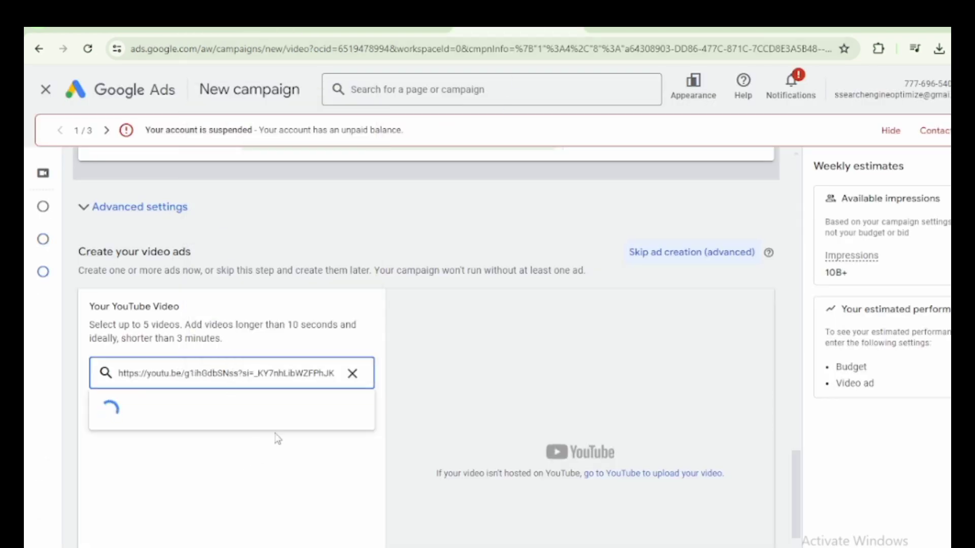
left_click(276, 428)
Step: Add a second call-to-action to the video ad and set the two to "Watch now" and "Start now"
scroll(298, 472, "down", 10)
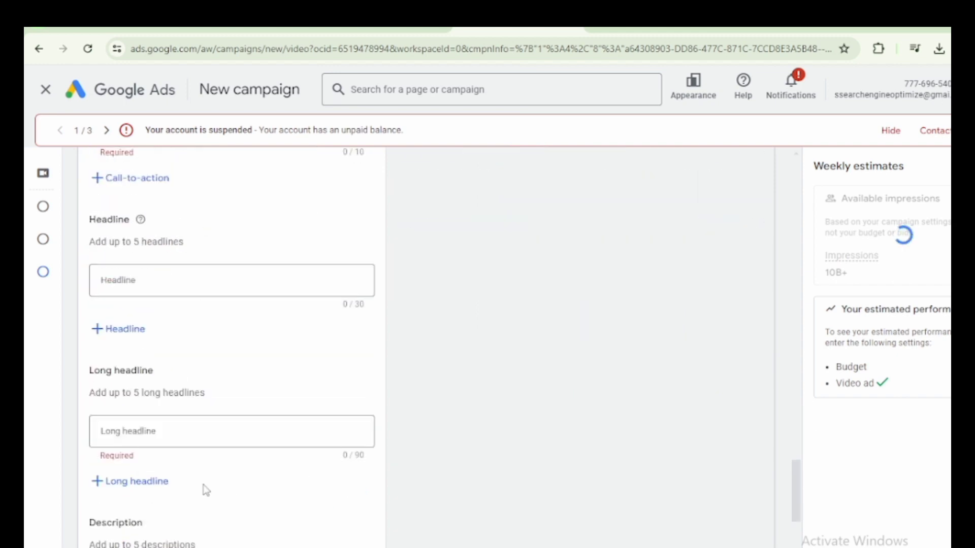
scroll(205, 489, "down", 6)
scroll(135, 522, "up", 5)
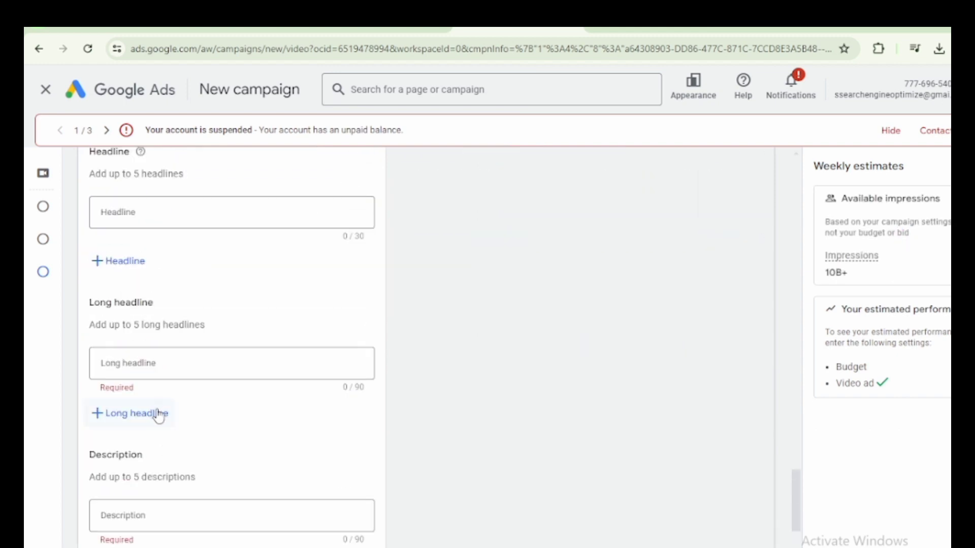
scroll(158, 413, "up", 3)
scroll(157, 328, "up", 2)
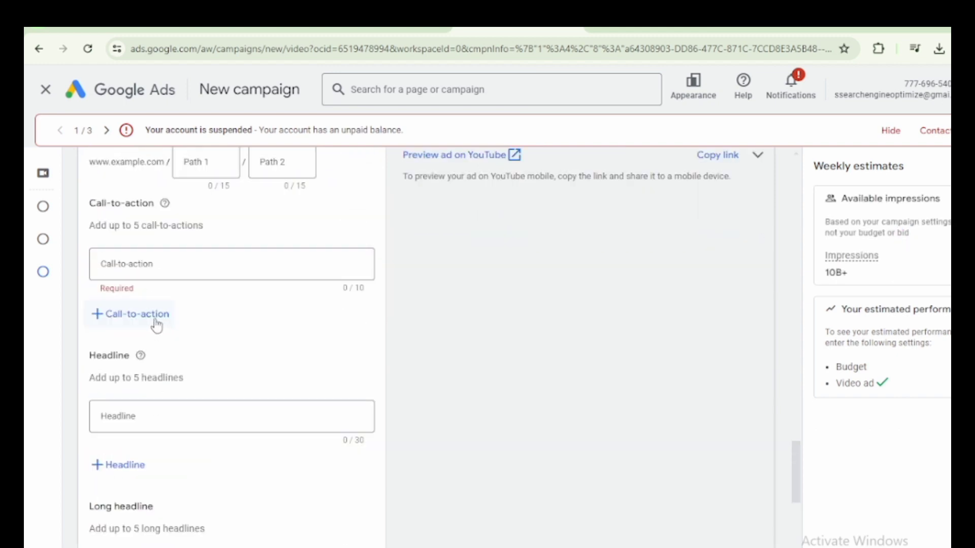
left_click(157, 325)
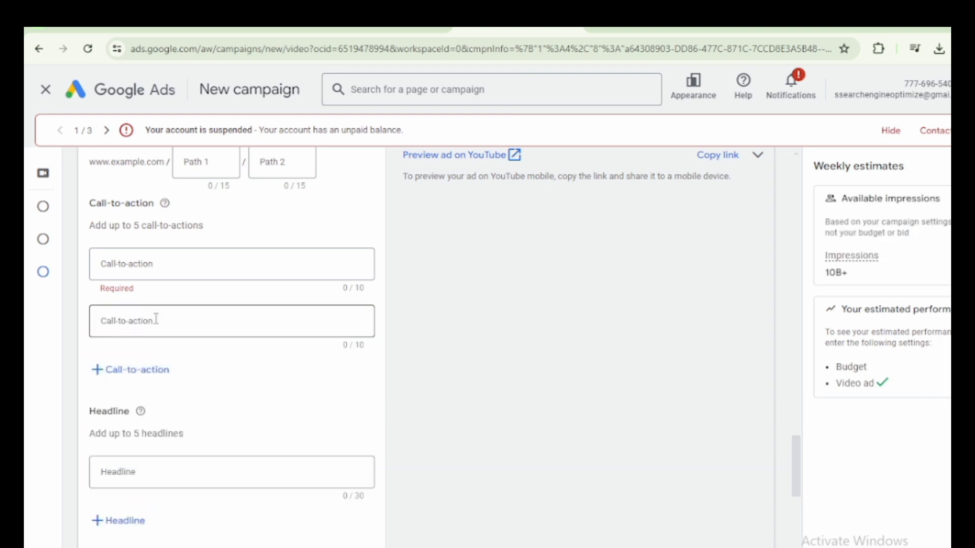
left_click(165, 265)
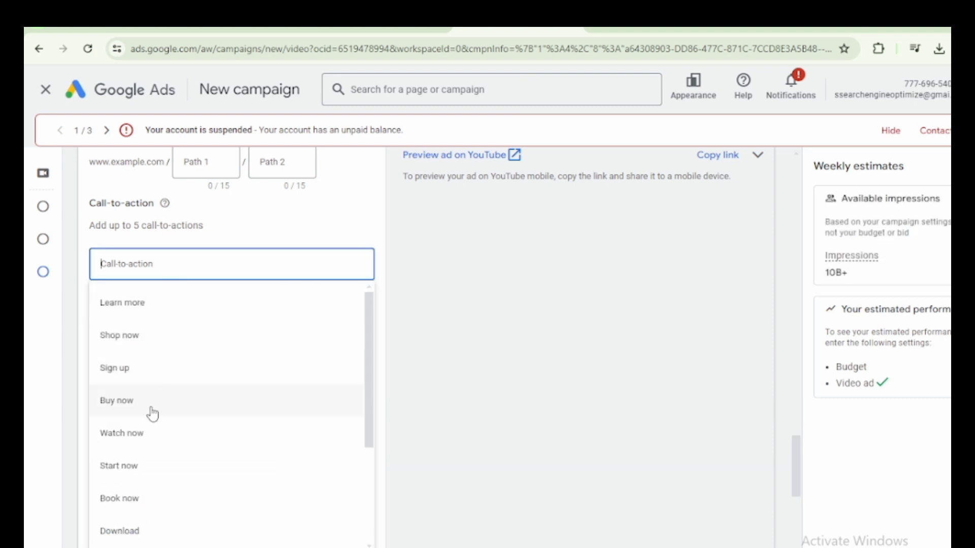
left_click(144, 434)
left_click(185, 319)
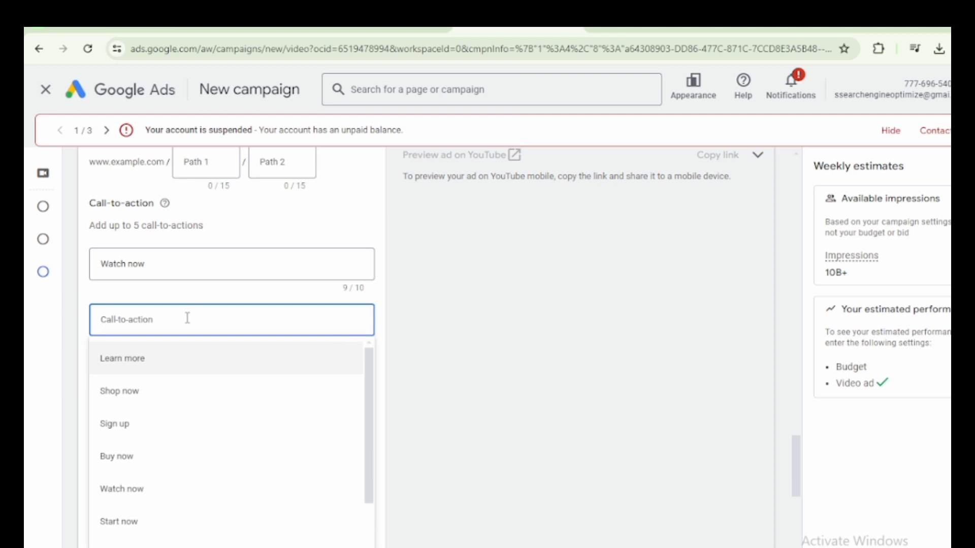
left_click(156, 523)
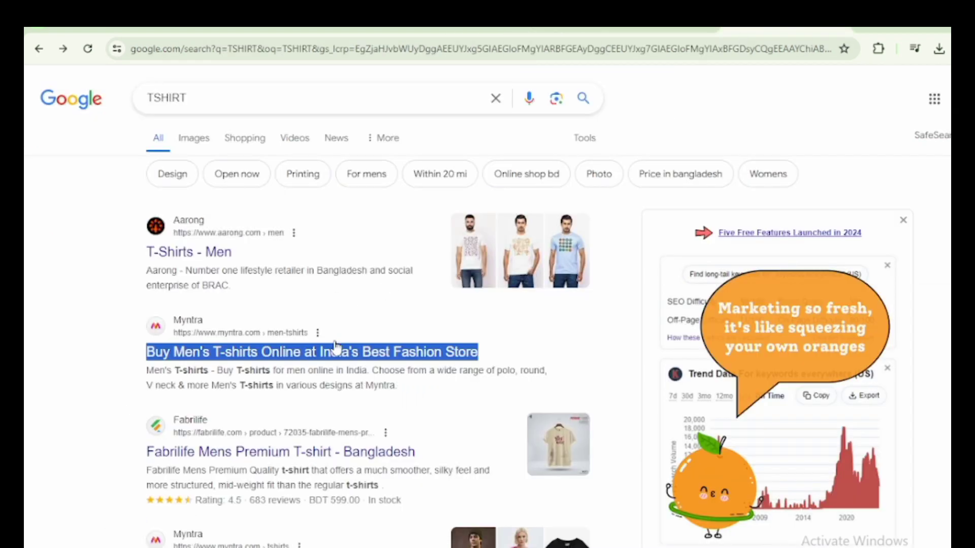
Step: Copy the Myntra result title "Buy Men's T-shirts Online at India's Best Fashion Store" and return to the Google Ads campaign
right_click(321, 349)
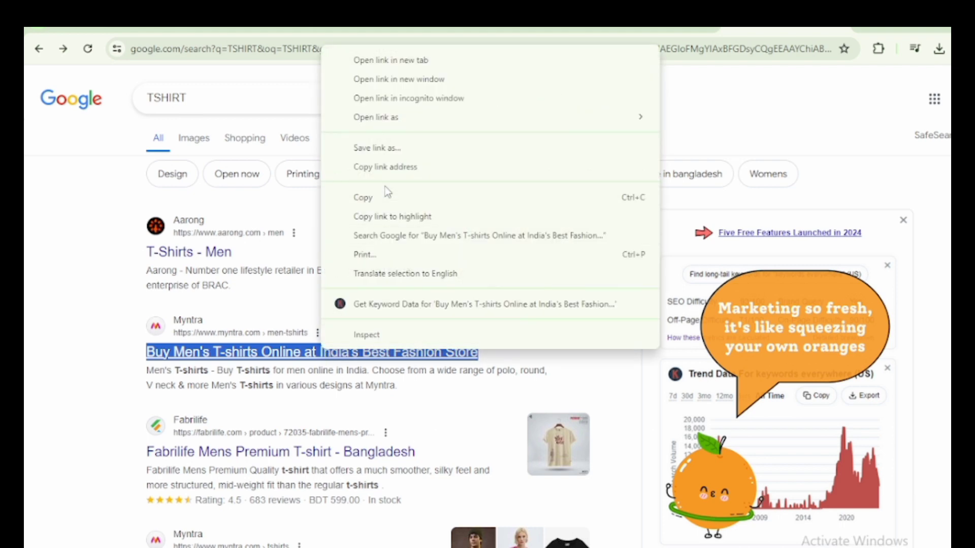
left_click(382, 205)
left_click(510, 29)
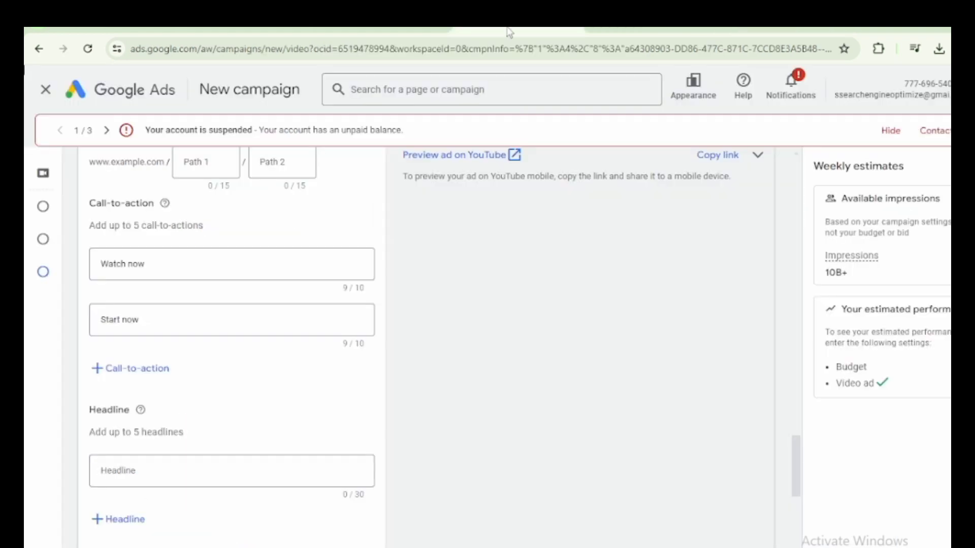
Step: Fill both the ad's description and long headline with the copied "Buy Men's T-shirts Online at India's Best Fashion Store"
scroll(237, 508, "down", 1)
scroll(218, 490, "down", 2)
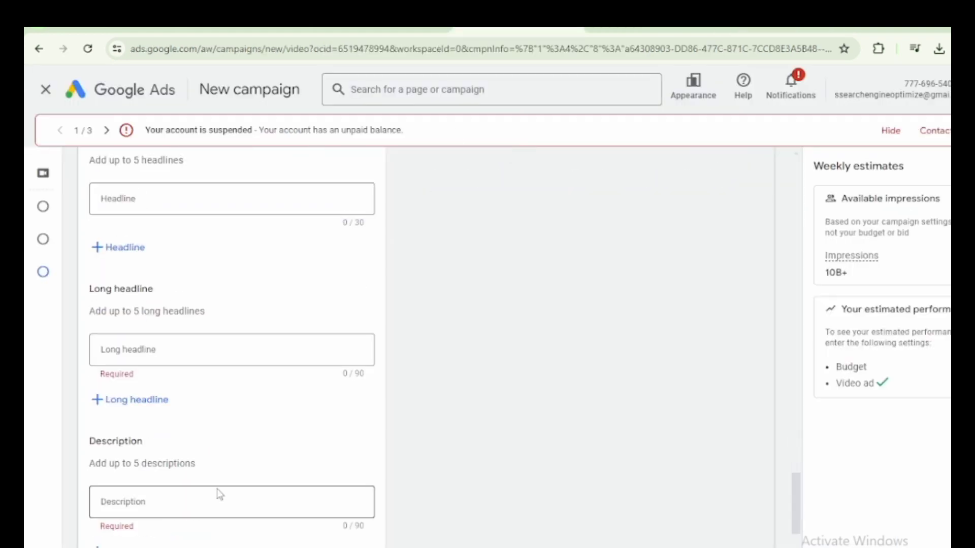
right_click(196, 501)
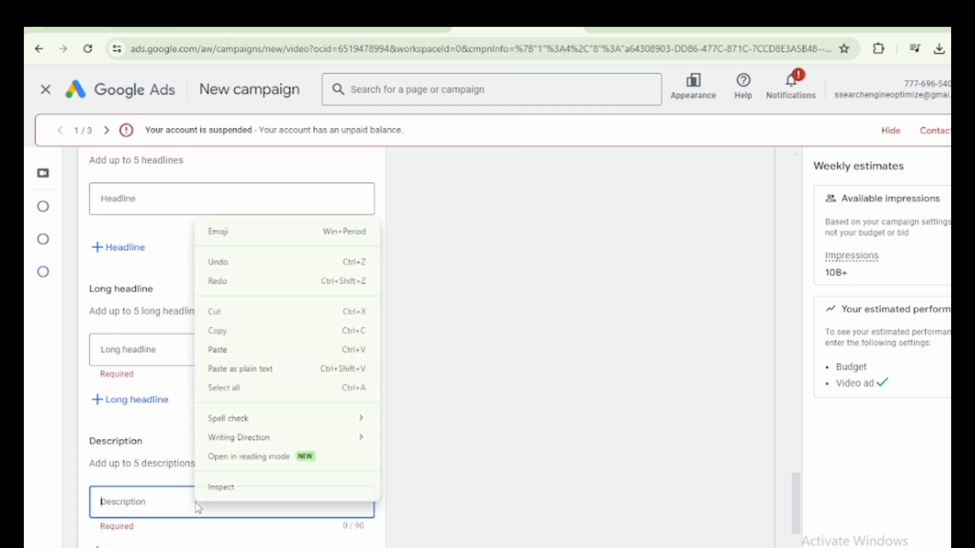
left_click(199, 348)
left_click(187, 354)
right_click(187, 355)
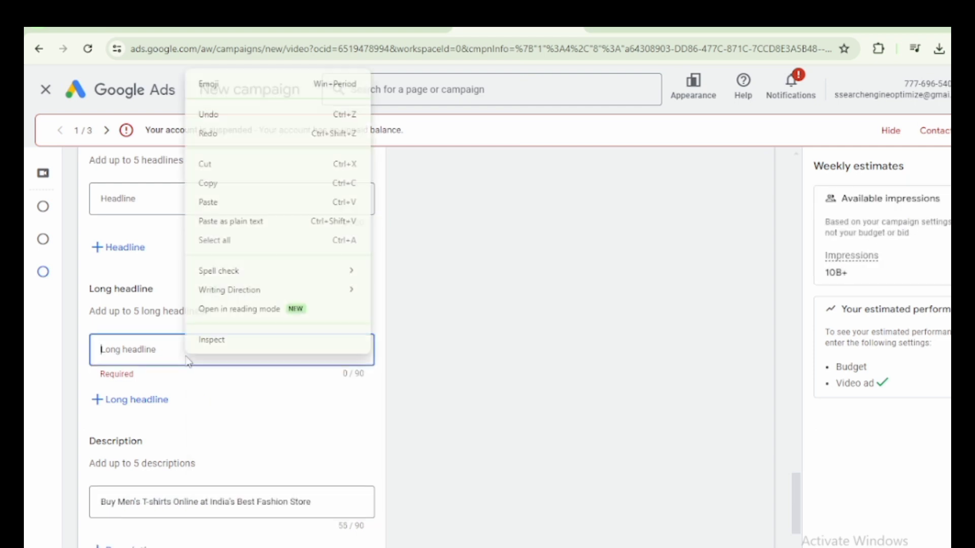
left_click(208, 202)
Step: Paste the copied title as the ad's headline and shorten it to "Buy Men's T-shirts"
scroll(251, 269, "up", 3)
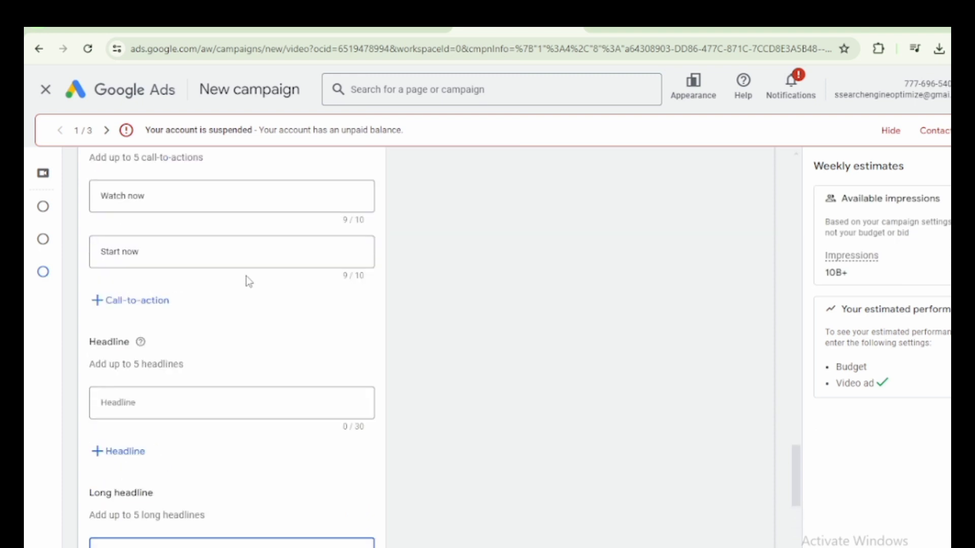
left_click(194, 400)
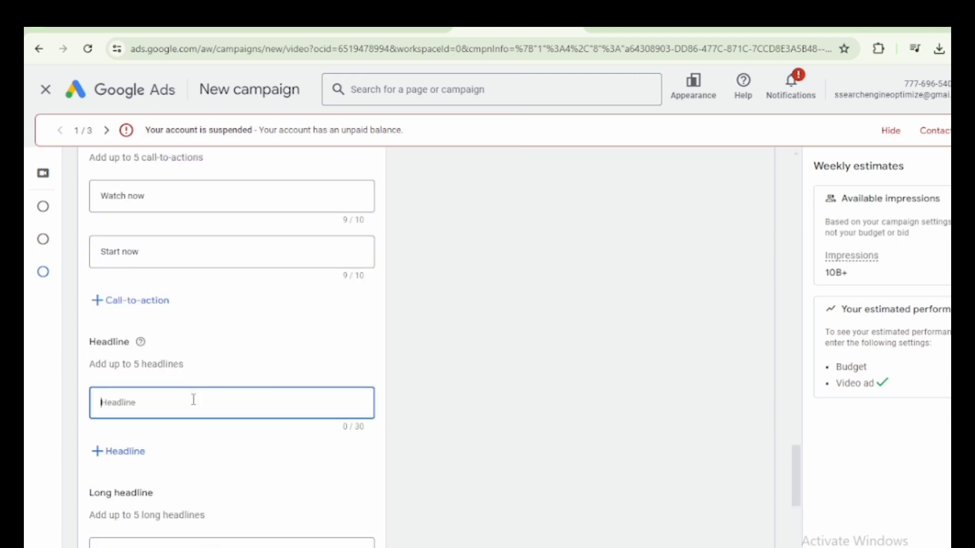
right_click(194, 400)
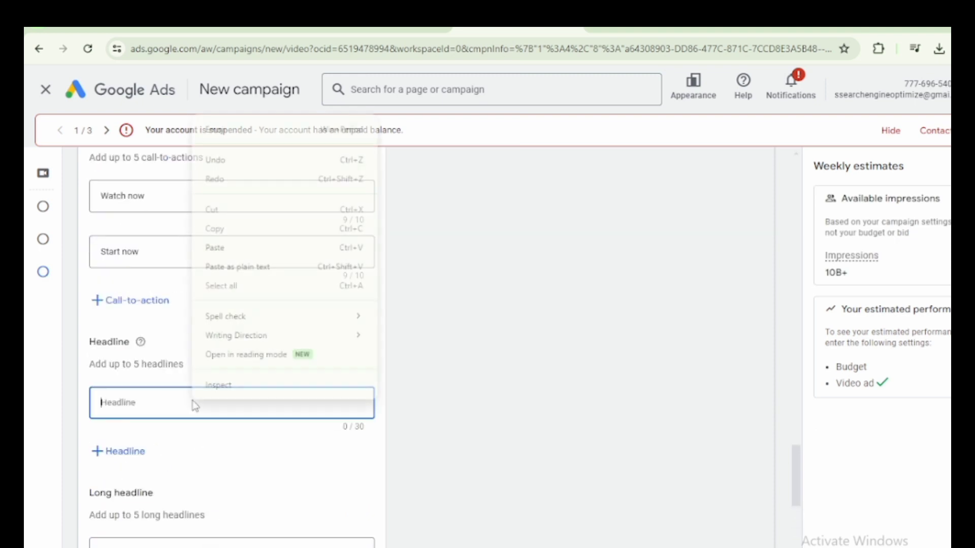
left_click(233, 245)
left_click_drag(310, 402, 178, 415)
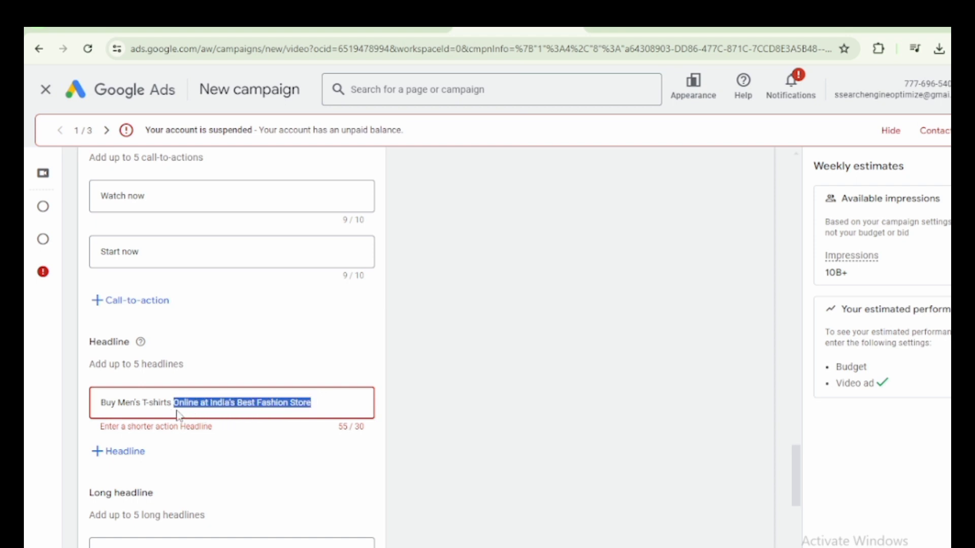
key("BackSpace")
Step: Try to create the campaign, set the missing daily budget to $100.00, and submit the campaign again
scroll(355, 419, "down", 10)
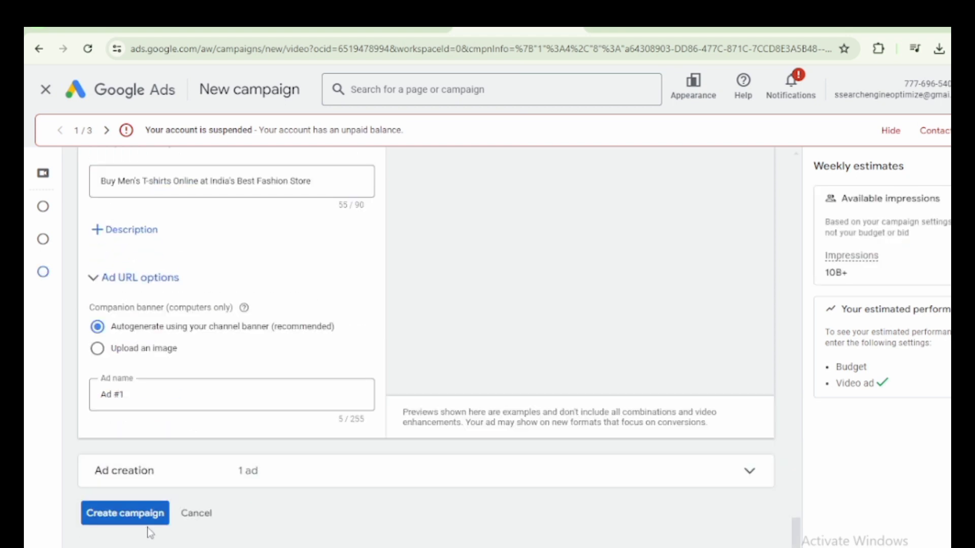
left_click(117, 514)
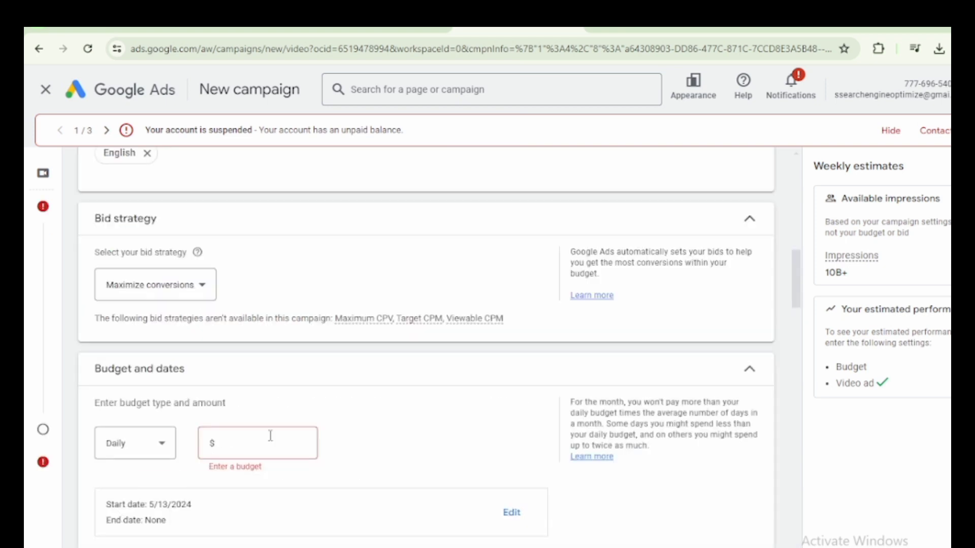
left_click(247, 440)
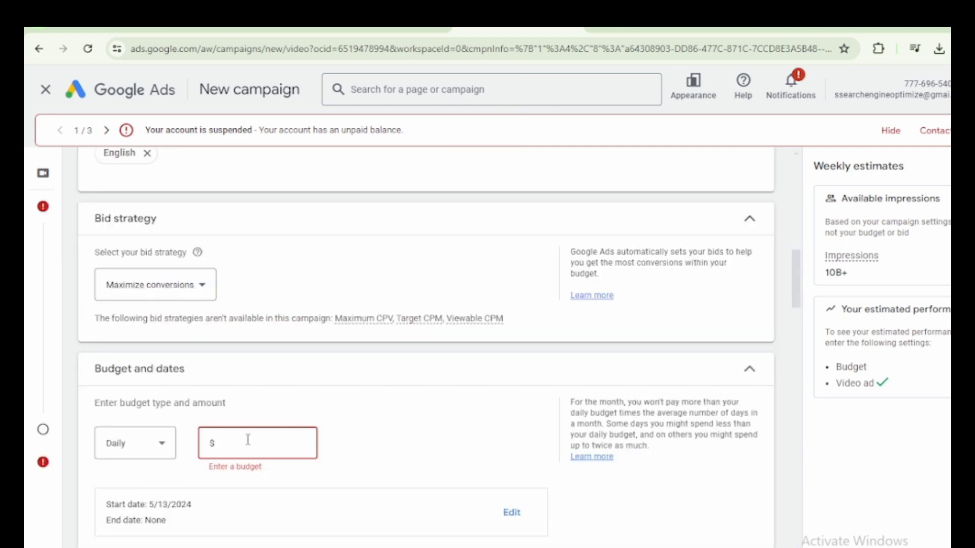
type("00")
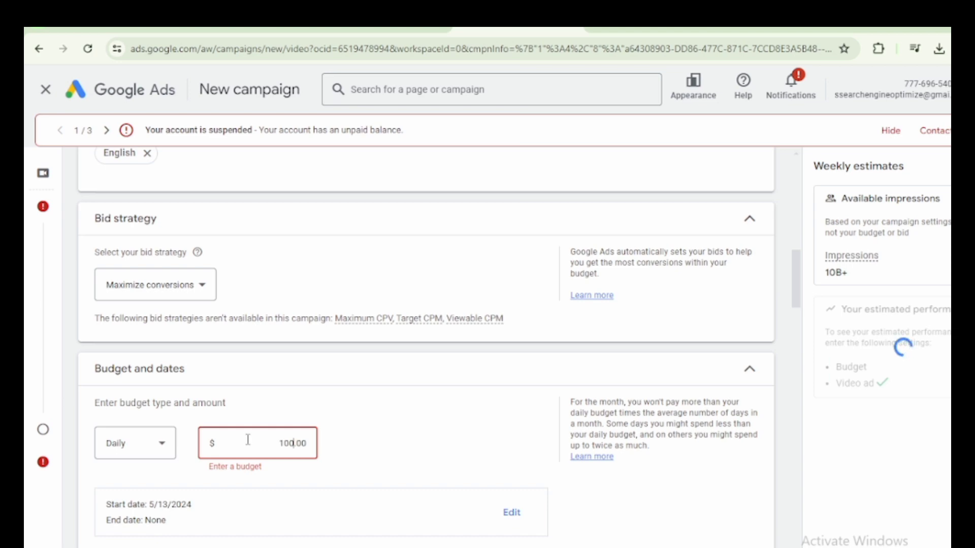
scroll(259, 447, "down", 6)
scroll(269, 451, "down", 15)
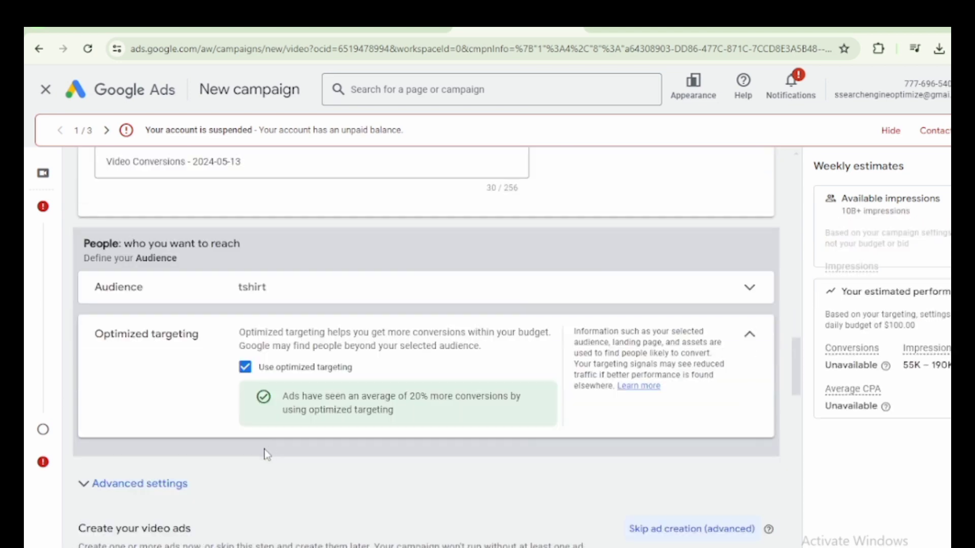
scroll(170, 507, "down", 10)
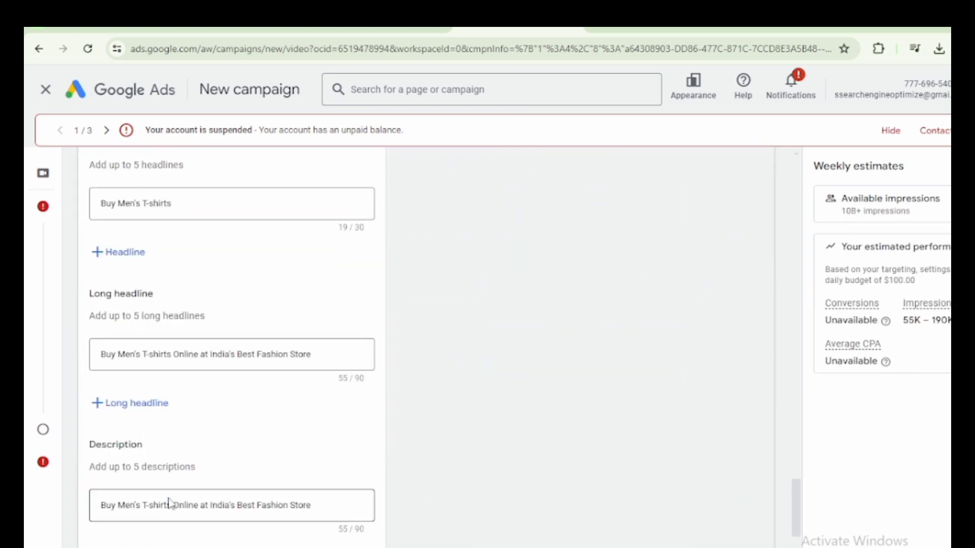
left_click(135, 515)
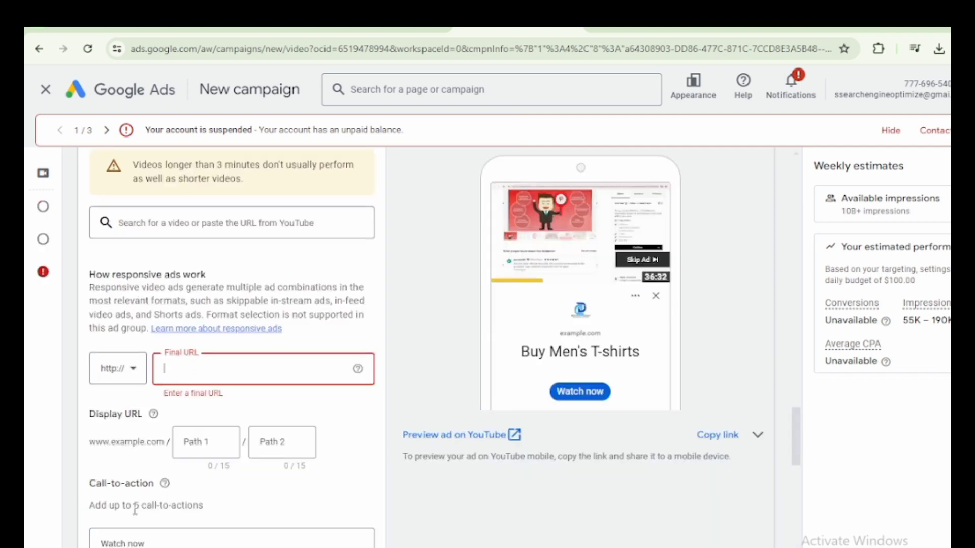
Step: Switch to the YouTube channel page and copy the share link of the "Pinterest gig" video for the ad's final URL
right_click(206, 367)
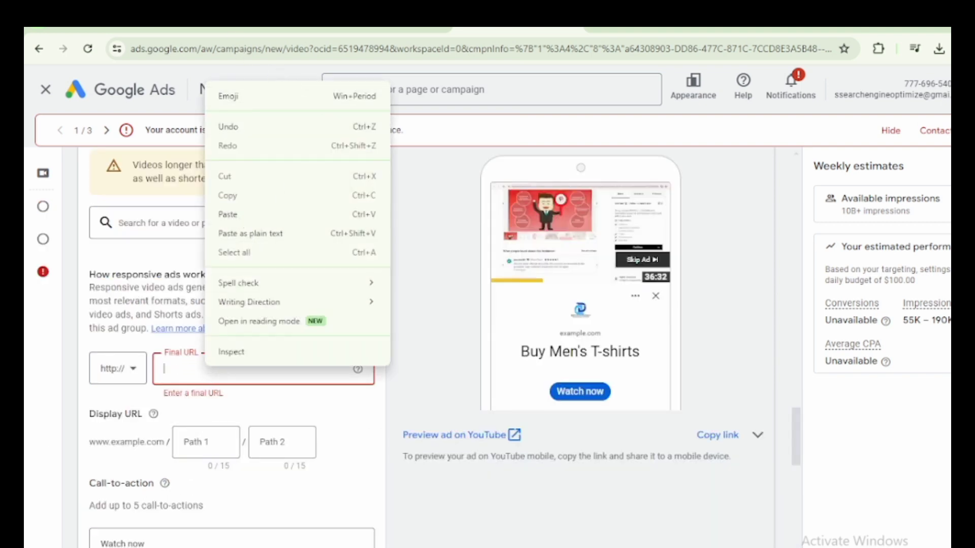
left_click(244, 29)
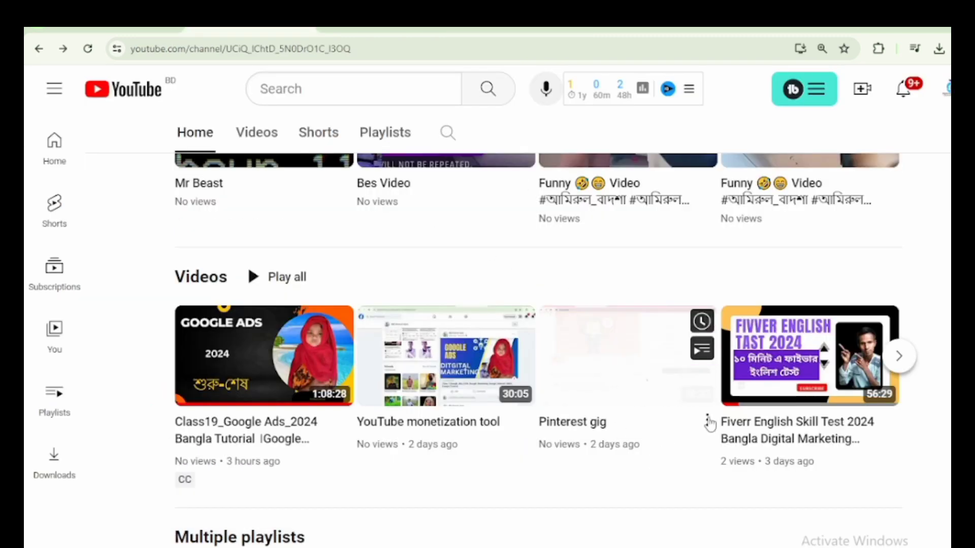
left_click(707, 420)
left_click(820, 541)
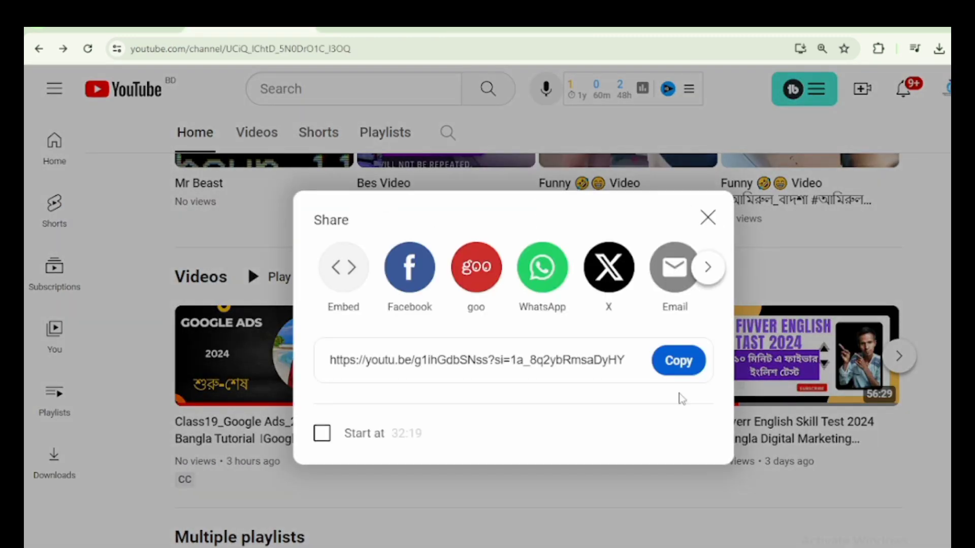
left_click(679, 361)
left_click(673, 526)
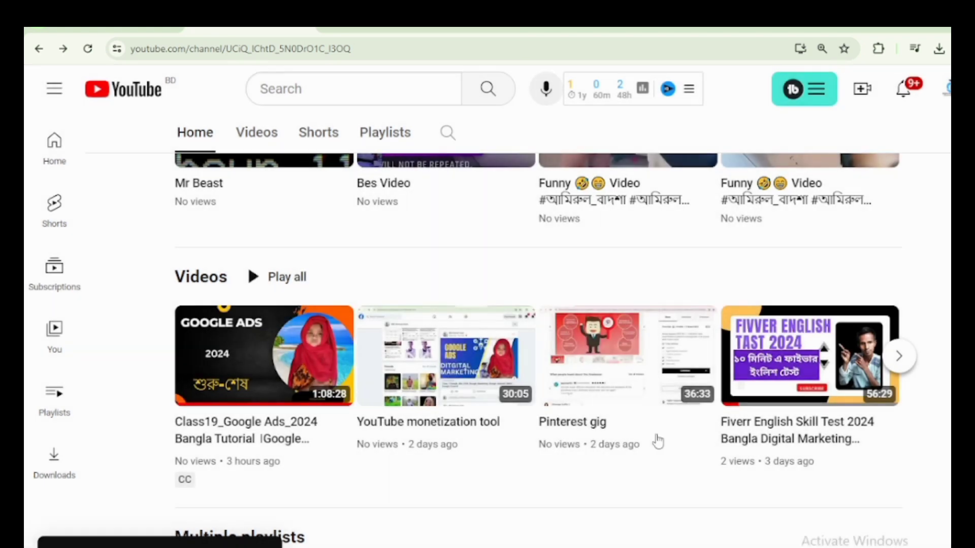
Step: Return to the Google Ads campaign and paste the copied YouTube link as the ad's final URL
left_click(500, 29)
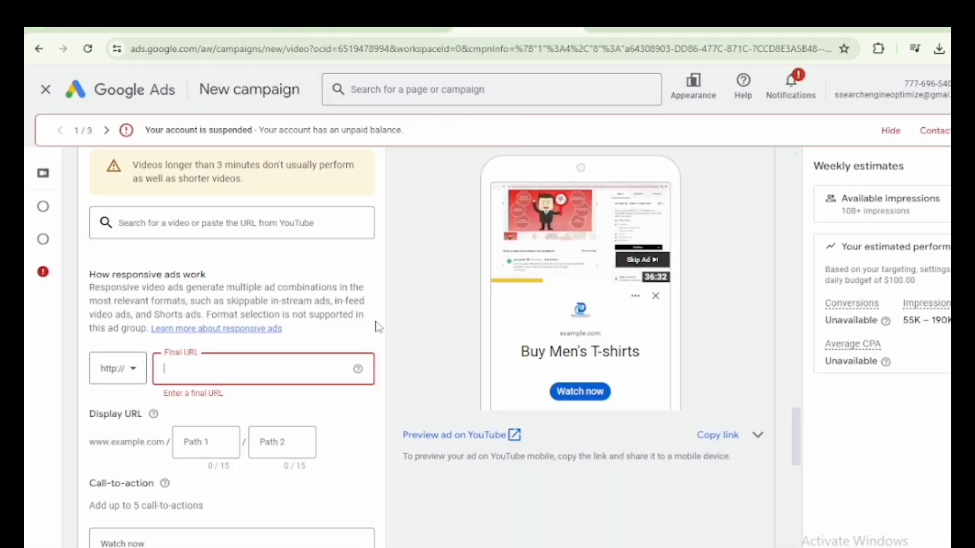
right_click(241, 367)
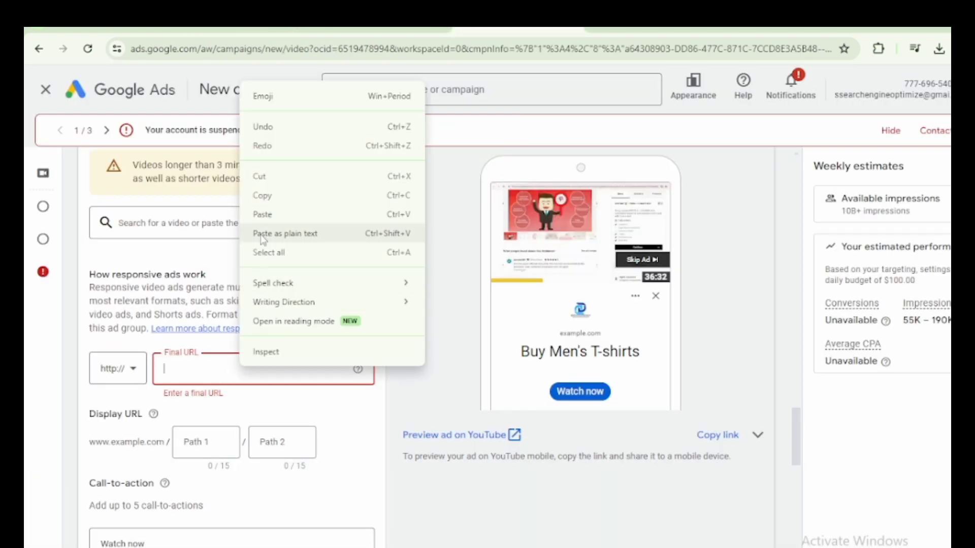
left_click(271, 214)
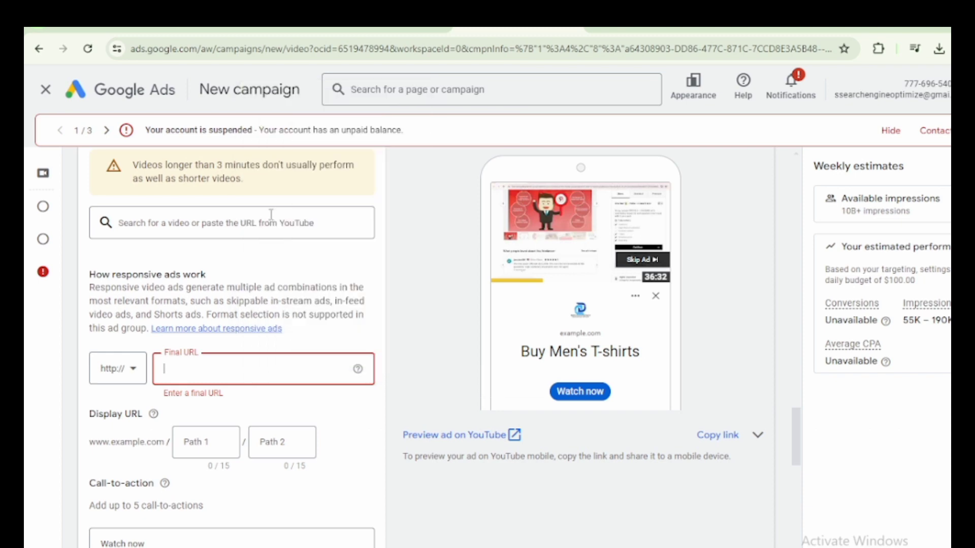
Step: Set the two display URL paths to "Click" and "Now"
left_click(206, 439)
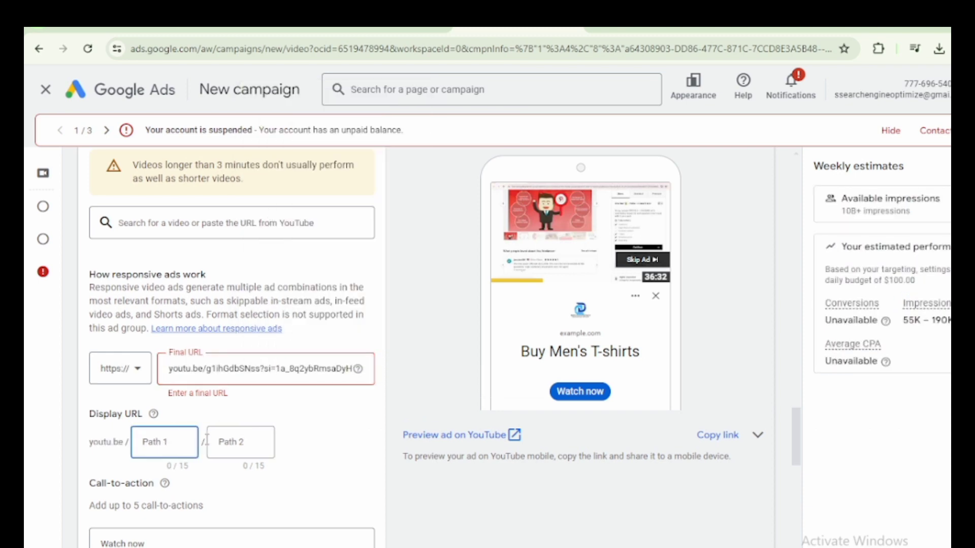
type("Cl")
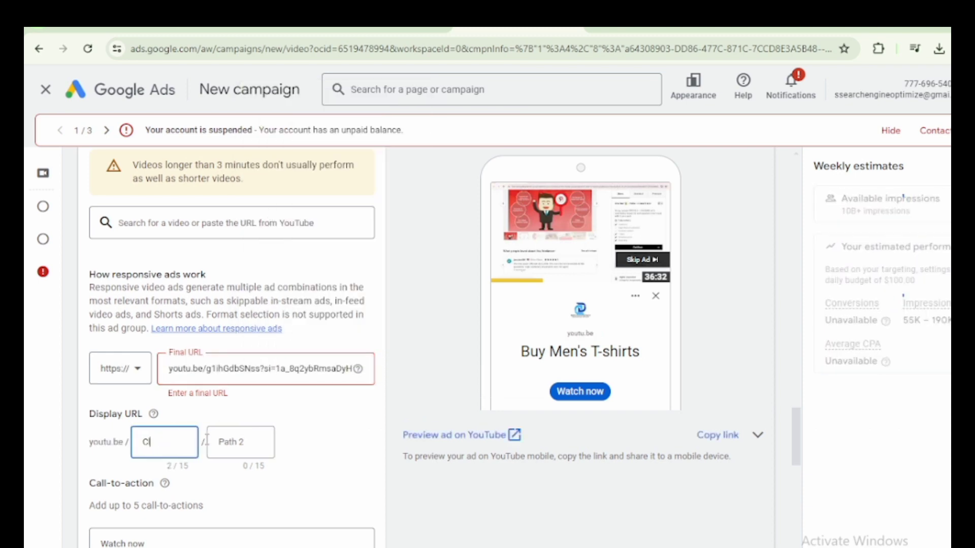
type("ick")
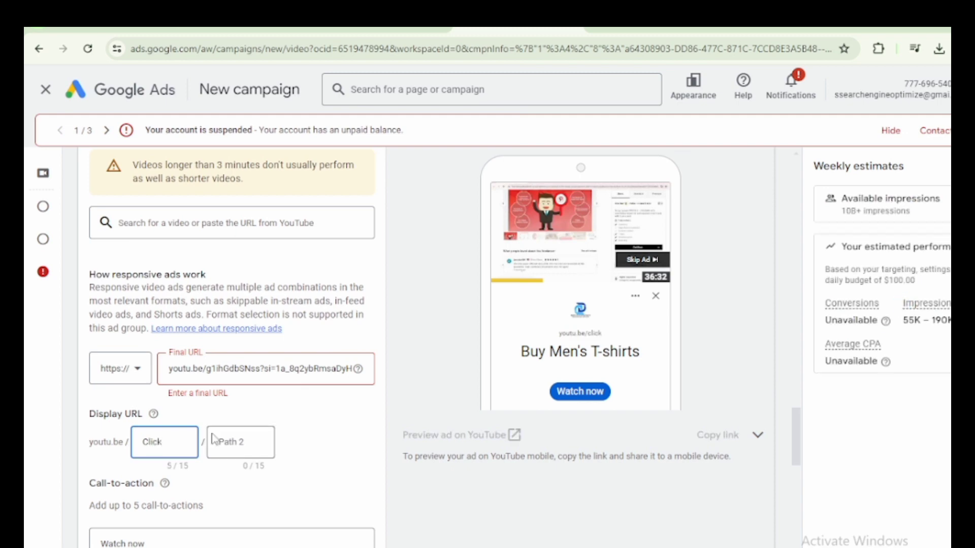
left_click(222, 445)
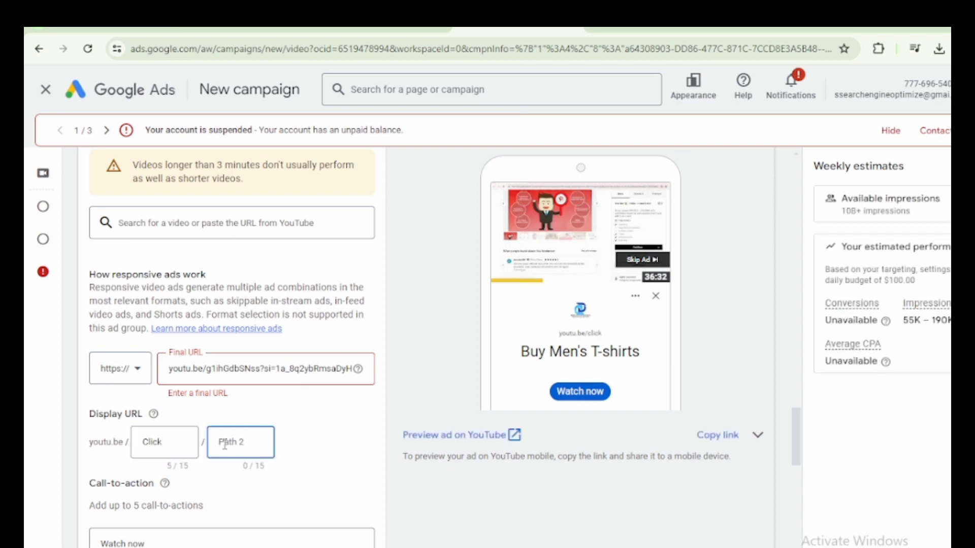
type("Now")
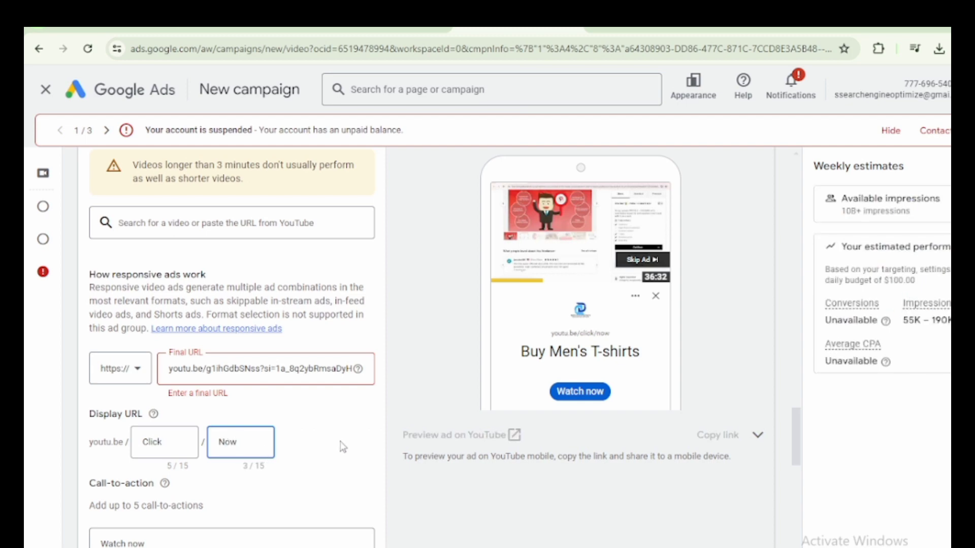
Step: Create the campaign and continue to its overview
scroll(342, 447, "down", 15)
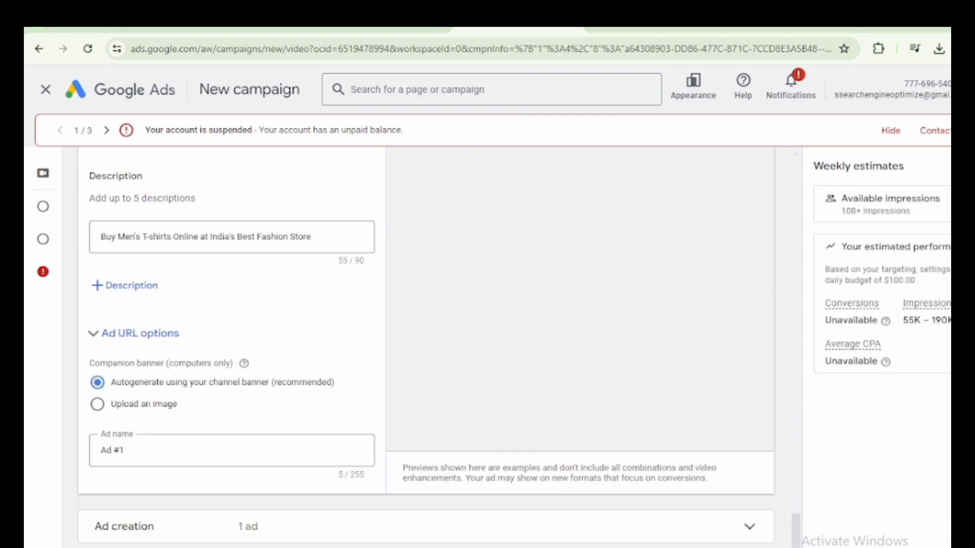
left_click(588, 542)
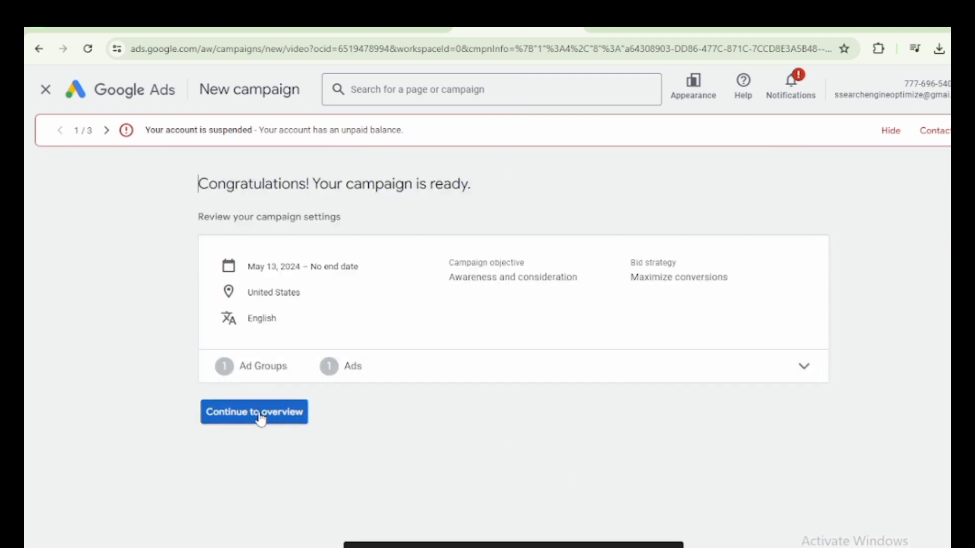
left_click(260, 418)
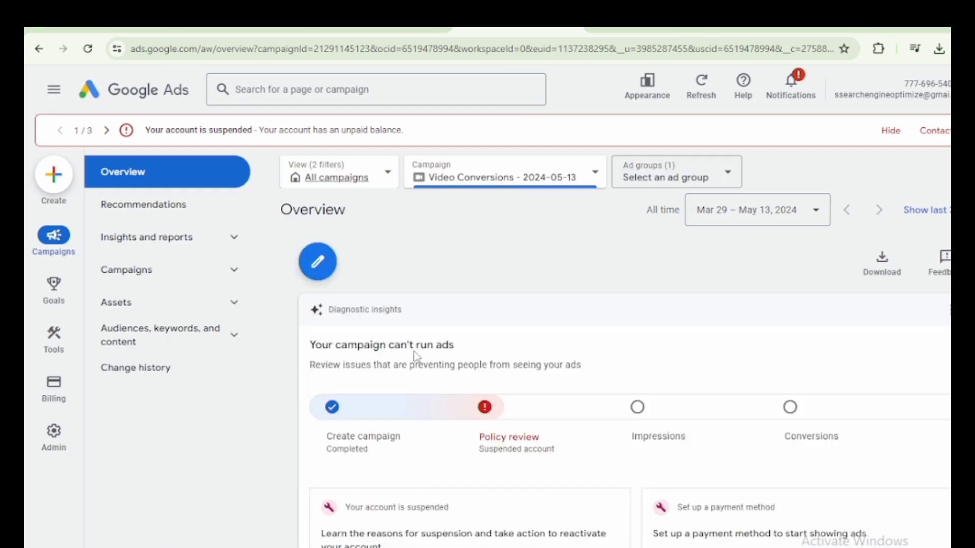
Step: Review the new video campaign's entry in the campaigns list, then return to the overview
left_click(144, 272)
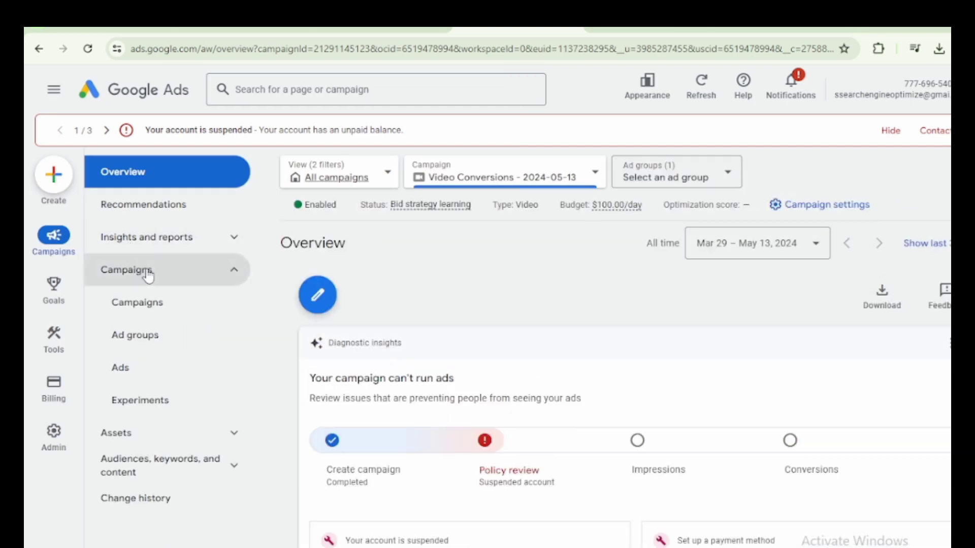
left_click(152, 304)
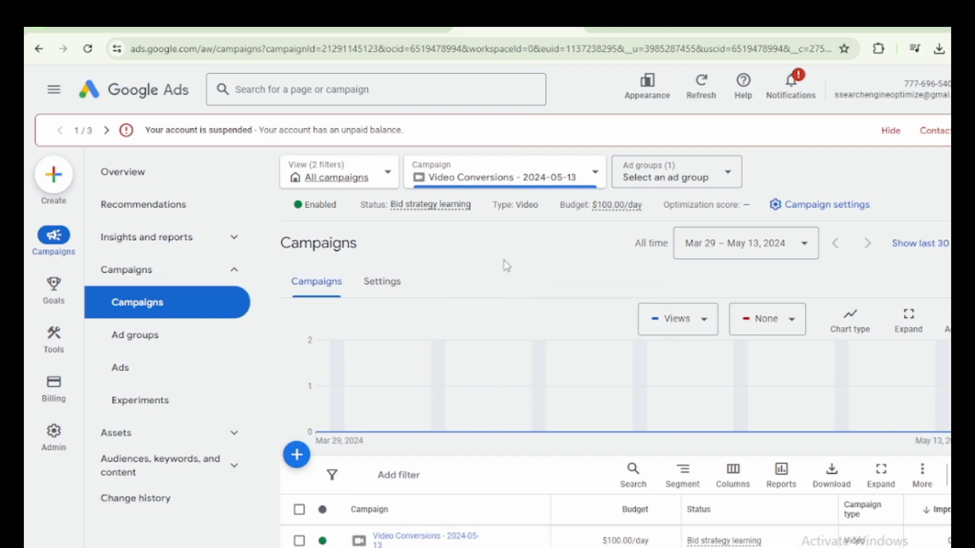
scroll(415, 376, "down", 3)
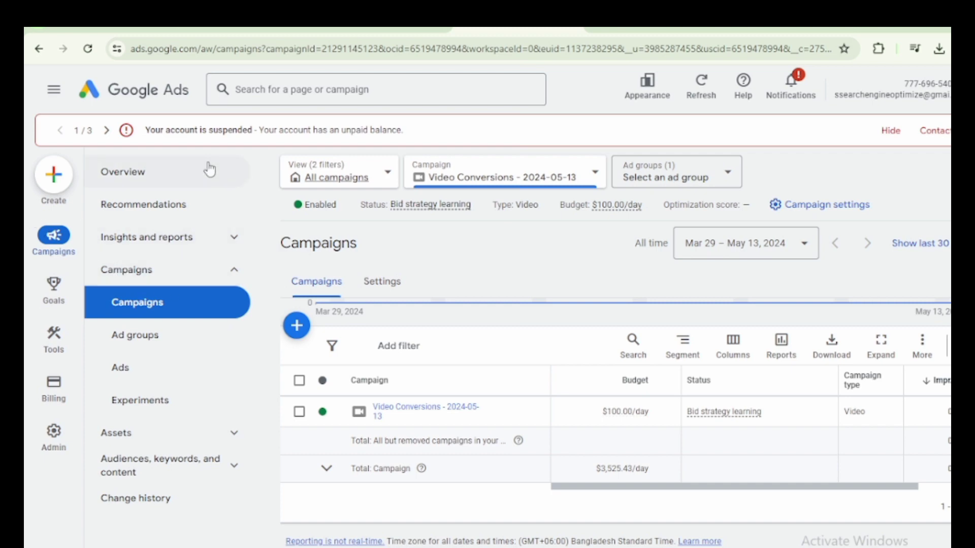
left_click(135, 170)
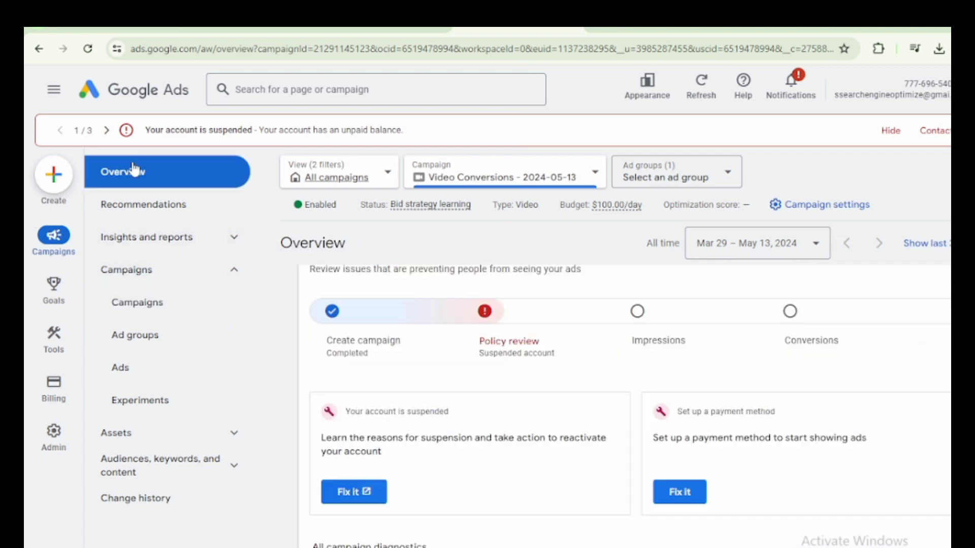
Step: Examine the new campaign's overview, including its diagnostic insights, video ad preview and geographic targeting
scroll(451, 349, "up", 3)
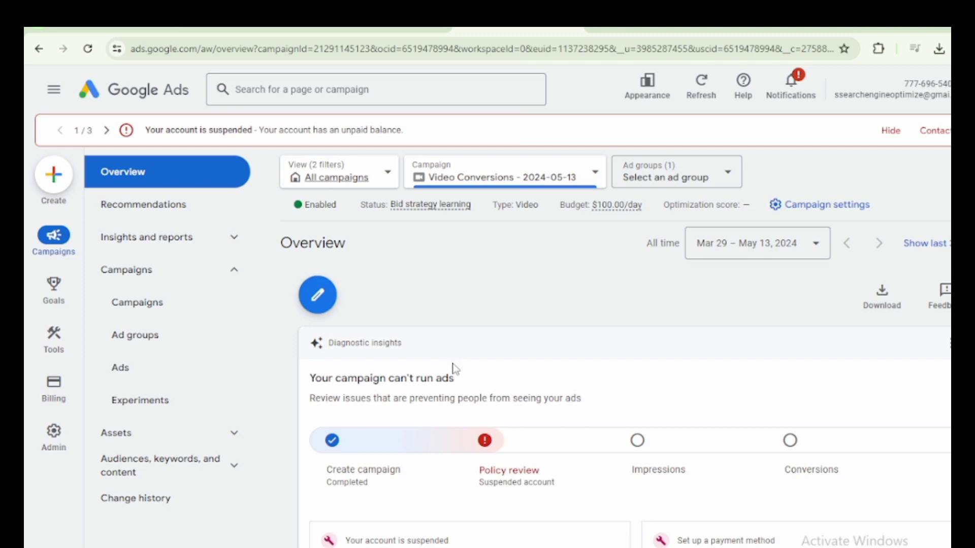
scroll(455, 370, "down", 10)
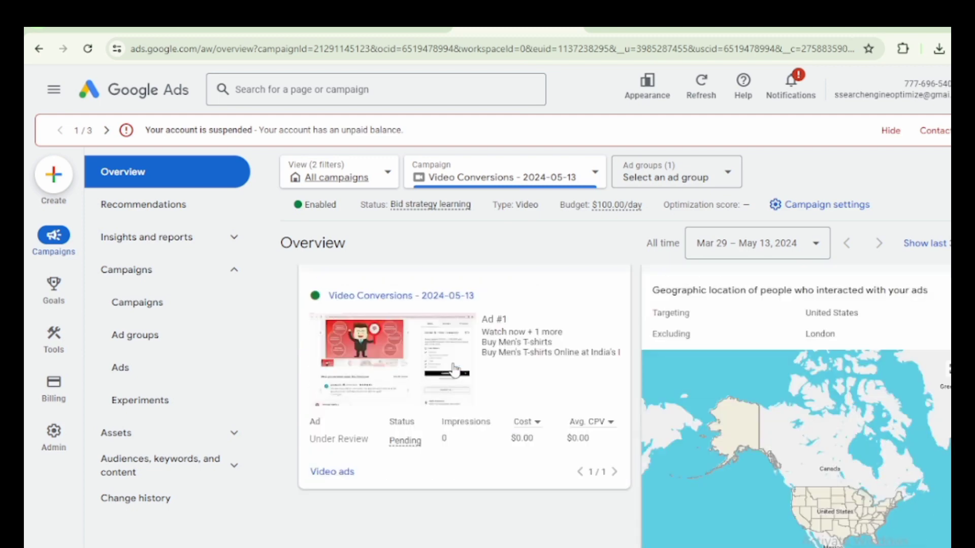
scroll(455, 369, "up", 10)
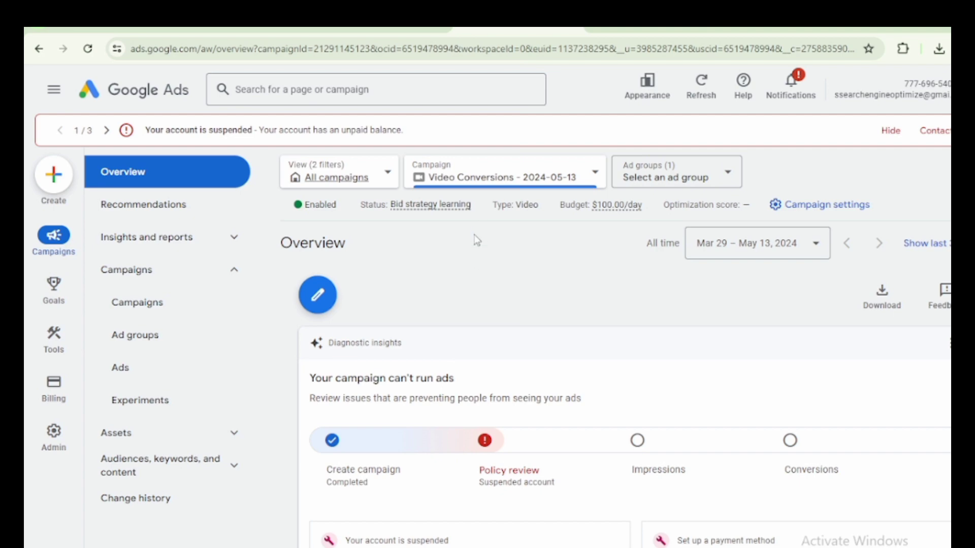
scroll(463, 320, "down", 3)
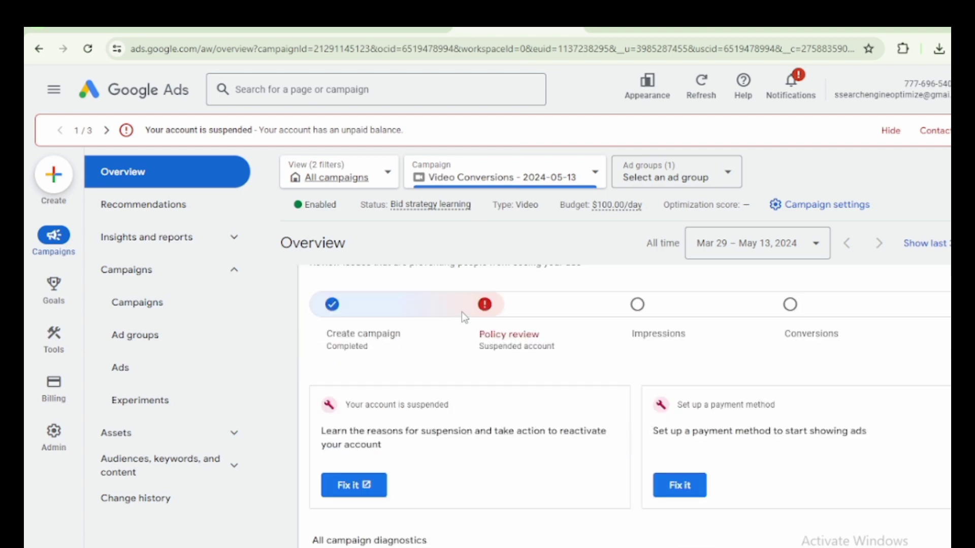
scroll(462, 311, "up", 3)
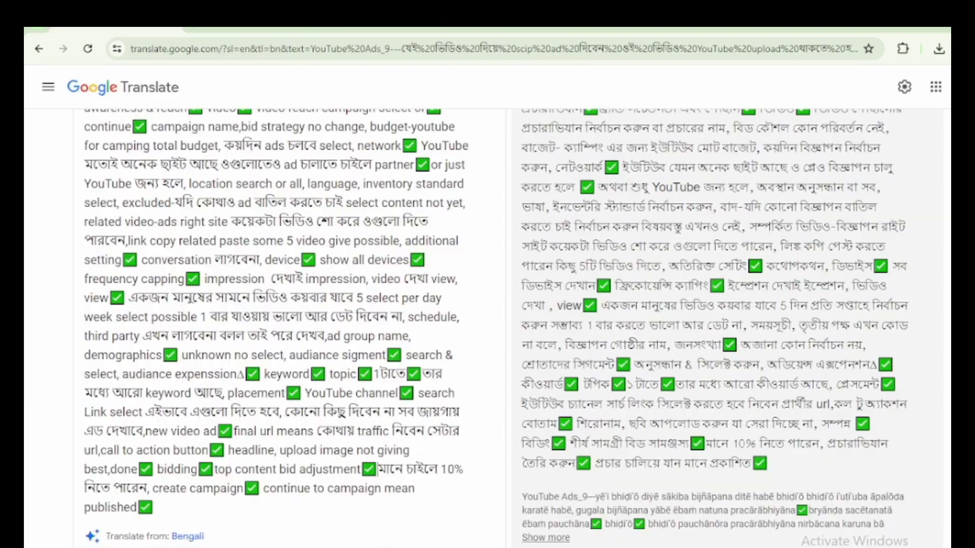
Step: Review the YouTube Ads_9 campaign setup notes in Google Translate from the beginning
left_click(117, 27)
scroll(375, 363, "up", 3)
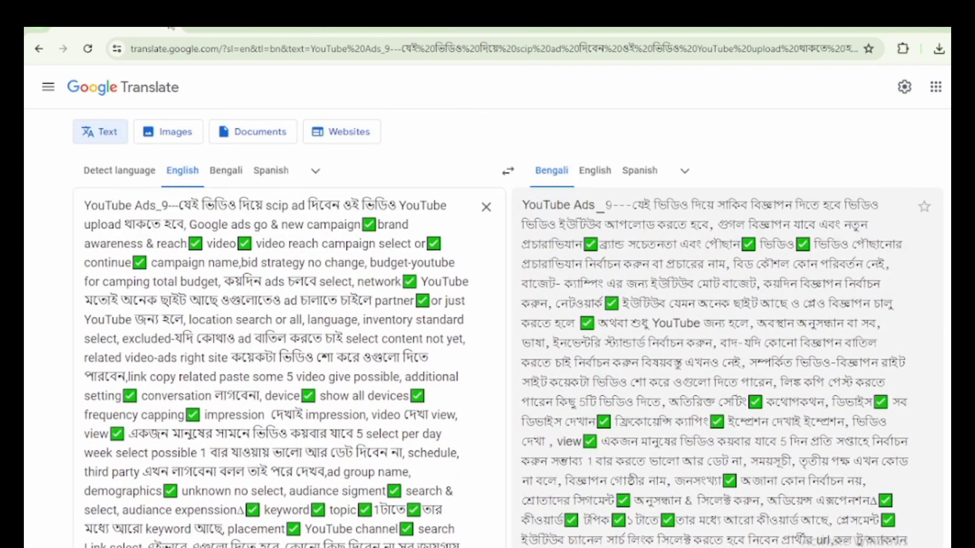
left_click(171, 27)
key("ctrl+Tab")
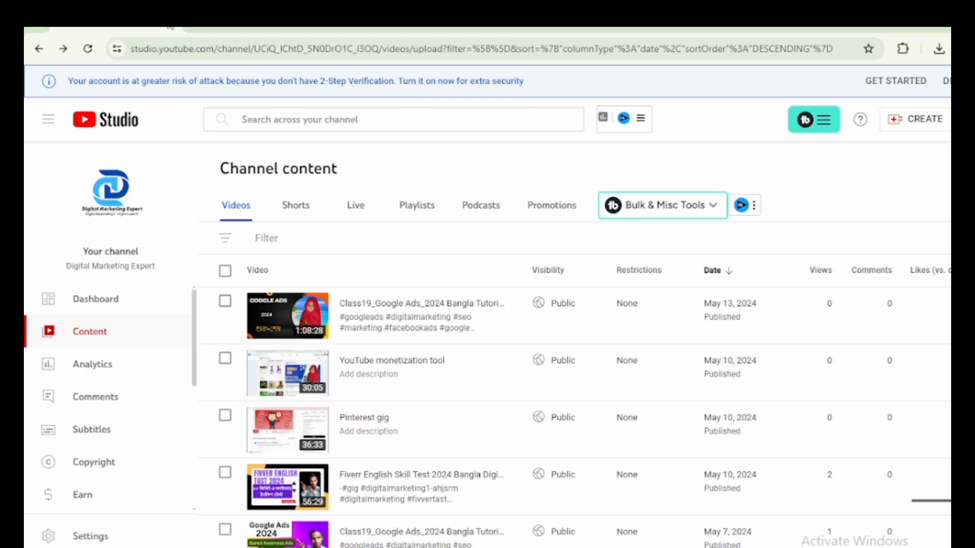
key("ctrl+Tab")
key("ctrl+Tab")
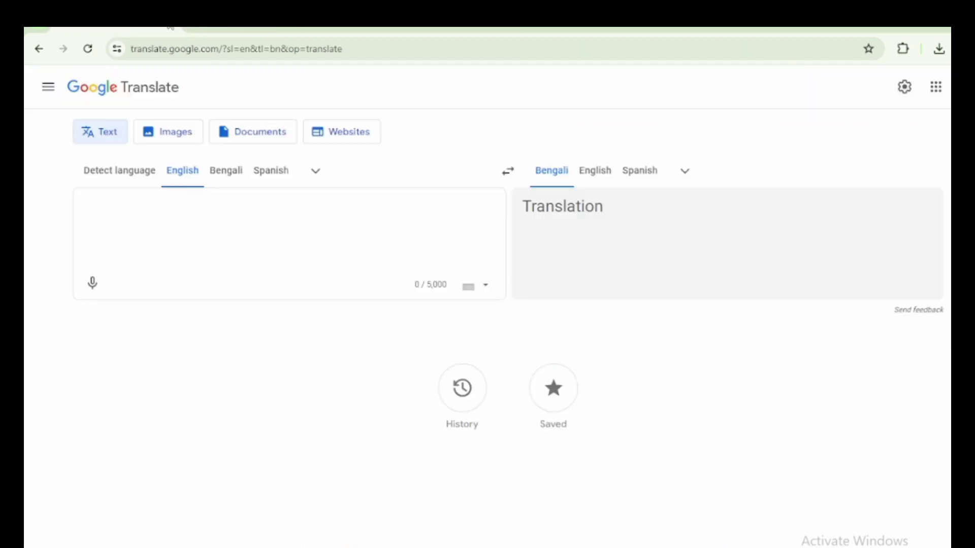
key("ctrl+Tab")
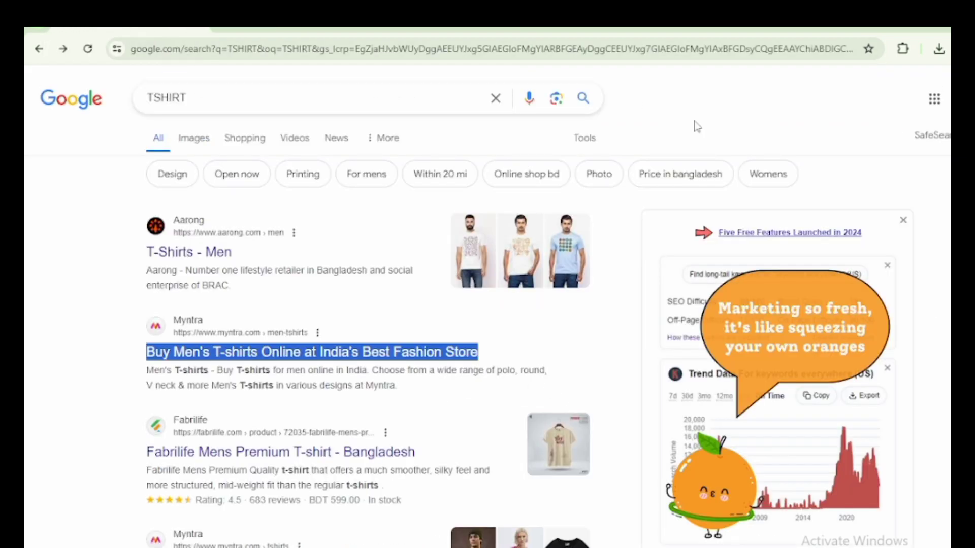
left_click(884, 180)
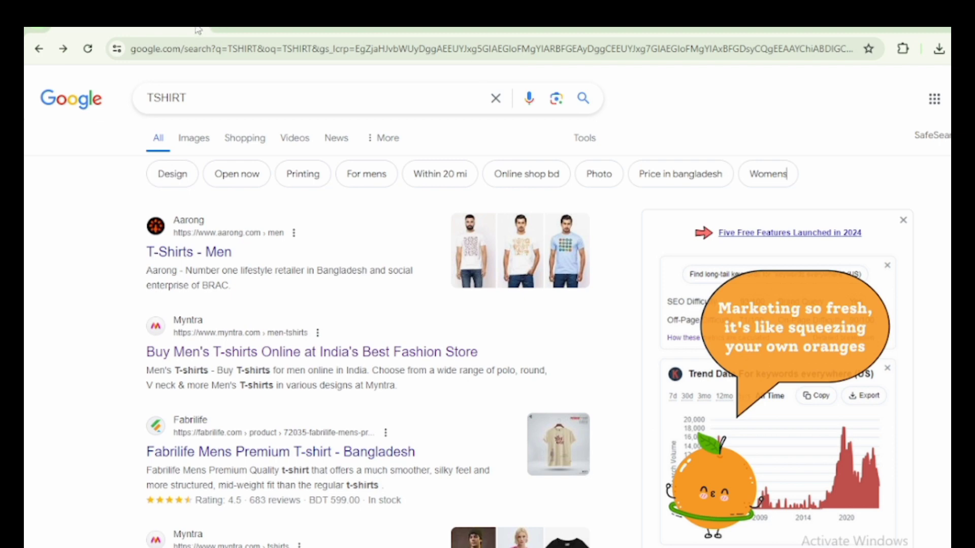
key("alt+Tab")
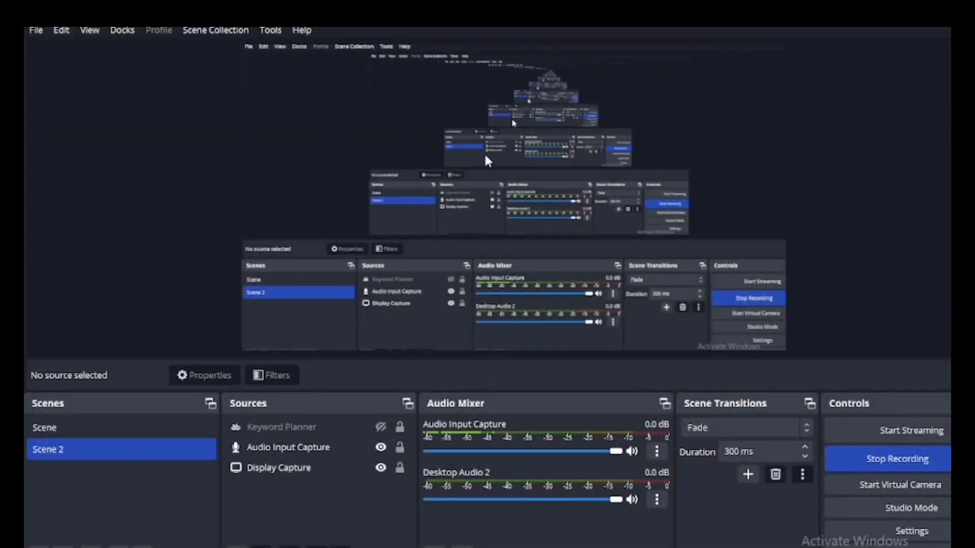